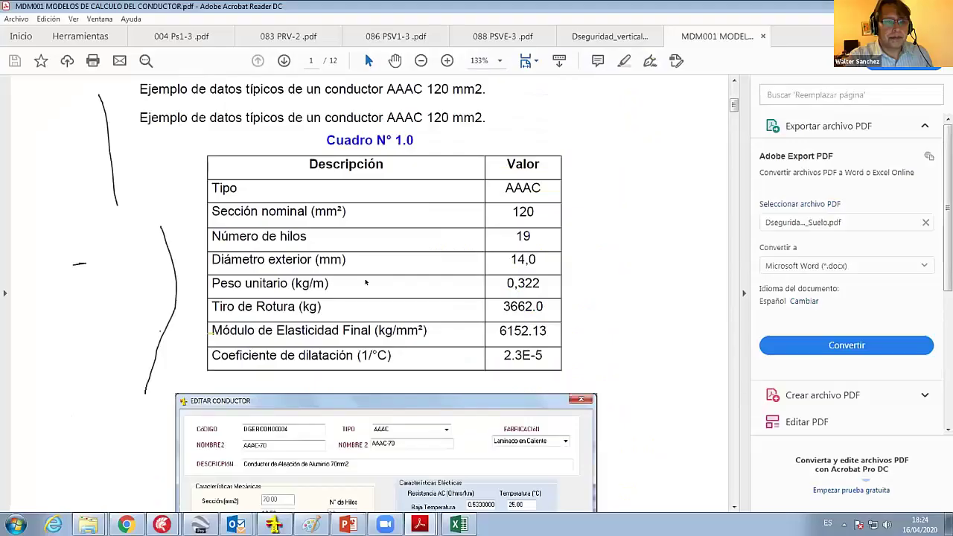
Scroll the MDM001 PDF down to the four typical calculation hypotheses on page 2.
{"action": "scroll", "coordinate": [372, 292], "scroll_direction": "down", "scroll_amount": 5}
{"action": "scroll", "coordinate": [373, 292], "scroll_direction": "down", "scroll_amount": 5}
{"action": "scroll", "coordinate": [372, 292], "scroll_direction": "down", "scroll_amount": 1}
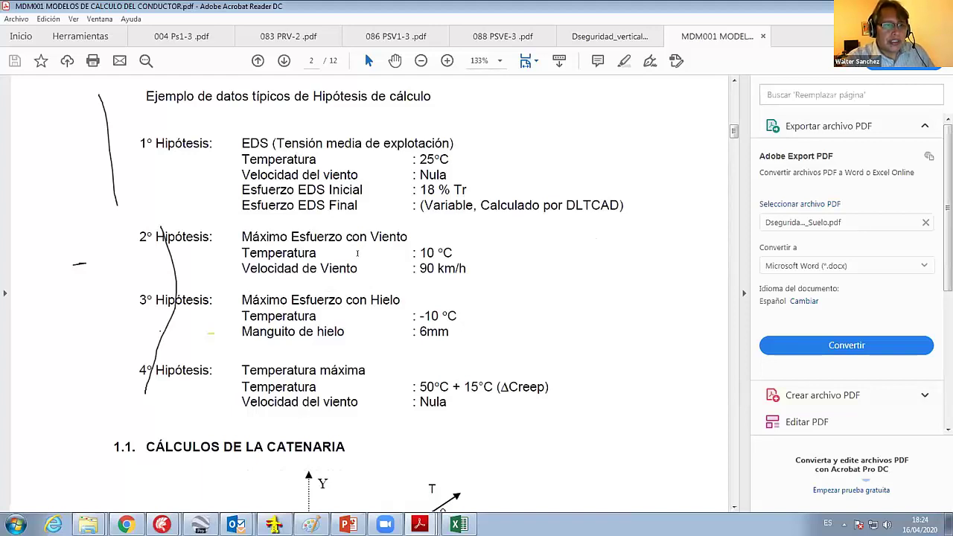
{"action": "scroll", "coordinate": [358, 253], "scroll_direction": "up", "scroll_amount": 1}
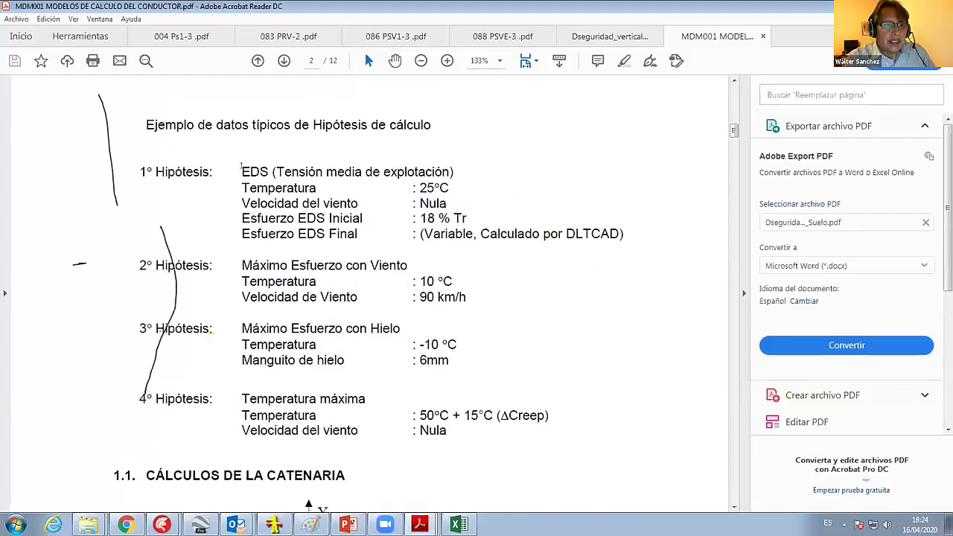
{"action": "left_click_drag", "start_coordinate": [241, 167], "coordinate": [624, 235]}
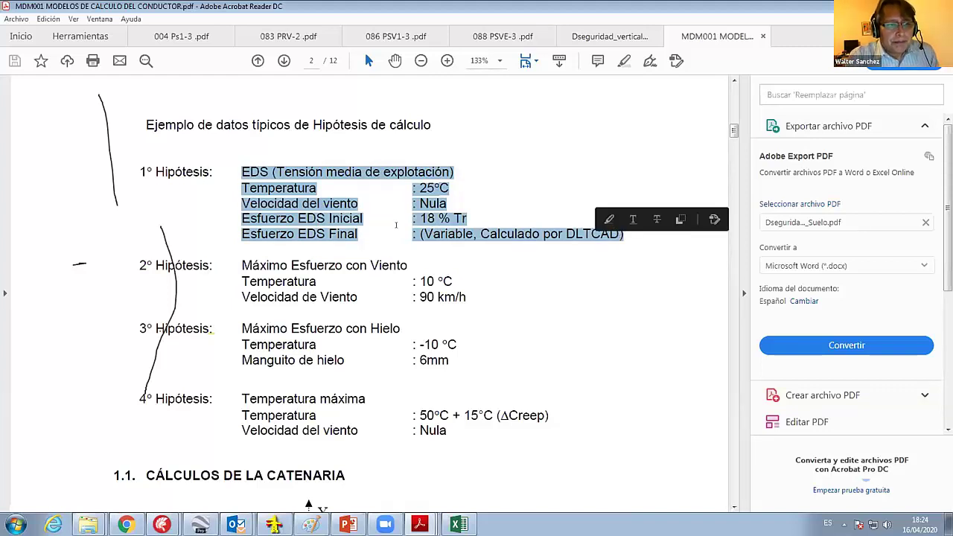
{"action": "scroll", "coordinate": [396, 224], "scroll_direction": "down", "scroll_amount": 1}
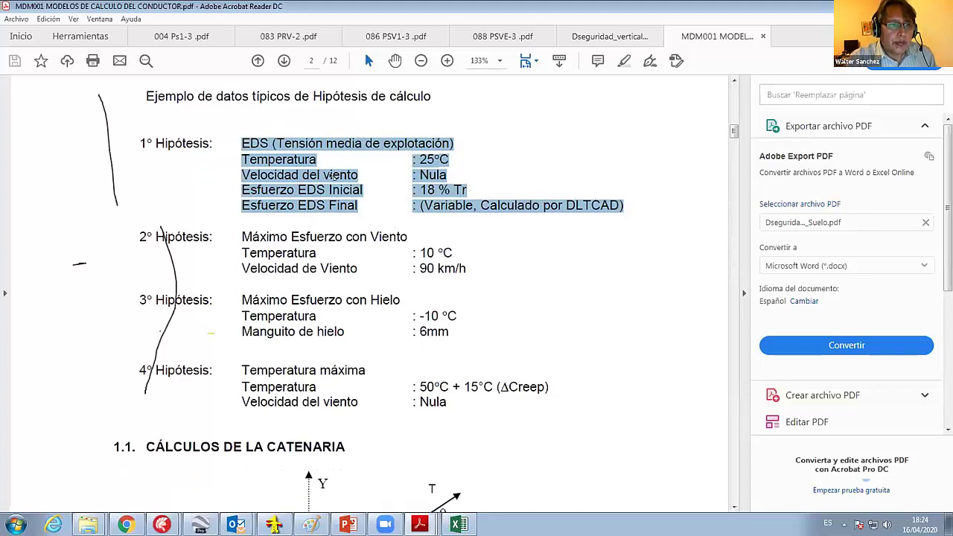
{"action": "left_click", "coordinate": [346, 212]}
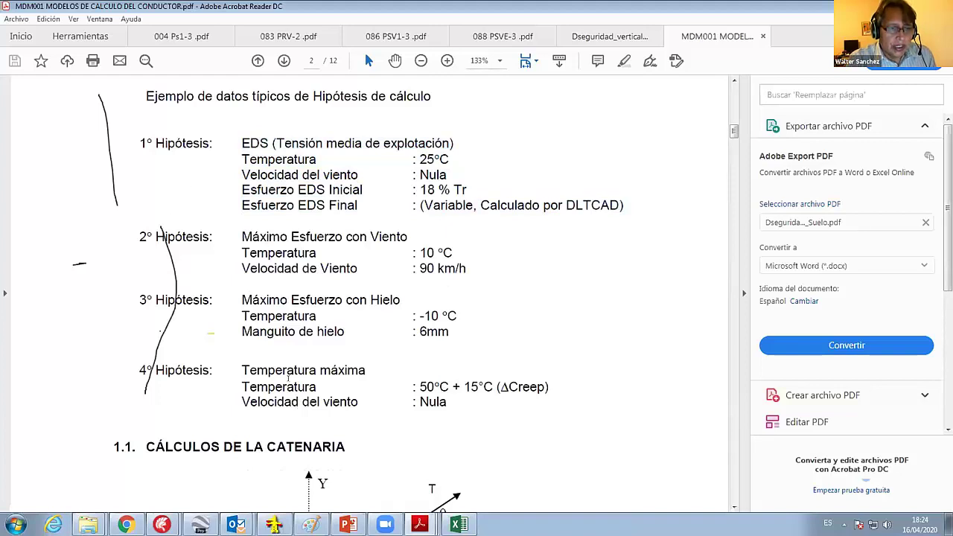
{"action": "left_click_drag", "start_coordinate": [241, 231], "coordinate": [470, 270]}
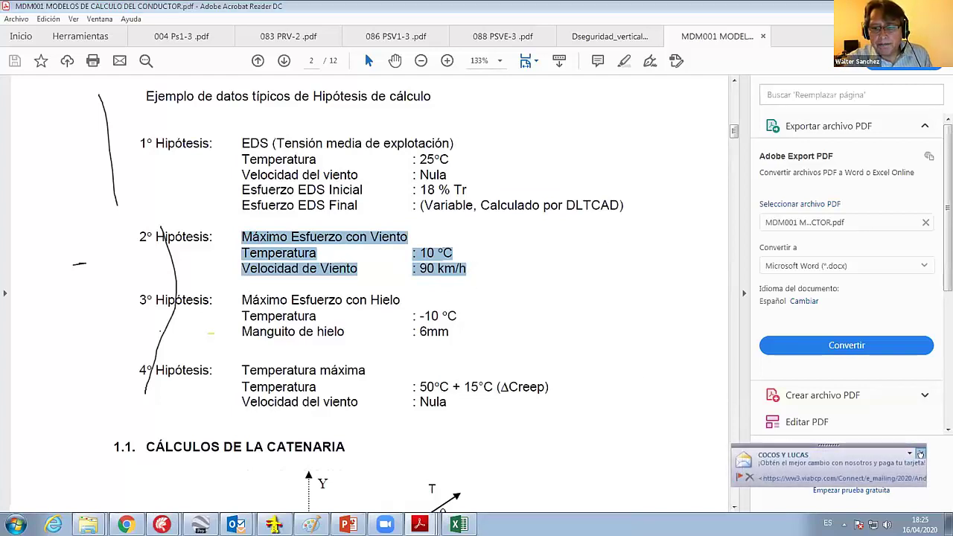
{"action": "left_click", "coordinate": [921, 452]}
{"action": "left_click", "coordinate": [242, 292]}
{"action": "left_click_drag", "start_coordinate": [243, 294], "coordinate": [457, 319]}
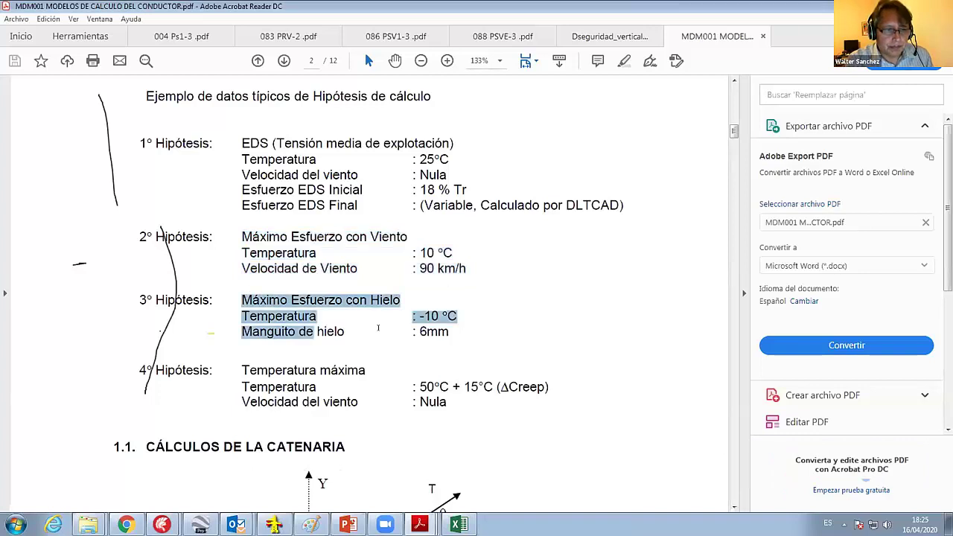
{"action": "left_click_drag", "start_coordinate": [242, 366], "coordinate": [447, 406]}
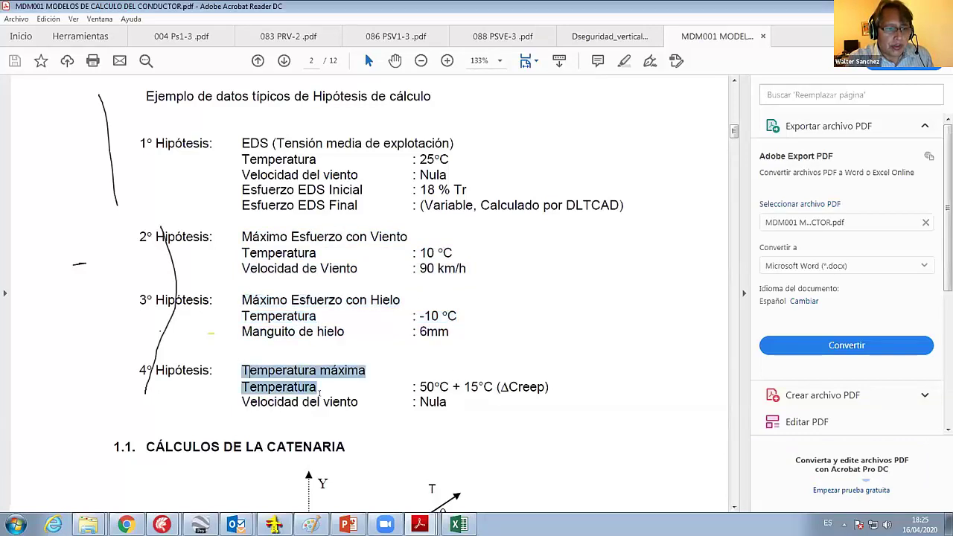
{"action": "left_click_drag", "start_coordinate": [242, 235], "coordinate": [396, 395]}
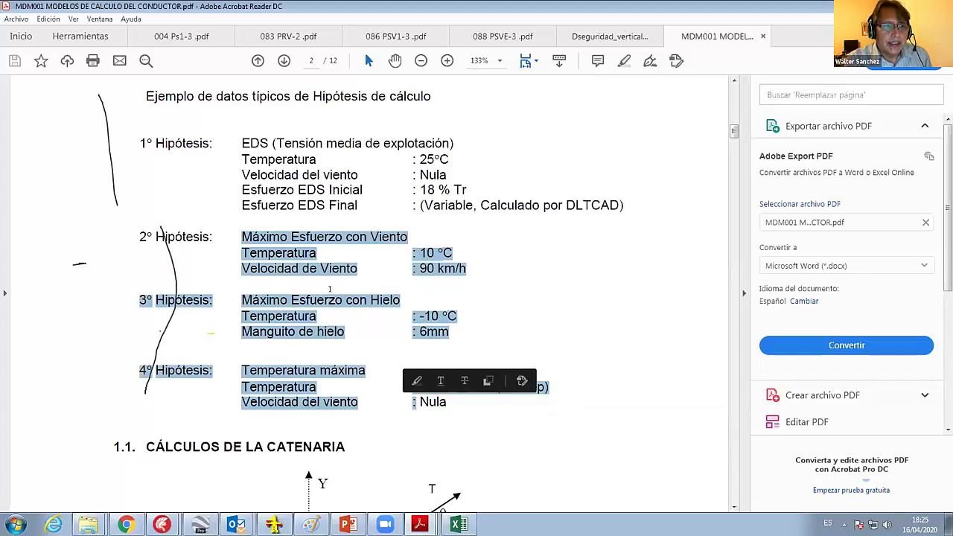
{"action": "left_click_drag", "start_coordinate": [242, 141], "coordinate": [364, 206]}
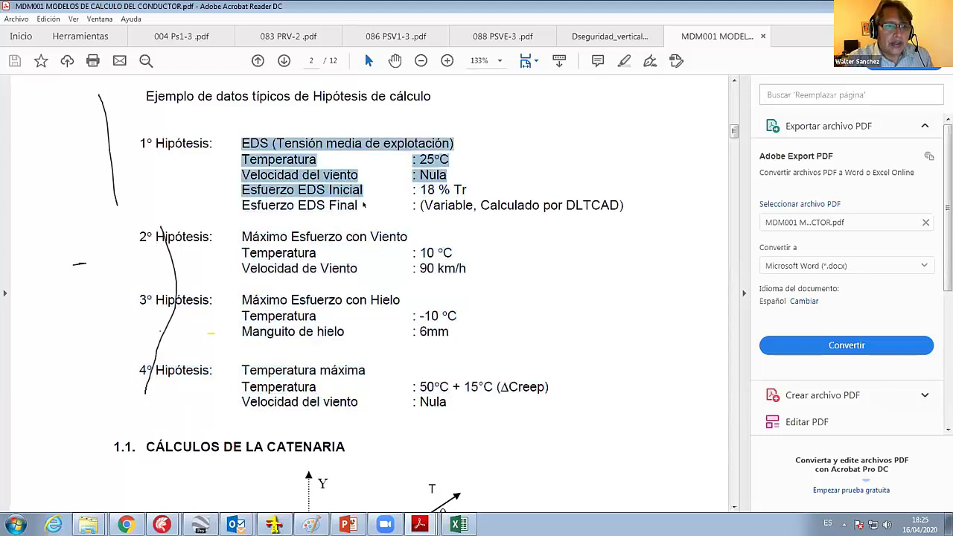
{"action": "left_click", "coordinate": [365, 217]}
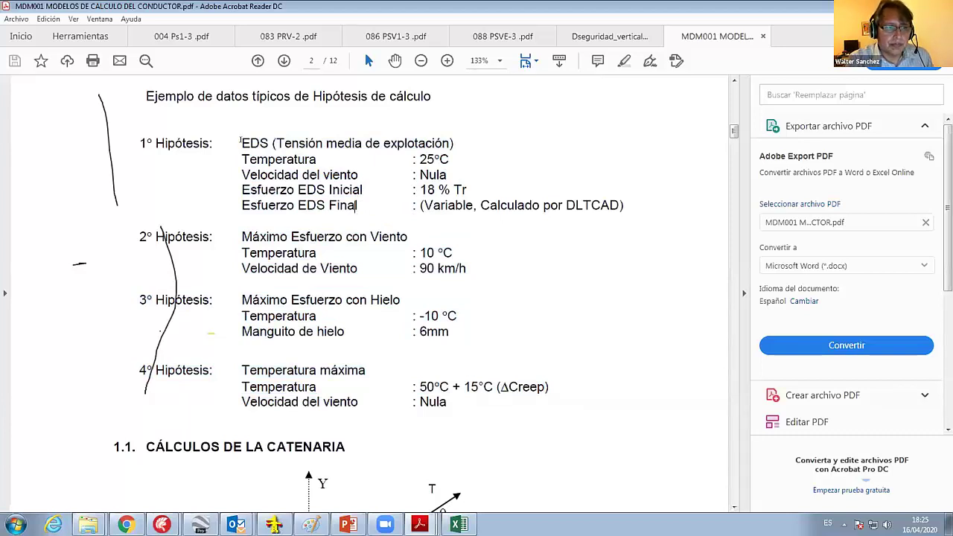
{"action": "left_click_drag", "start_coordinate": [242, 141], "coordinate": [473, 206]}
{"action": "left_click", "coordinate": [341, 197]}
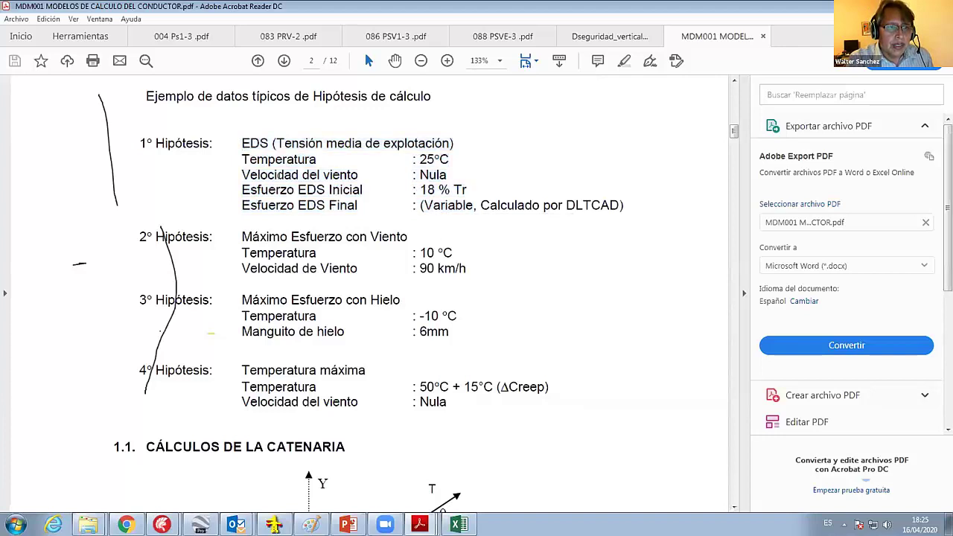
{"action": "mouse_move", "coordinate": [241, 142]}
{"action": "left_mouse_down"}
{"action": "mouse_move", "coordinate": [295, 206]}
{"action": "mouse_move", "coordinate": [383, 397]}
{"action": "left_mouse_up"}
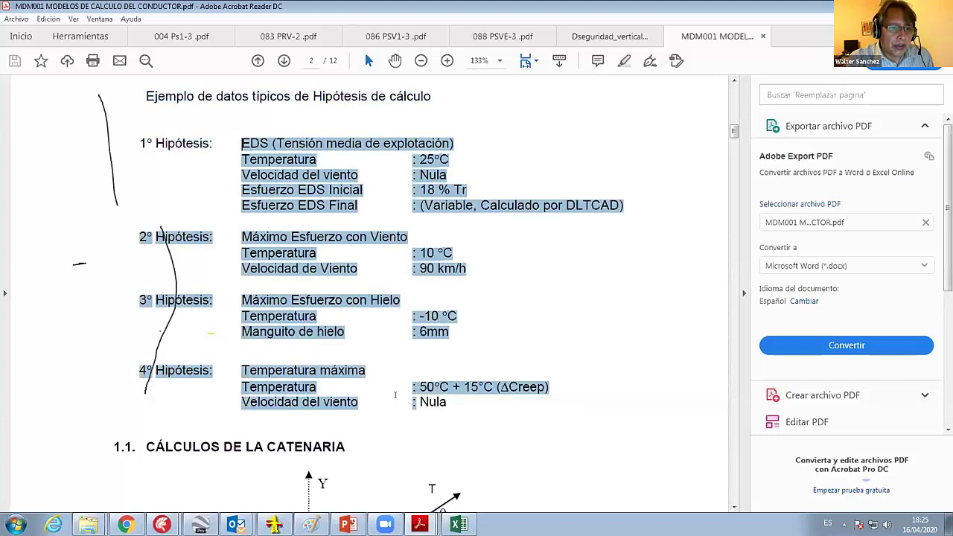
{"action": "left_click", "coordinate": [366, 376]}
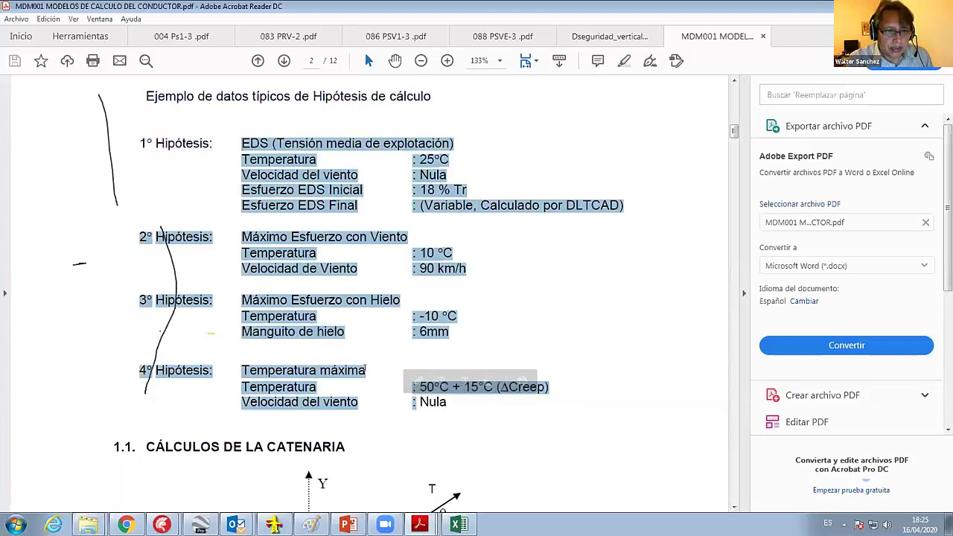
{"action": "left_click", "coordinate": [126, 525]}
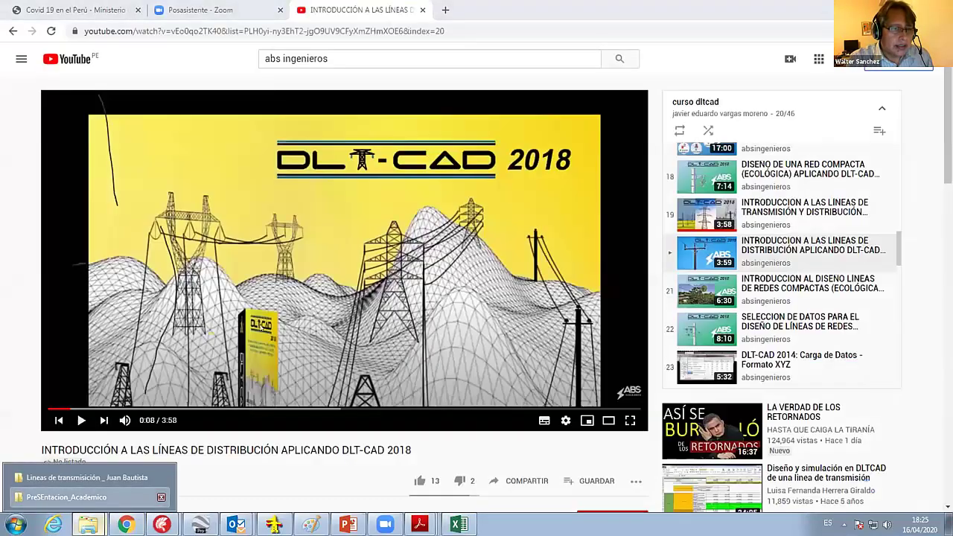
{"action": "left_click", "coordinate": [66, 496]}
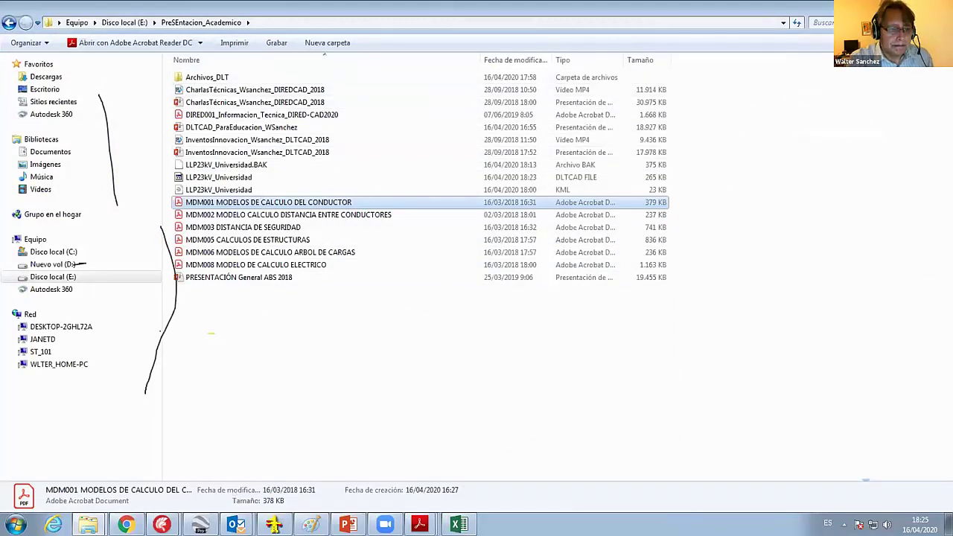
{"action": "mouse_move", "coordinate": [419, 525]}
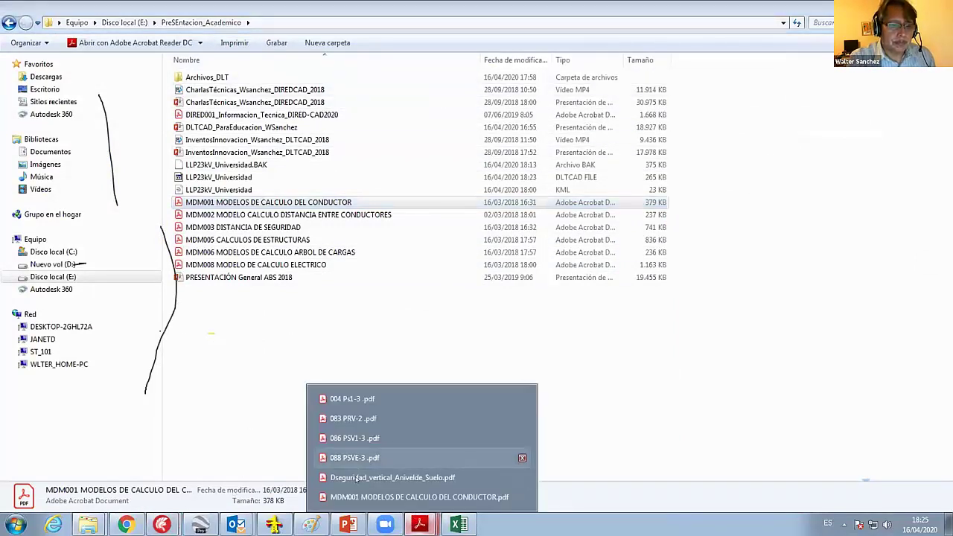
Return to Explorer and browse drive E:, briefly checking the Curso_DIRED2018_ABS folder.
{"action": "left_click", "coordinate": [419, 496]}
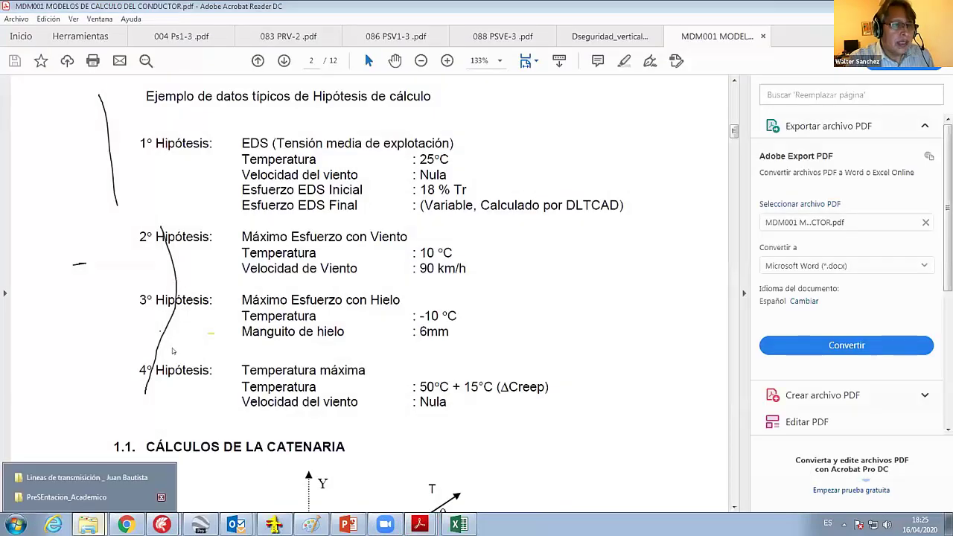
{"action": "left_click", "coordinate": [52, 511]}
{"action": "left_click", "coordinate": [120, 22]}
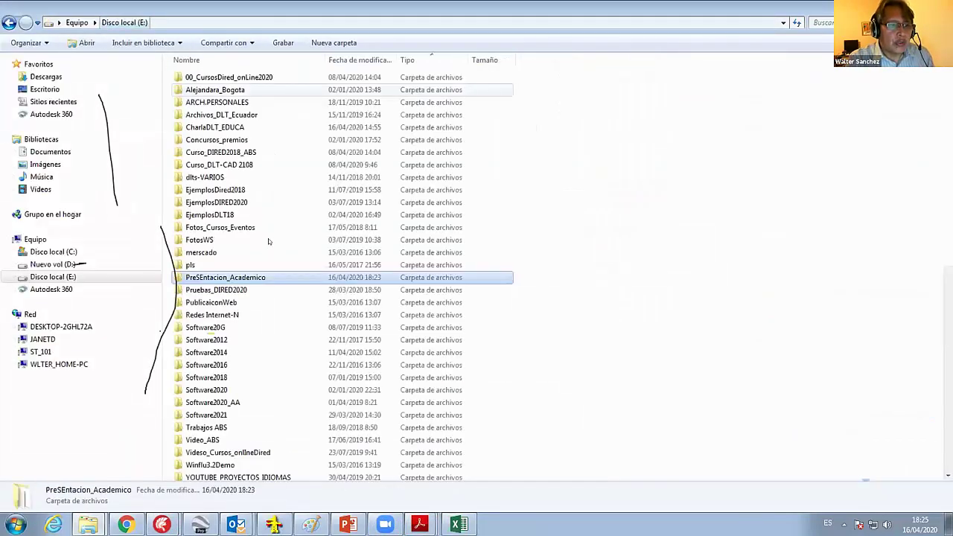
{"action": "double_click", "coordinate": [229, 154]}
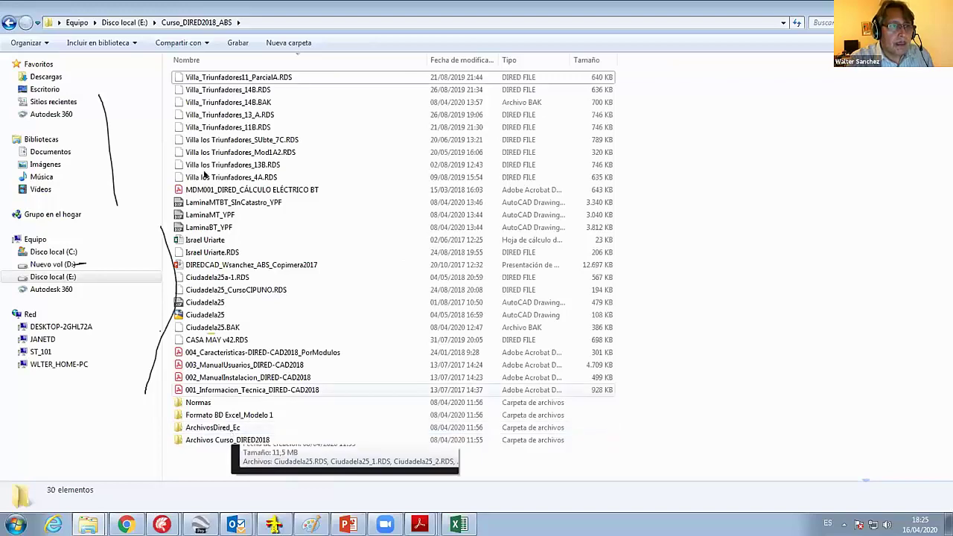
{"action": "left_click", "coordinate": [134, 27]}
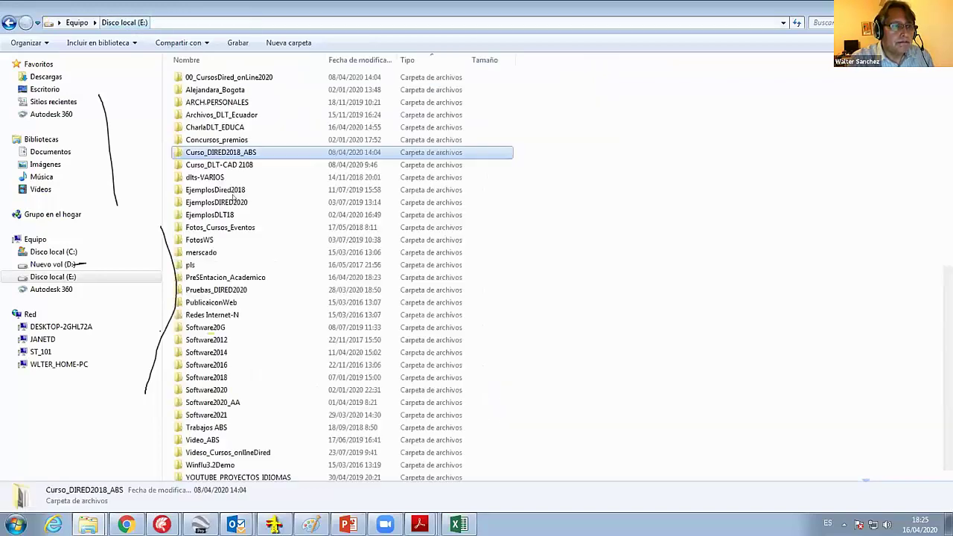
Open CNE_CargasConductor from Curso_DLT-CAD 2108 > NORMAS.
{"action": "double_click", "coordinate": [305, 171]}
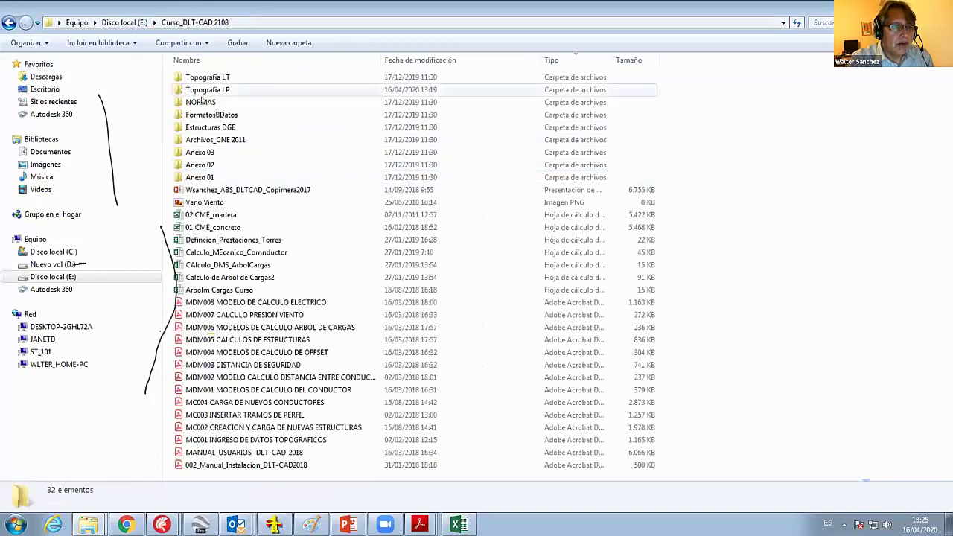
{"action": "double_click", "coordinate": [218, 102]}
{"action": "double_click", "coordinate": [232, 78]}
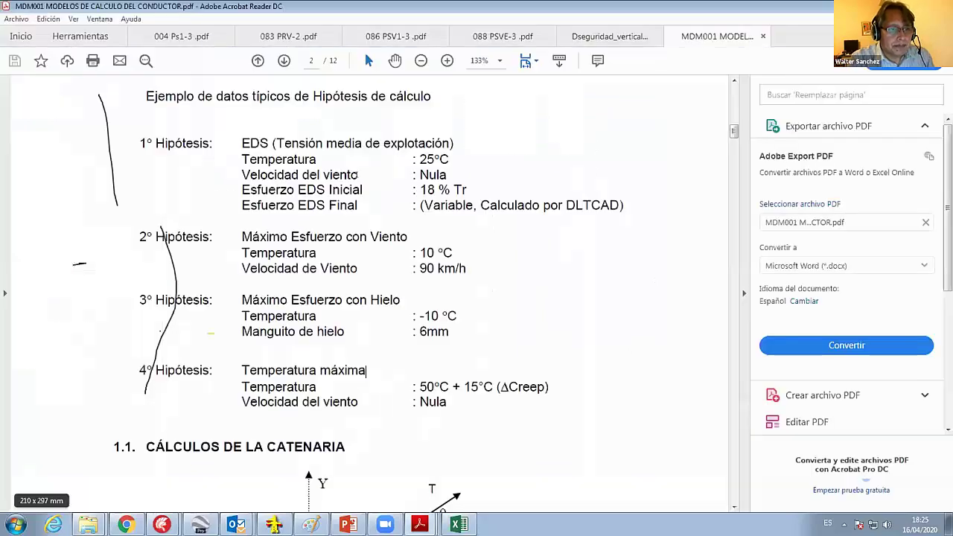
Scroll to the Figura 250-1 zone map and select its load-area legend.
{"action": "scroll", "coordinate": [387, 255], "scroll_direction": "down", "scroll_amount": 10}
{"action": "scroll", "coordinate": [388, 253], "scroll_direction": "down", "scroll_amount": 1}
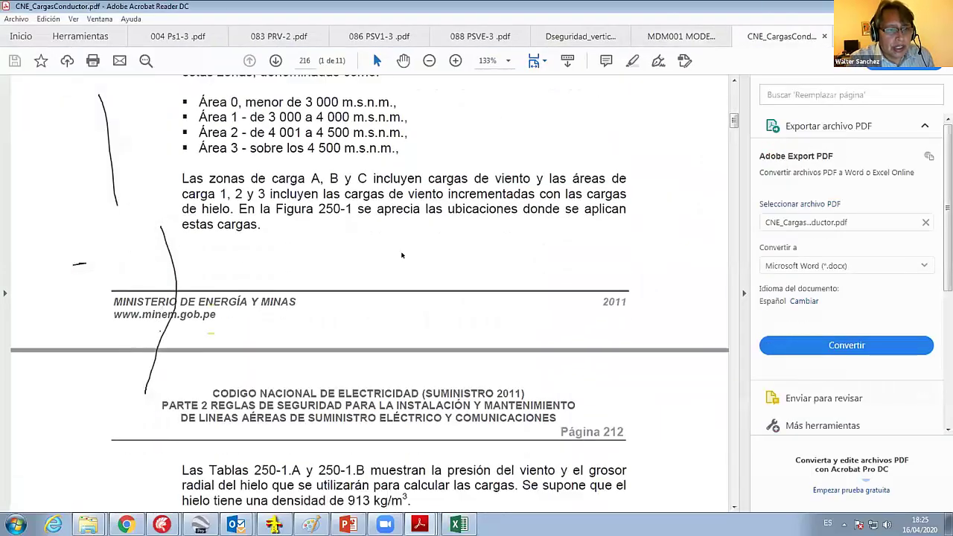
{"action": "scroll", "coordinate": [391, 254], "scroll_direction": "down", "scroll_amount": 7}
{"action": "scroll", "coordinate": [394, 252], "scroll_direction": "down", "scroll_amount": 10}
{"action": "scroll", "coordinate": [396, 251], "scroll_direction": "down", "scroll_amount": 4}
{"action": "scroll", "coordinate": [396, 249], "scroll_direction": "down", "scroll_amount": 3}
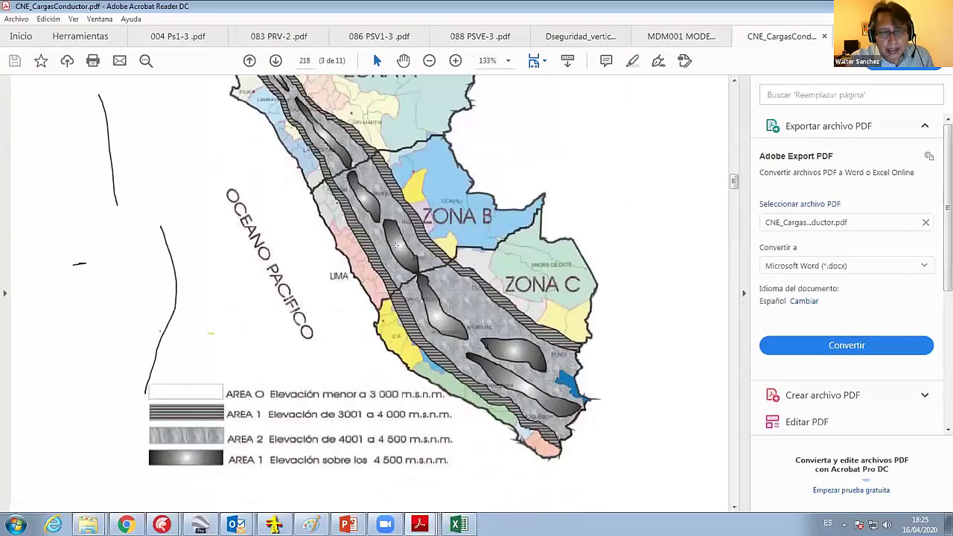
{"action": "scroll", "coordinate": [396, 246], "scroll_direction": "up", "scroll_amount": 4}
{"action": "scroll", "coordinate": [396, 245], "scroll_direction": "down", "scroll_amount": 4}
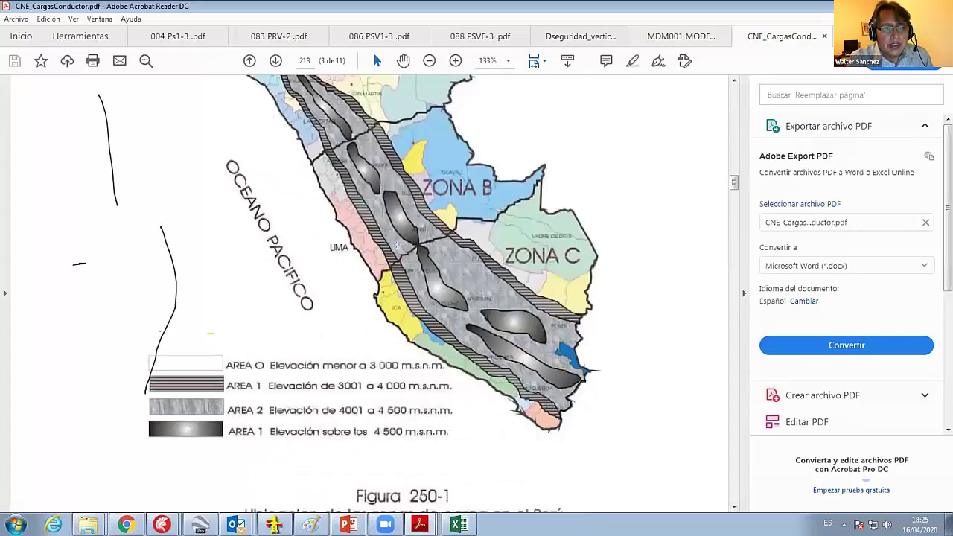
{"action": "scroll", "coordinate": [396, 245], "scroll_direction": "up", "scroll_amount": 2}
{"action": "scroll", "coordinate": [396, 246], "scroll_direction": "up", "scroll_amount": 1}
{"action": "scroll", "coordinate": [407, 160], "scroll_direction": "up", "scroll_amount": 2}
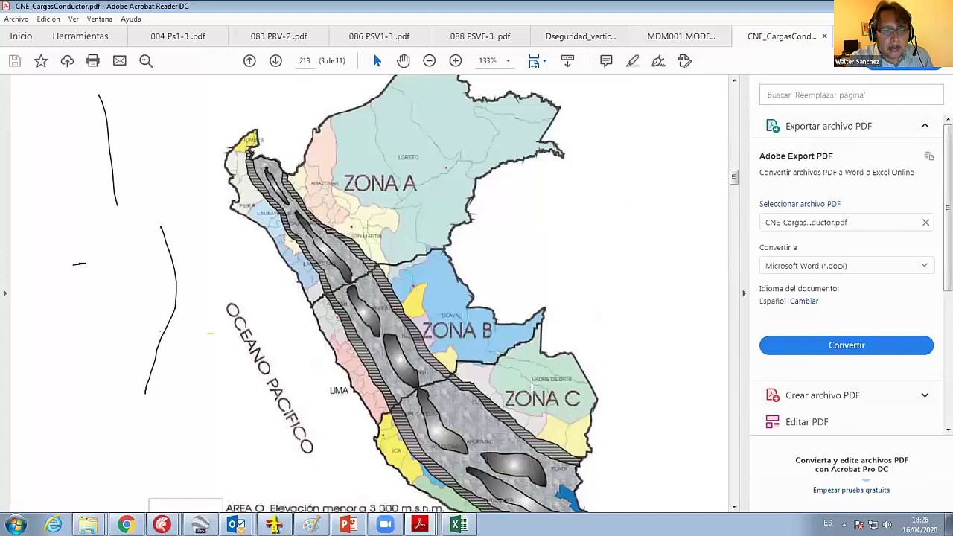
{"action": "scroll", "coordinate": [504, 359], "scroll_direction": "down", "scroll_amount": 4}
{"action": "scroll", "coordinate": [367, 329], "scroll_direction": "down", "scroll_amount": 3}
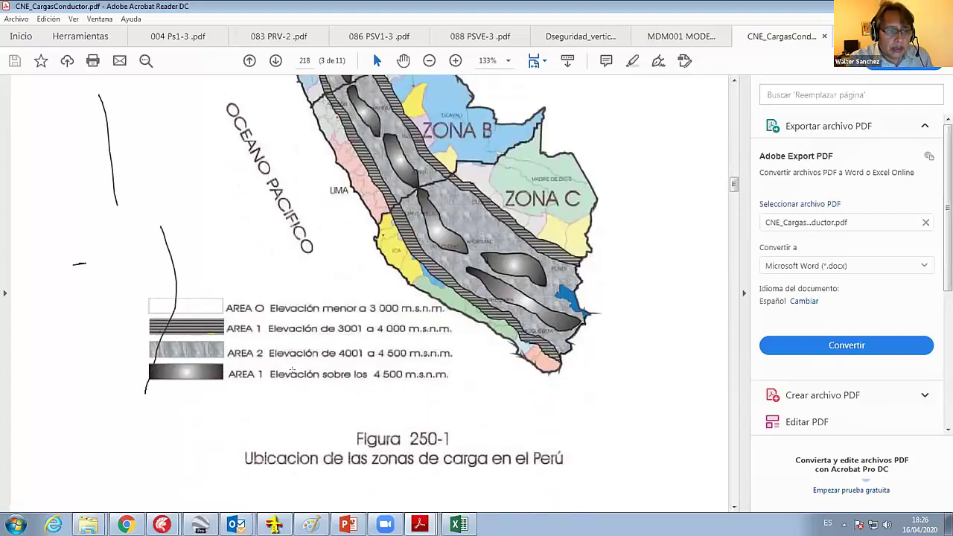
{"action": "left_click_drag", "start_coordinate": [219, 290], "coordinate": [464, 395]}
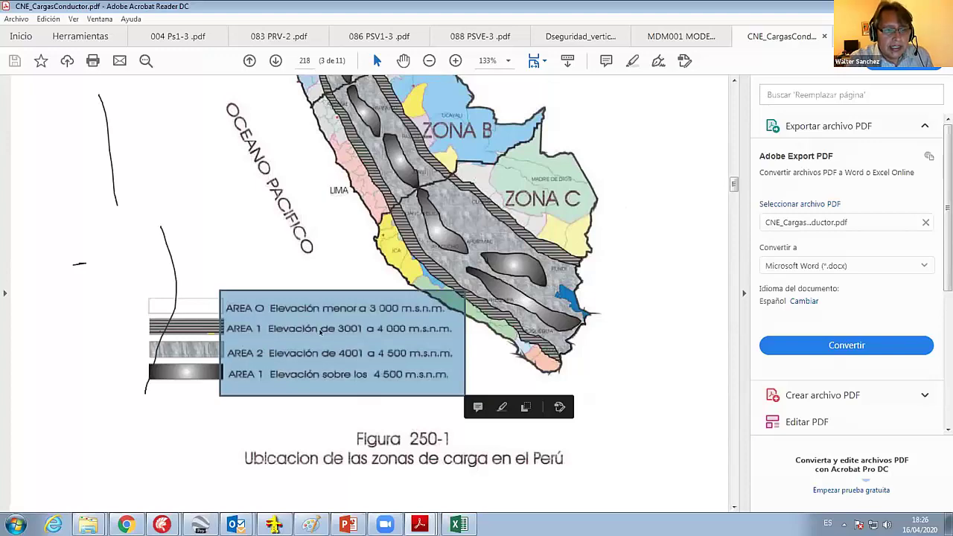
Scroll down to Tabla 250-1-B of wind, ice and temperature per load area.
{"action": "scroll", "coordinate": [329, 330], "scroll_direction": "down", "scroll_amount": 3}
{"action": "scroll", "coordinate": [328, 331], "scroll_direction": "down", "scroll_amount": 5}
{"action": "scroll", "coordinate": [324, 331], "scroll_direction": "down", "scroll_amount": 3}
{"action": "scroll", "coordinate": [325, 331], "scroll_direction": "down", "scroll_amount": 3}
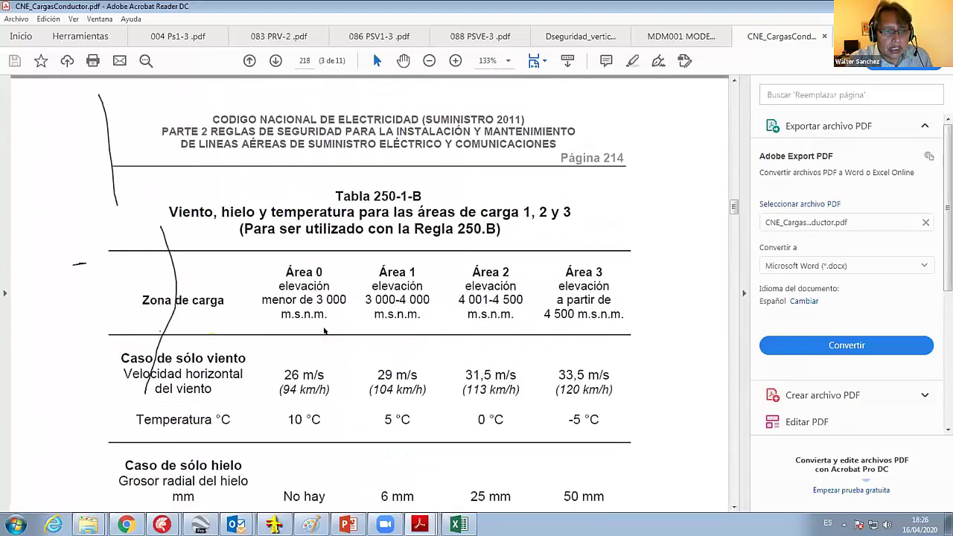
{"action": "scroll", "coordinate": [324, 331], "scroll_direction": "down", "scroll_amount": 5}
{"action": "scroll", "coordinate": [325, 330], "scroll_direction": "down", "scroll_amount": 1}
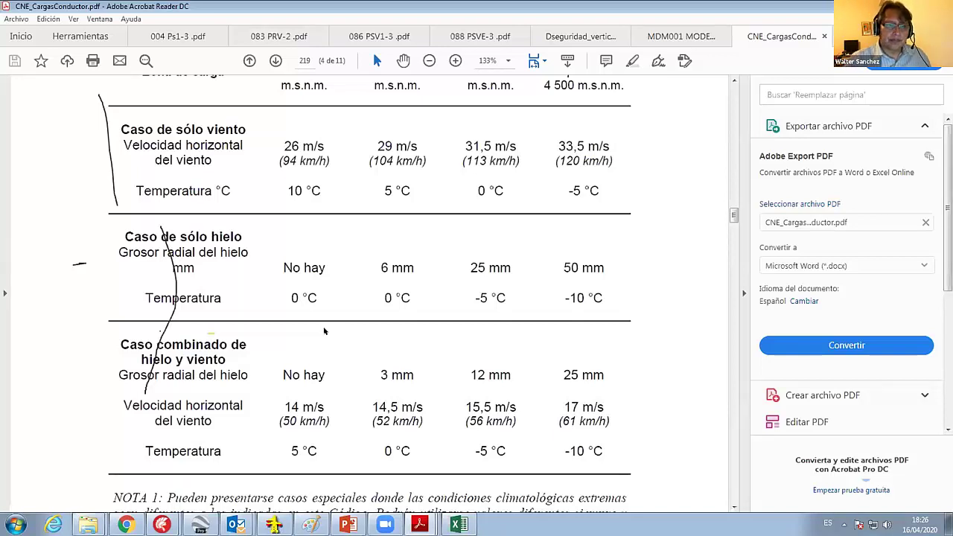
{"action": "scroll", "coordinate": [324, 331], "scroll_direction": "up", "scroll_amount": 2}
{"action": "scroll", "coordinate": [327, 320], "scroll_direction": "up", "scroll_amount": 2}
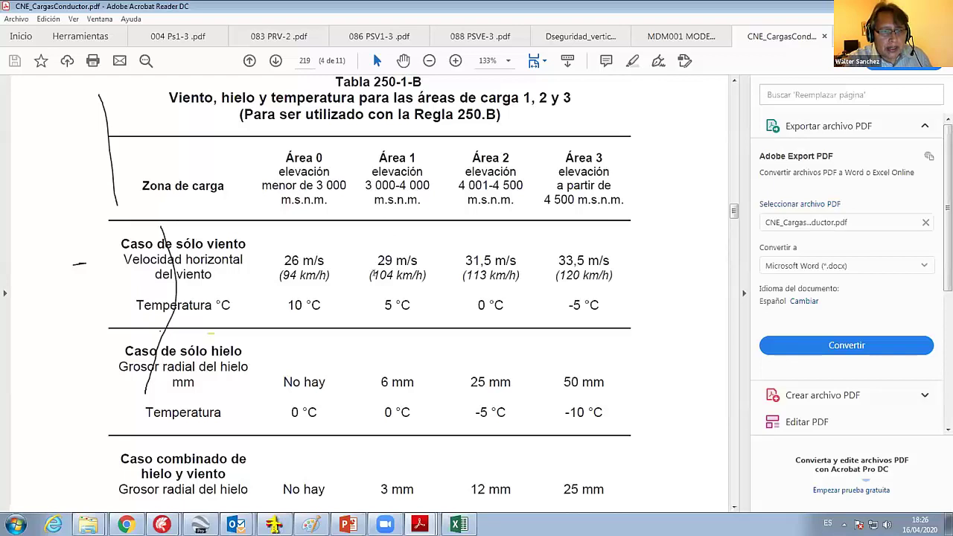
{"action": "left_click_drag", "start_coordinate": [371, 274], "coordinate": [425, 276]}
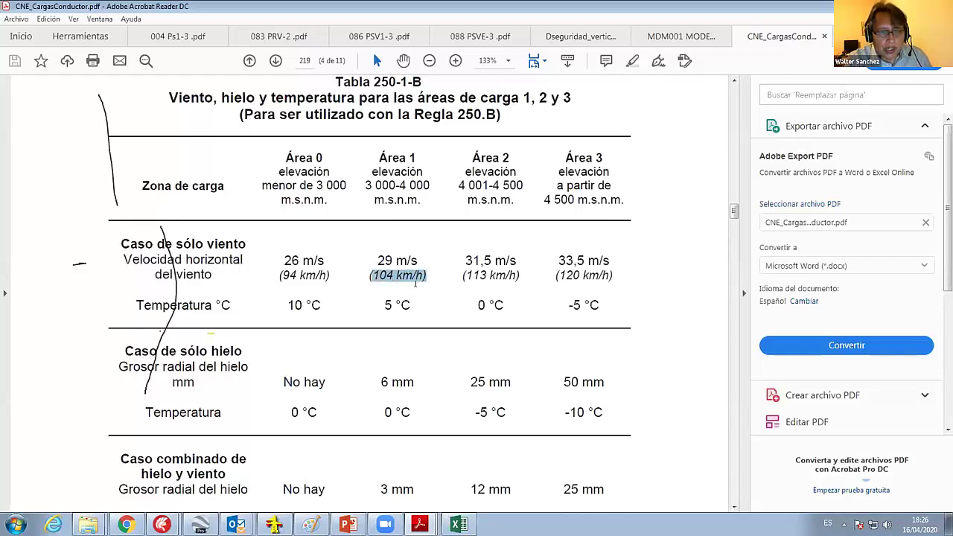
{"action": "left_click_drag", "start_coordinate": [384, 305], "coordinate": [408, 304]}
{"action": "scroll", "coordinate": [402, 312], "scroll_direction": "down", "scroll_amount": 2}
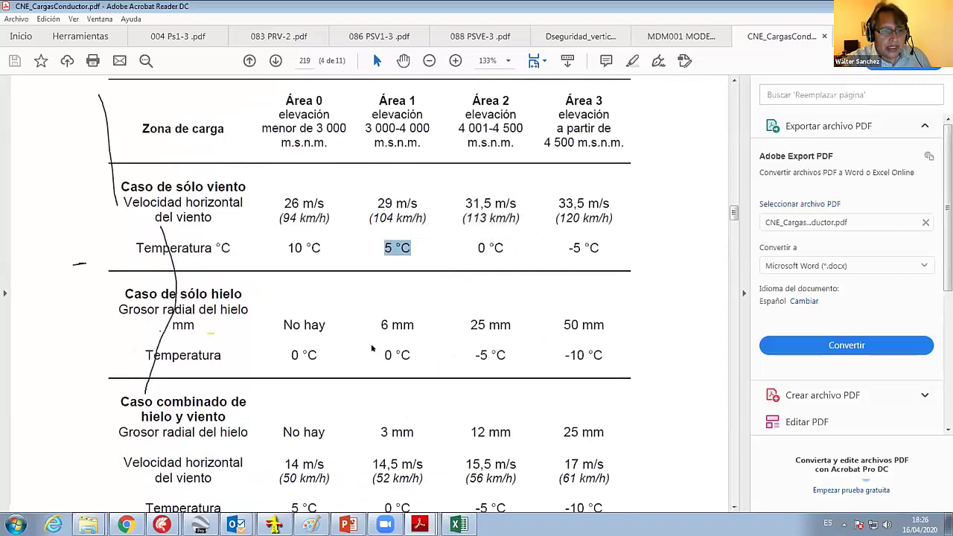
{"action": "left_click", "coordinate": [405, 326]}
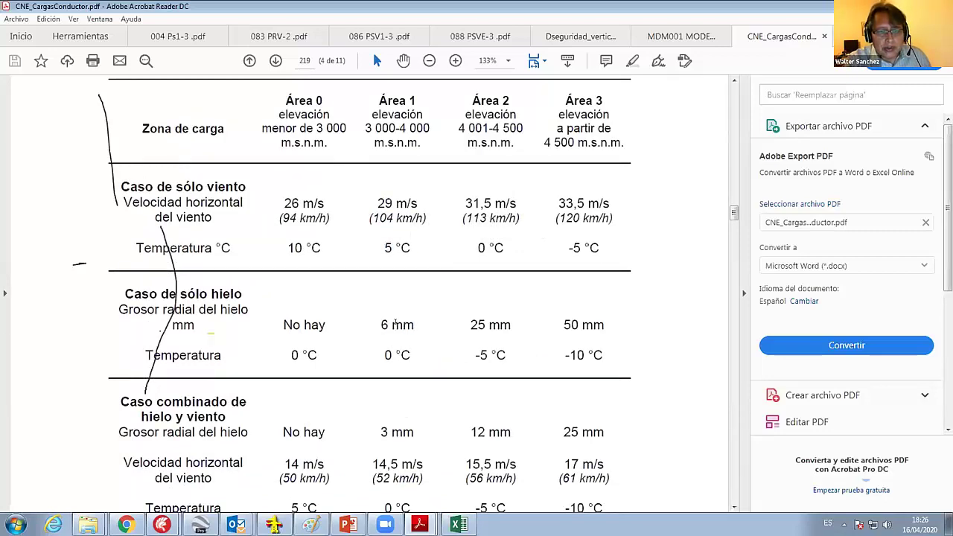
{"action": "mouse_move", "coordinate": [397, 325]}
{"action": "left_mouse_down"}
{"action": "mouse_move", "coordinate": [379, 326]}
{"action": "mouse_move", "coordinate": [421, 373]}
{"action": "left_mouse_up"}
{"action": "scroll", "coordinate": [376, 312], "scroll_direction": "down", "scroll_amount": 1}
{"action": "scroll", "coordinate": [376, 311], "scroll_direction": "down", "scroll_amount": 1}
{"action": "left_click", "coordinate": [412, 359]}
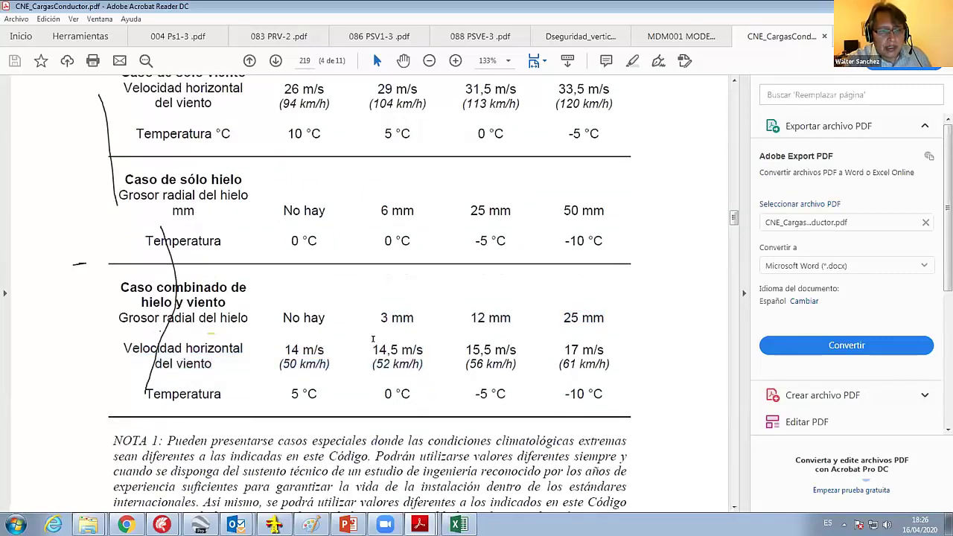
{"action": "scroll", "coordinate": [374, 364], "scroll_direction": "up", "scroll_amount": 2}
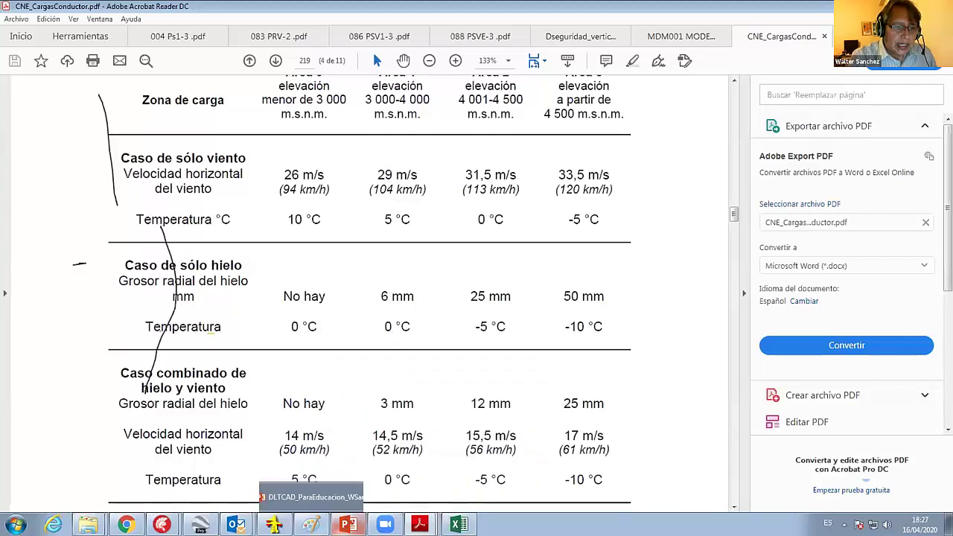
{"action": "key", "text": "Up"}
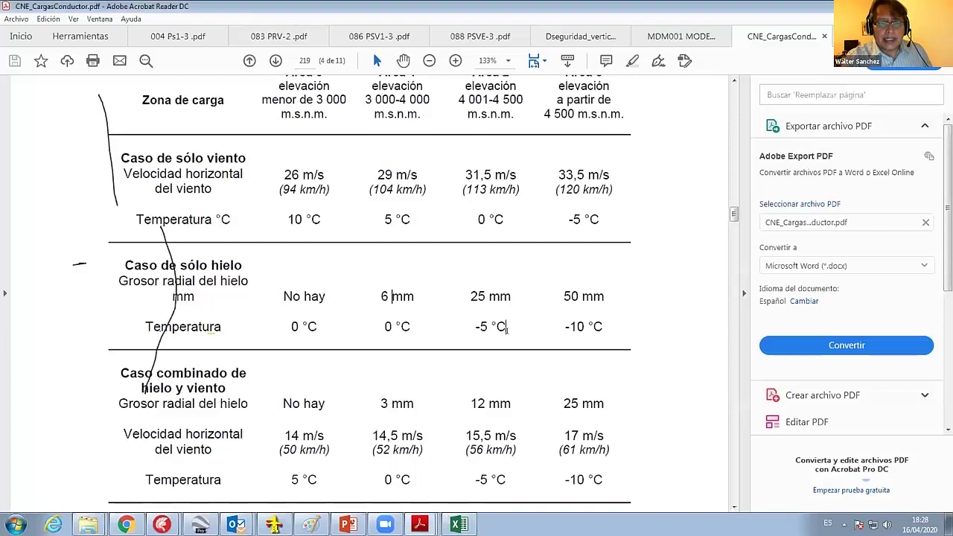
{"action": "scroll", "coordinate": [505, 333], "scroll_direction": "down", "scroll_amount": 4}
{"action": "scroll", "coordinate": [481, 346], "scroll_direction": "up", "scroll_amount": 2}
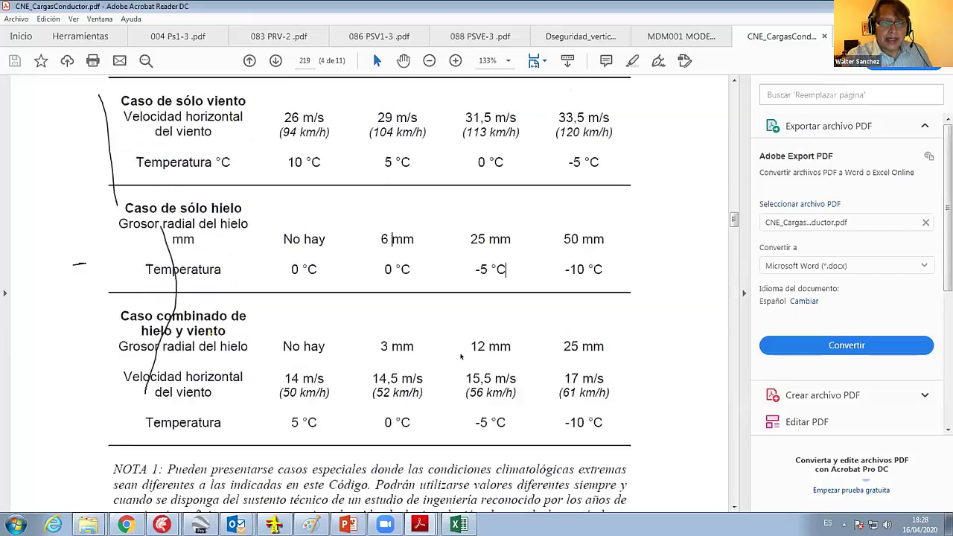
{"action": "scroll", "coordinate": [439, 318], "scroll_direction": "up", "scroll_amount": 2}
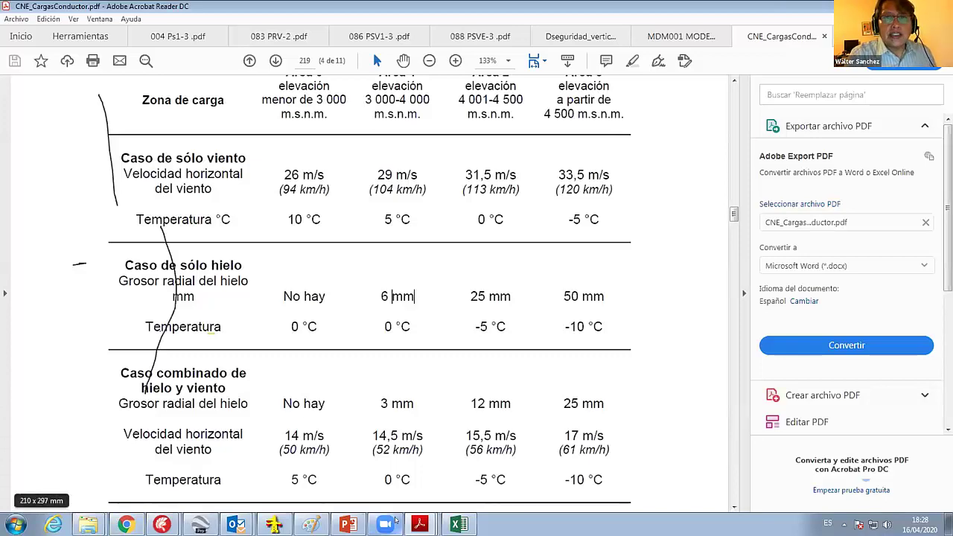
In the Dseguridad_vertical PDF, go to page 128 and select the 232.C.1 paragraphs.
{"action": "left_click", "coordinate": [577, 36]}
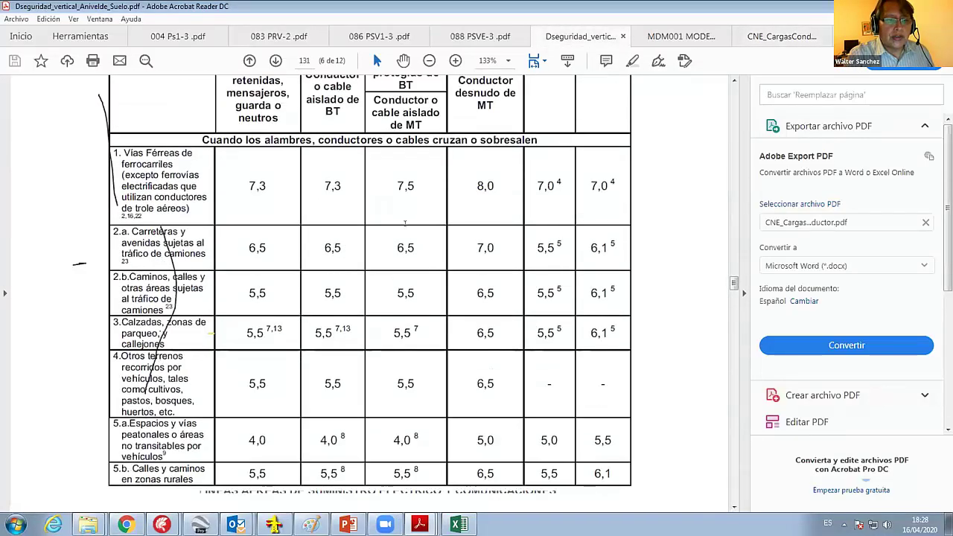
{"action": "scroll", "coordinate": [405, 222], "scroll_direction": "up", "scroll_amount": 5}
{"action": "scroll", "coordinate": [405, 224], "scroll_direction": "up", "scroll_amount": 4}
{"action": "scroll", "coordinate": [405, 227], "scroll_direction": "up", "scroll_amount": 5}
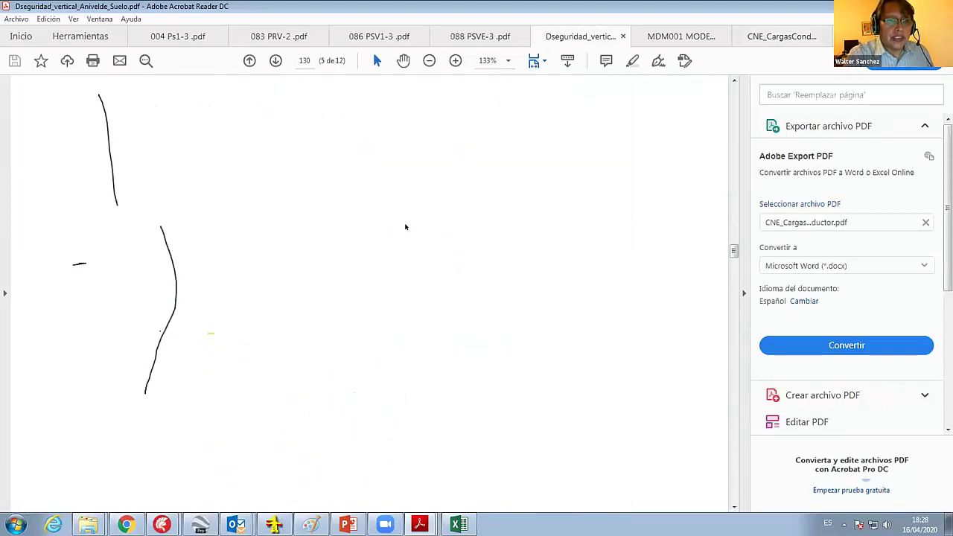
{"action": "scroll", "coordinate": [405, 227], "scroll_direction": "up", "scroll_amount": 5}
{"action": "scroll", "coordinate": [405, 225], "scroll_direction": "up", "scroll_amount": 3}
{"action": "scroll", "coordinate": [405, 223], "scroll_direction": "up", "scroll_amount": 2}
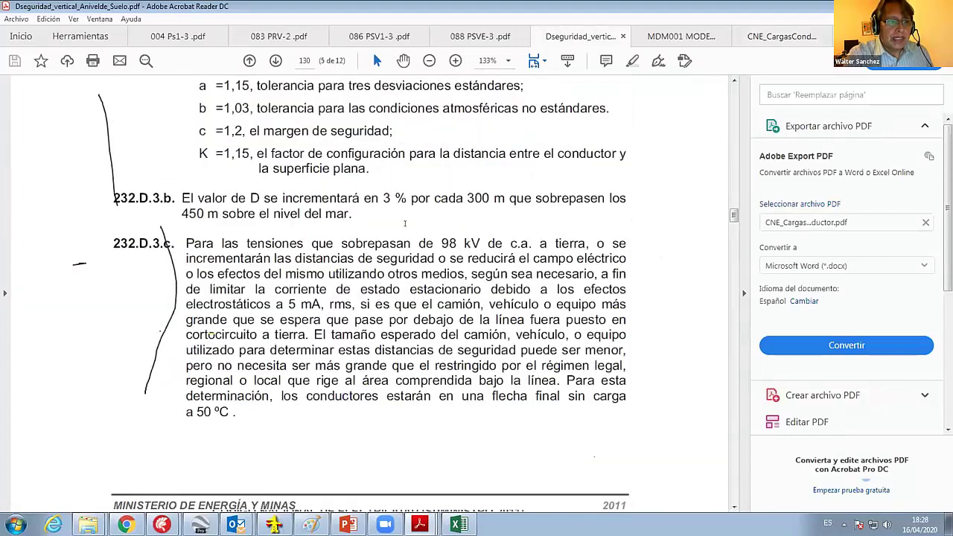
{"action": "scroll", "coordinate": [404, 224], "scroll_direction": "up", "scroll_amount": 5}
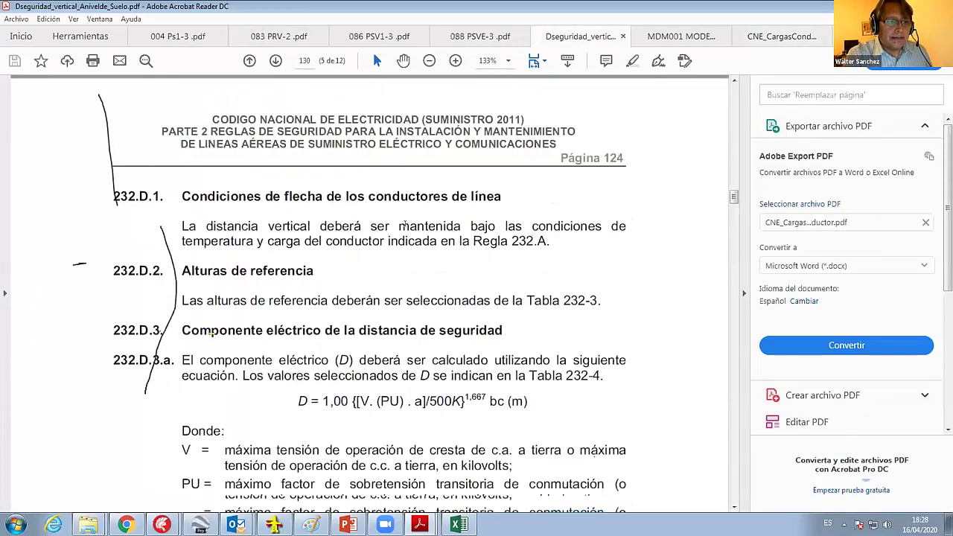
{"action": "scroll", "coordinate": [224, 152], "scroll_direction": "up", "scroll_amount": 5}
{"action": "scroll", "coordinate": [186, 141], "scroll_direction": "up", "scroll_amount": 3}
{"action": "scroll", "coordinate": [186, 172], "scroll_direction": "up", "scroll_amount": 2}
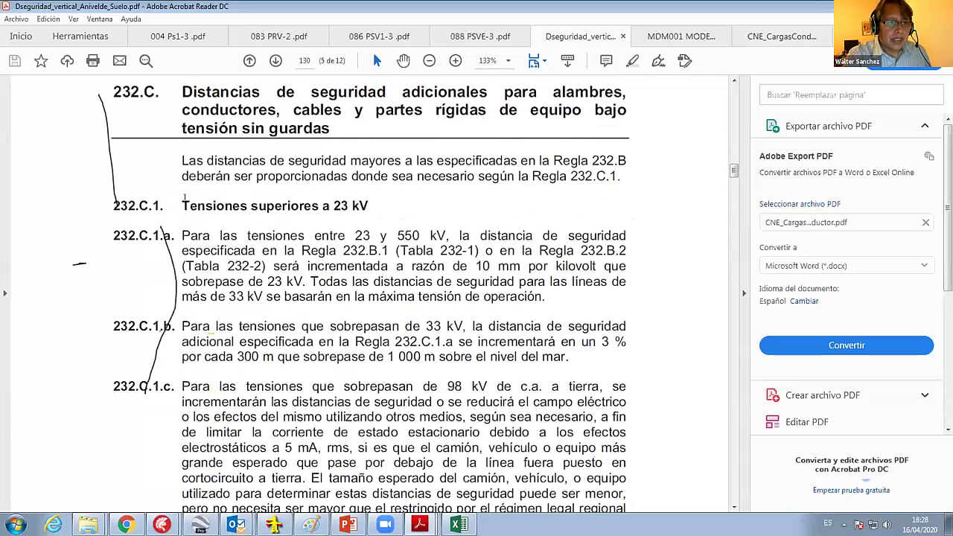
{"action": "scroll", "coordinate": [184, 205], "scroll_direction": "down", "scroll_amount": 1}
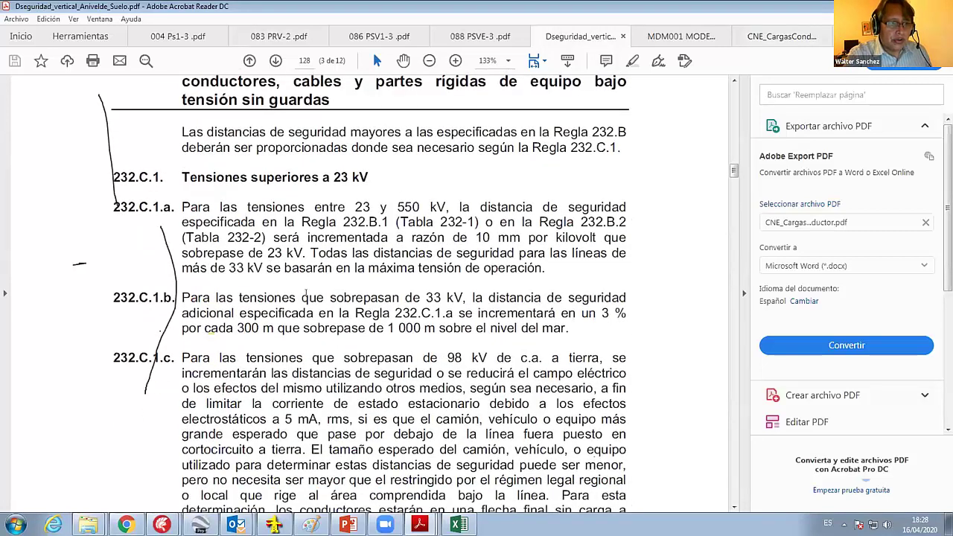
{"action": "mouse_move", "coordinate": [182, 178]}
{"action": "left_mouse_down"}
{"action": "mouse_move", "coordinate": [458, 341]}
{"action": "mouse_move", "coordinate": [568, 332]}
{"action": "left_mouse_up"}
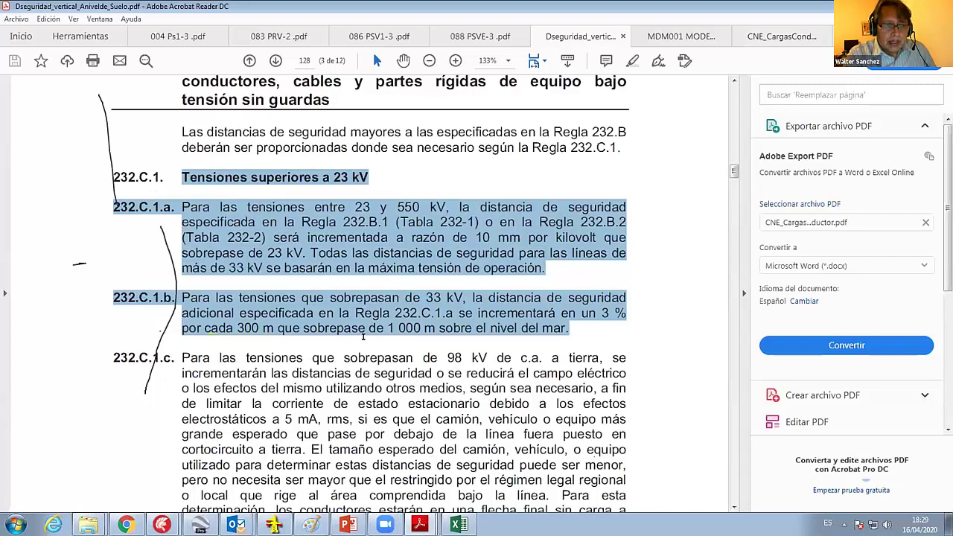
{"action": "left_click", "coordinate": [347, 294]}
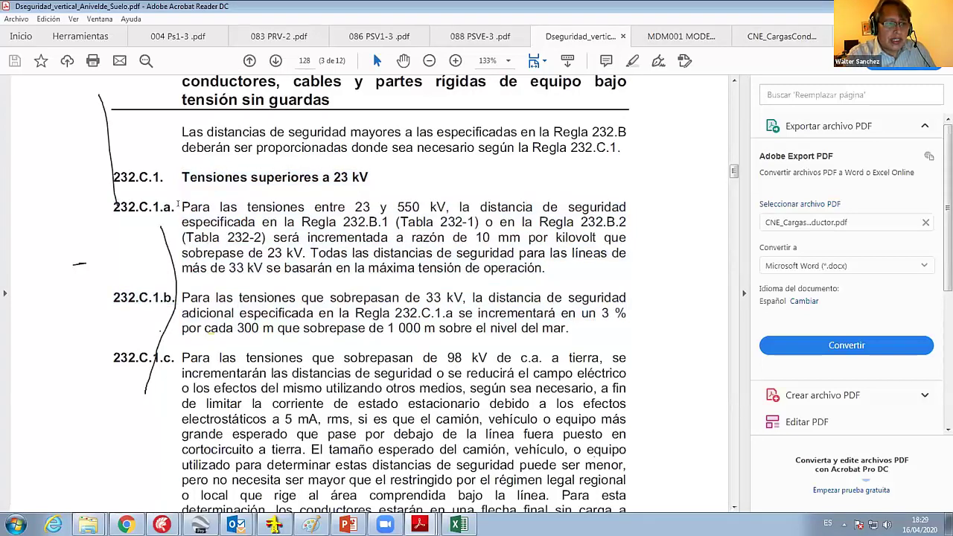
{"action": "double_click", "coordinate": [192, 207]}
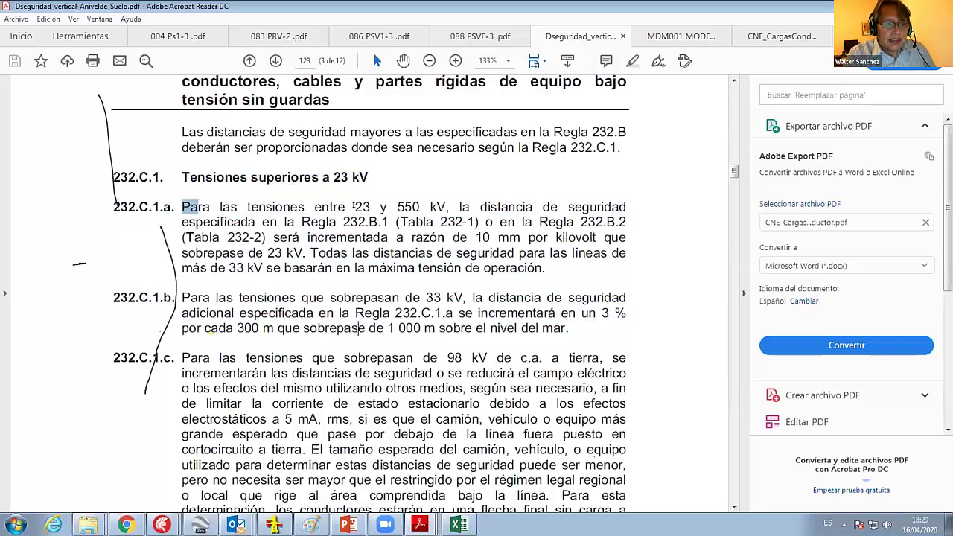
{"action": "left_click", "coordinate": [355, 207]}
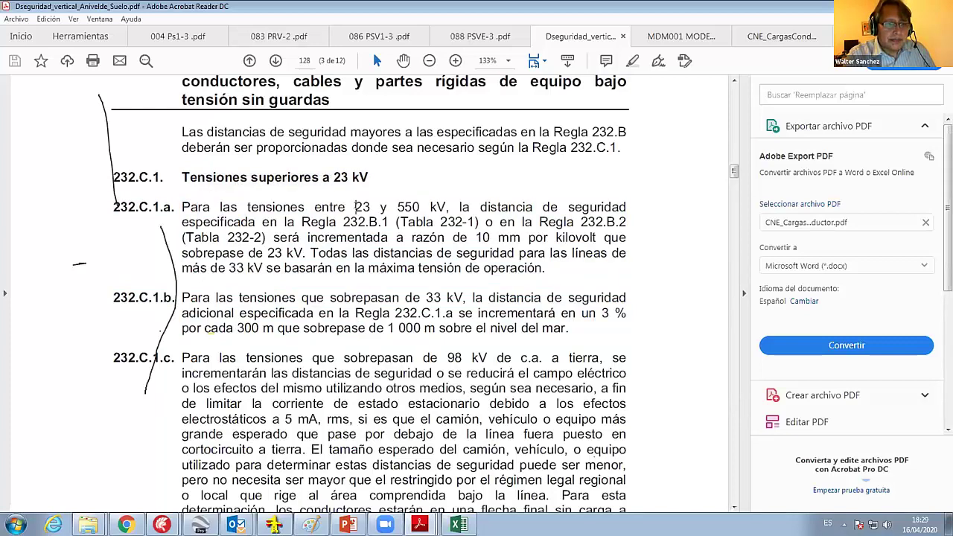
{"action": "left_click_drag", "start_coordinate": [355, 207], "coordinate": [434, 222]}
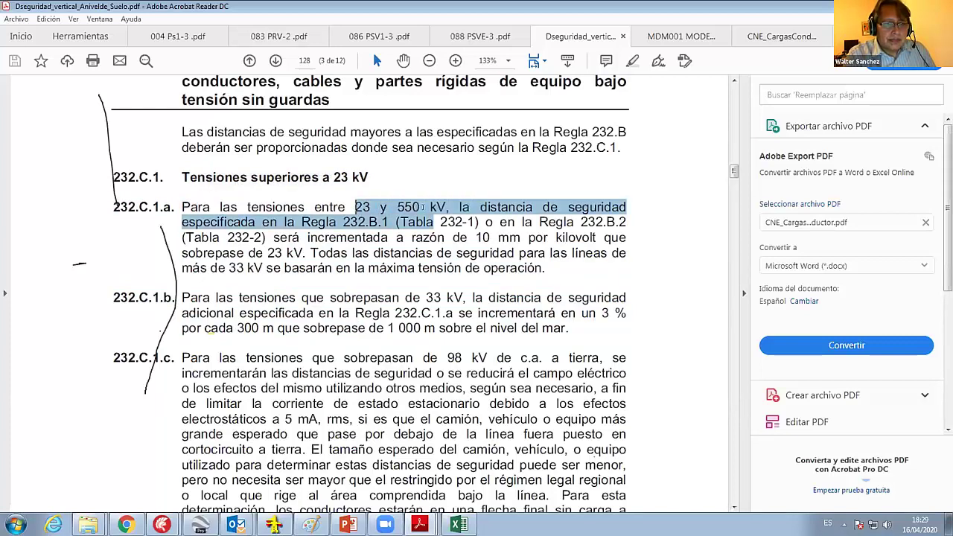
{"action": "left_click", "coordinate": [385, 222]}
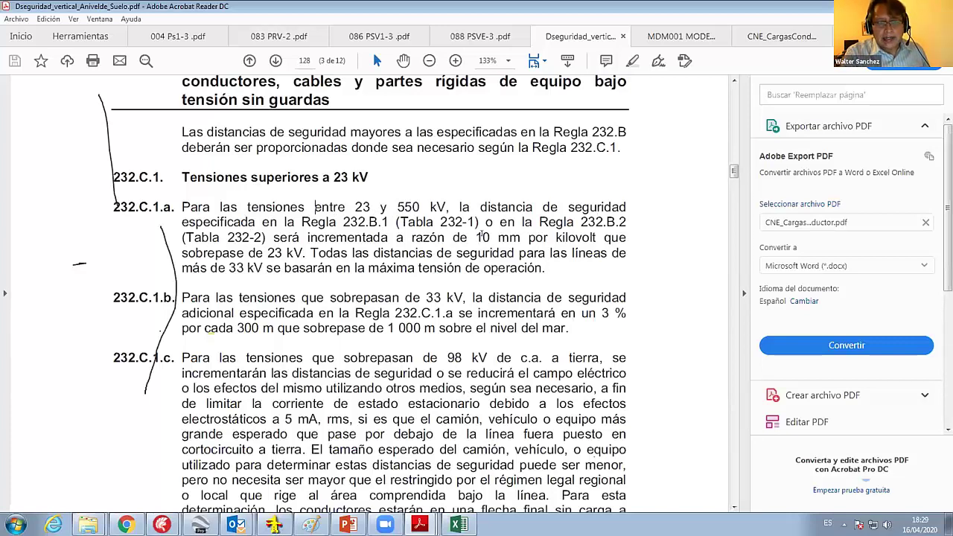
{"action": "left_click_drag", "start_coordinate": [475, 237], "coordinate": [490, 238]}
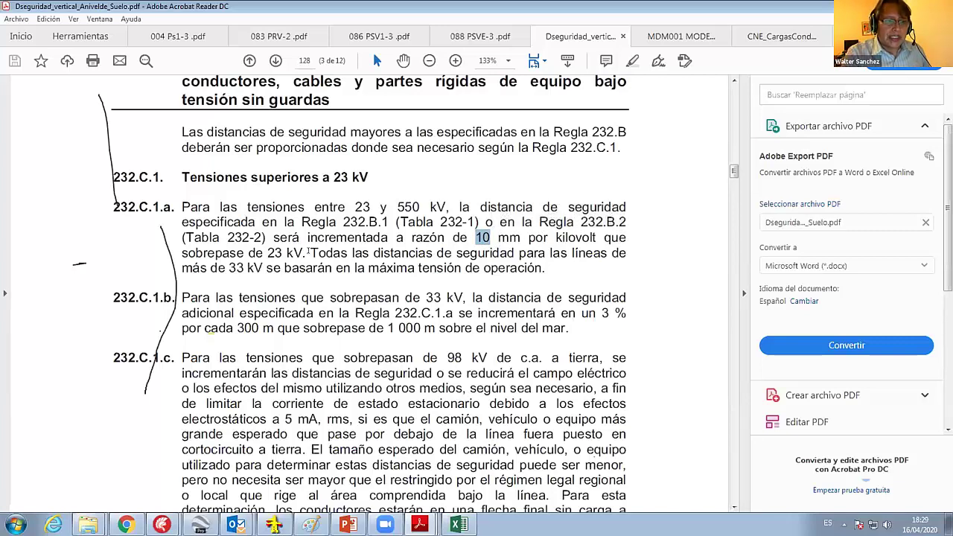
{"action": "mouse_move", "coordinate": [310, 252]}
{"action": "left_mouse_down"}
{"action": "mouse_move", "coordinate": [545, 268]}
{"action": "mouse_move", "coordinate": [483, 238]}
{"action": "mouse_move", "coordinate": [545, 270]}
{"action": "left_mouse_up"}
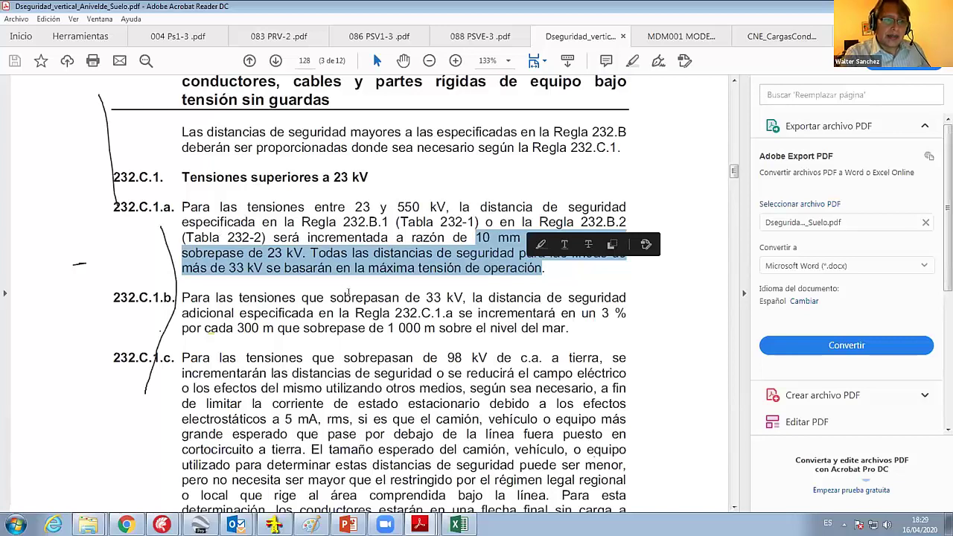
{"action": "left_click", "coordinate": [367, 300]}
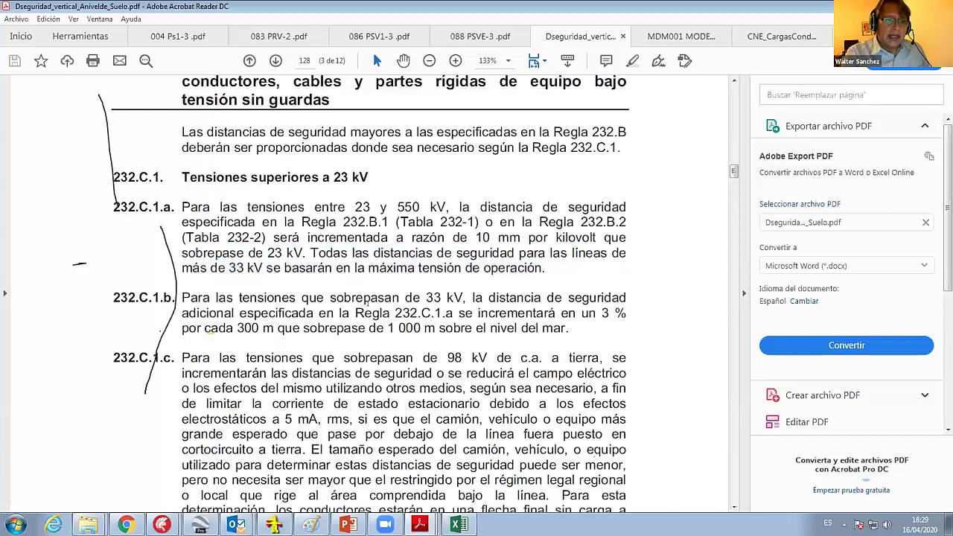
{"action": "double_click", "coordinate": [425, 295]}
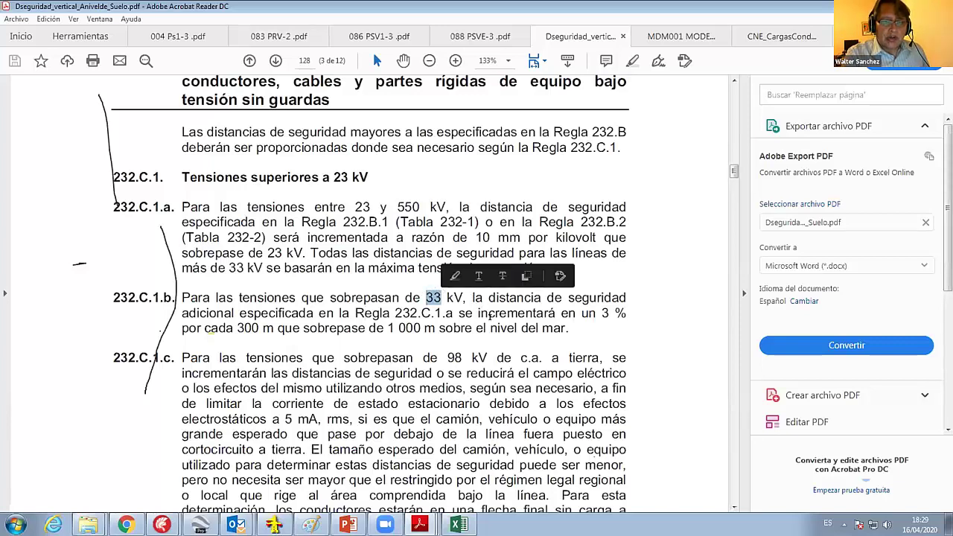
{"action": "mouse_move", "coordinate": [472, 298]}
{"action": "left_mouse_down"}
{"action": "mouse_move", "coordinate": [583, 338]}
{"action": "mouse_move", "coordinate": [570, 334]}
{"action": "left_mouse_up"}
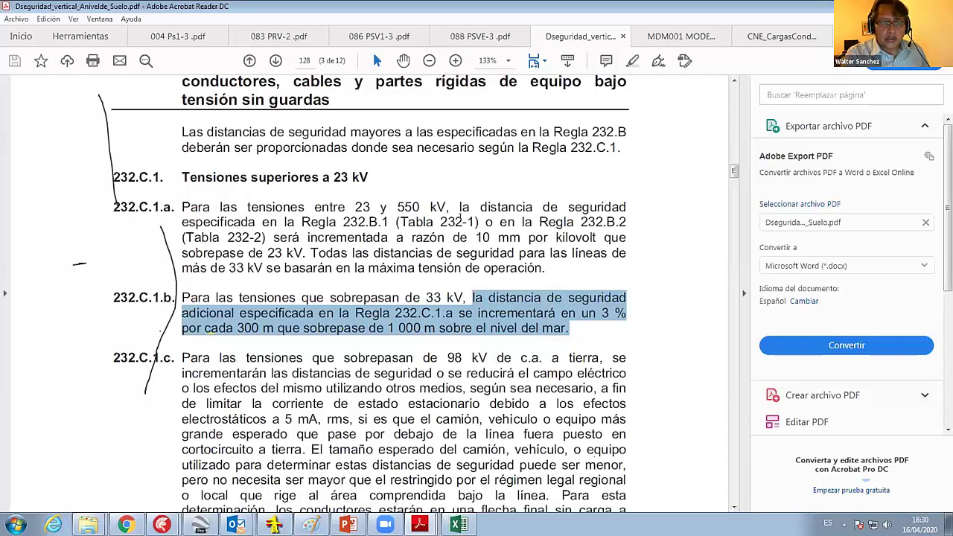
{"action": "left_click_drag", "start_coordinate": [182, 207], "coordinate": [574, 326]}
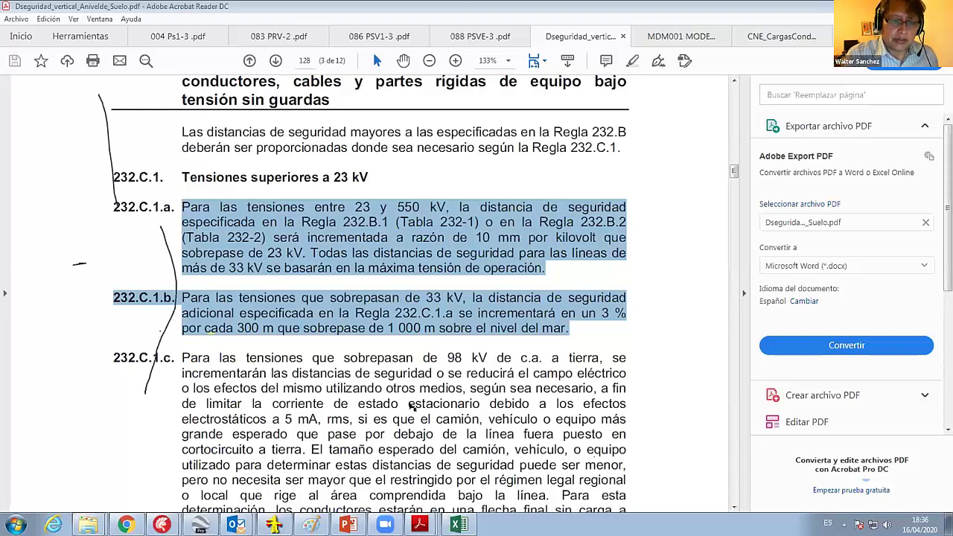
Show the taskbar's list of open windows to switch programs.
{"action": "left_click", "coordinate": [419, 525]}
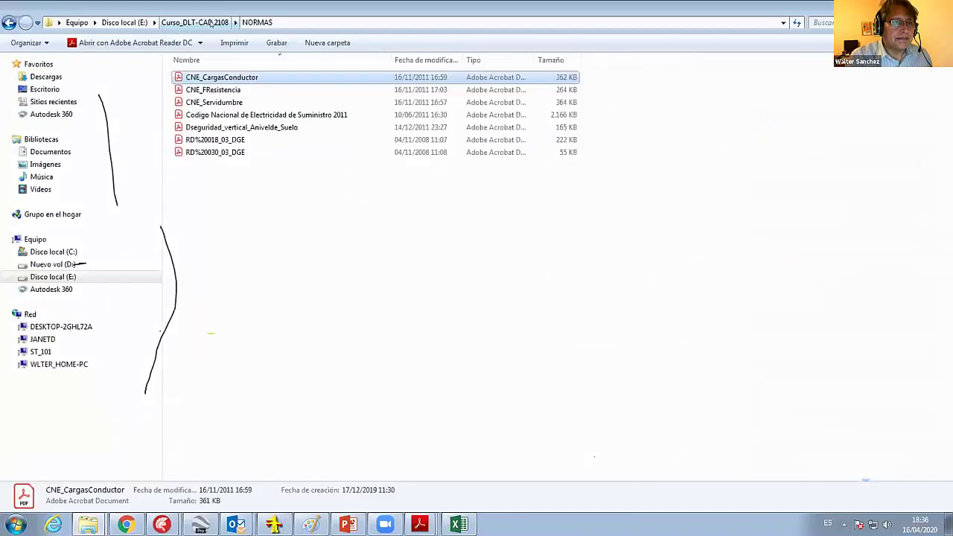
Open the 020 Pr3-3n drawing from the Estructuras DGE folder inside NORMAS.
{"action": "left_click", "coordinate": [210, 22]}
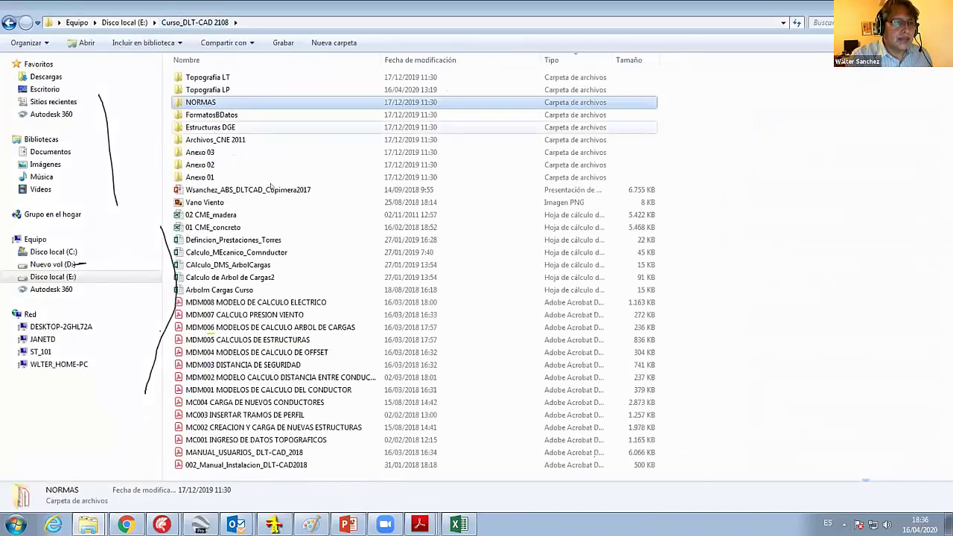
{"action": "key", "text": "Down"}
{"action": "key", "text": "Down"}
{"action": "key", "text": "Return"}
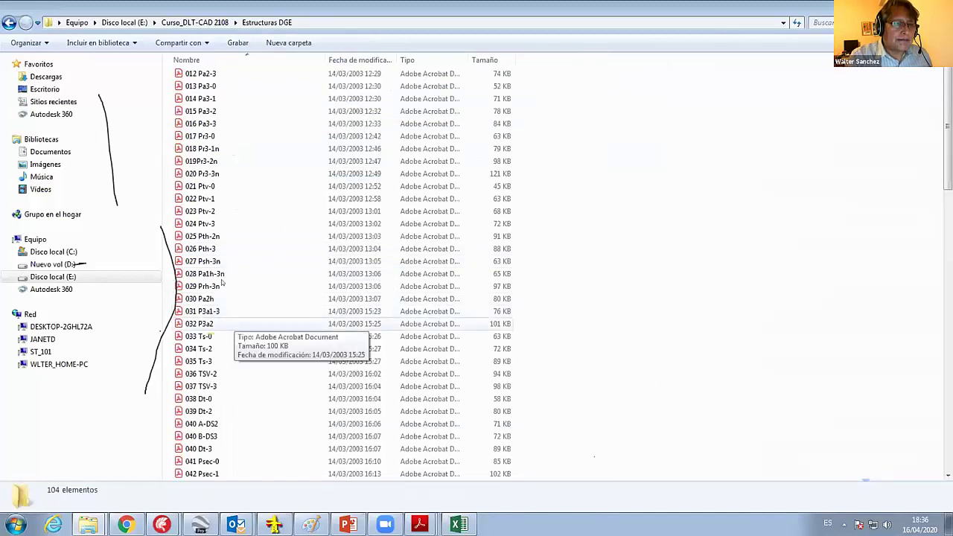
{"action": "double_click", "coordinate": [207, 175]}
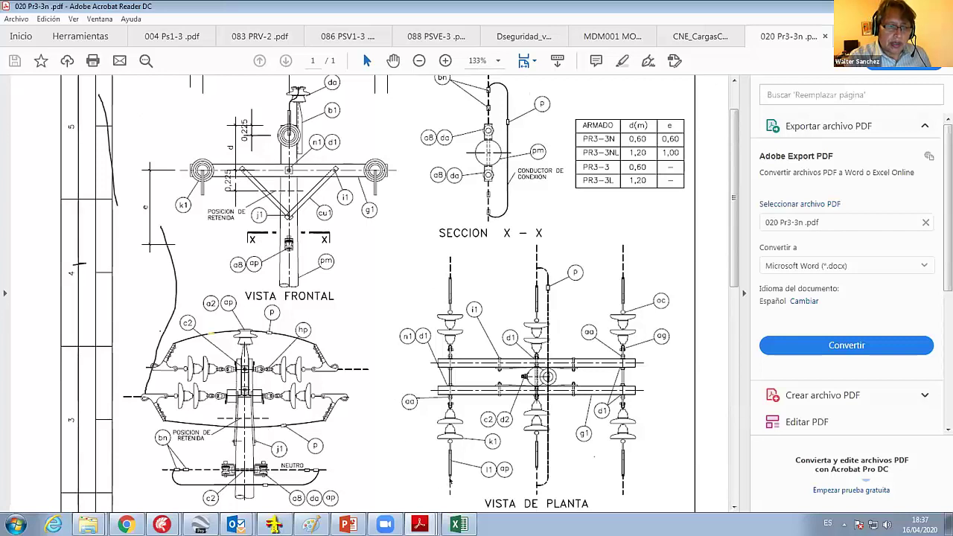
{"action": "scroll", "coordinate": [214, 365], "scroll_direction": "down", "scroll_amount": 2}
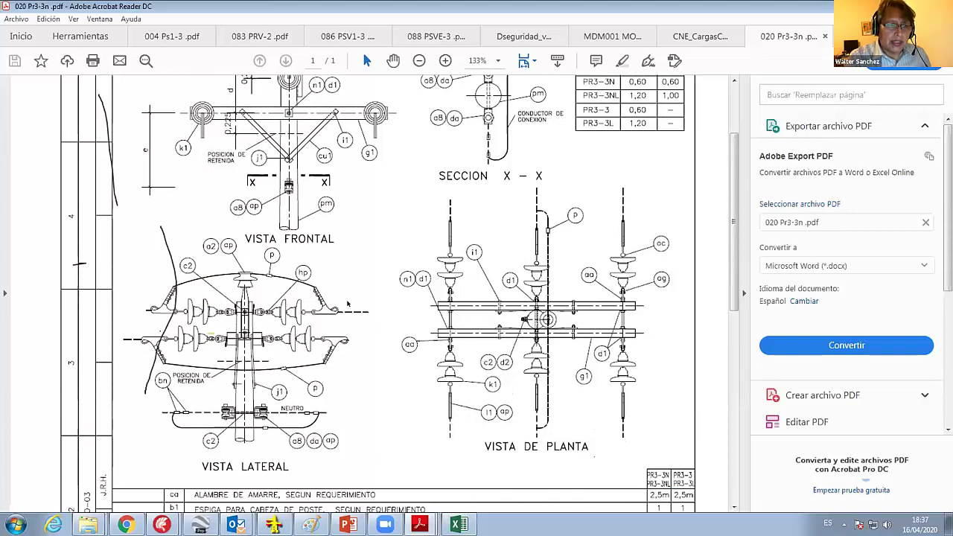
{"action": "scroll", "coordinate": [330, 300], "scroll_direction": "up", "scroll_amount": 2}
{"action": "scroll", "coordinate": [330, 300], "scroll_direction": "up", "scroll_amount": 2}
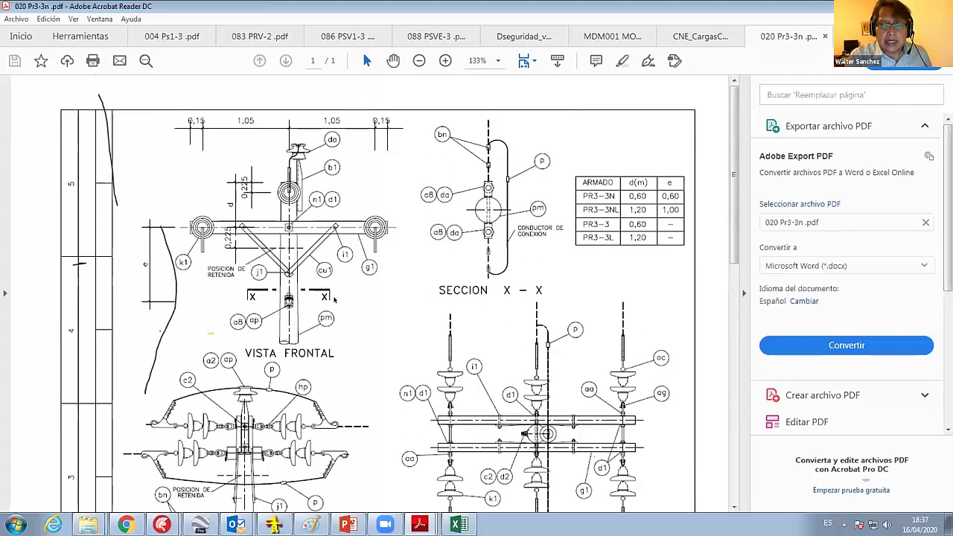
{"action": "scroll", "coordinate": [334, 301], "scroll_direction": "down", "scroll_amount": 4}
{"action": "scroll", "coordinate": [334, 301], "scroll_direction": "down", "scroll_amount": 1}
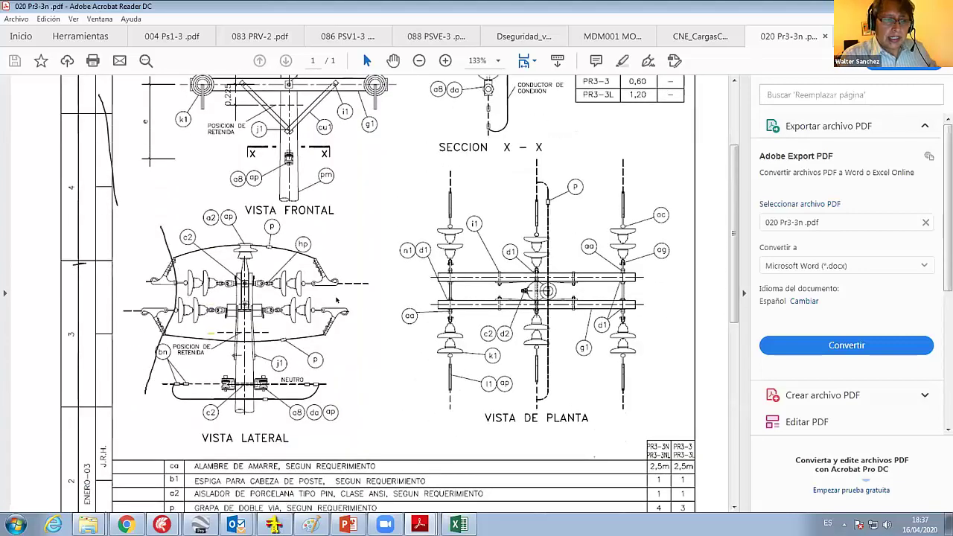
{"action": "scroll", "coordinate": [339, 294], "scroll_direction": "up", "scroll_amount": 3}
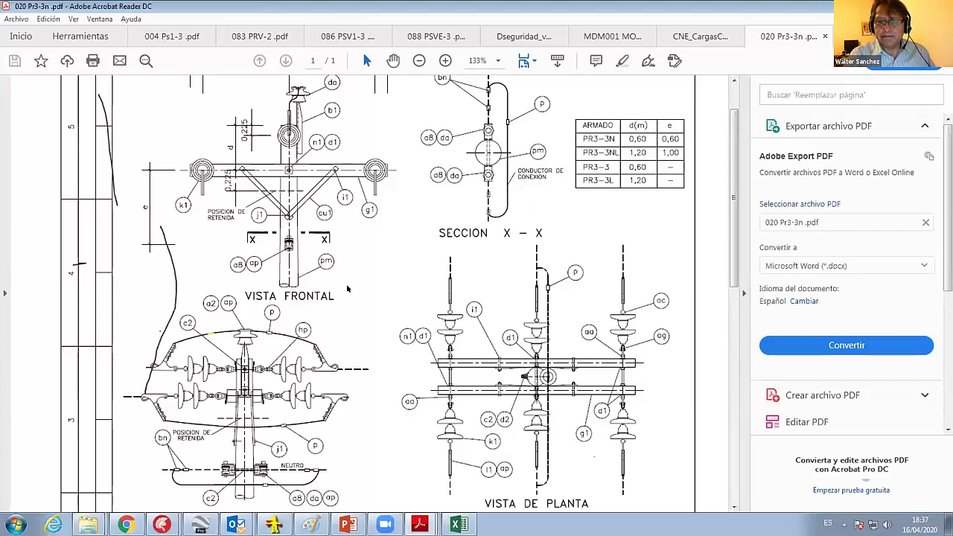
{"action": "scroll", "coordinate": [719, 301], "scroll_direction": "down", "scroll_amount": 1}
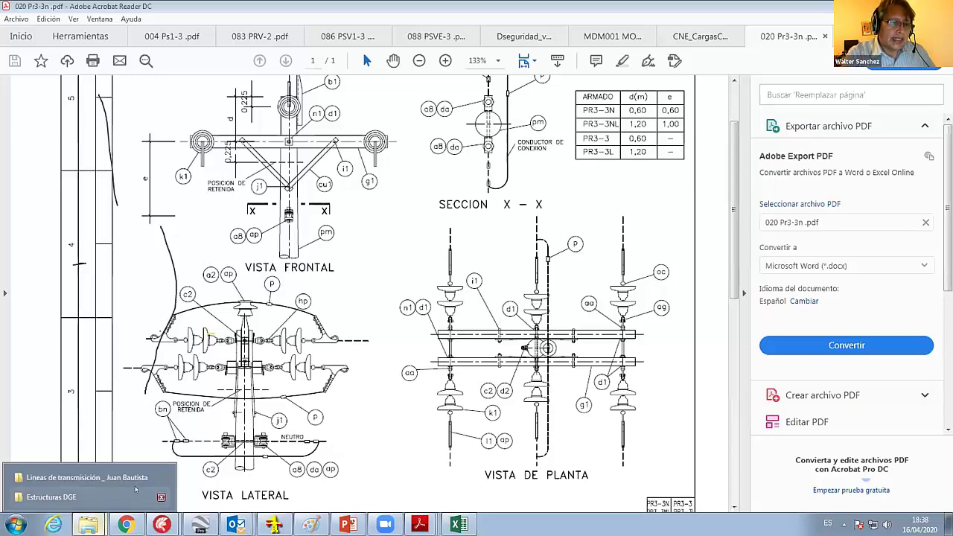
{"action": "left_click", "coordinate": [59, 496]}
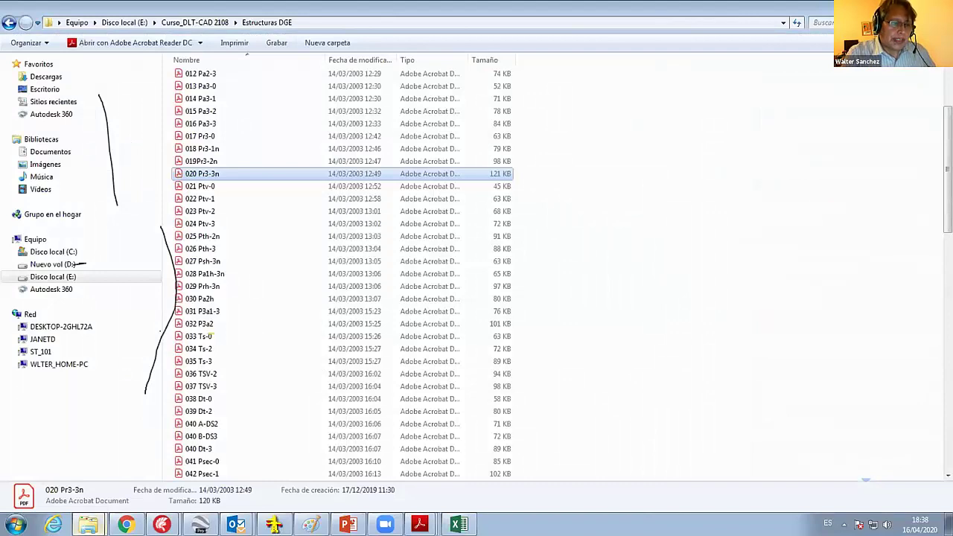
{"action": "left_click", "coordinate": [88, 525]}
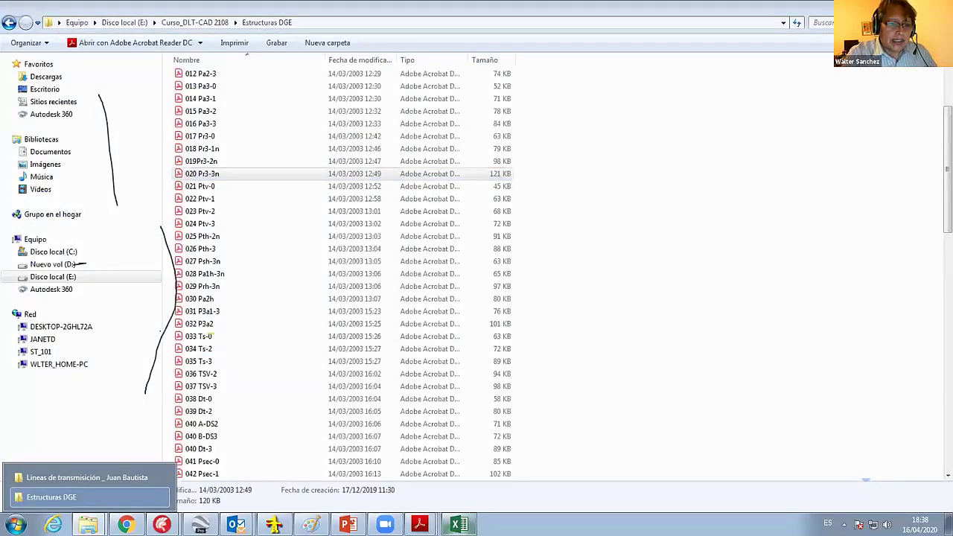
{"action": "right_click", "coordinate": [419, 524]}
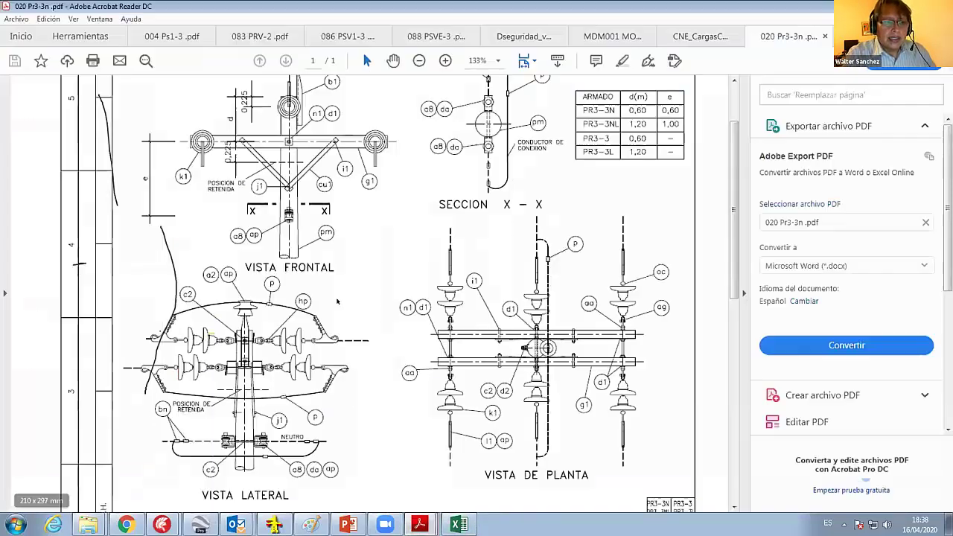
{"action": "scroll", "coordinate": [327, 276], "scroll_direction": "down", "scroll_amount": 2}
{"action": "scroll", "coordinate": [327, 270], "scroll_direction": "down", "scroll_amount": 2}
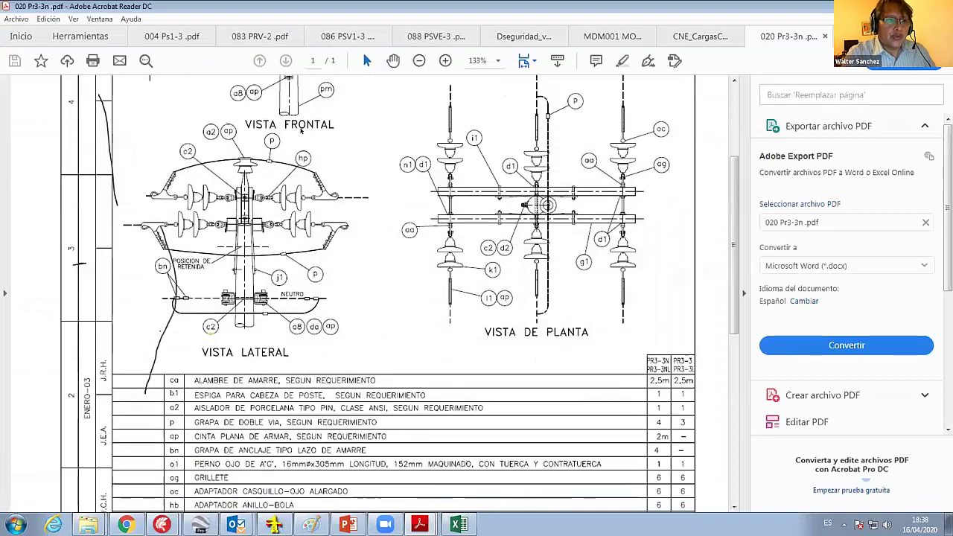
{"action": "scroll", "coordinate": [298, 268], "scroll_direction": "down", "scroll_amount": 1}
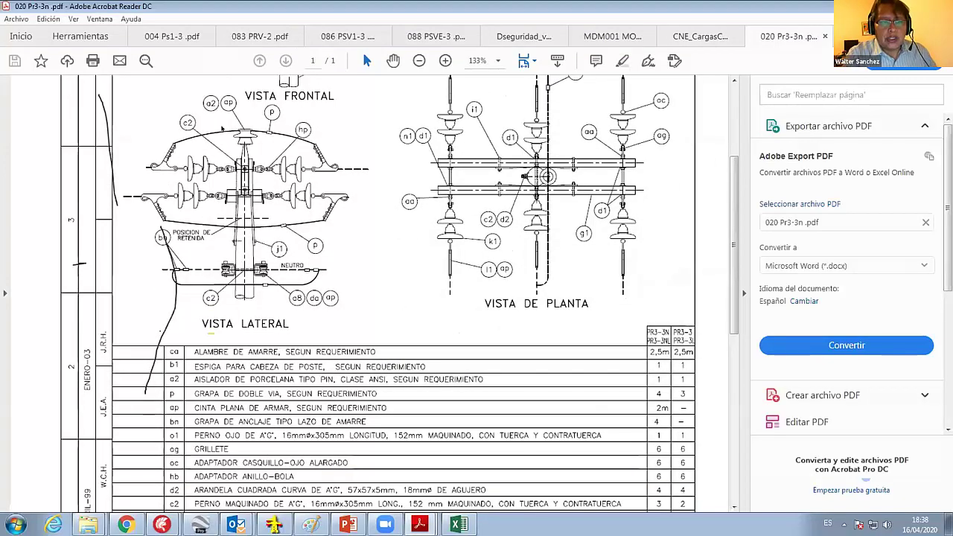
{"action": "scroll", "coordinate": [310, 236], "scroll_direction": "up", "scroll_amount": 1}
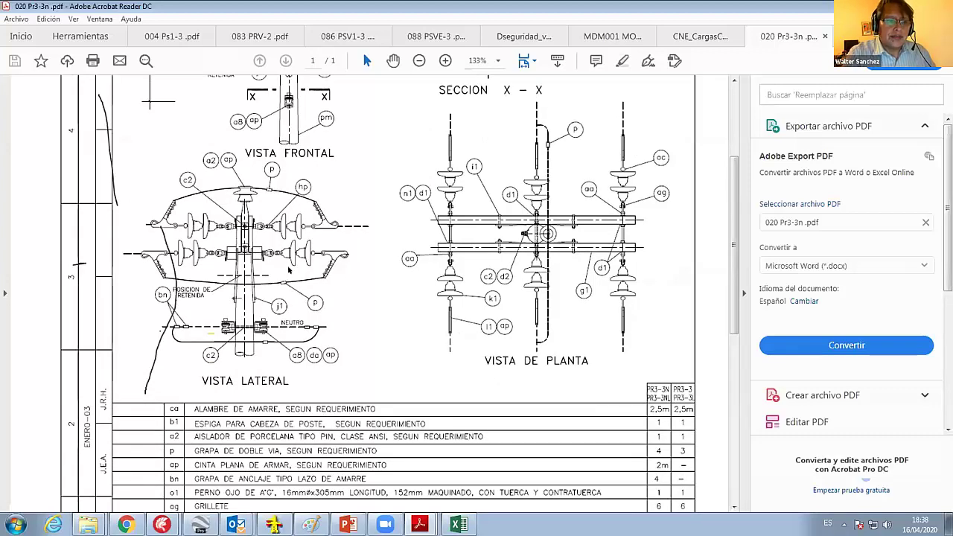
{"action": "scroll", "coordinate": [289, 274], "scroll_direction": "up", "scroll_amount": 3}
{"action": "scroll", "coordinate": [327, 310], "scroll_direction": "down", "scroll_amount": 2}
{"action": "scroll", "coordinate": [327, 310], "scroll_direction": "down", "scroll_amount": 2}
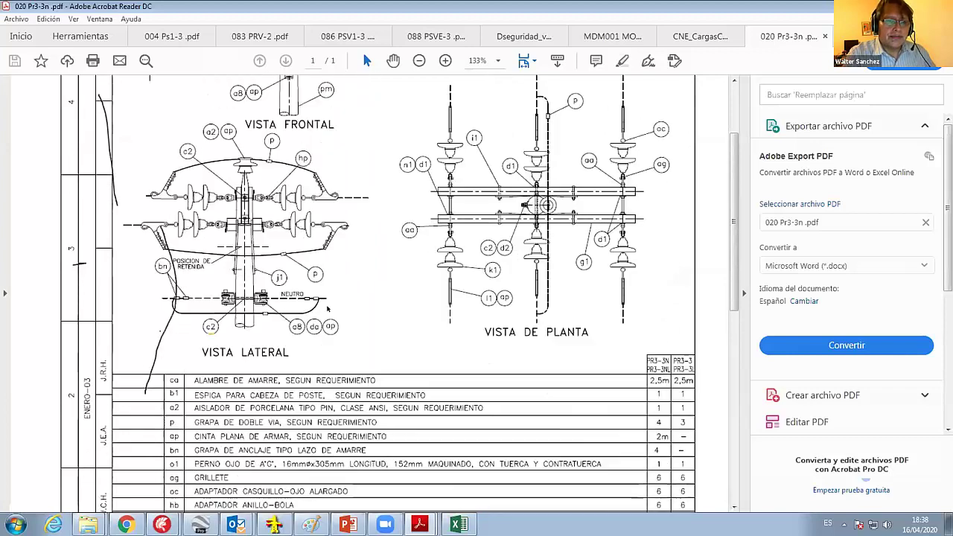
{"action": "scroll", "coordinate": [328, 309], "scroll_direction": "down", "scroll_amount": 1}
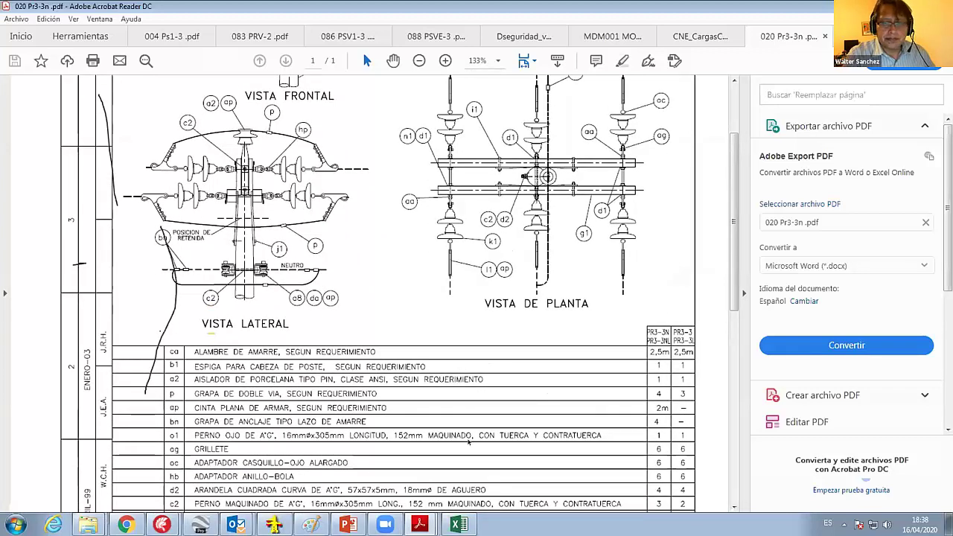
{"action": "scroll", "coordinate": [468, 442], "scroll_direction": "down", "scroll_amount": 4}
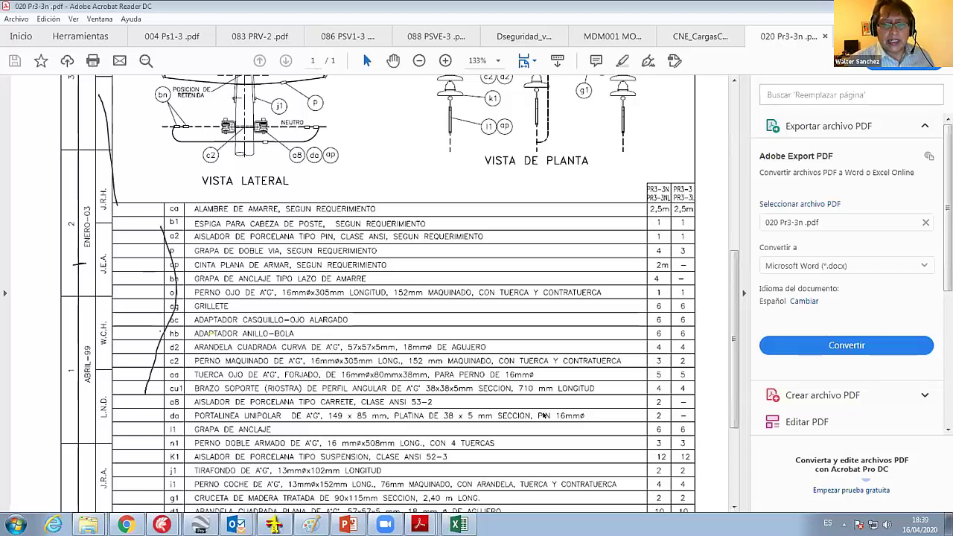
{"action": "left_click_drag", "start_coordinate": [113, 274], "coordinate": [143, 512]}
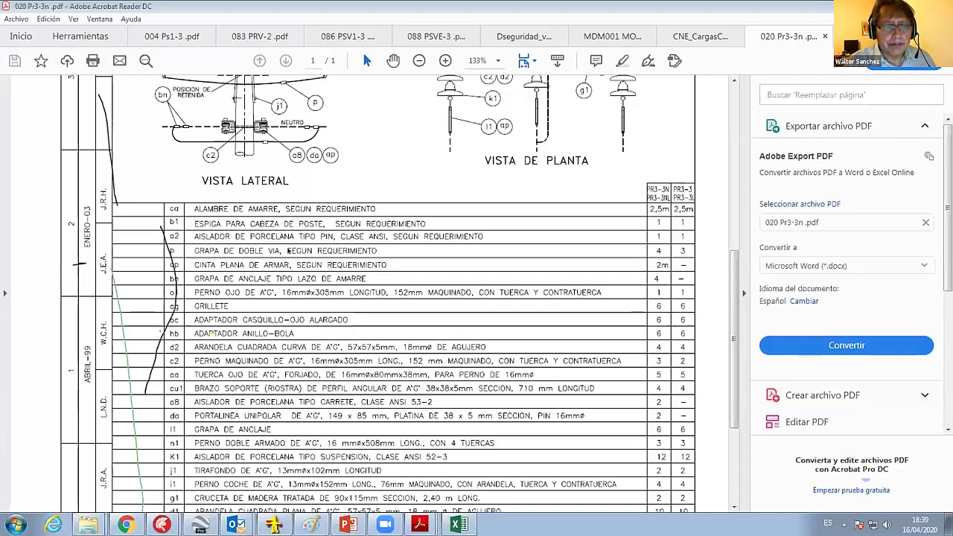
Back in DLT-CAD, accept Maxima Flecha as the hypothesis and zoom out along the profile.
{"action": "key", "text": "alt+Tab"}
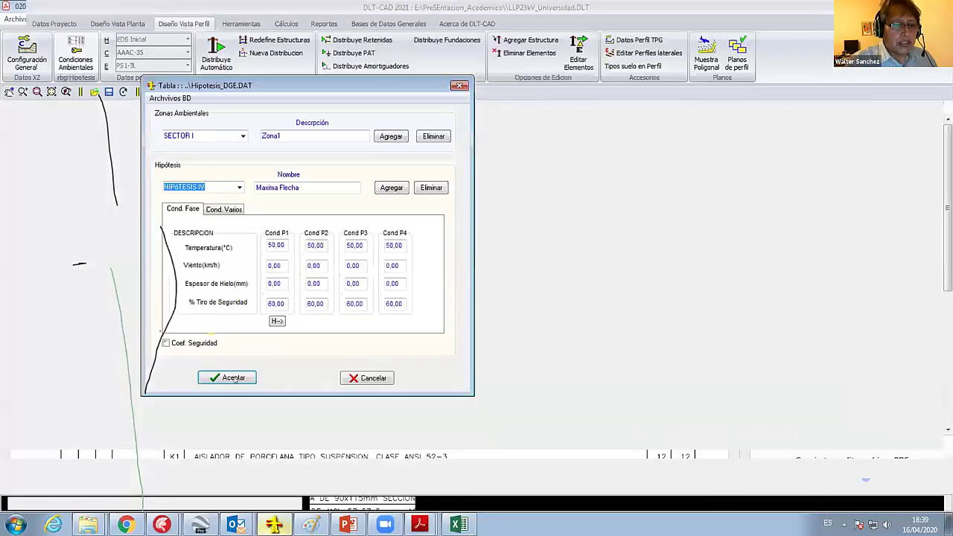
{"action": "left_click", "coordinate": [233, 379]}
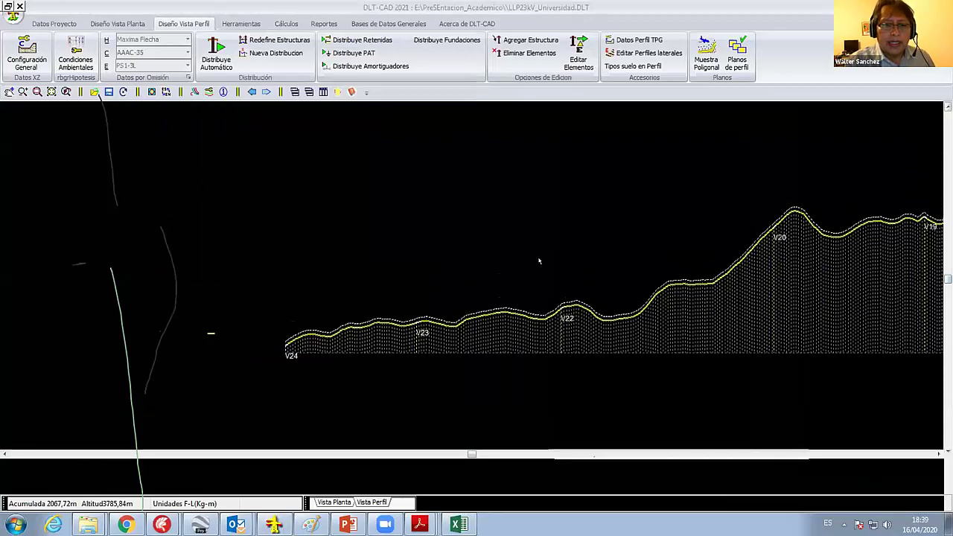
{"action": "middle_click_drag", "start_coordinate": [538, 261], "coordinate": [301, 203]}
{"action": "scroll", "coordinate": [301, 203], "scroll_direction": "down", "scroll_amount": 2}
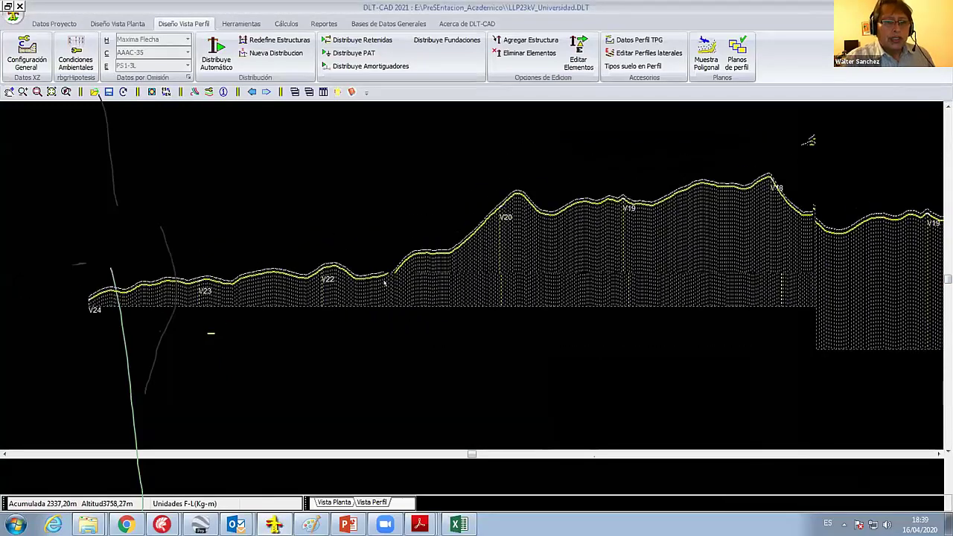
{"action": "scroll", "coordinate": [291, 281], "scroll_direction": "down", "scroll_amount": 3}
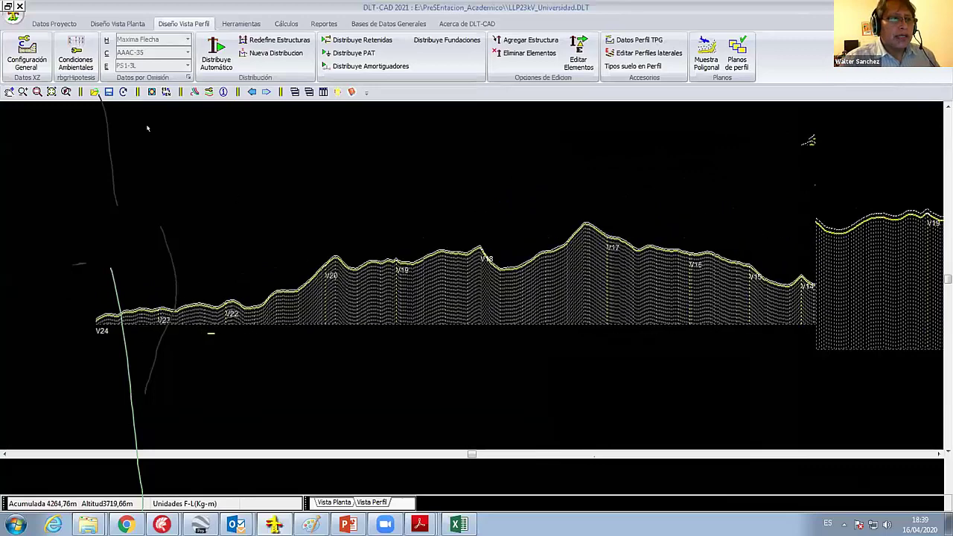
In Datos por Omisión keep 3F Trifasico 1T, PS1-3L and Maxima Flecha; set support PCAC_13/200.
{"action": "left_click", "coordinate": [187, 78]}
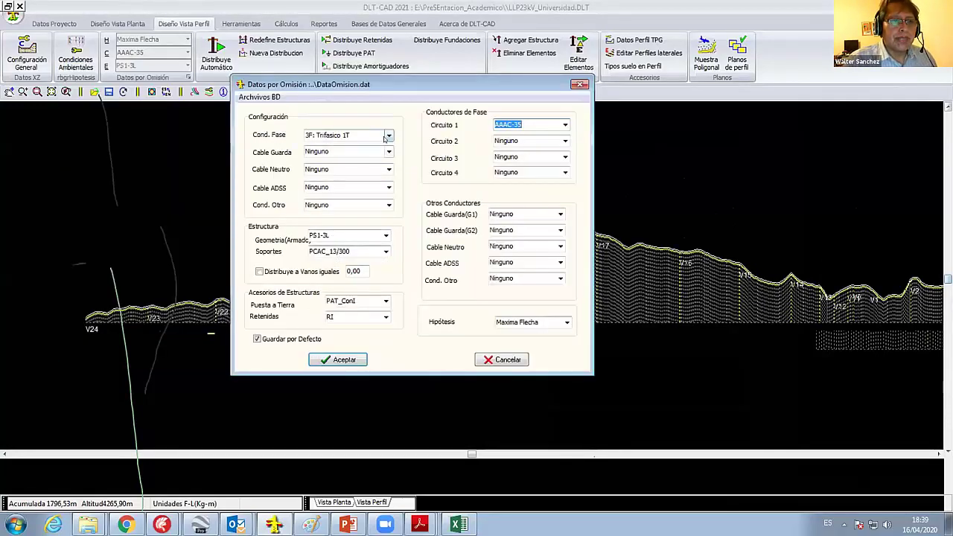
{"action": "left_click", "coordinate": [388, 135]}
{"action": "left_click", "coordinate": [350, 161]}
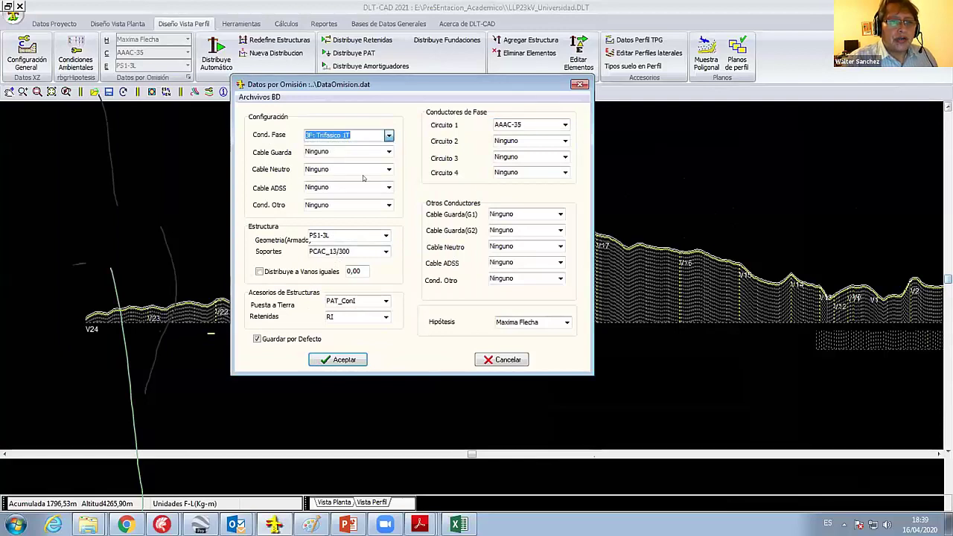
{"action": "left_click", "coordinate": [557, 128]}
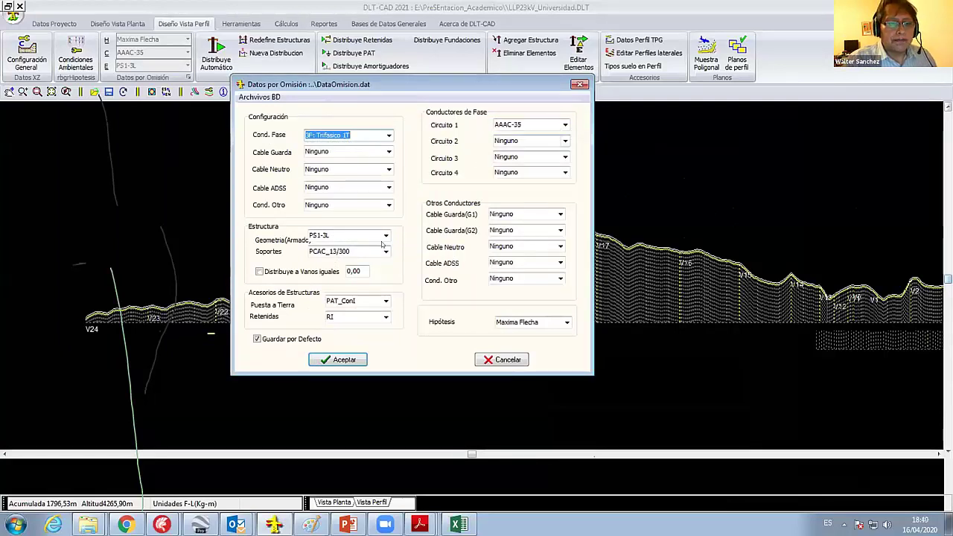
{"action": "left_click", "coordinate": [385, 235]}
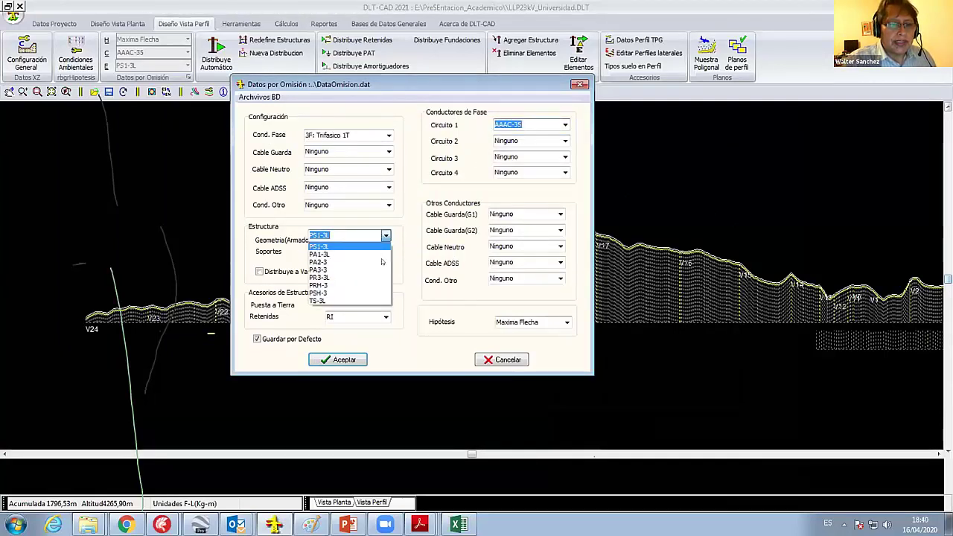
{"action": "left_click", "coordinate": [358, 246]}
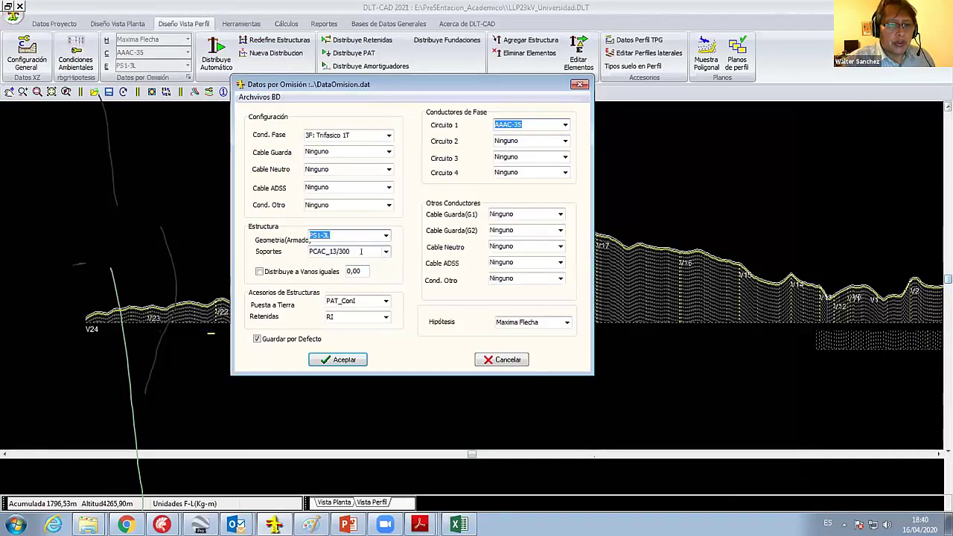
{"action": "key", "text": "Tab"}
{"action": "key", "text": "Up"}
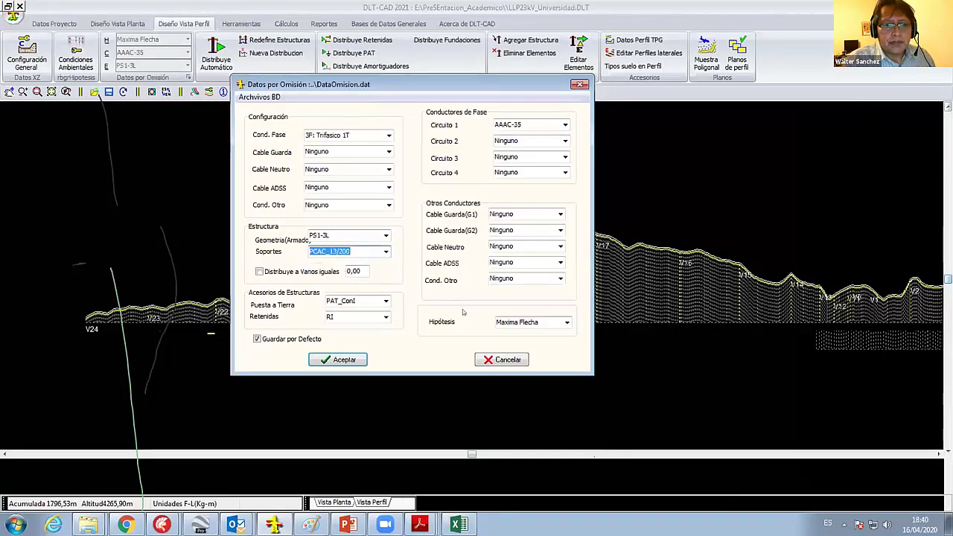
{"action": "left_click", "coordinate": [565, 322]}
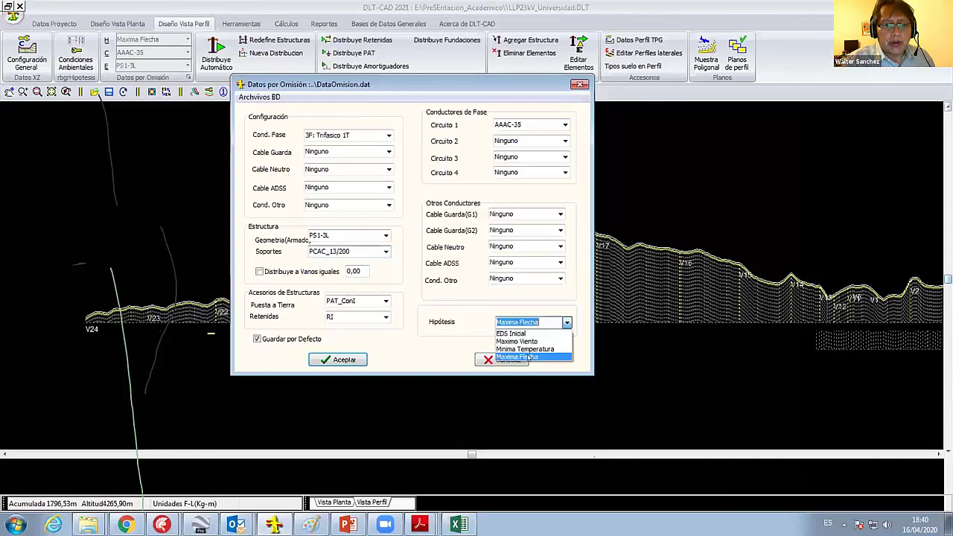
{"action": "left_click", "coordinate": [543, 353]}
{"action": "left_click", "coordinate": [540, 322]}
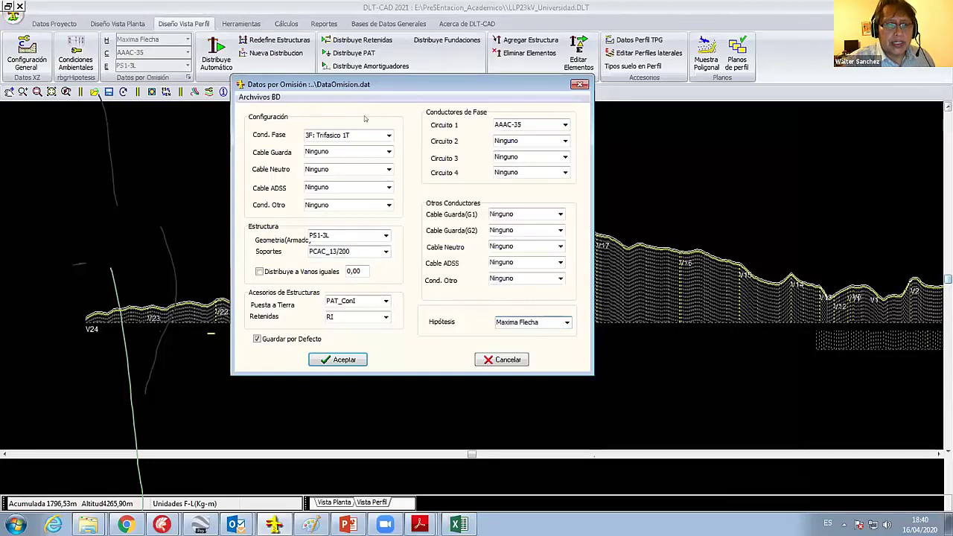
{"action": "left_click", "coordinate": [339, 359]}
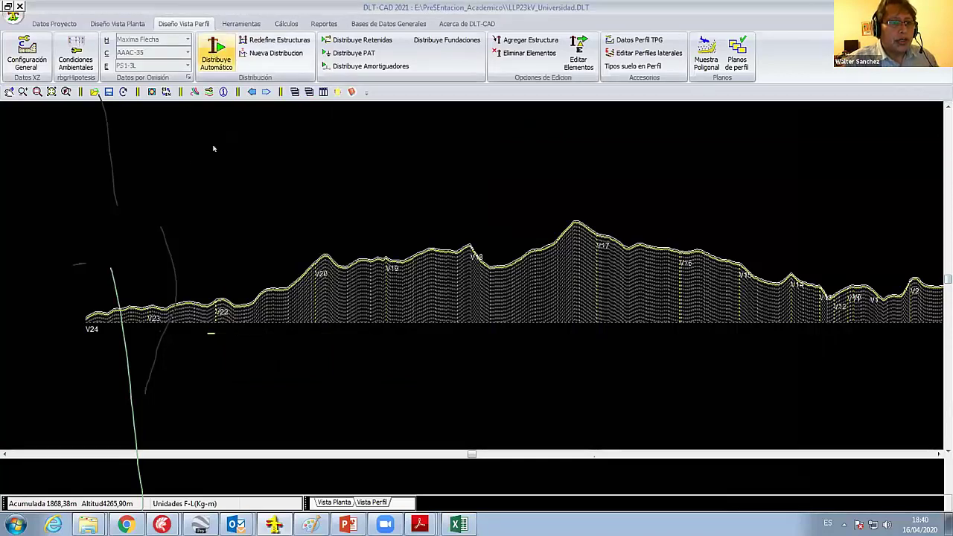
Zoom into the V24–V22 stretch of the profile with Ampliar Cuadro.
{"action": "right_click", "coordinate": [232, 198]}
{"action": "right_click", "coordinate": [202, 240]}
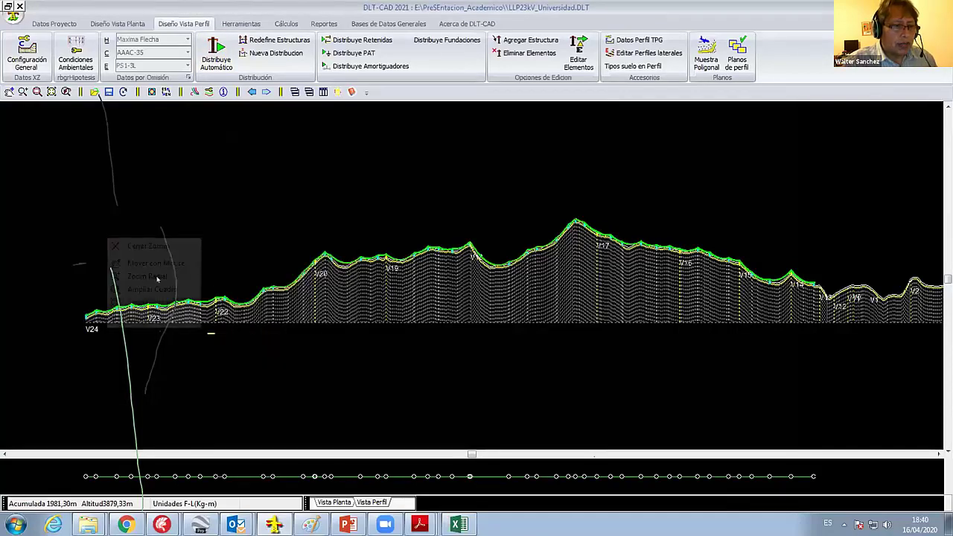
{"action": "left_click", "coordinate": [142, 289]}
{"action": "left_click_drag", "start_coordinate": [60, 262], "coordinate": [290, 393]}
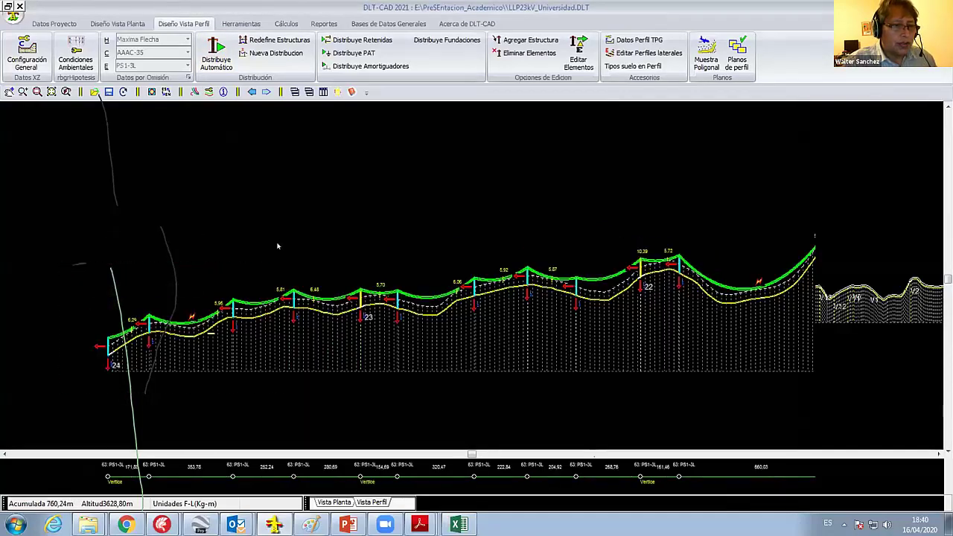
Pan and zoom along the profile to inspect the PS1-3L structures and sag curves.
{"action": "middle_click_drag", "start_coordinate": [219, 334], "coordinate": [404, 310]}
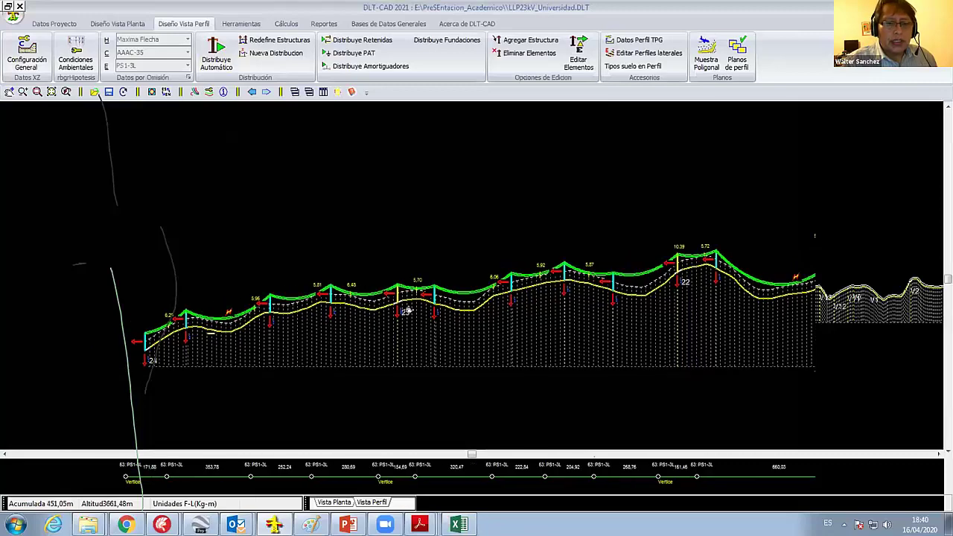
{"action": "scroll", "coordinate": [365, 319], "scroll_direction": "up", "scroll_amount": 1}
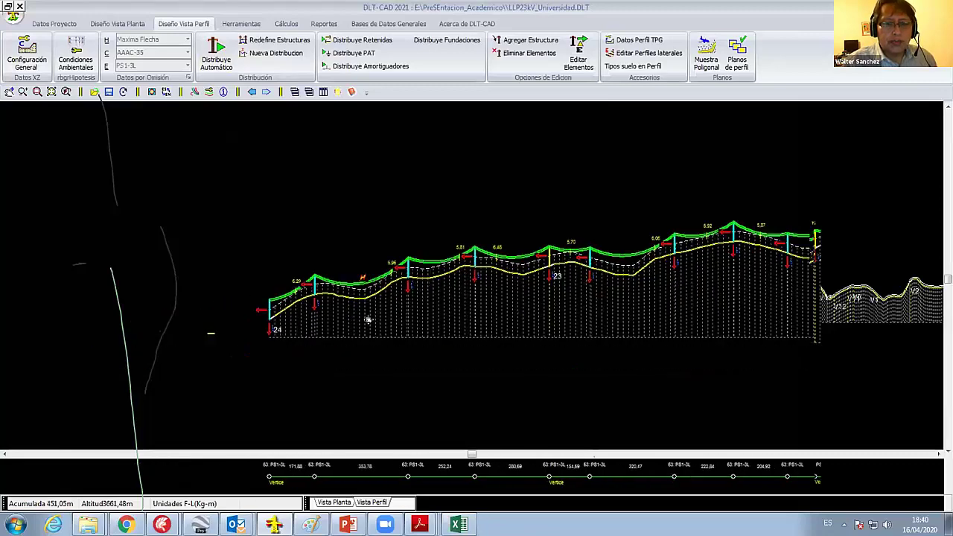
{"action": "scroll", "coordinate": [620, 333], "scroll_direction": "up", "scroll_amount": 1}
{"action": "scroll", "coordinate": [517, 336], "scroll_direction": "up", "scroll_amount": 1}
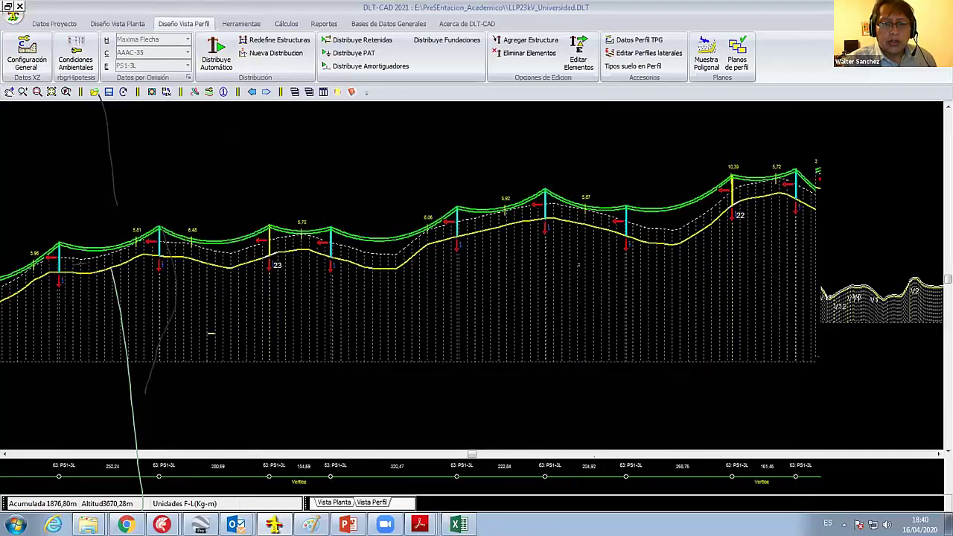
{"action": "scroll", "coordinate": [465, 364], "scroll_direction": "up", "scroll_amount": 2}
{"action": "scroll", "coordinate": [463, 350], "scroll_direction": "down", "scroll_amount": 2}
{"action": "scroll", "coordinate": [532, 336], "scroll_direction": "up", "scroll_amount": 1}
{"action": "scroll", "coordinate": [606, 311], "scroll_direction": "up", "scroll_amount": 1}
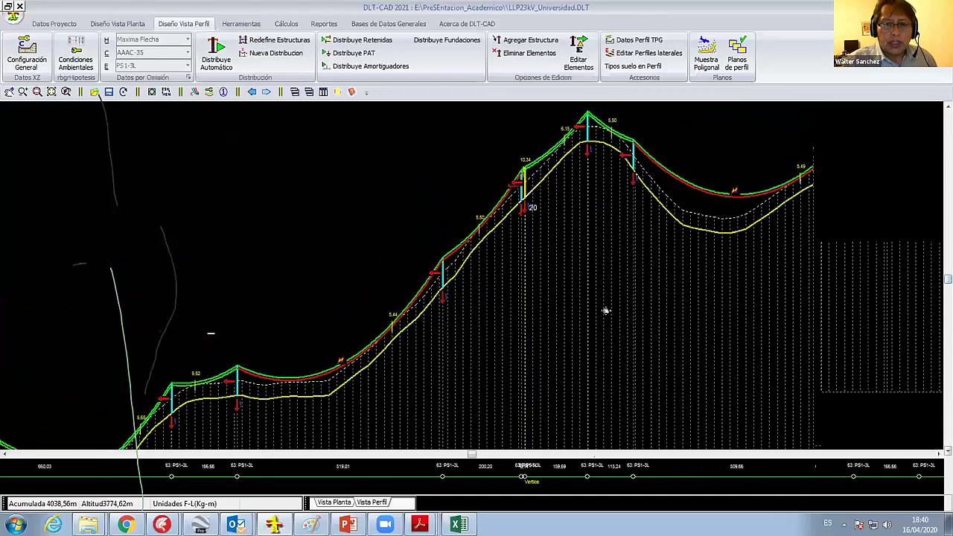
{"action": "middle_click_drag", "start_coordinate": [606, 311], "coordinate": [455, 303]}
{"action": "scroll", "coordinate": [455, 302], "scroll_direction": "down", "scroll_amount": 1}
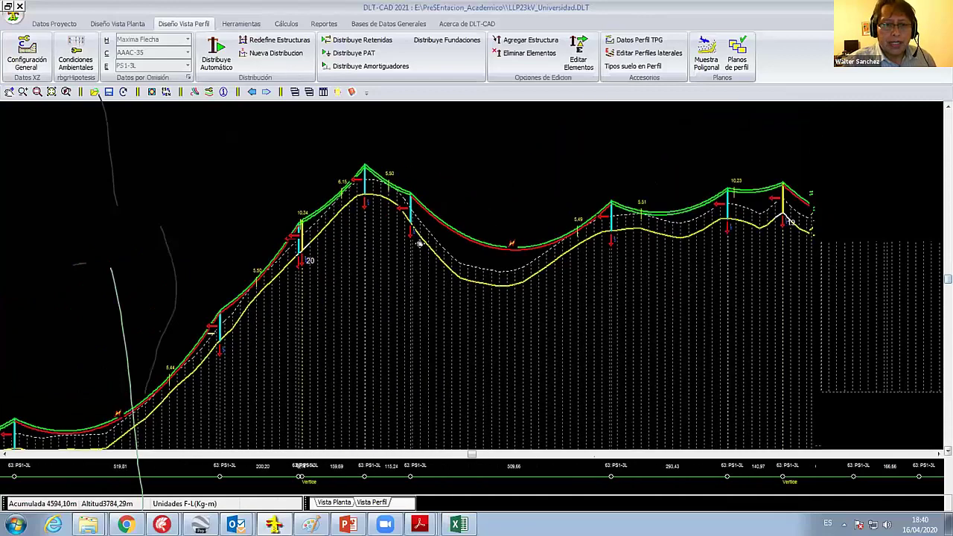
{"action": "scroll", "coordinate": [417, 231], "scroll_direction": "down", "scroll_amount": 1}
{"action": "scroll", "coordinate": [376, 255], "scroll_direction": "down", "scroll_amount": 1}
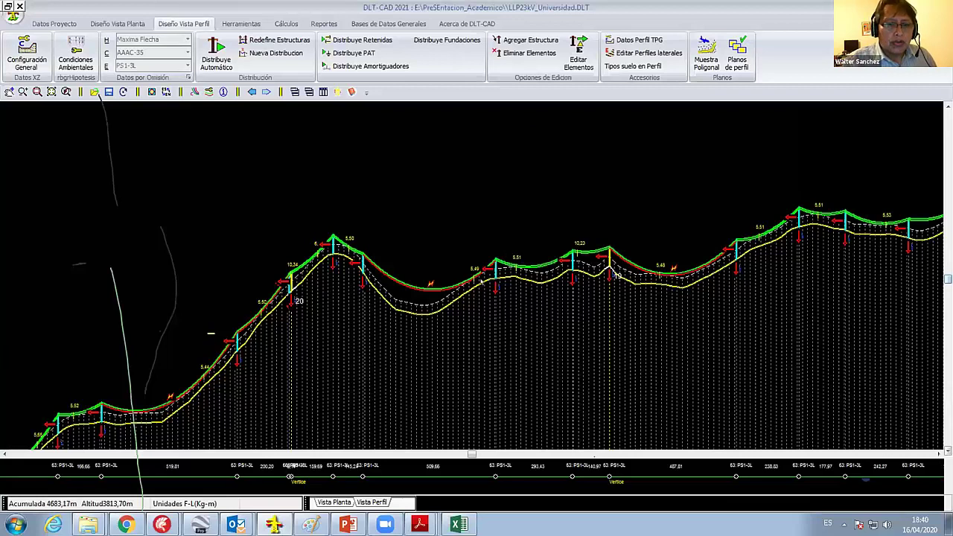
{"action": "left_click", "coordinate": [323, 23]}
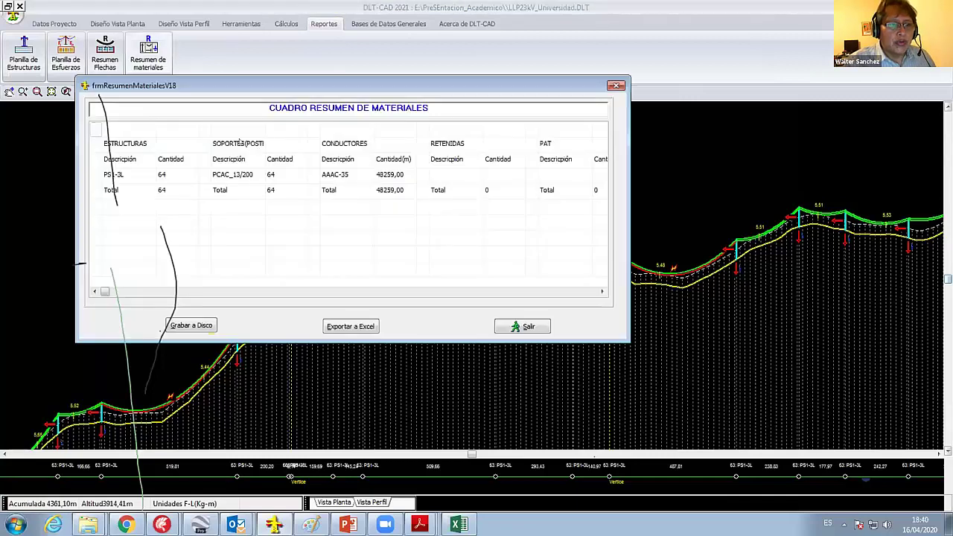
{"action": "left_click", "coordinate": [240, 146]}
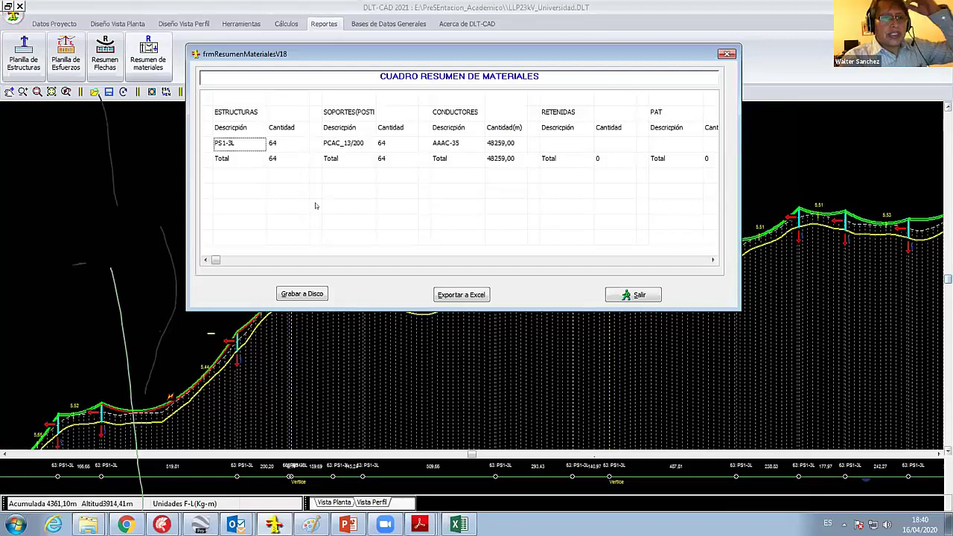
{"action": "left_click", "coordinate": [627, 295]}
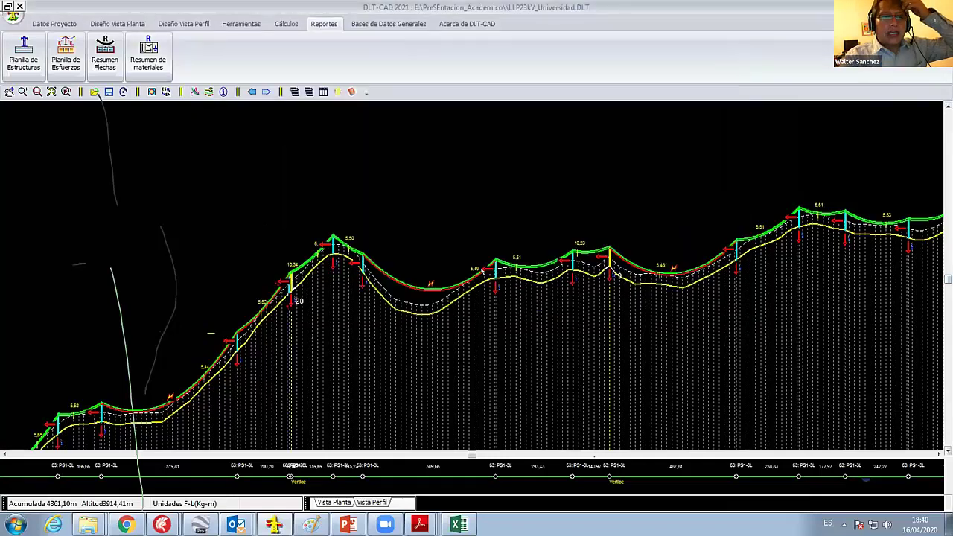
{"action": "scroll", "coordinate": [461, 195], "scroll_direction": "down", "scroll_amount": 1}
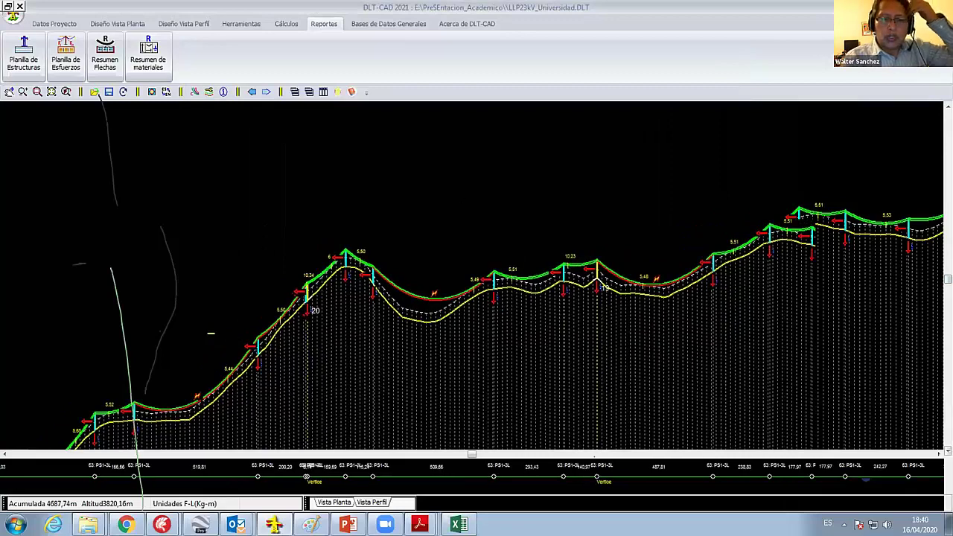
{"action": "scroll", "coordinate": [506, 274], "scroll_direction": "down", "scroll_amount": 1}
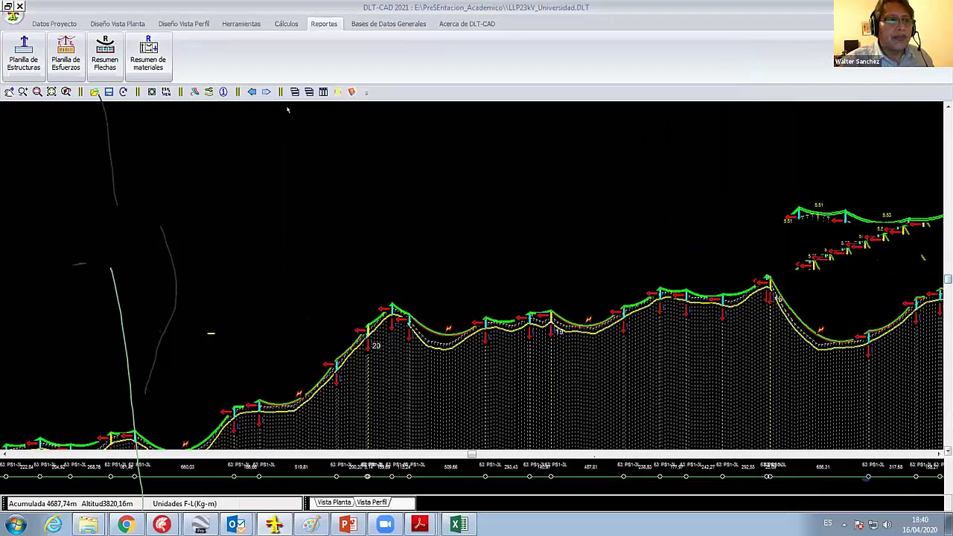
{"action": "left_click", "coordinate": [183, 24]}
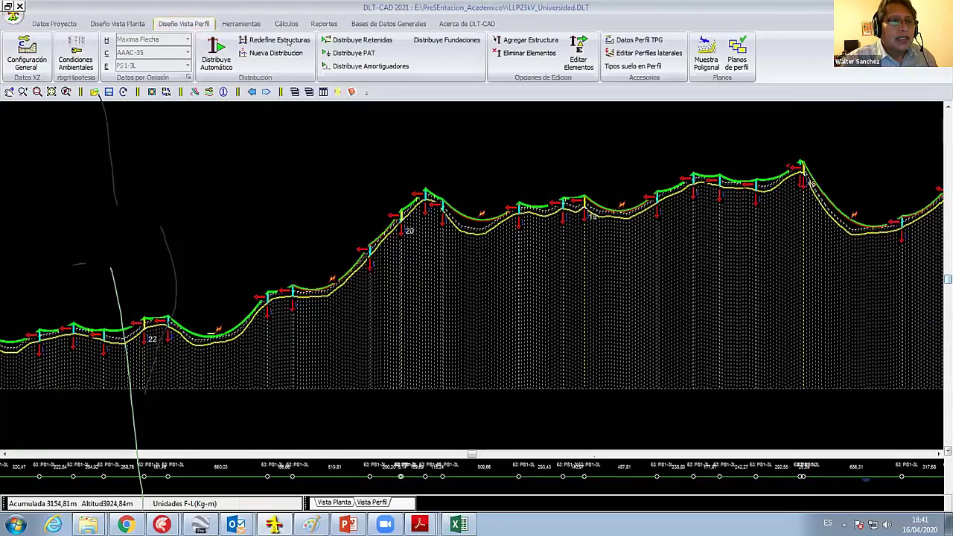
Enable automatic TS-3L line-end structures on PCAC_13/300 supports.
{"action": "left_click", "coordinate": [288, 42]}
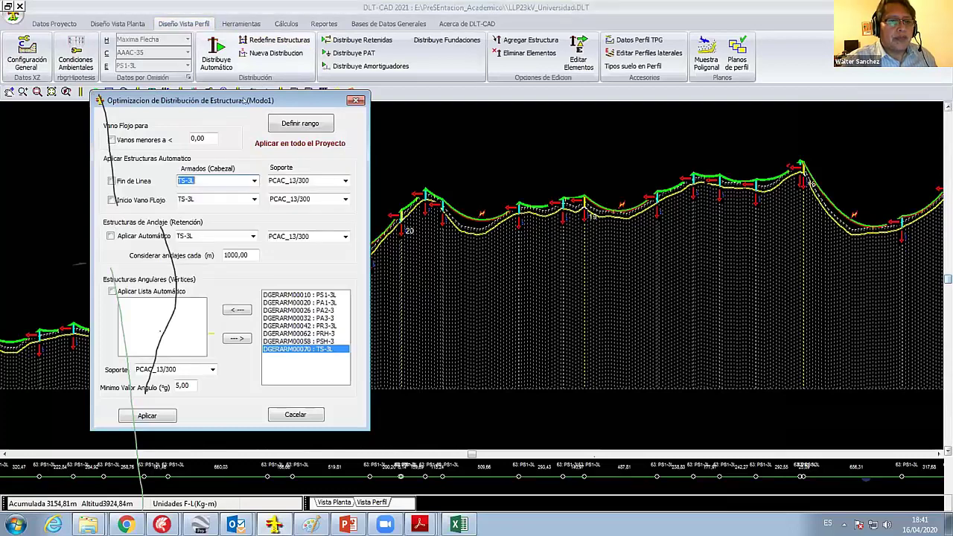
{"action": "left_click_drag", "start_coordinate": [244, 100], "coordinate": [411, 72]}
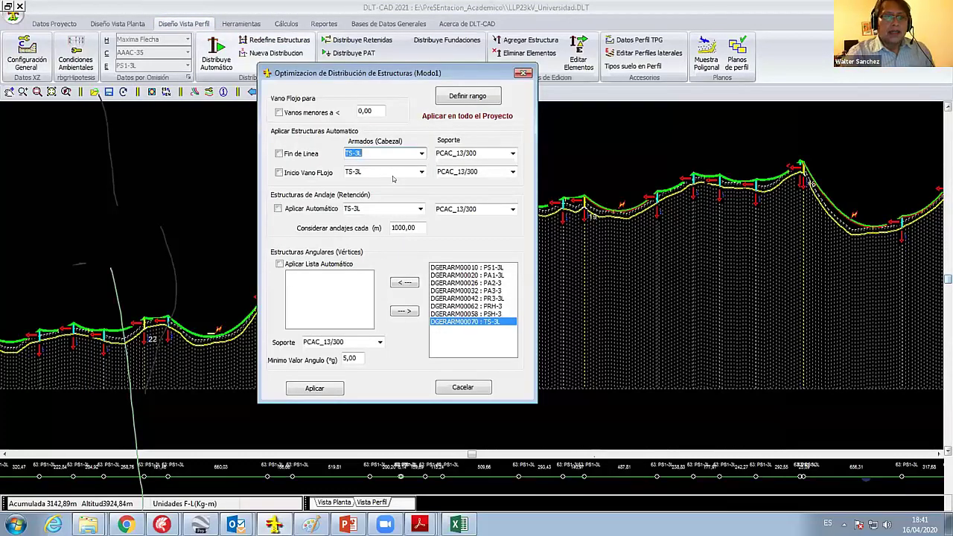
{"action": "left_click", "coordinate": [301, 155]}
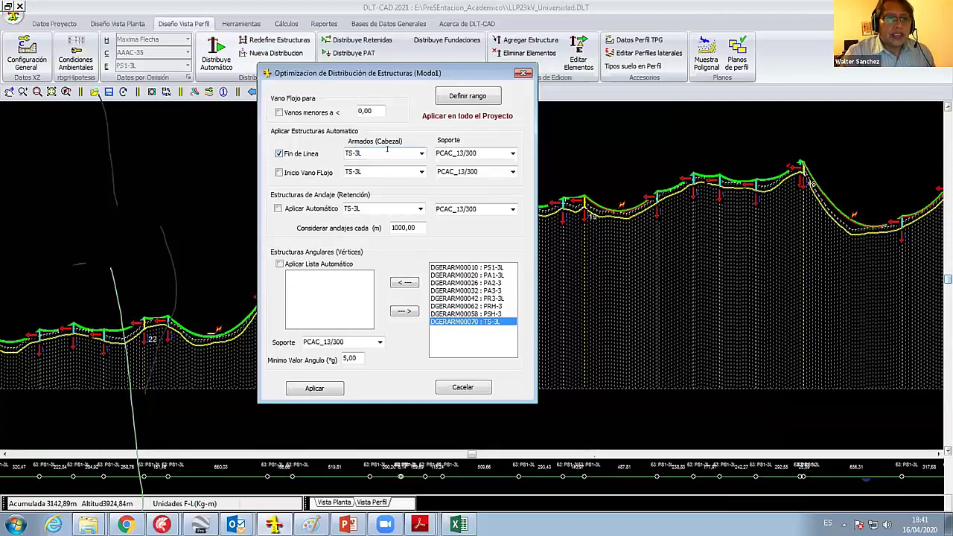
{"action": "left_click", "coordinate": [422, 153]}
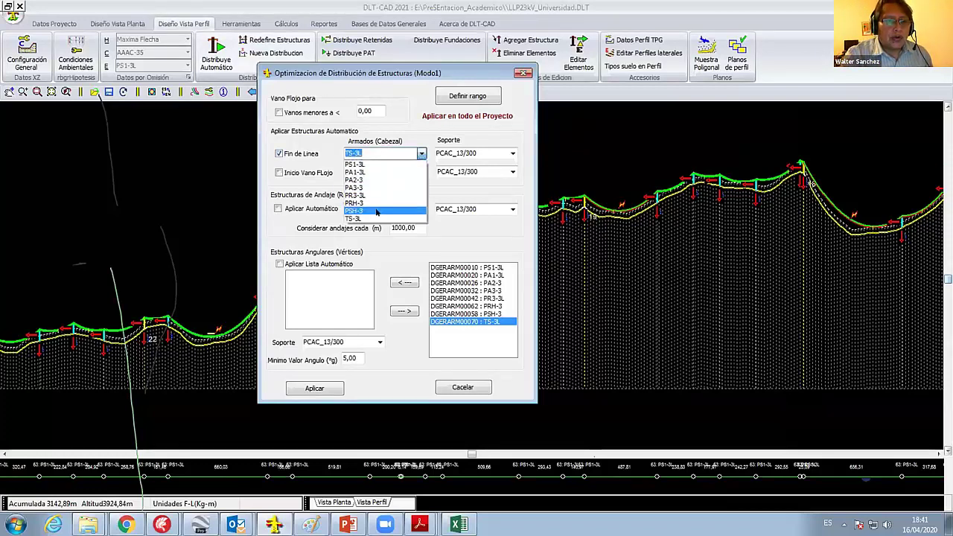
{"action": "left_click", "coordinate": [421, 153]}
{"action": "left_click", "coordinate": [511, 153]}
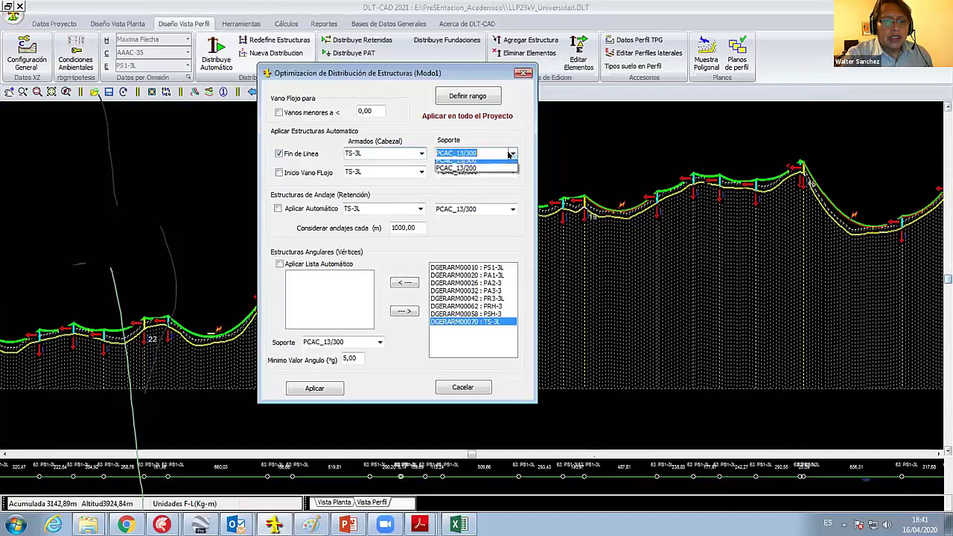
{"action": "left_click", "coordinate": [458, 160]}
{"action": "left_click", "coordinate": [387, 152]}
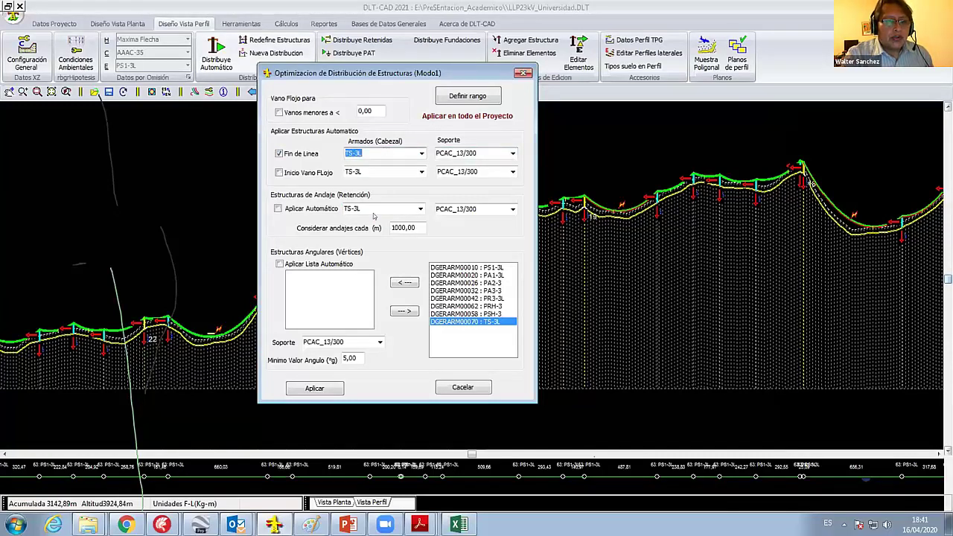
Enable automatic PR3-3L anchorage structures on PCAC_13/300 supports.
{"action": "left_click", "coordinate": [420, 208]}
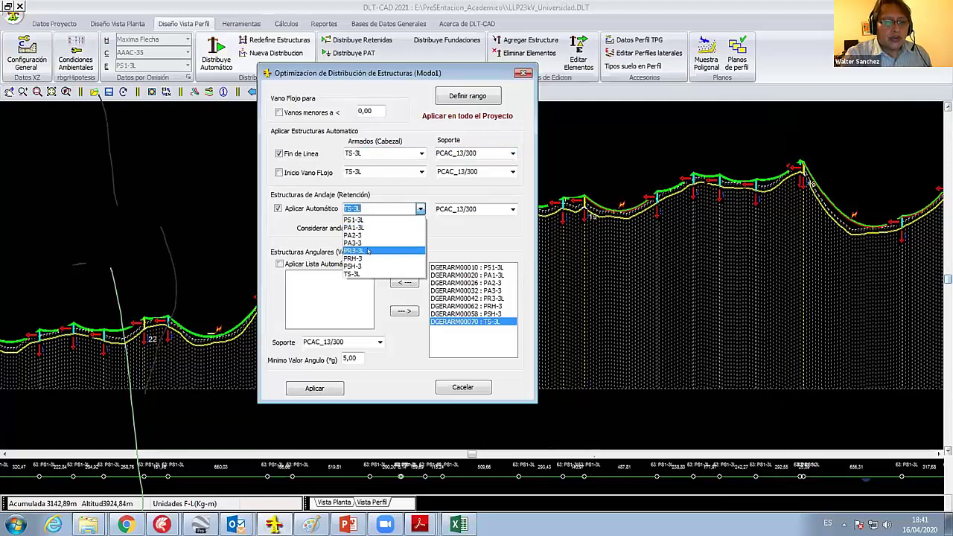
{"action": "left_click", "coordinate": [373, 252]}
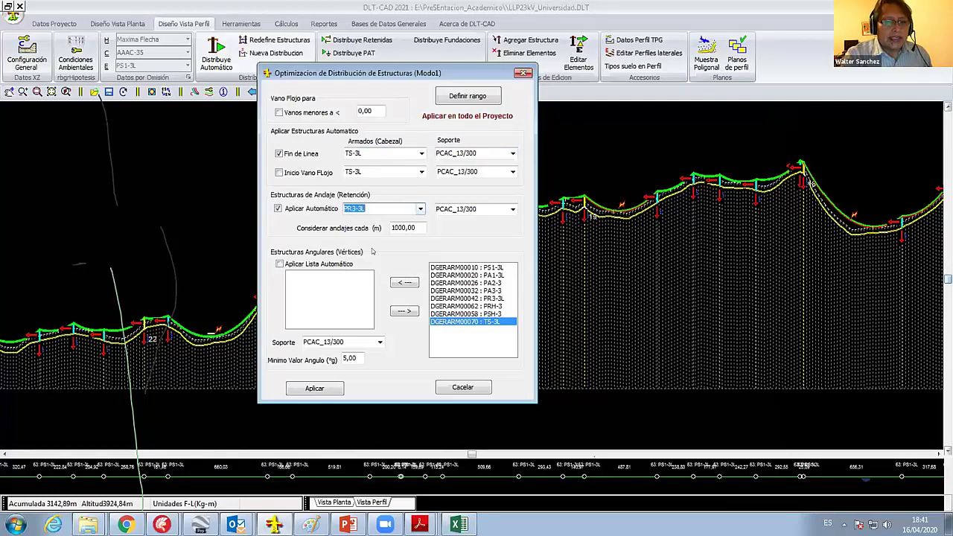
{"action": "left_click", "coordinate": [400, 212]}
{"action": "left_click", "coordinate": [512, 208]}
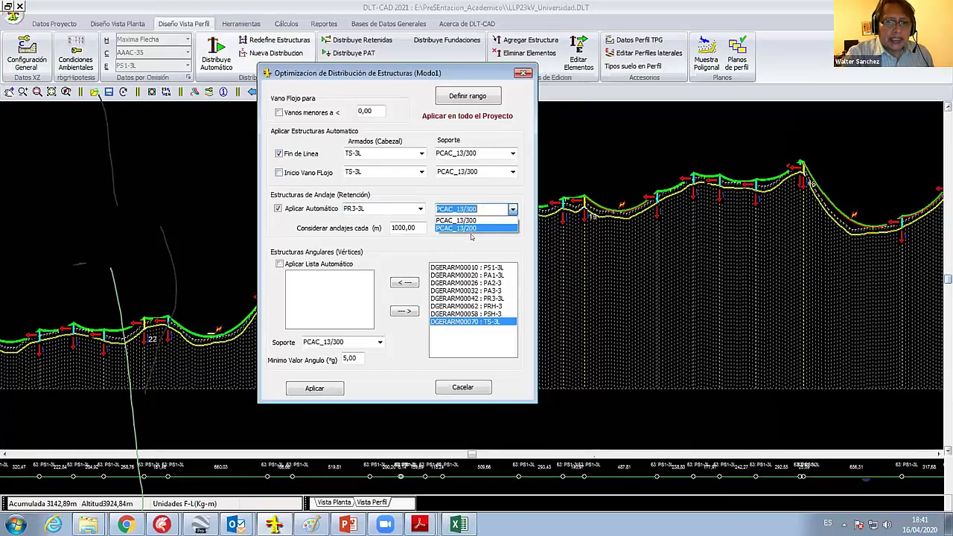
{"action": "left_click", "coordinate": [473, 234]}
Enable the automatic angle-structure list and add PA1-3L, PA2-3 and PA3-3.
{"action": "left_click", "coordinate": [279, 263]}
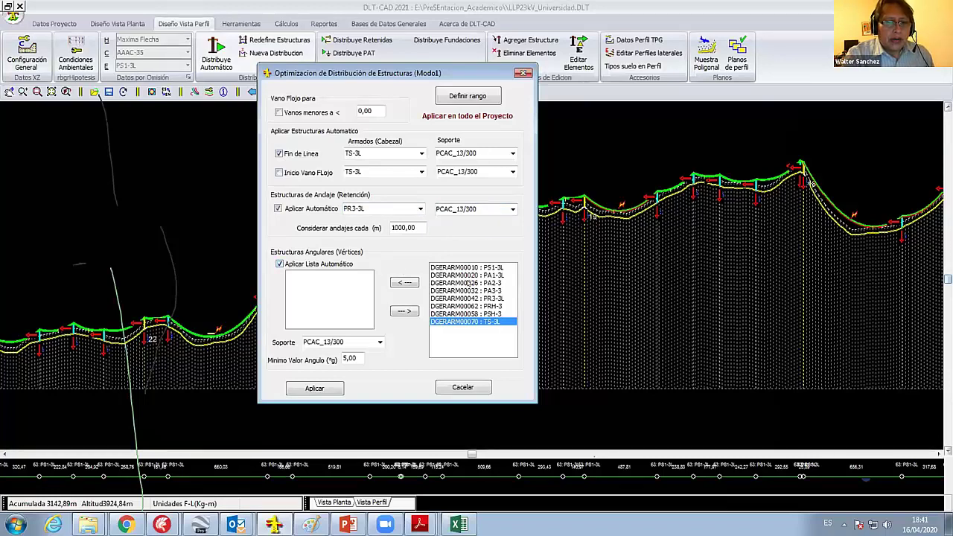
{"action": "left_click", "coordinate": [476, 275]}
{"action": "left_click", "coordinate": [405, 282]}
{"action": "left_click", "coordinate": [446, 283]}
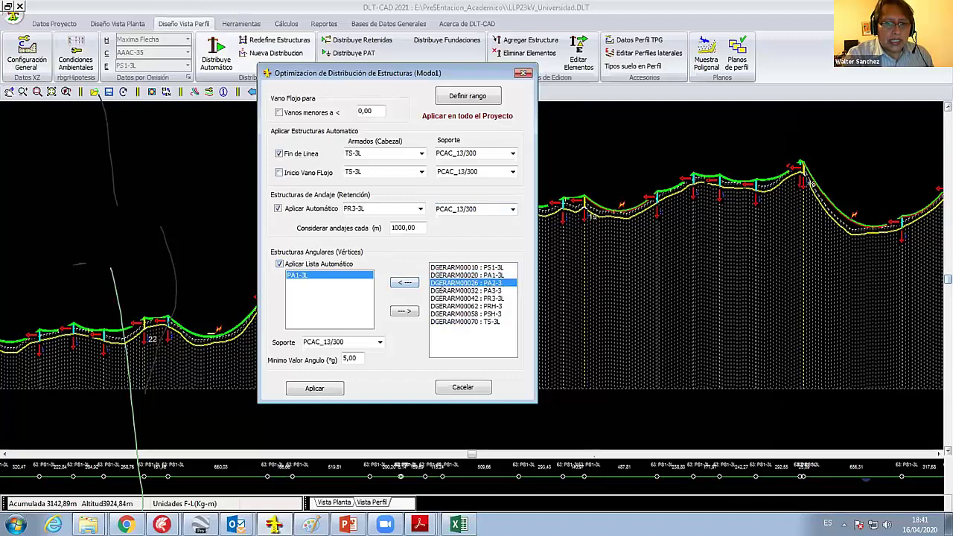
{"action": "left_click", "coordinate": [404, 282]}
{"action": "left_click", "coordinate": [480, 291]}
{"action": "left_click", "coordinate": [404, 282]}
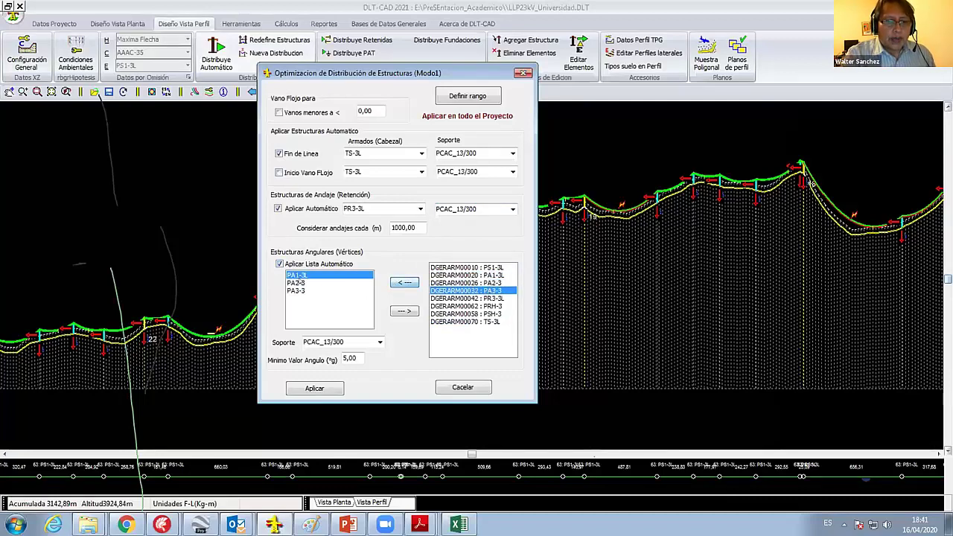
Review the chosen angle structures, their support and the 5,00 minimum angle.
{"action": "left_click", "coordinate": [297, 286]}
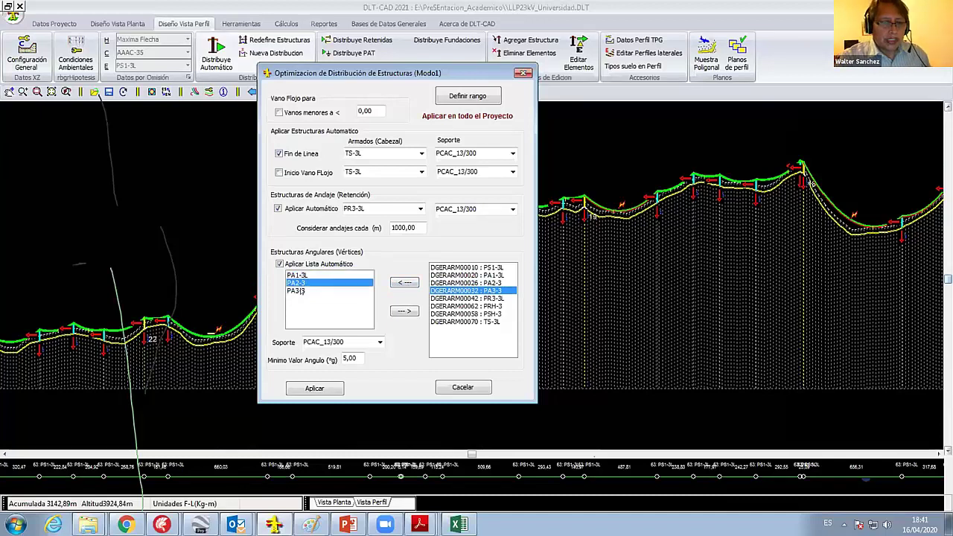
{"action": "left_click", "coordinate": [301, 291]}
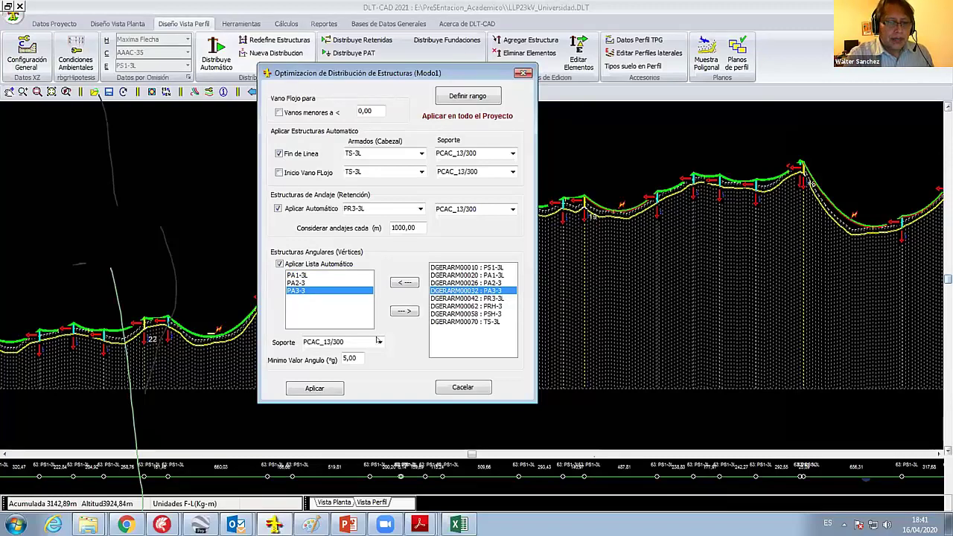
{"action": "left_click", "coordinate": [353, 344]}
{"action": "left_click", "coordinate": [353, 352]}
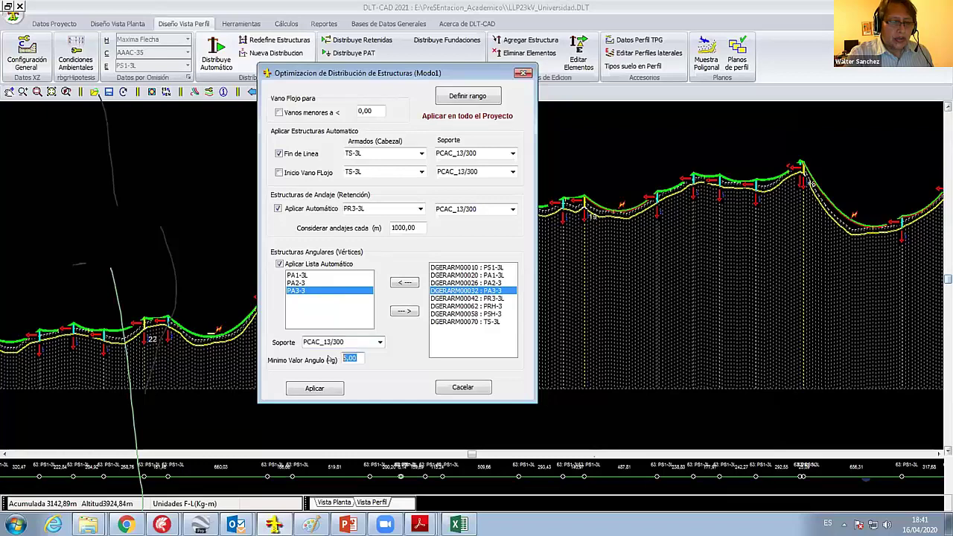
{"action": "key", "text": "Tab"}
{"action": "left_click_drag", "start_coordinate": [346, 73], "coordinate": [344, 70]}
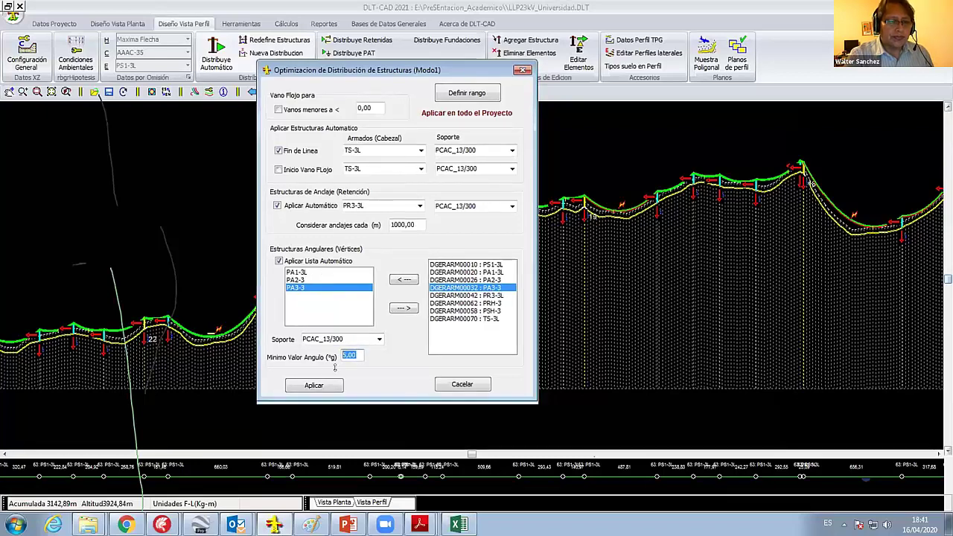
{"action": "left_click", "coordinate": [309, 358]}
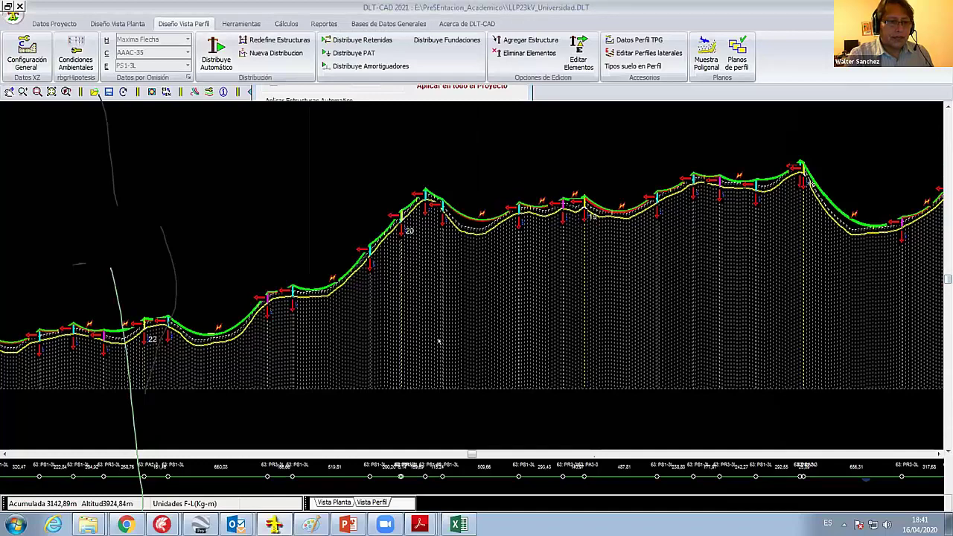
{"action": "middle_click_drag", "start_coordinate": [261, 347], "coordinate": [496, 376]}
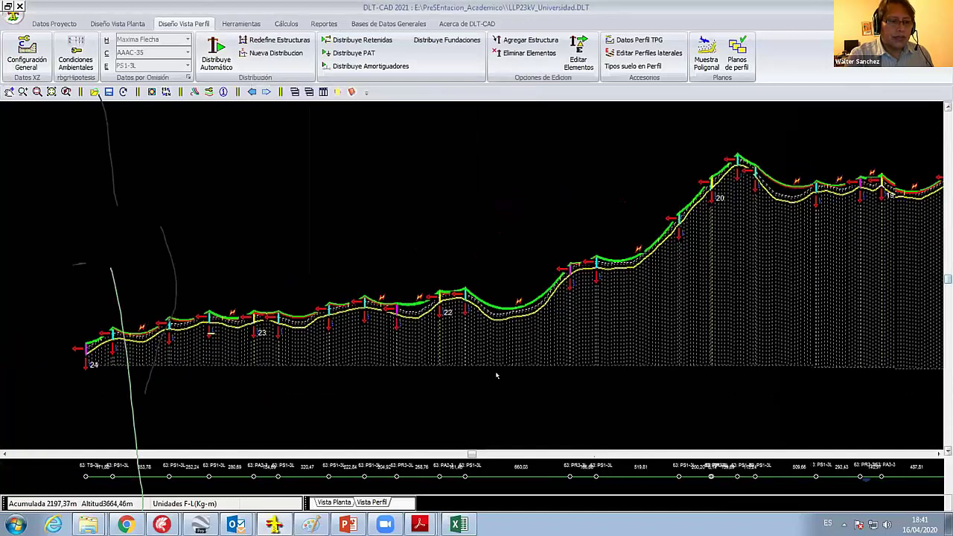
{"action": "scroll", "coordinate": [467, 375], "scroll_direction": "up", "scroll_amount": 1}
{"action": "scroll", "coordinate": [480, 372], "scroll_direction": "down", "scroll_amount": 1}
{"action": "scroll", "coordinate": [495, 370], "scroll_direction": "up", "scroll_amount": 2}
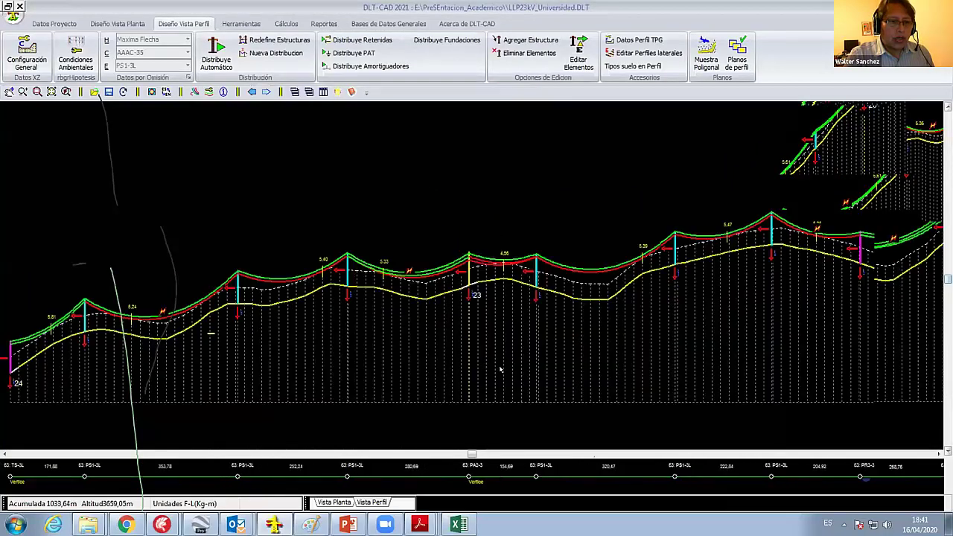
{"action": "scroll", "coordinate": [421, 321], "scroll_direction": "up", "scroll_amount": 1}
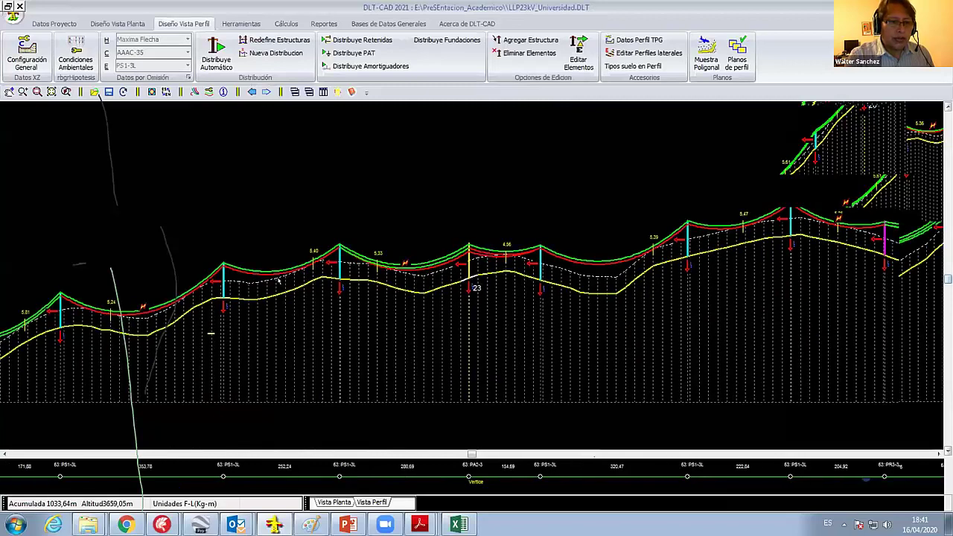
{"action": "scroll", "coordinate": [447, 313], "scroll_direction": "up", "scroll_amount": 3}
{"action": "scroll", "coordinate": [487, 319], "scroll_direction": "down", "scroll_amount": 1}
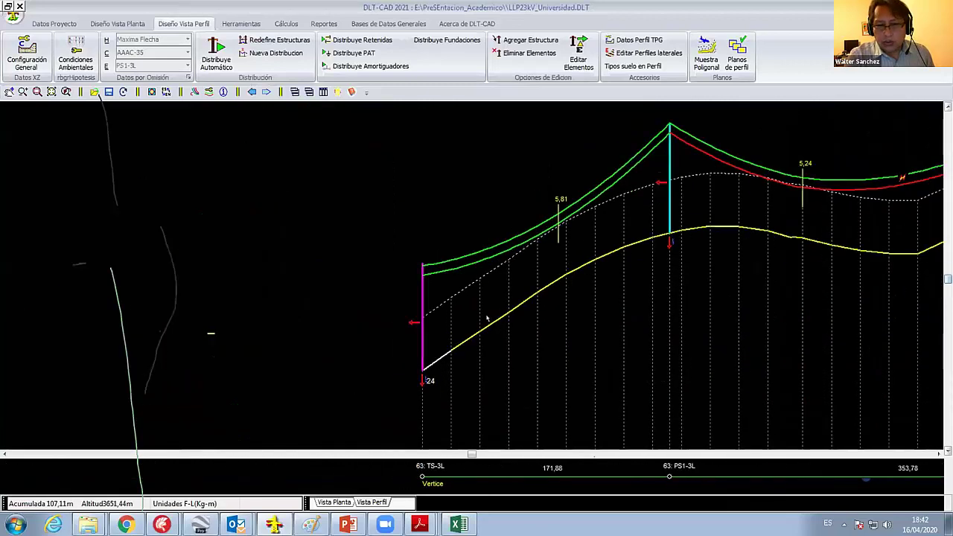
{"action": "scroll", "coordinate": [487, 319], "scroll_direction": "down", "scroll_amount": 1}
{"action": "scroll", "coordinate": [486, 318], "scroll_direction": "down", "scroll_amount": 1}
{"action": "scroll", "coordinate": [548, 281], "scroll_direction": "down", "scroll_amount": 1}
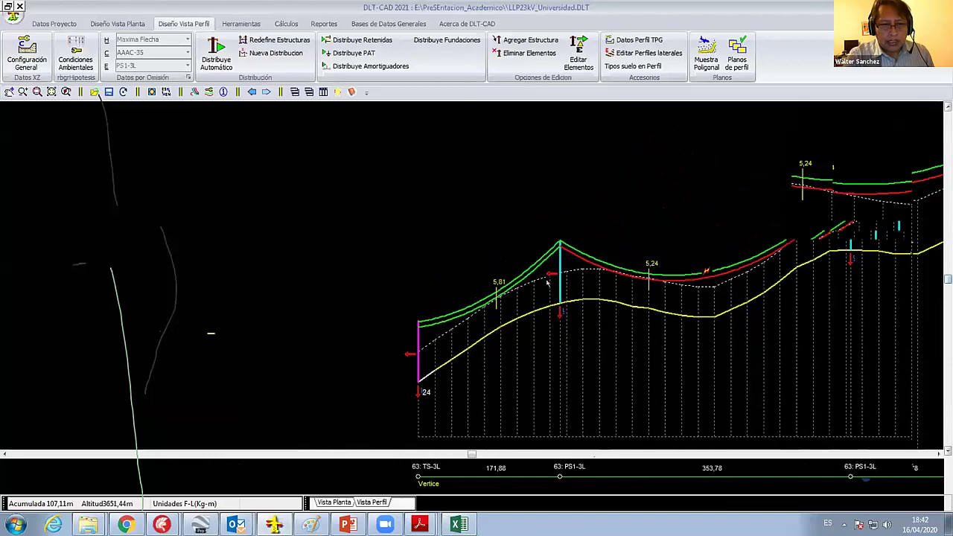
{"action": "middle_click_drag", "start_coordinate": [547, 281], "coordinate": [353, 274]}
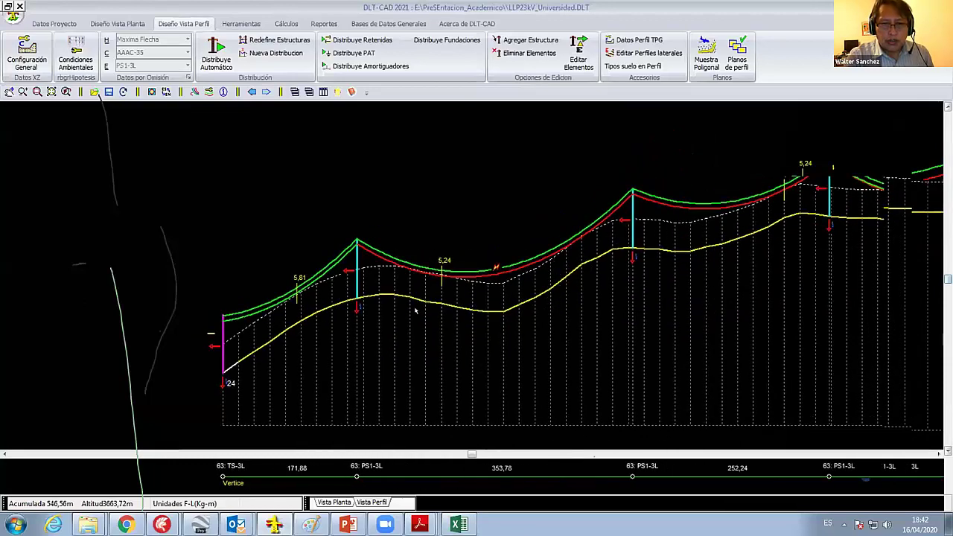
{"action": "middle_click_drag", "start_coordinate": [416, 311], "coordinate": [212, 335]}
{"action": "middle_click_drag", "start_coordinate": [743, 266], "coordinate": [565, 280]}
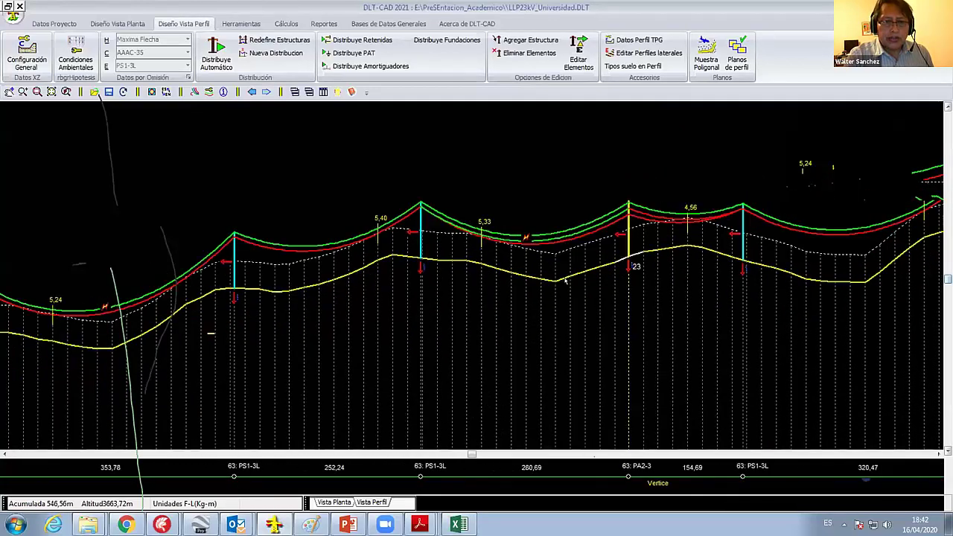
{"action": "scroll", "coordinate": [459, 289], "scroll_direction": "down", "scroll_amount": 1}
{"action": "scroll", "coordinate": [343, 215], "scroll_direction": "down", "scroll_amount": 1}
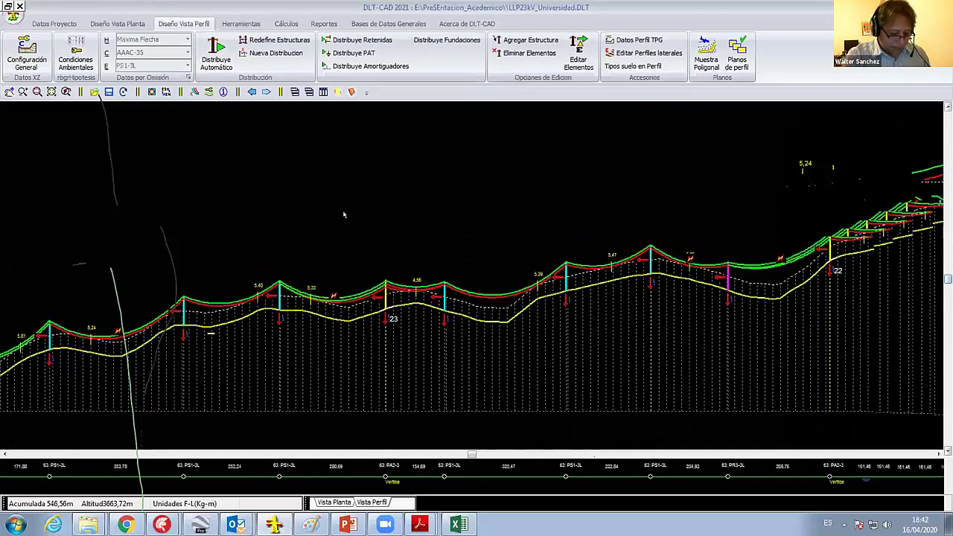
{"action": "scroll", "coordinate": [343, 215], "scroll_direction": "down", "scroll_amount": 2}
{"action": "scroll", "coordinate": [809, 182], "scroll_direction": "up", "scroll_amount": 1}
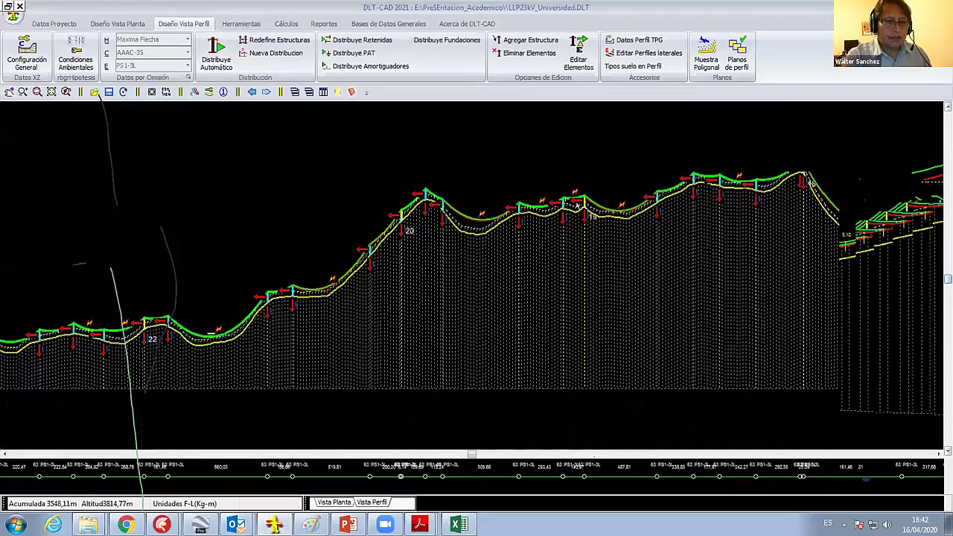
{"action": "middle_click_drag", "start_coordinate": [260, 243], "coordinate": [599, 217]}
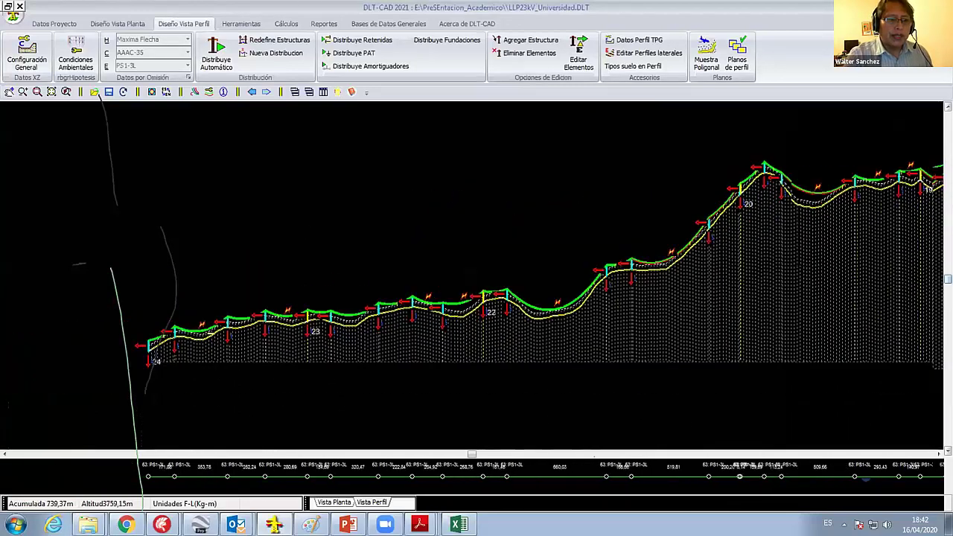
{"action": "scroll", "coordinate": [164, 254], "scroll_direction": "up", "scroll_amount": 1}
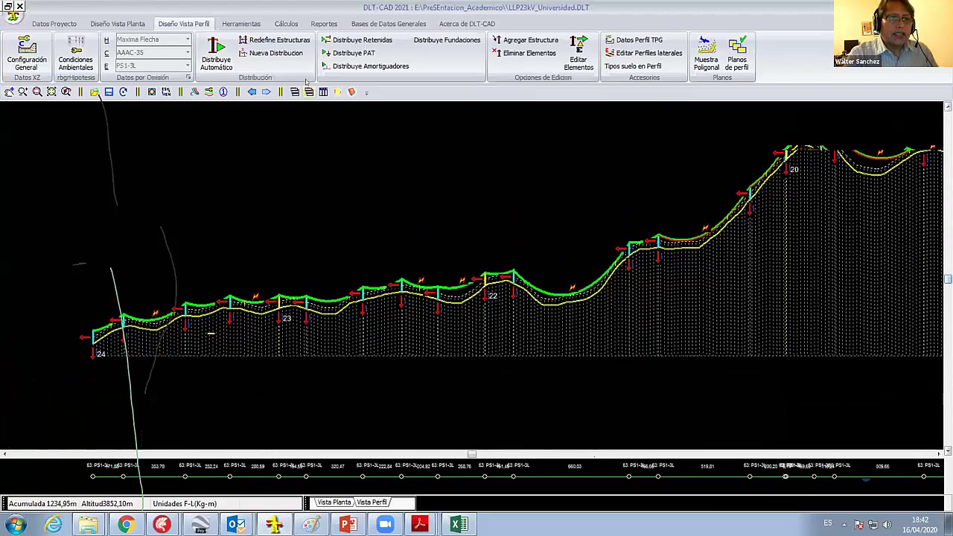
Enable automatic TS-3L end-of-line structures in Redefine Estructuras.
{"action": "left_click", "coordinate": [287, 43]}
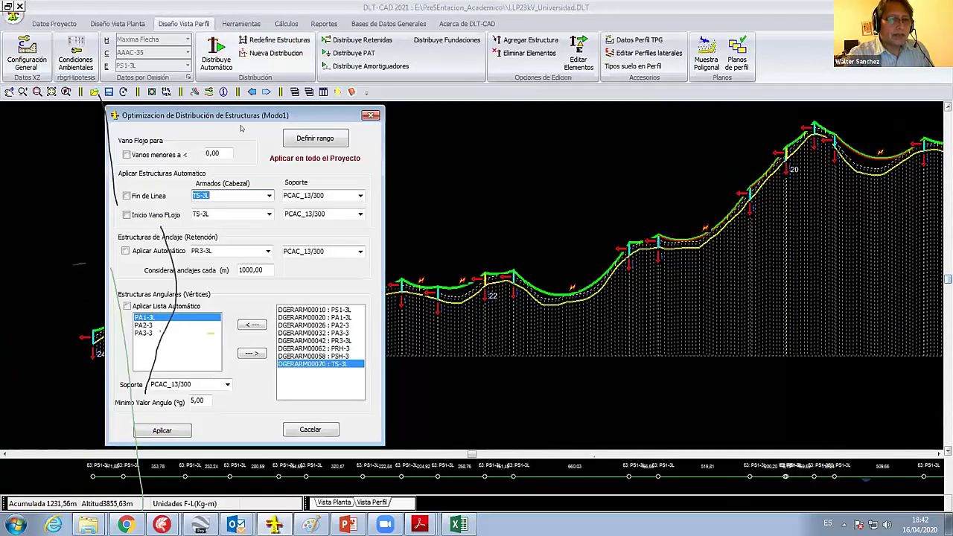
{"action": "left_click_drag", "start_coordinate": [242, 117], "coordinate": [245, 117]}
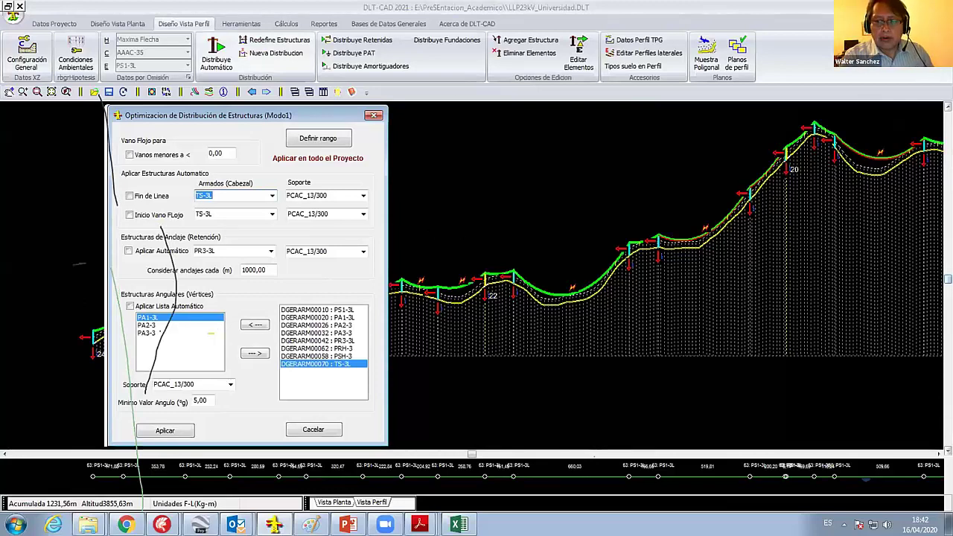
{"action": "left_click_drag", "start_coordinate": [223, 115], "coordinate": [431, 87]}
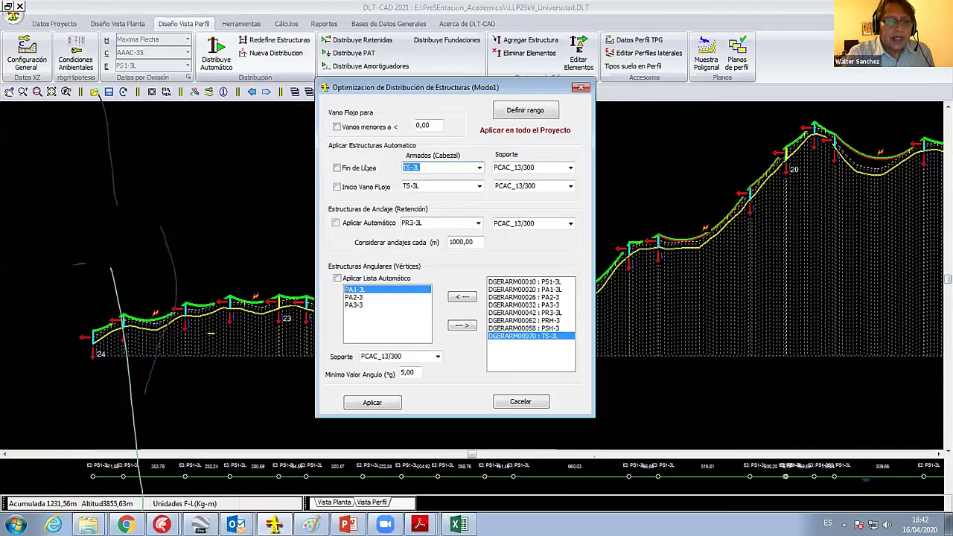
{"action": "left_click", "coordinate": [338, 168]}
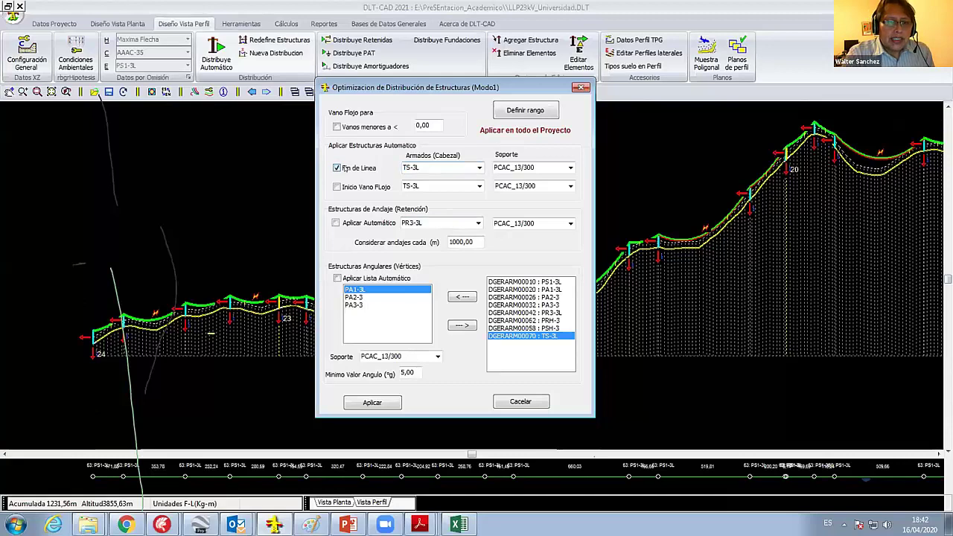
{"action": "left_click", "coordinate": [478, 168]}
{"action": "left_click", "coordinate": [447, 233]}
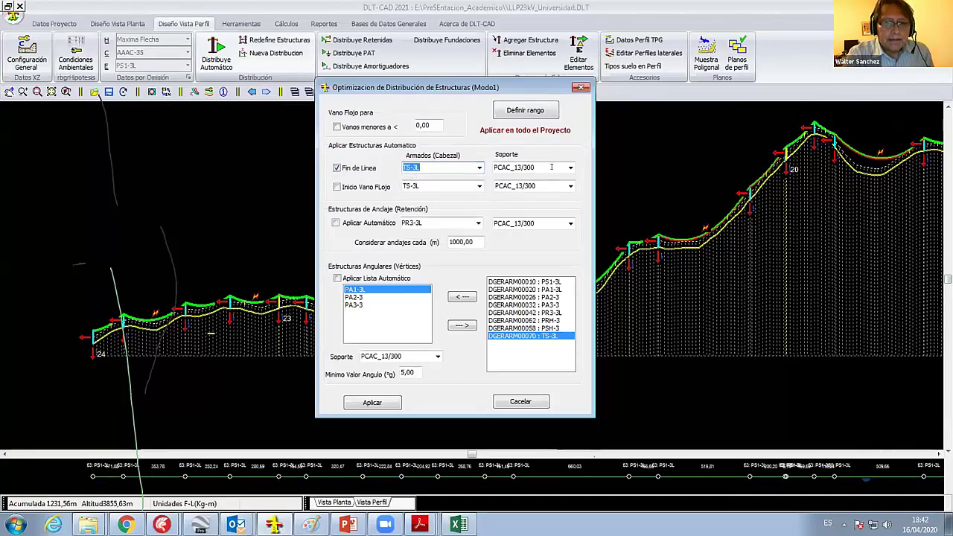
{"action": "left_click", "coordinate": [569, 167]}
{"action": "left_click", "coordinate": [449, 174]}
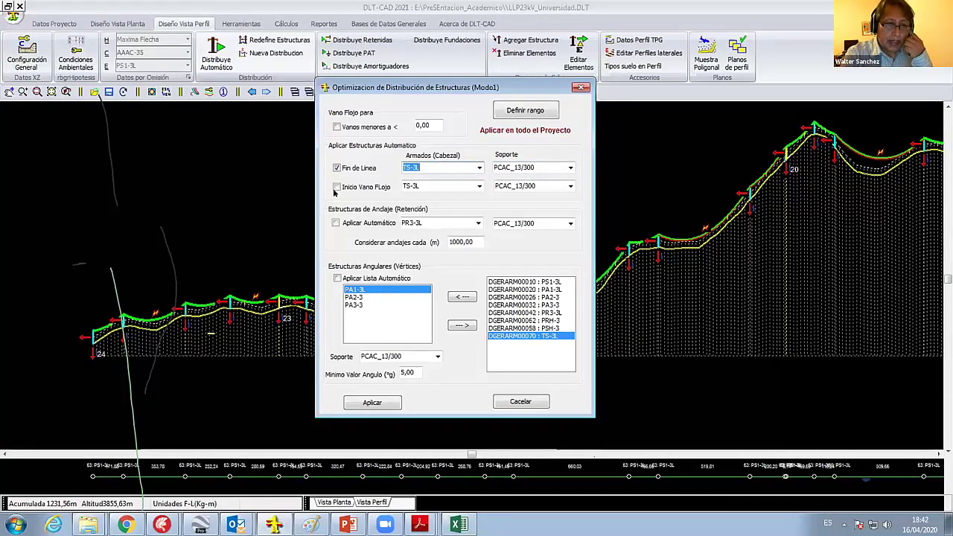
Enable automatic PR3-3L anchor structures and the automatic angle structure list.
{"action": "left_click", "coordinate": [335, 223]}
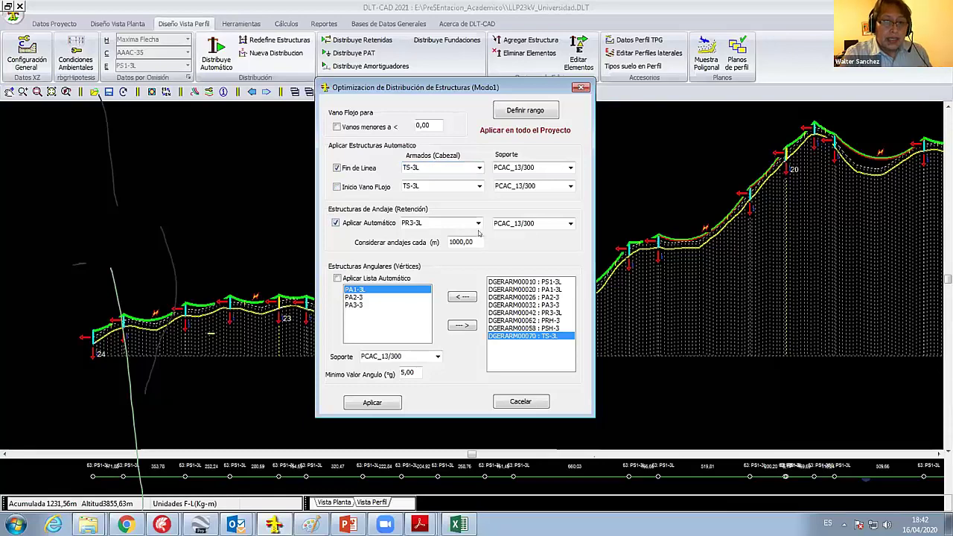
{"action": "left_click", "coordinate": [478, 222]}
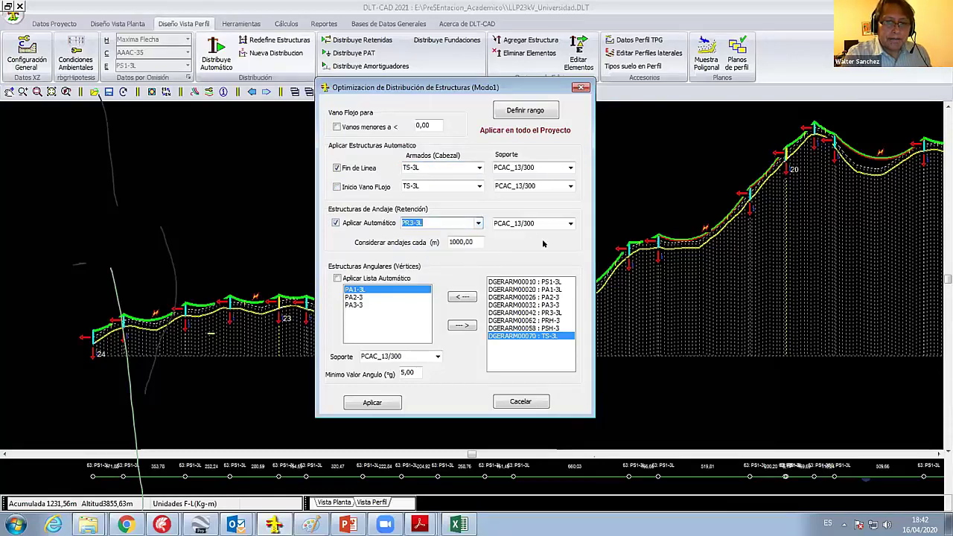
{"action": "left_click", "coordinate": [417, 265]}
{"action": "left_click_drag", "start_coordinate": [336, 278], "coordinate": [441, 262]}
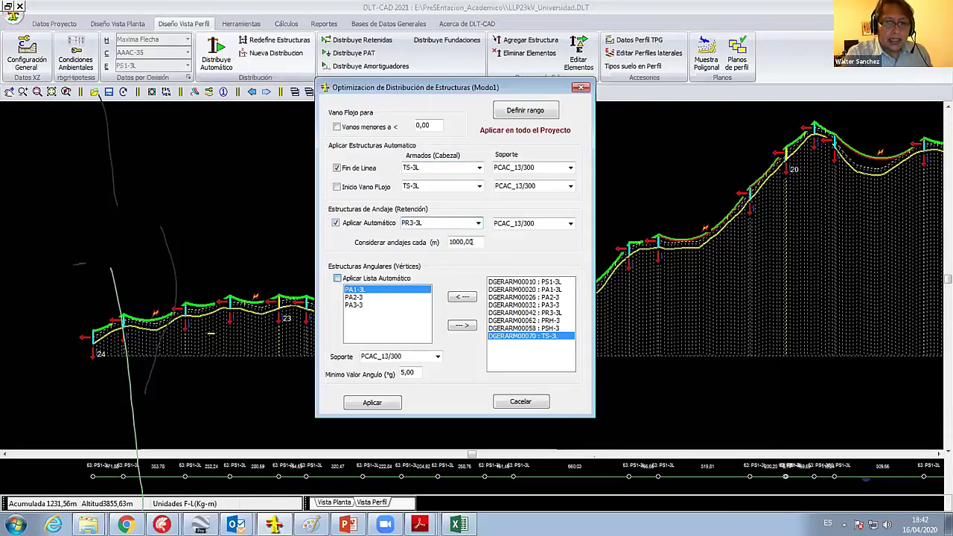
{"action": "left_click", "coordinate": [462, 242]}
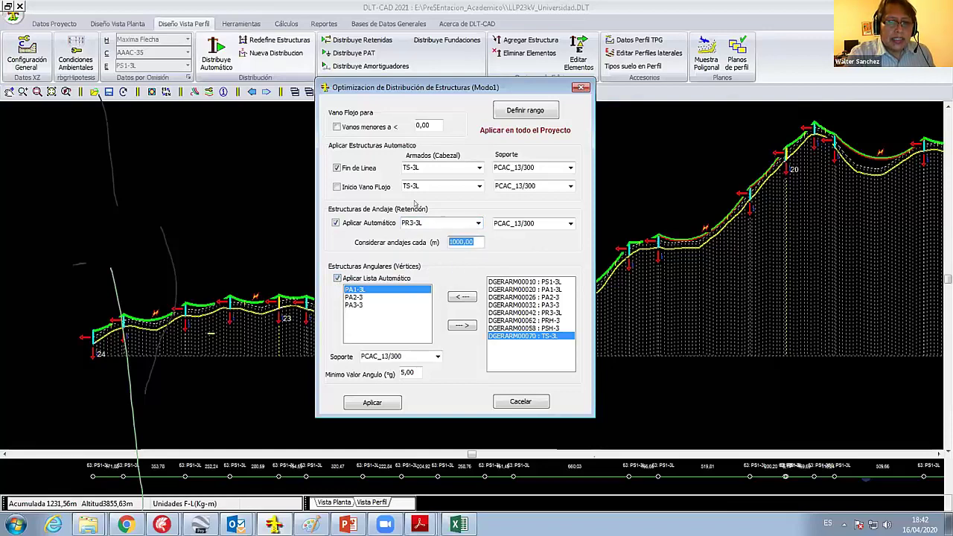
{"action": "left_click", "coordinate": [337, 278]}
Change the anchor spacing from 1000 to 1200 m and apply the redistribution.
{"action": "double_click", "coordinate": [444, 242]}
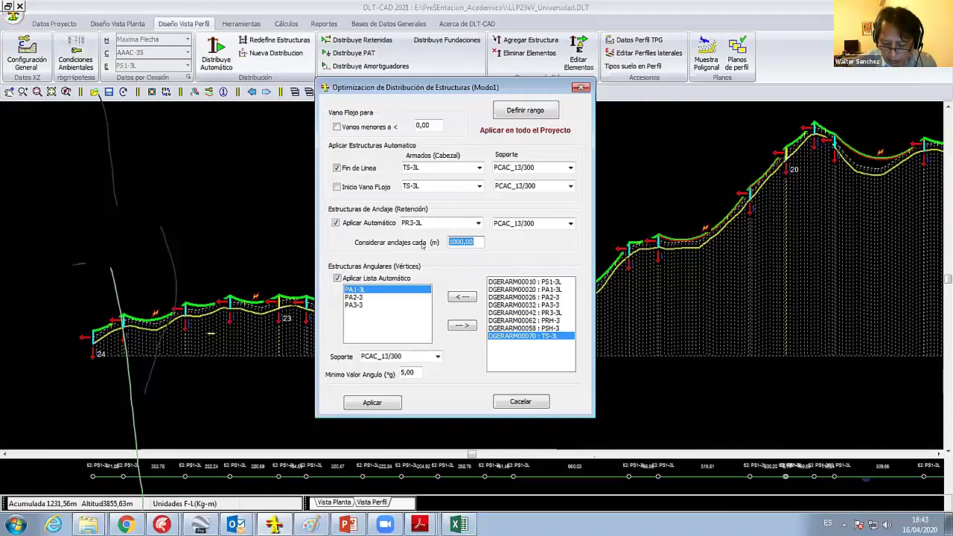
{"action": "key", "text": "Tab"}
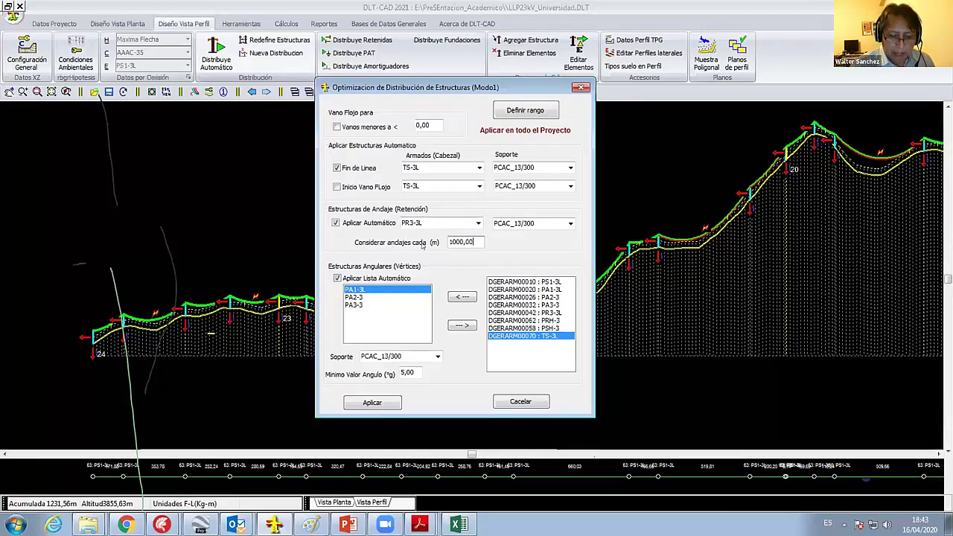
{"action": "key", "text": "BackSpace"}
{"action": "key", "text": "BackSpace"}
{"action": "key", "text": "BackSpace"}
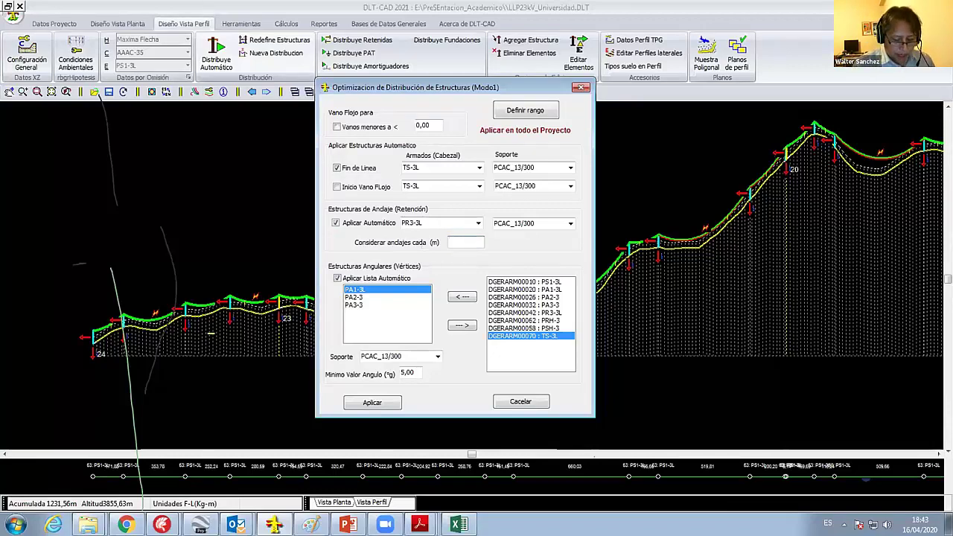
{"action": "type", "text": "1200"}
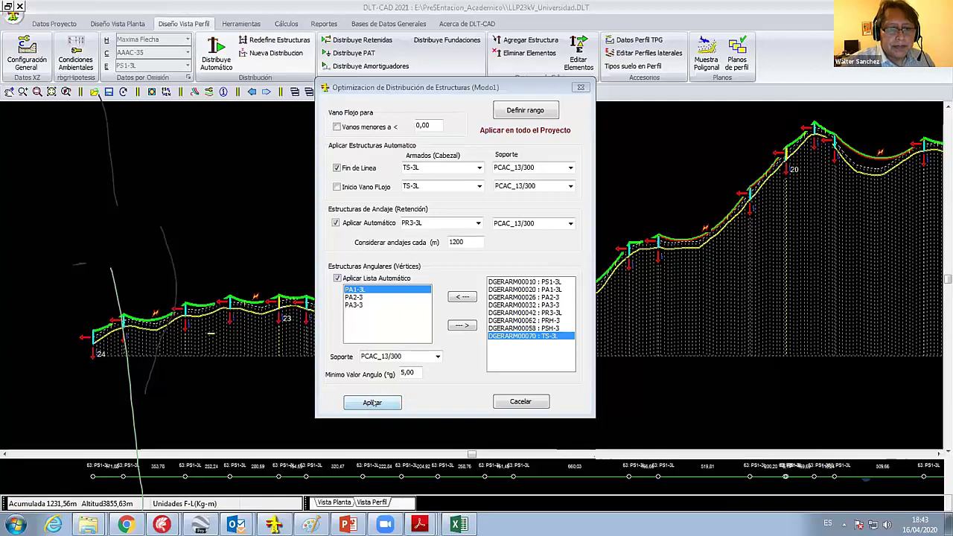
{"action": "left_click", "coordinate": [463, 248]}
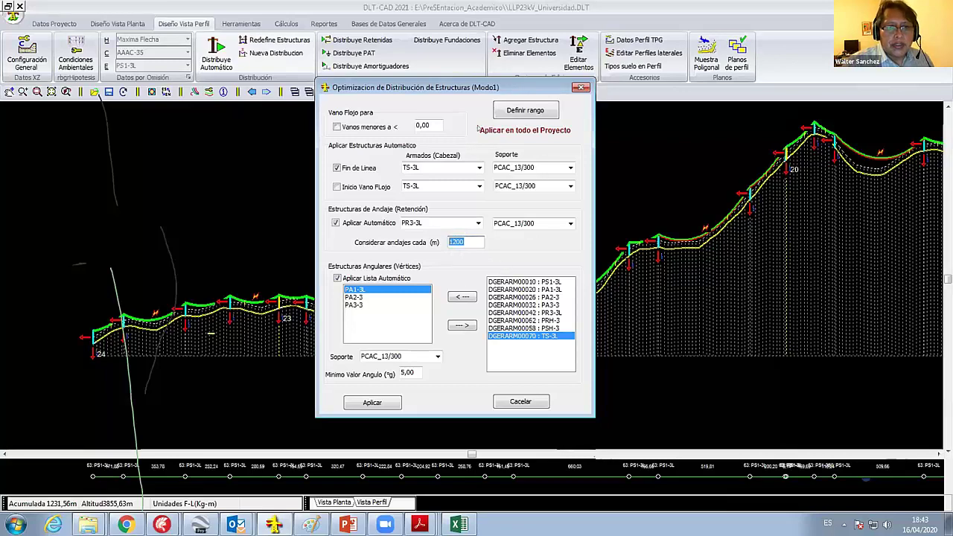
{"action": "left_click_drag", "start_coordinate": [471, 89], "coordinate": [386, 77]}
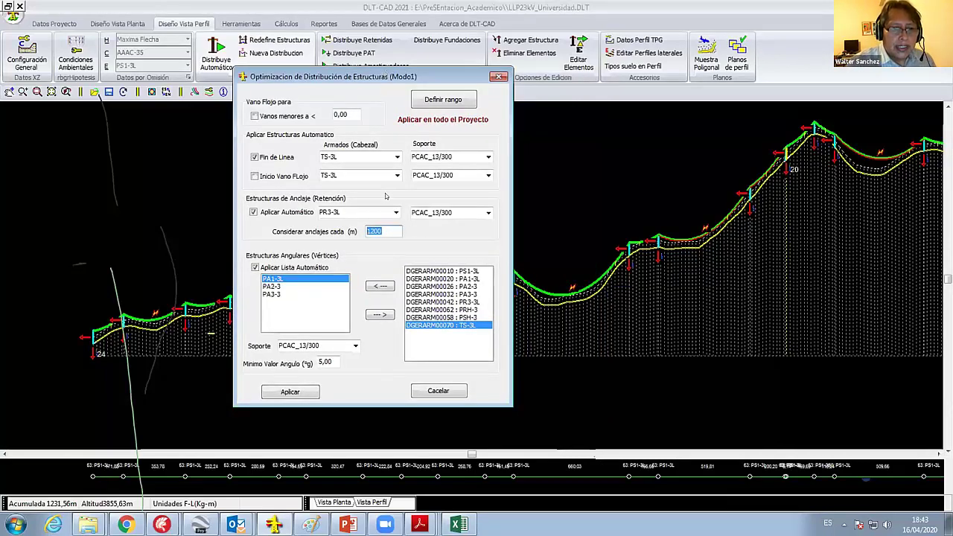
{"action": "left_click", "coordinate": [298, 393]}
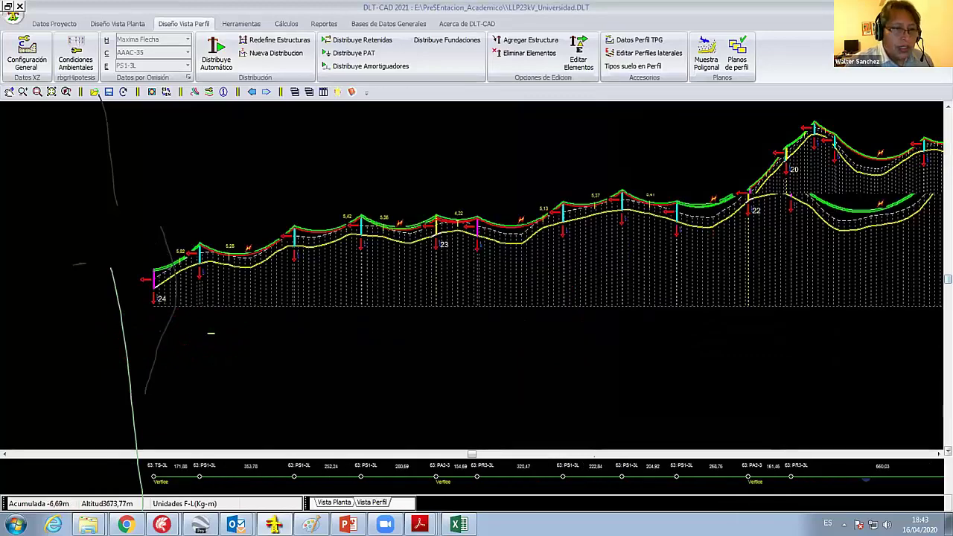
Measure a distance along the profile starting from structure 24, then cancel it.
{"action": "left_click", "coordinate": [153, 249]}
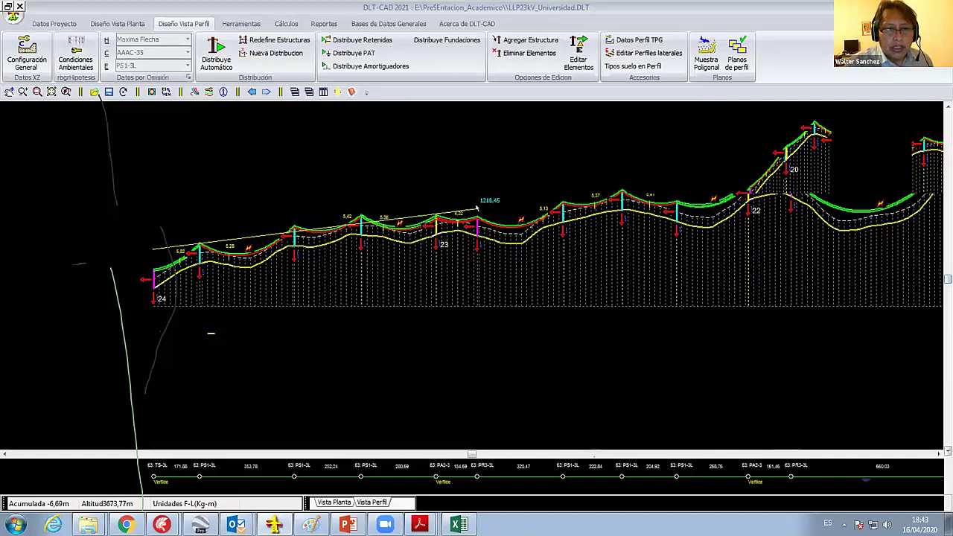
{"action": "left_click", "coordinate": [477, 207]}
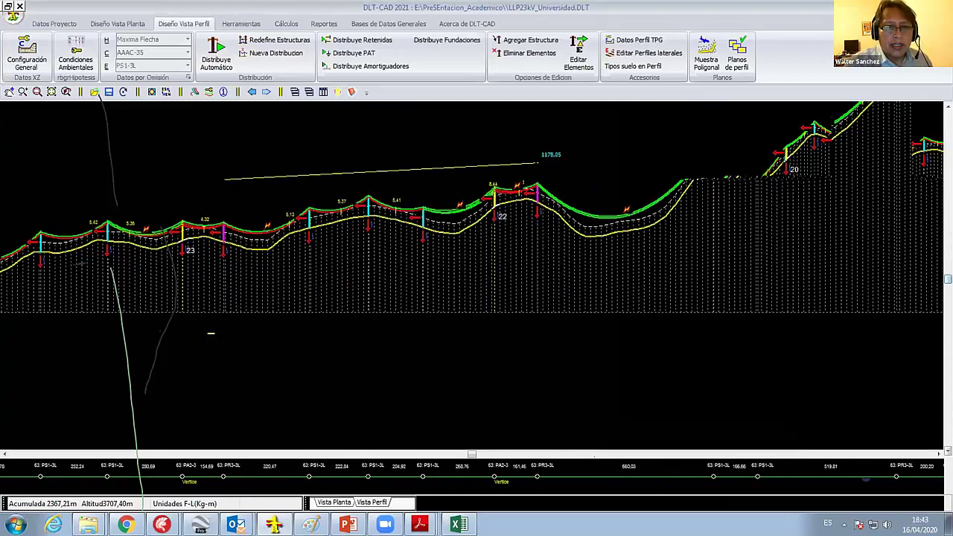
{"action": "right_click", "coordinate": [539, 161]}
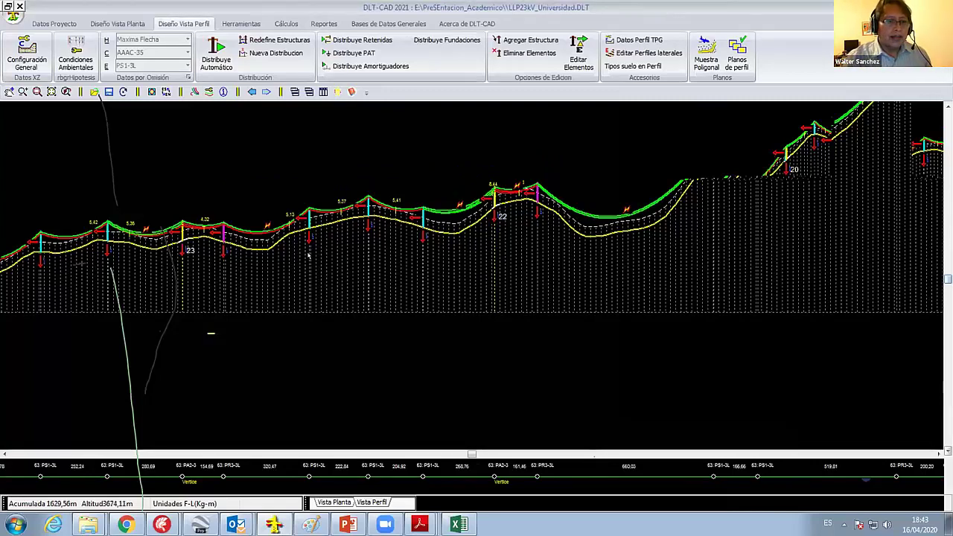
Pan the profile left and back until structure 24 at the line start shows.
{"action": "scroll", "coordinate": [462, 265], "scroll_direction": "down", "scroll_amount": 1}
{"action": "key", "text": "Left"}
{"action": "key", "text": "Left"}
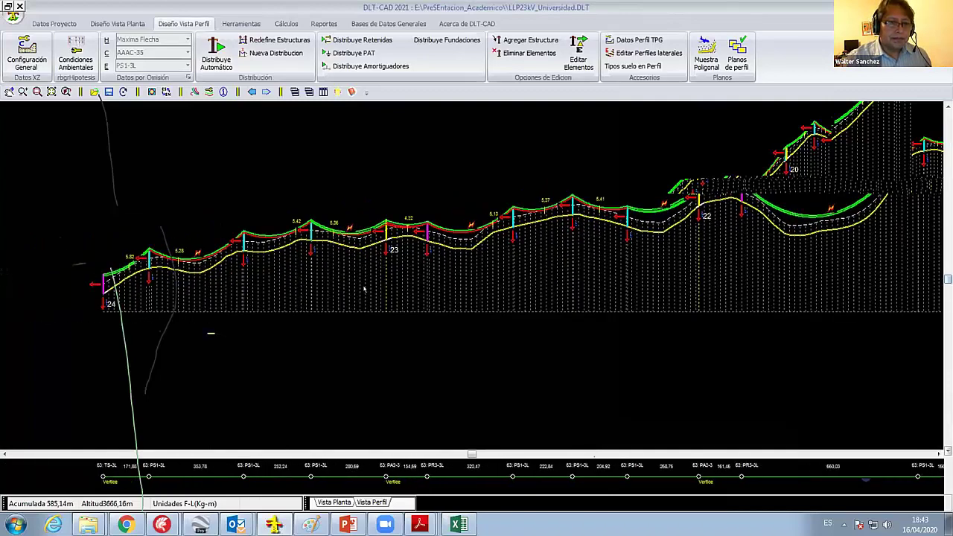
{"action": "key", "text": "Left"}
{"action": "key", "text": "Left"}
{"action": "scroll", "coordinate": [370, 261], "scroll_direction": "up", "scroll_amount": 2}
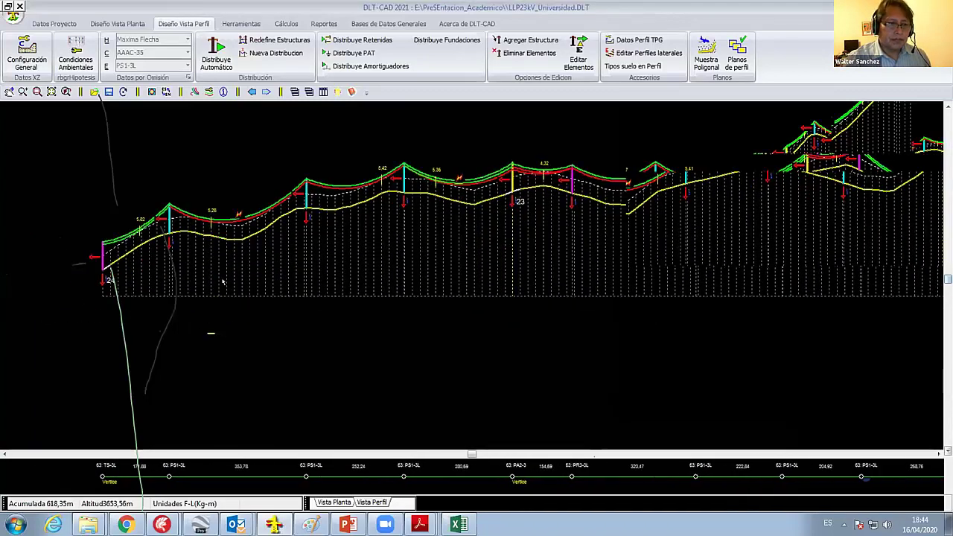
{"action": "key", "text": "Left"}
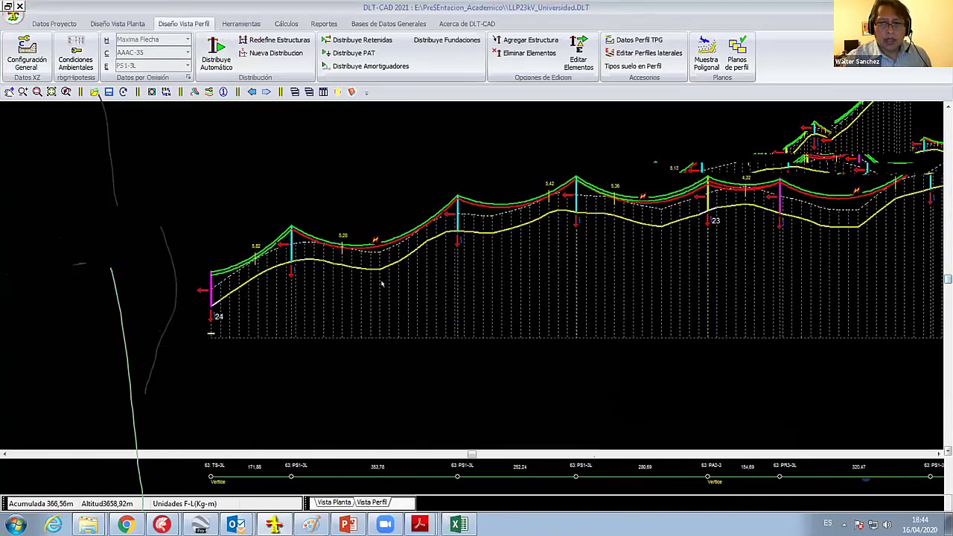
{"action": "key", "text": "Right"}
{"action": "key", "text": "Right"}
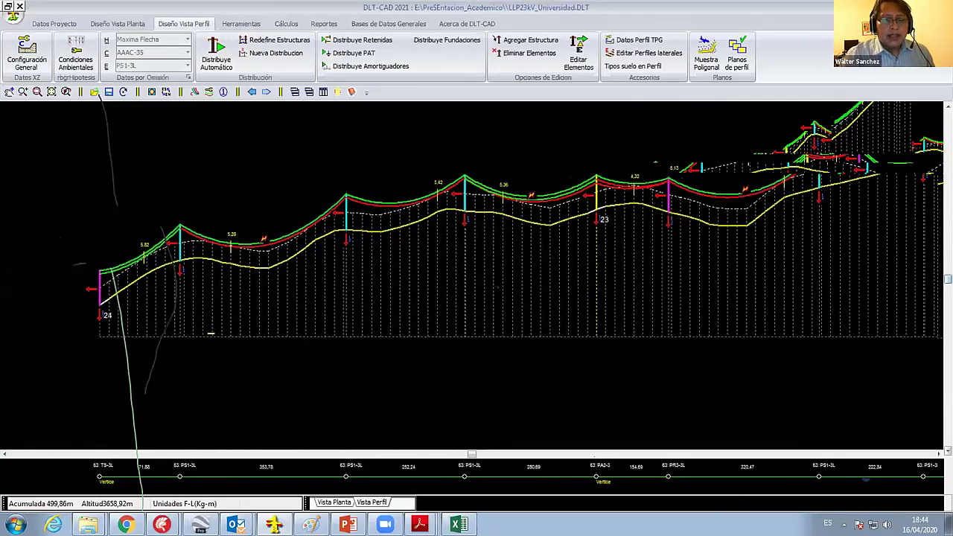
{"action": "key", "text": "Right"}
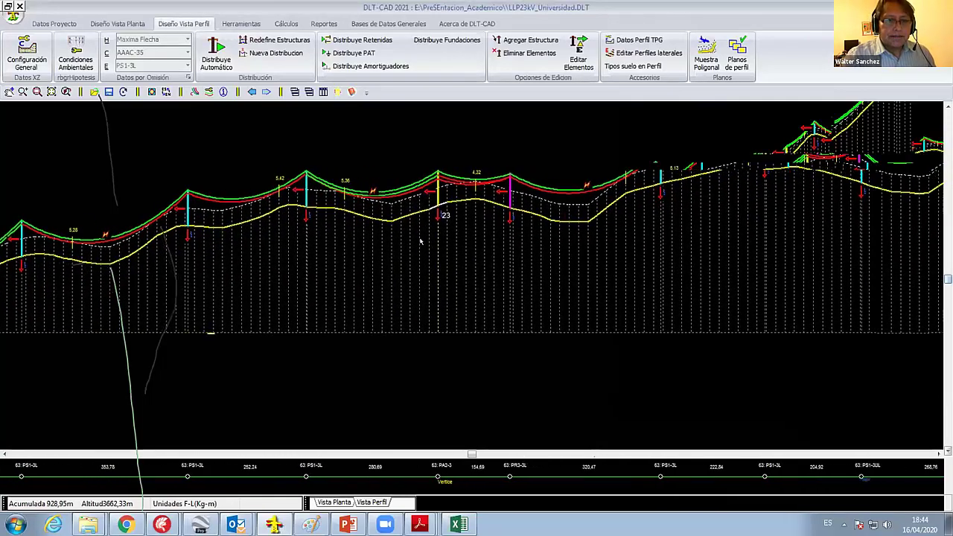
{"action": "key", "text": "Left"}
{"action": "key", "text": "Left"}
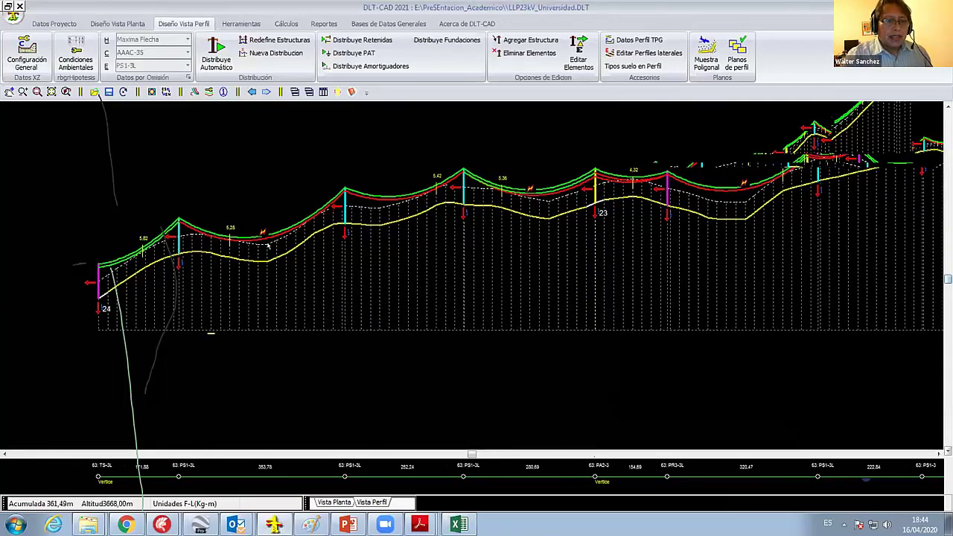
Adjust the zoom to frame the line start from structure 24 through 23.
{"action": "scroll", "coordinate": [269, 251], "scroll_direction": "up", "scroll_amount": 3}
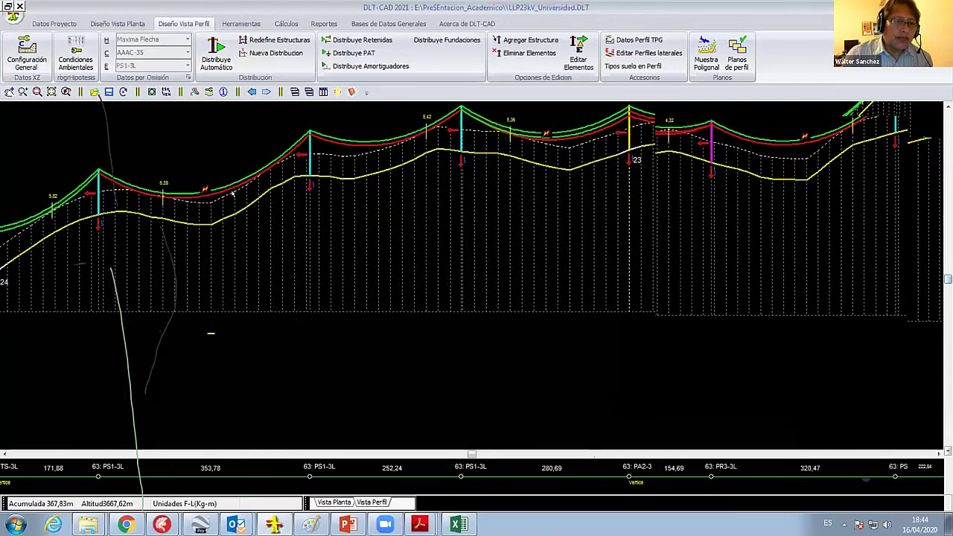
{"action": "scroll", "coordinate": [472, 276], "scroll_direction": "down", "scroll_amount": 1}
{"action": "scroll", "coordinate": [472, 276], "scroll_direction": "down", "scroll_amount": 1}
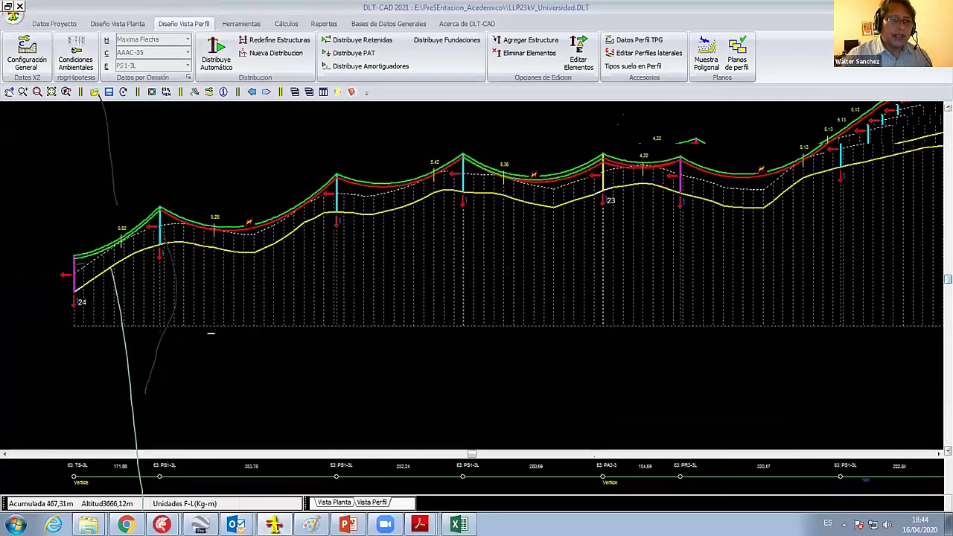
{"action": "scroll", "coordinate": [472, 275], "scroll_direction": "down", "scroll_amount": 1}
{"action": "middle_click_drag", "start_coordinate": [472, 276], "coordinate": [501, 282]}
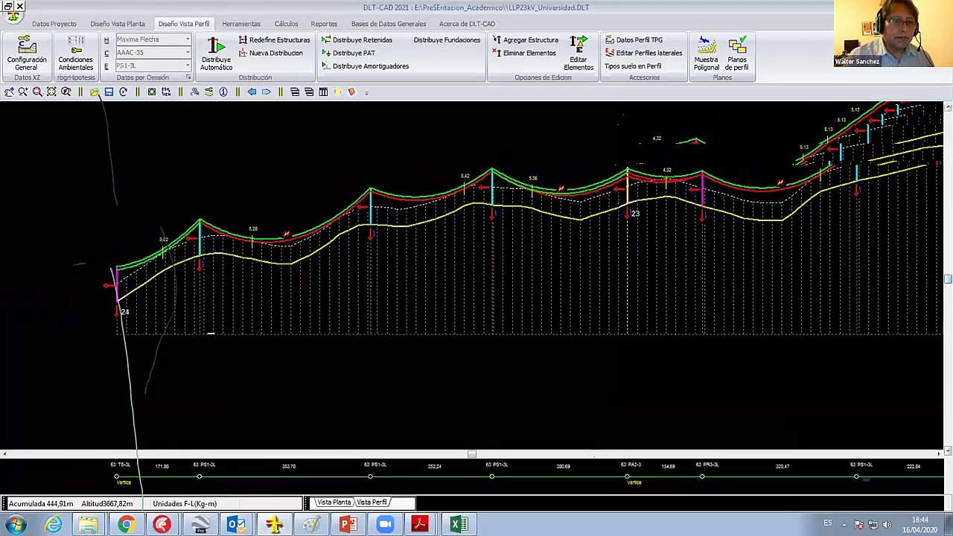
{"action": "scroll", "coordinate": [365, 208], "scroll_direction": "up", "scroll_amount": 1}
{"action": "scroll", "coordinate": [365, 209], "scroll_direction": "up", "scroll_amount": 1}
{"action": "scroll", "coordinate": [364, 210], "scroll_direction": "up", "scroll_amount": 1}
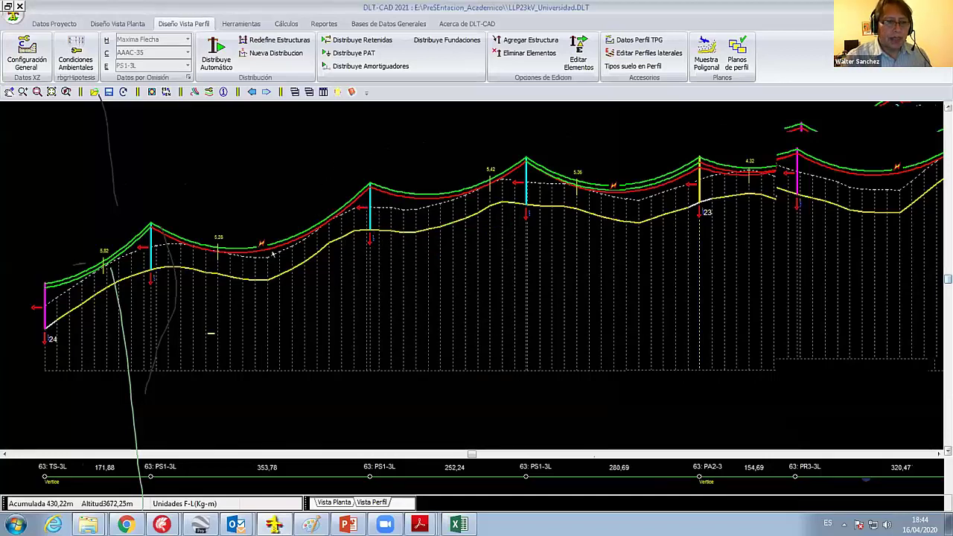
Zoom and pan across the first spans near structure 24 to examine the structures.
{"action": "middle_click_drag", "start_coordinate": [362, 205], "coordinate": [442, 196]}
{"action": "scroll", "coordinate": [365, 272], "scroll_direction": "up", "scroll_amount": 1}
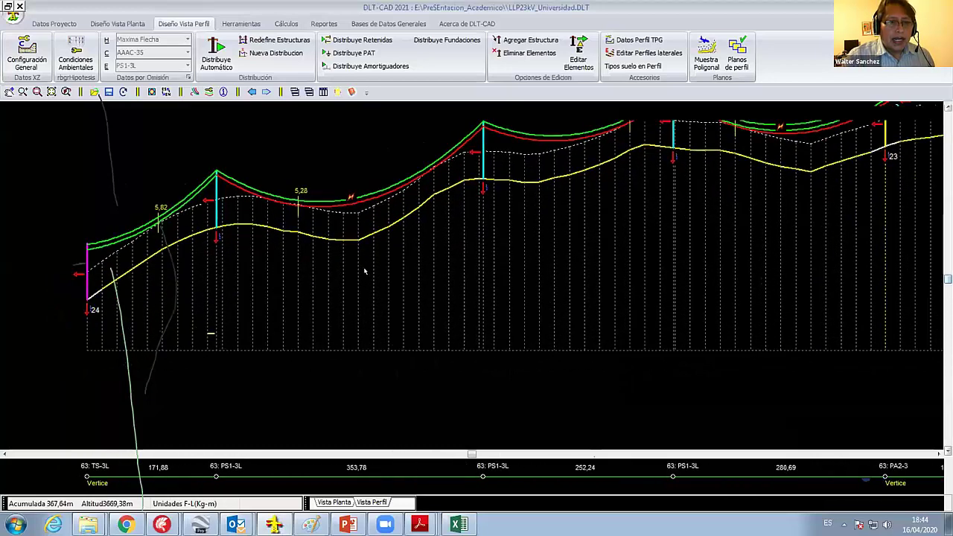
{"action": "scroll", "coordinate": [365, 272], "scroll_direction": "up", "scroll_amount": 1}
{"action": "scroll", "coordinate": [327, 168], "scroll_direction": "up", "scroll_amount": 1}
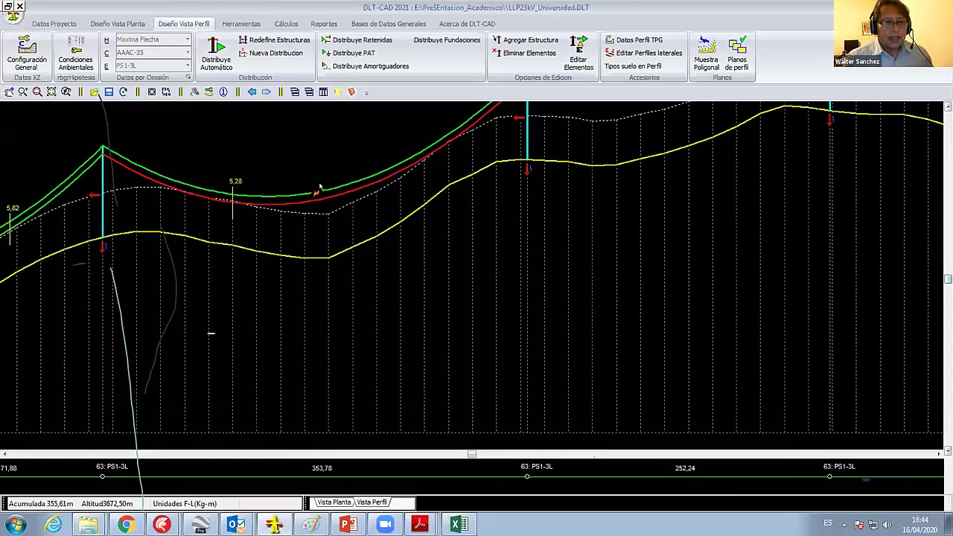
{"action": "scroll", "coordinate": [346, 203], "scroll_direction": "down", "scroll_amount": 1}
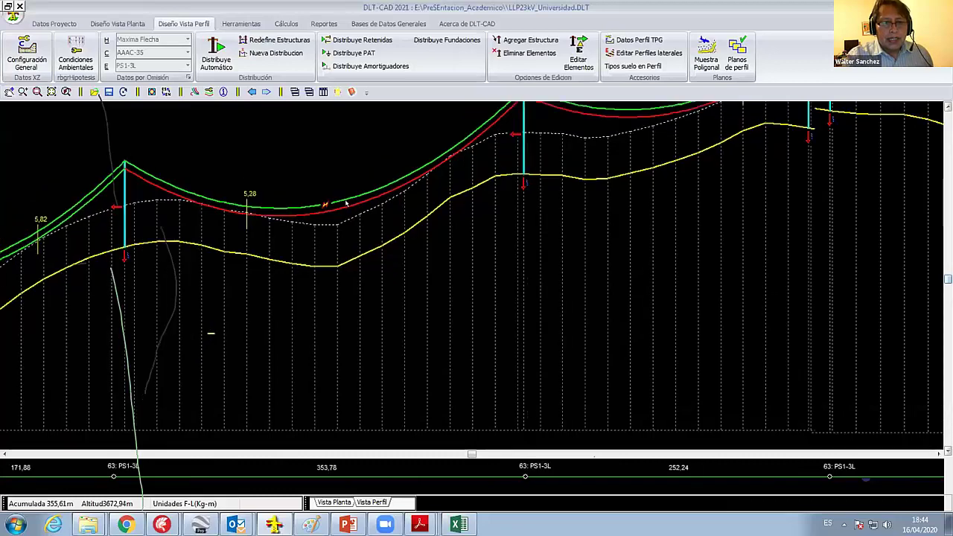
{"action": "scroll", "coordinate": [347, 203], "scroll_direction": "up", "scroll_amount": 3}
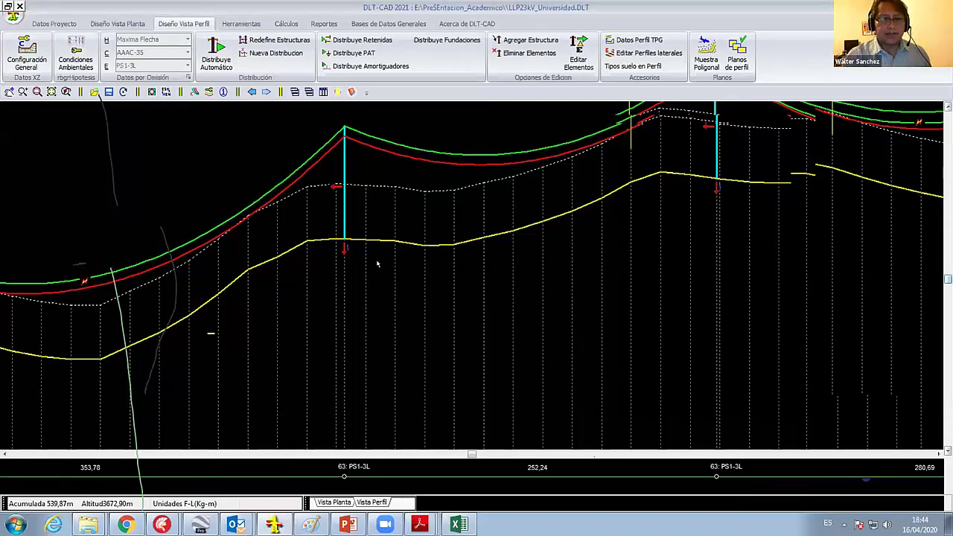
{"action": "scroll", "coordinate": [315, 310], "scroll_direction": "down", "scroll_amount": 2}
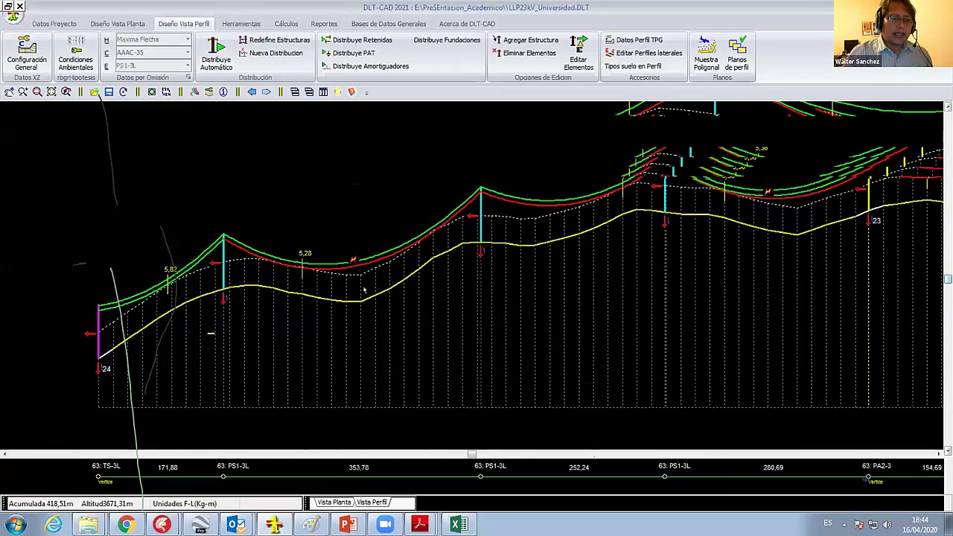
{"action": "scroll", "coordinate": [479, 266], "scroll_direction": "down", "scroll_amount": 2}
{"action": "scroll", "coordinate": [479, 267], "scroll_direction": "down", "scroll_amount": 1}
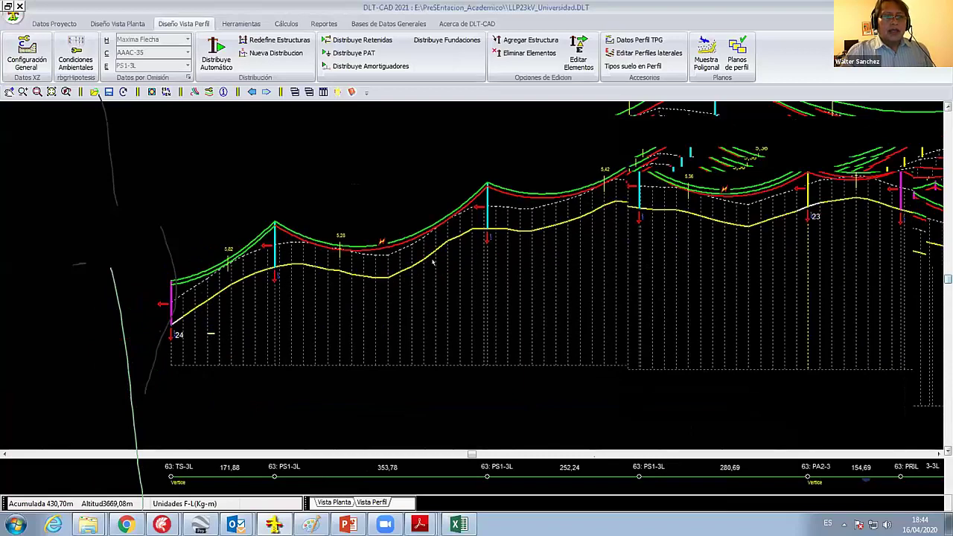
{"action": "middle_click_drag", "start_coordinate": [479, 267], "coordinate": [433, 242]}
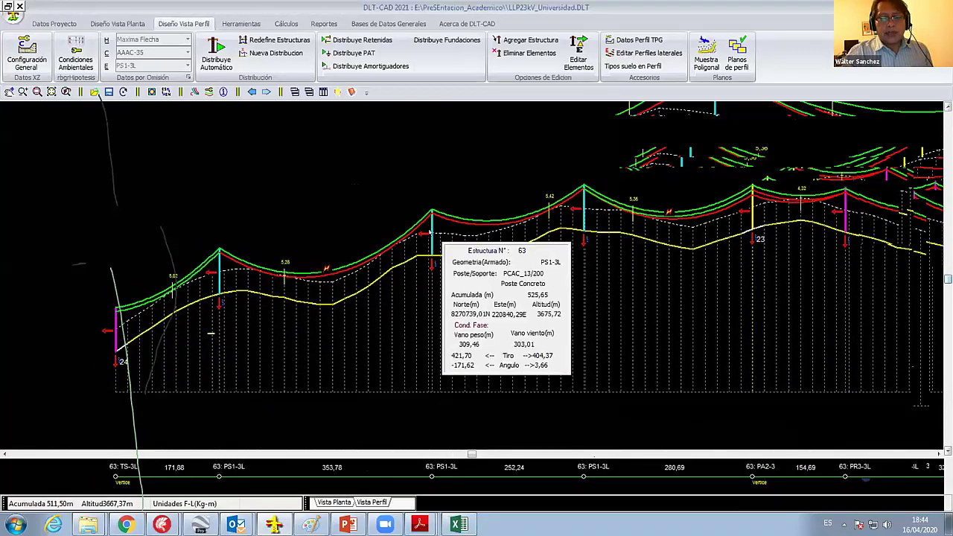
Open the Tabla de ARMADOS LP-DGE from Datos Proyecto.
{"action": "left_click", "coordinate": [69, 24]}
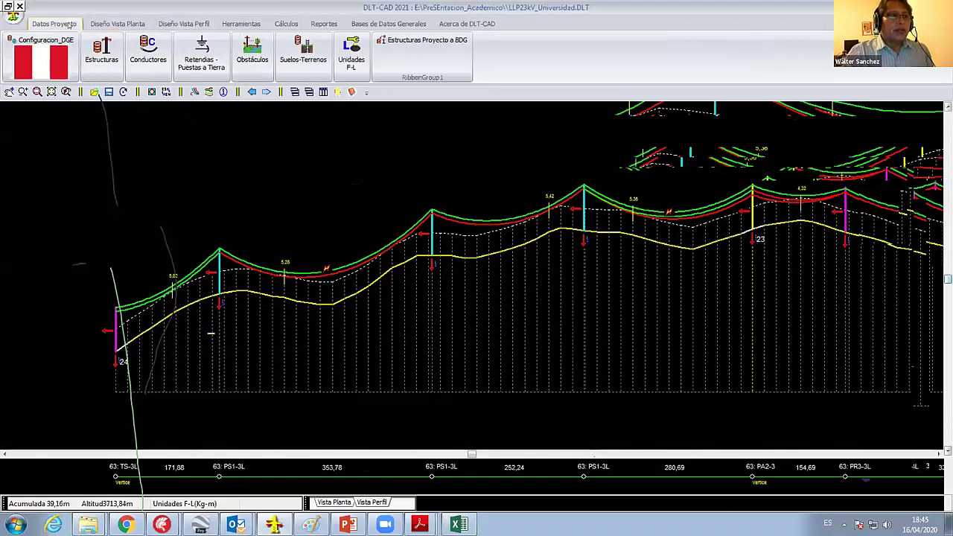
{"action": "left_click", "coordinate": [41, 53]}
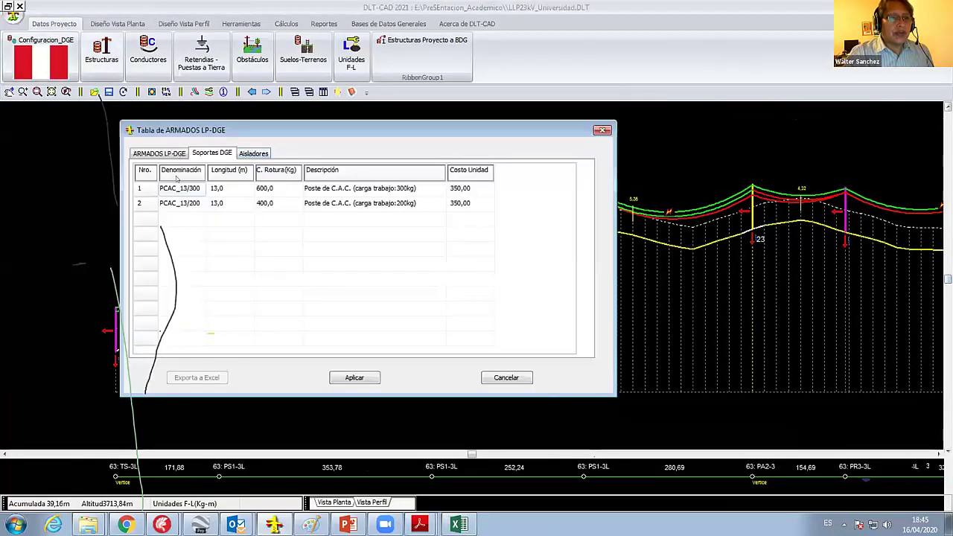
{"action": "left_click", "coordinate": [158, 152]}
{"action": "left_click", "coordinate": [328, 202]}
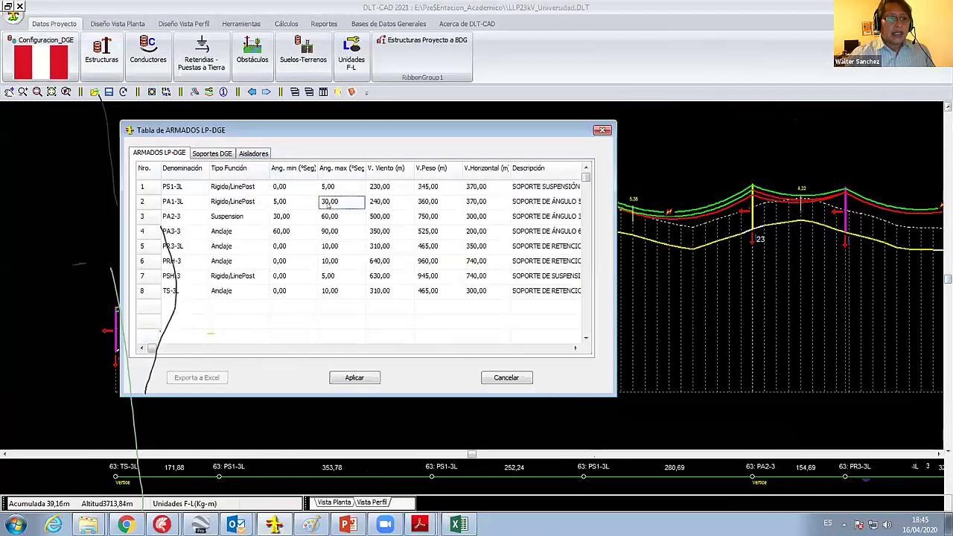
Review the wind and weight span values for PS1-3L, PA3-3 and other armados.
{"action": "key", "text": "Right"}
{"action": "key", "text": "Up"}
{"action": "key", "text": "Down"}
{"action": "key", "text": "Down"}
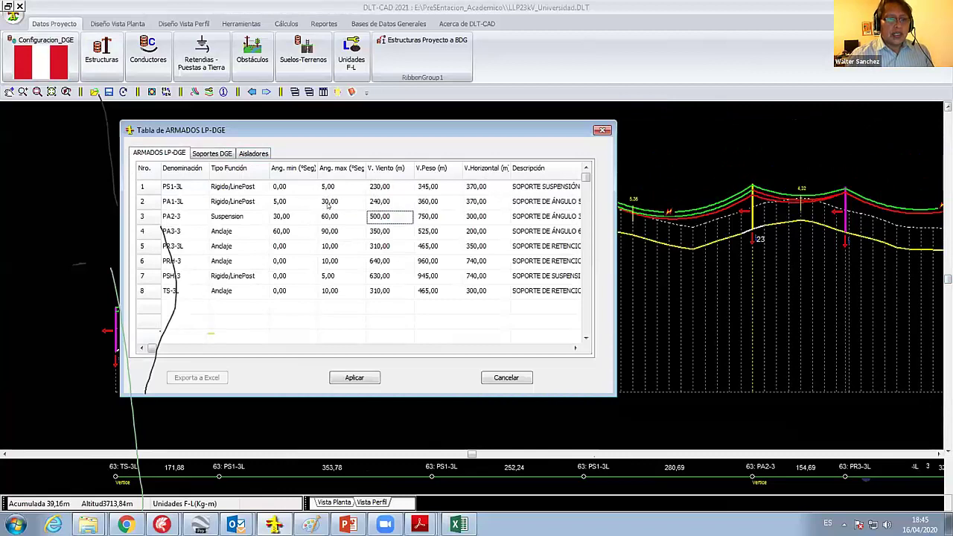
{"action": "key", "text": "Up"}
{"action": "key", "text": "Up"}
{"action": "key", "text": "Right"}
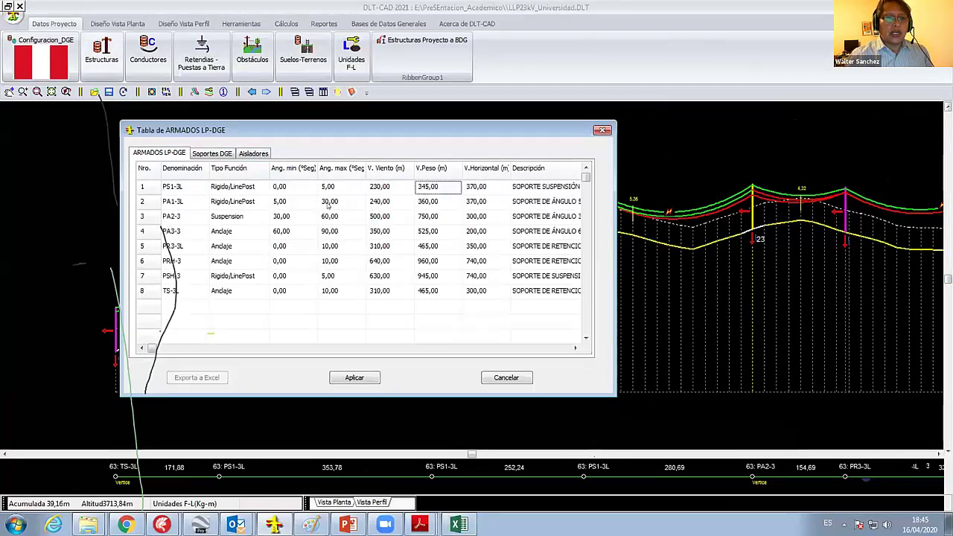
{"action": "key", "text": "Down"}
{"action": "key", "text": "Down"}
{"action": "key", "text": "Down"}
{"action": "key", "text": "Left"}
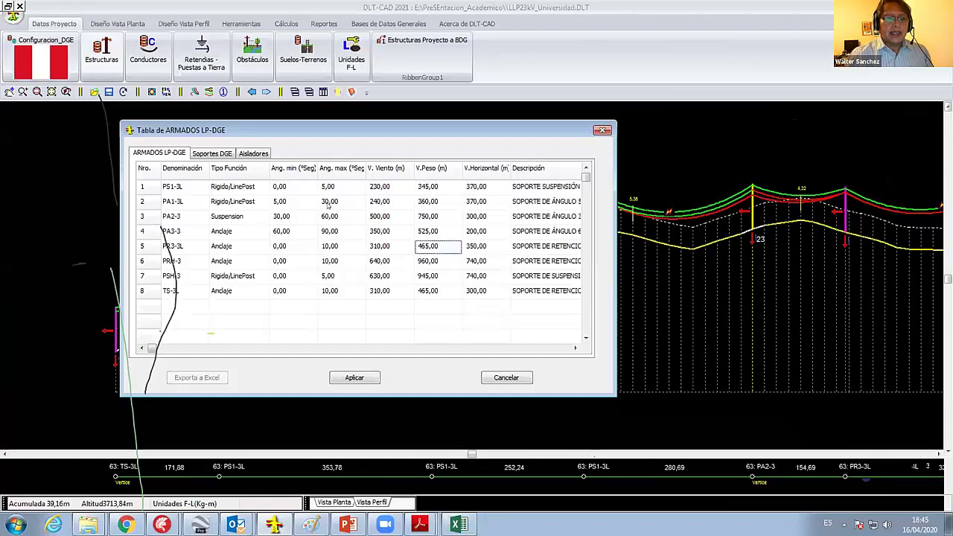
{"action": "key", "text": "Up"}
{"action": "key", "text": "Up"}
{"action": "key", "text": "Up"}
{"action": "key", "text": "Right"}
{"action": "key", "text": "Down"}
{"action": "key", "text": "Down"}
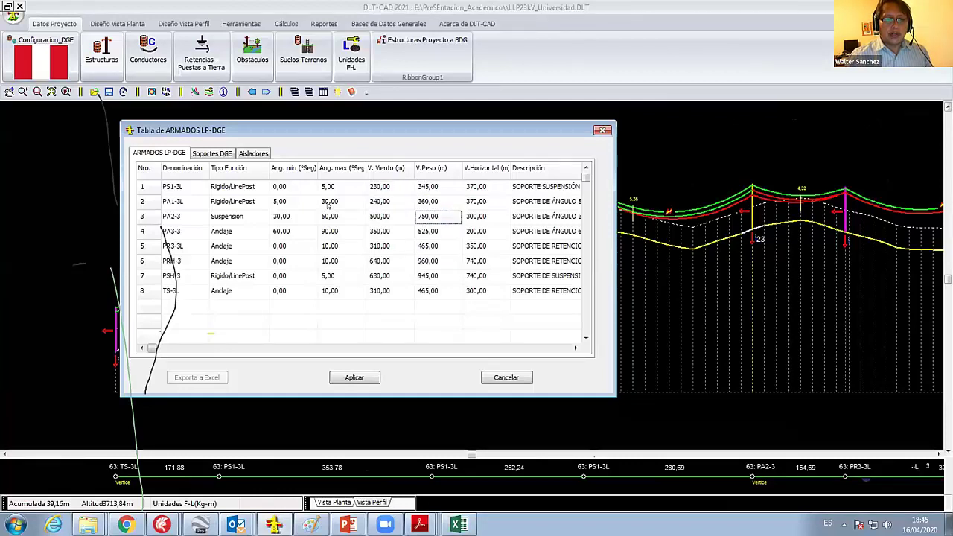
{"action": "key", "text": "Down"}
{"action": "key", "text": "Down"}
{"action": "key", "text": "Down"}
{"action": "key", "text": "Down"}
{"action": "key", "text": "Left"}
{"action": "key", "text": "Up"}
{"action": "key", "text": "Up"}
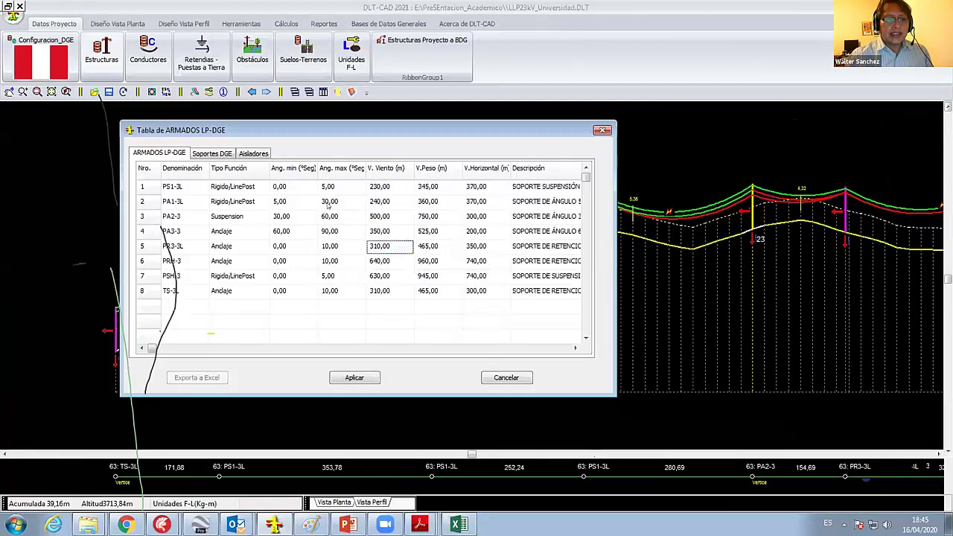
{"action": "key", "text": "Up"}
{"action": "key", "text": "Up"}
{"action": "key", "text": "Up"}
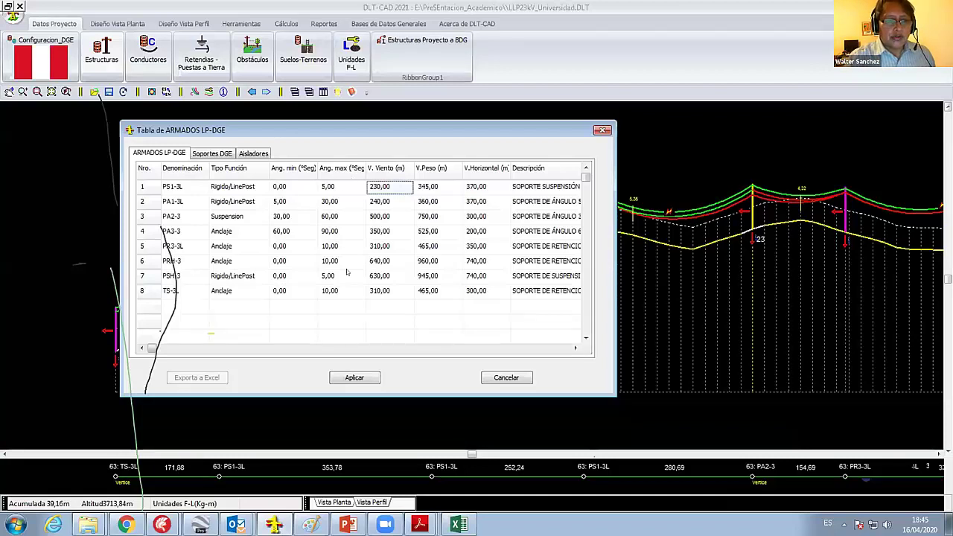
Check the PA1-3L wind span, reposition the table, and return to the first row's wind span.
{"action": "key", "text": "Down"}
{"action": "key", "text": "Down"}
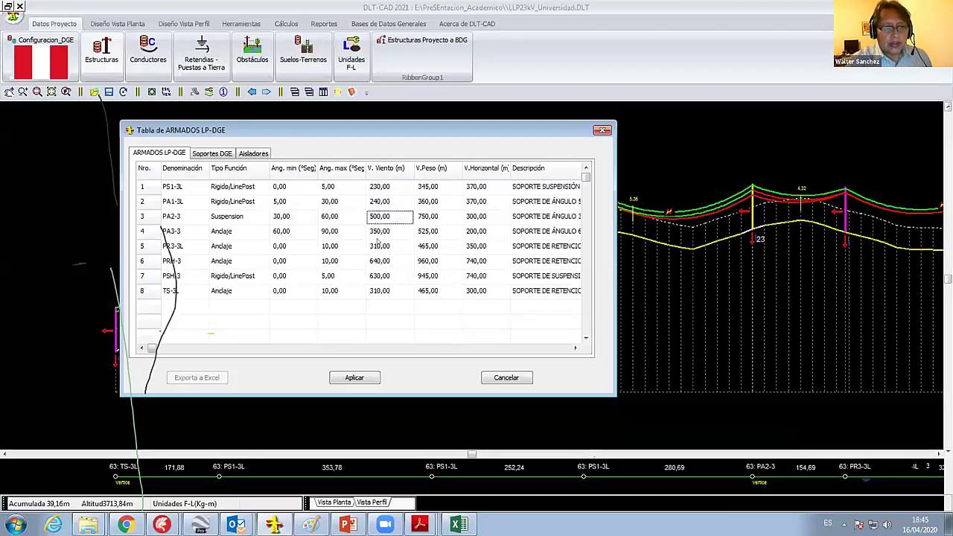
{"action": "key", "text": "Down"}
{"action": "key", "text": "Down"}
{"action": "key", "text": "Down"}
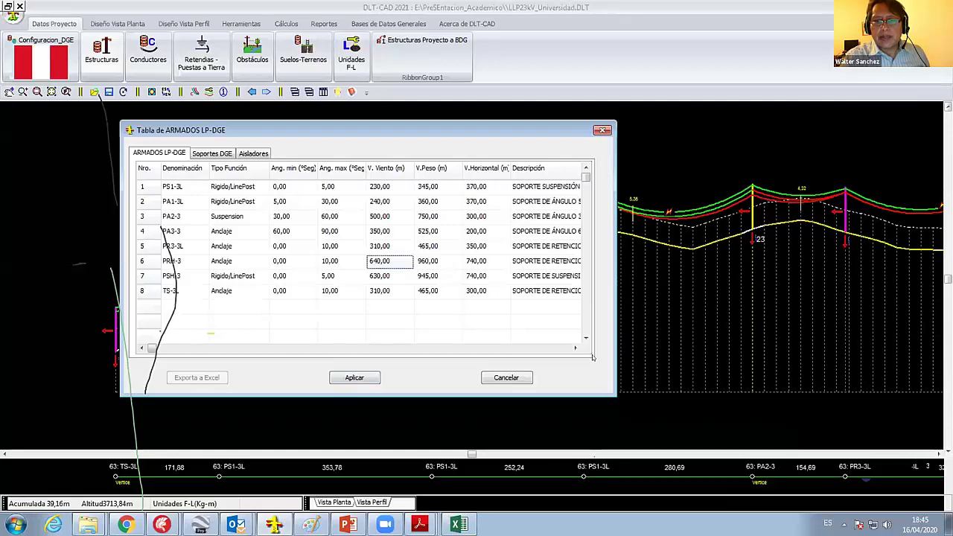
{"action": "left_click", "coordinate": [378, 202]}
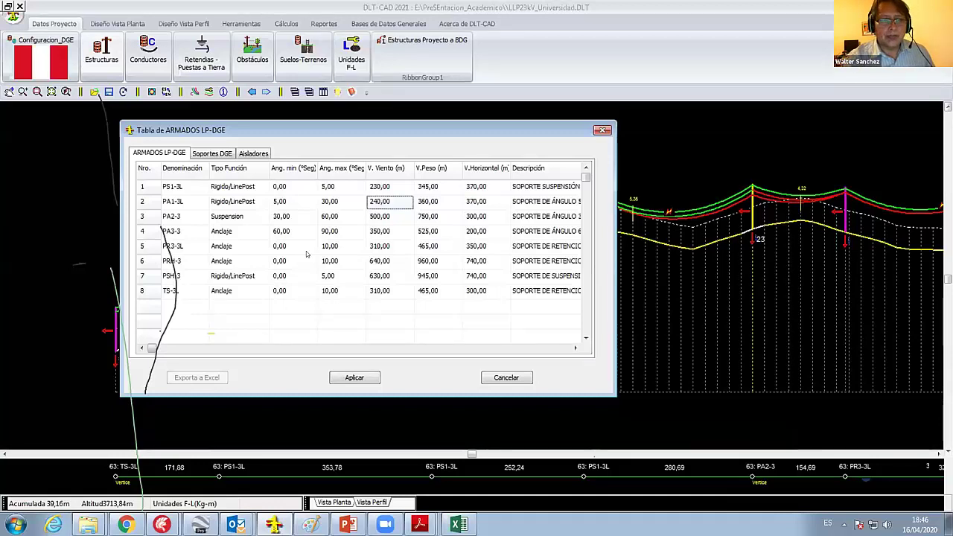
{"action": "left_click_drag", "start_coordinate": [348, 131], "coordinate": [339, 92]}
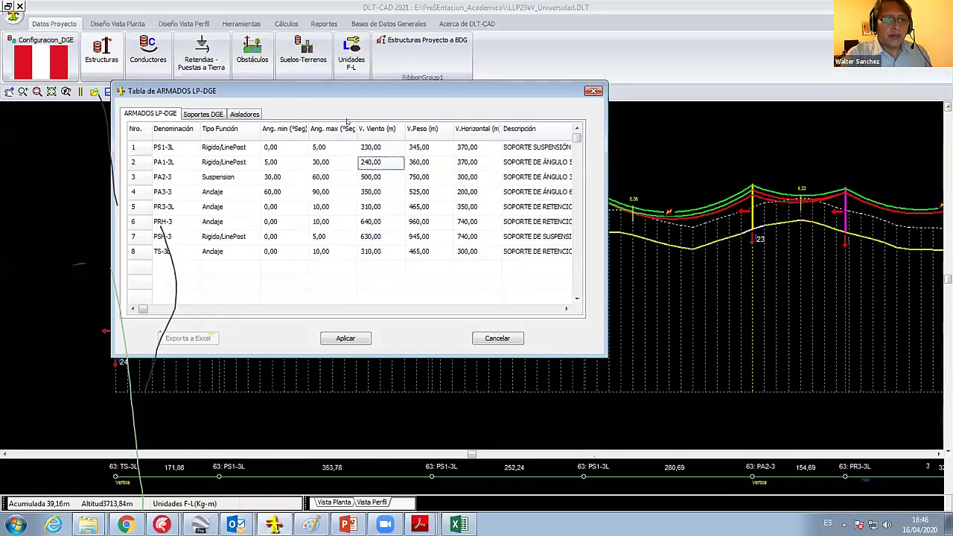
{"action": "left_click_drag", "start_coordinate": [344, 88], "coordinate": [376, 93]}
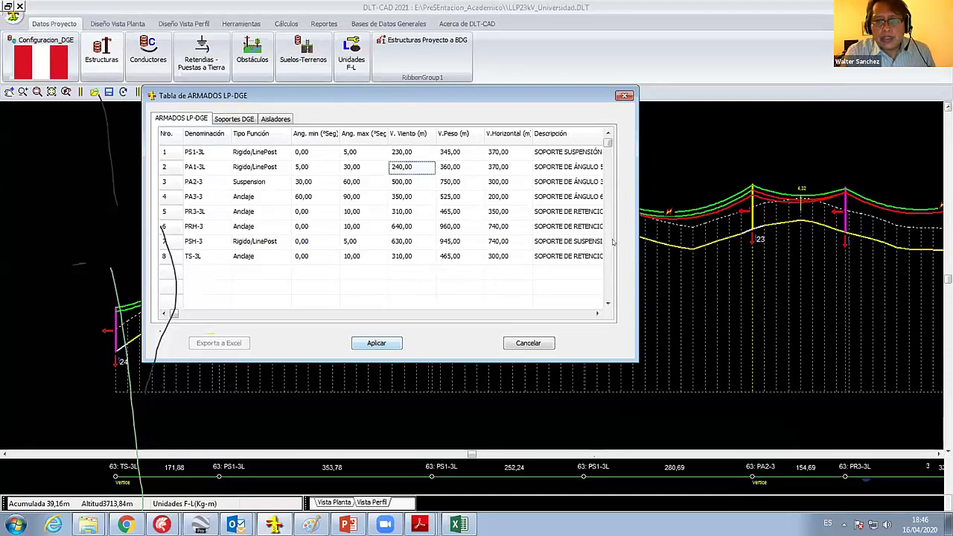
{"action": "key", "text": "Up"}
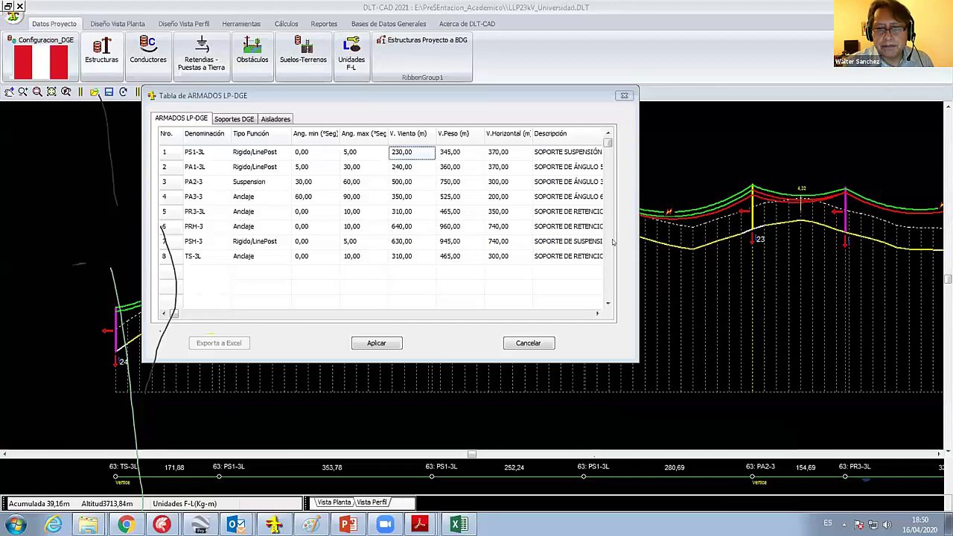
Apply the armado table and choose Arrastra Soporte to drag a support on the profile.
{"action": "left_click", "coordinate": [382, 341]}
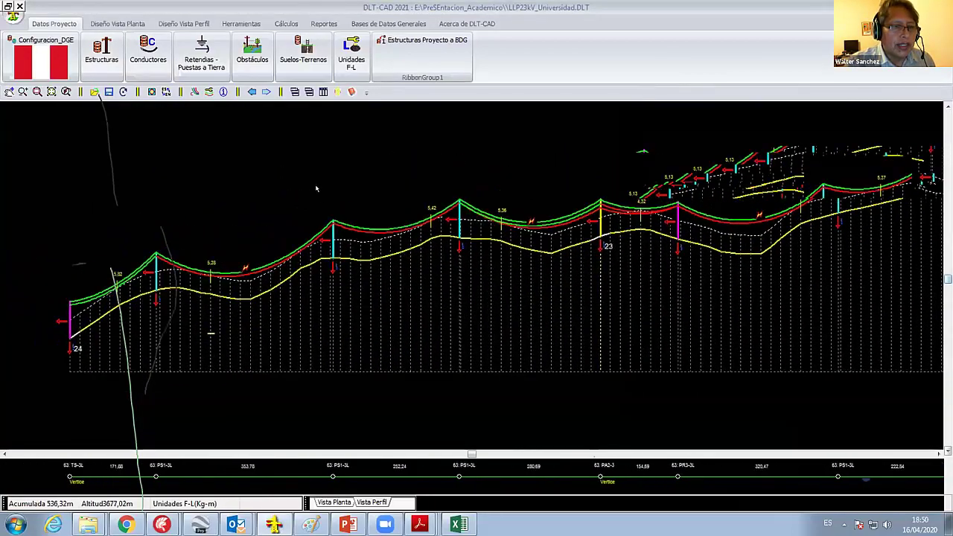
{"action": "right_click", "coordinate": [317, 189]}
{"action": "mouse_move", "coordinate": [365, 278]}
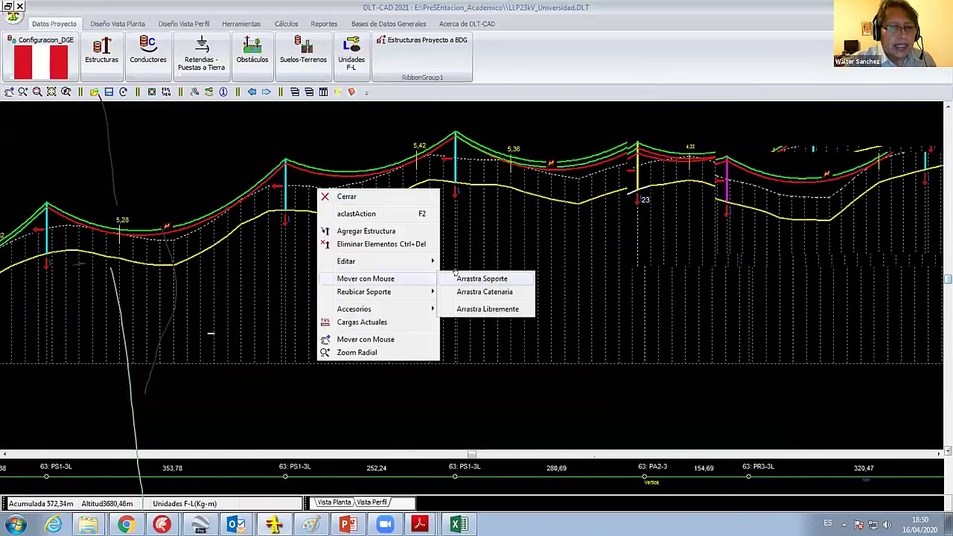
{"action": "left_click", "coordinate": [477, 276]}
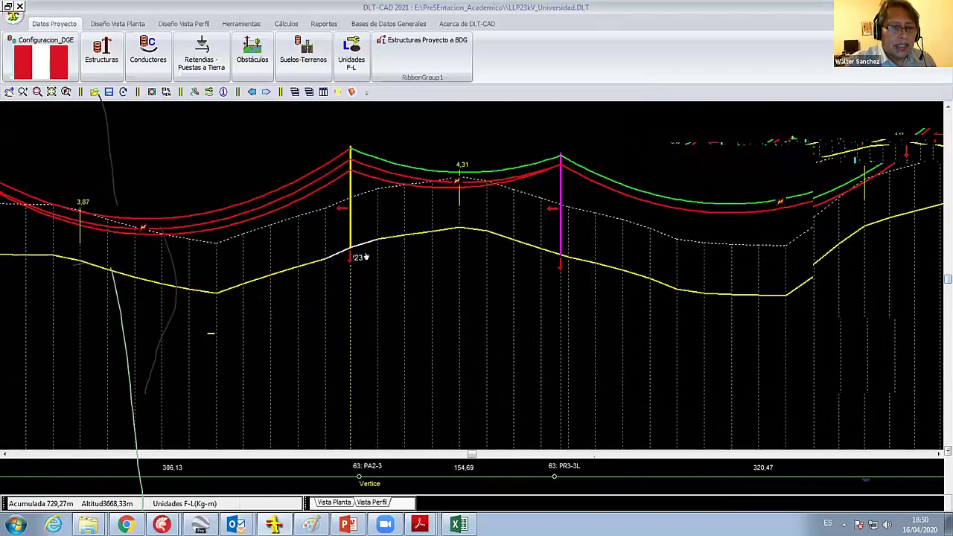
Add a new PS1-3L structure into the left span.
{"action": "right_click", "coordinate": [203, 116]}
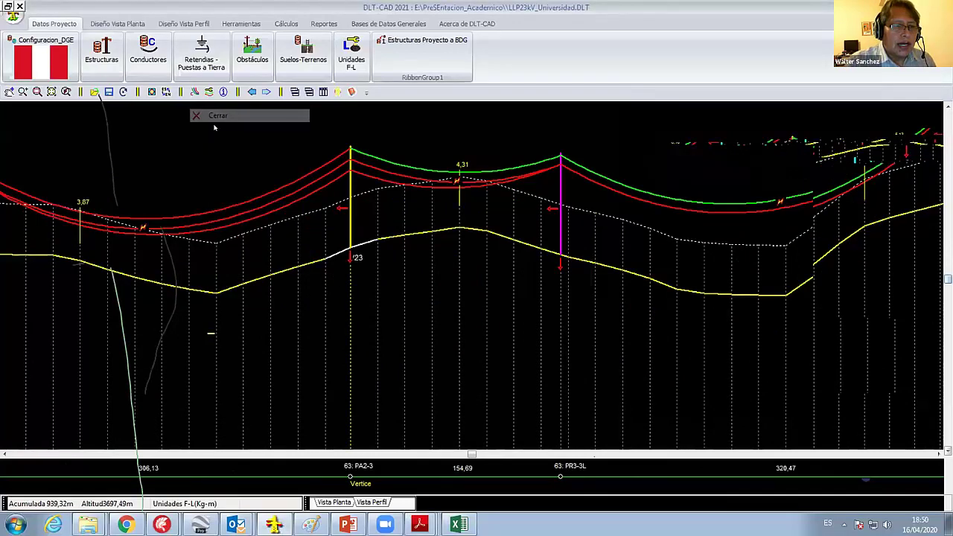
{"action": "left_click", "coordinate": [246, 163]}
{"action": "left_click", "coordinate": [110, 261]}
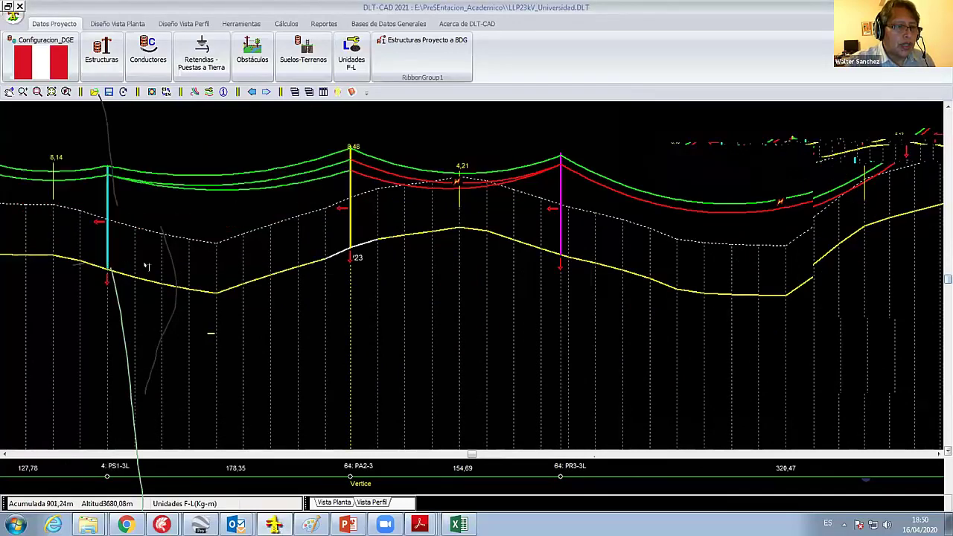
Bring the left part of the line profile into view.
{"action": "right_click", "coordinate": [208, 216]}
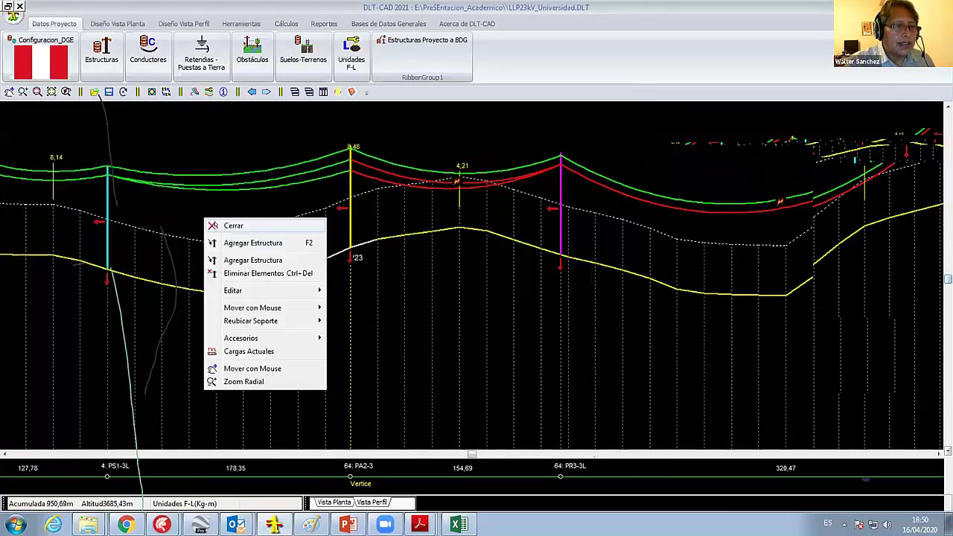
{"action": "left_click", "coordinate": [246, 368]}
{"action": "left_click_drag", "start_coordinate": [380, 273], "coordinate": [451, 236]}
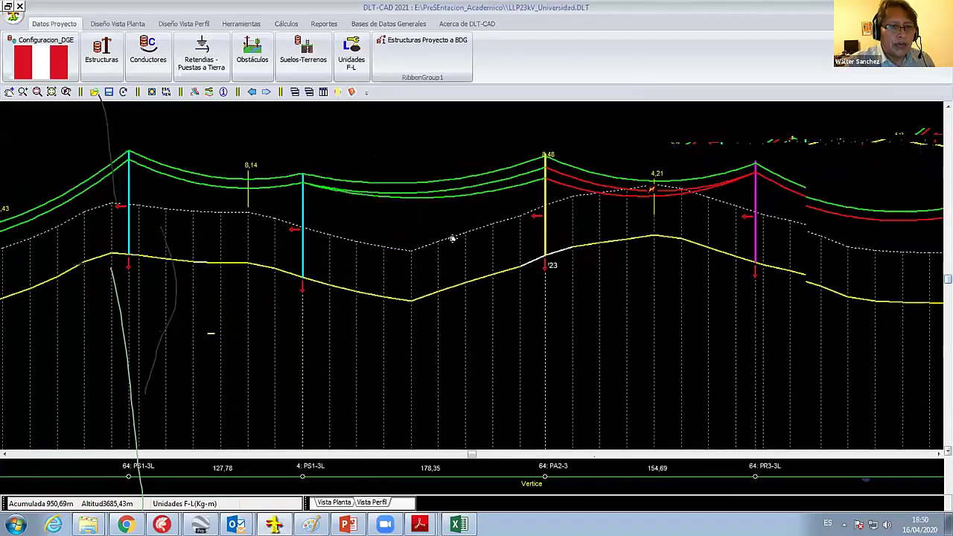
{"action": "right_click", "coordinate": [350, 219]}
{"action": "left_click", "coordinate": [372, 231]}
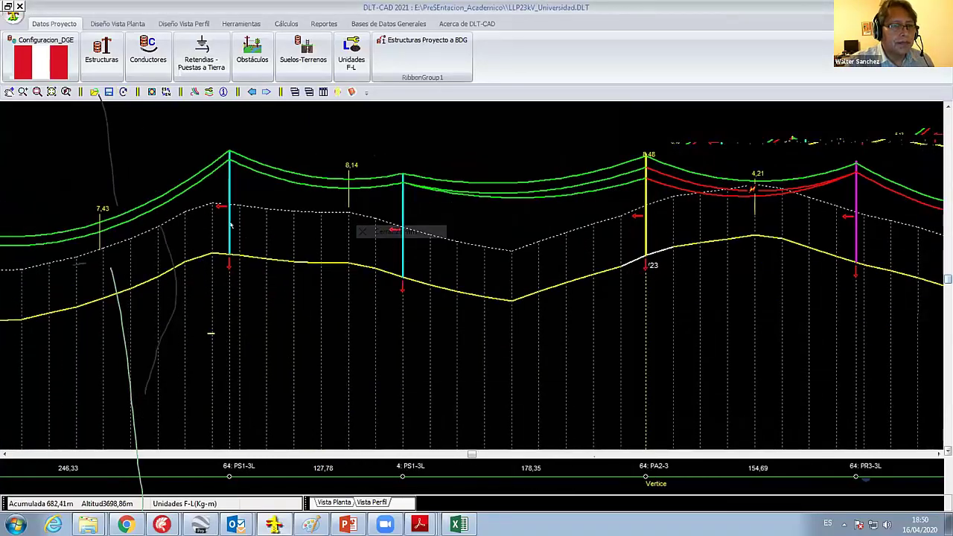
{"action": "scroll", "coordinate": [421, 280], "scroll_direction": "down", "scroll_amount": 3}
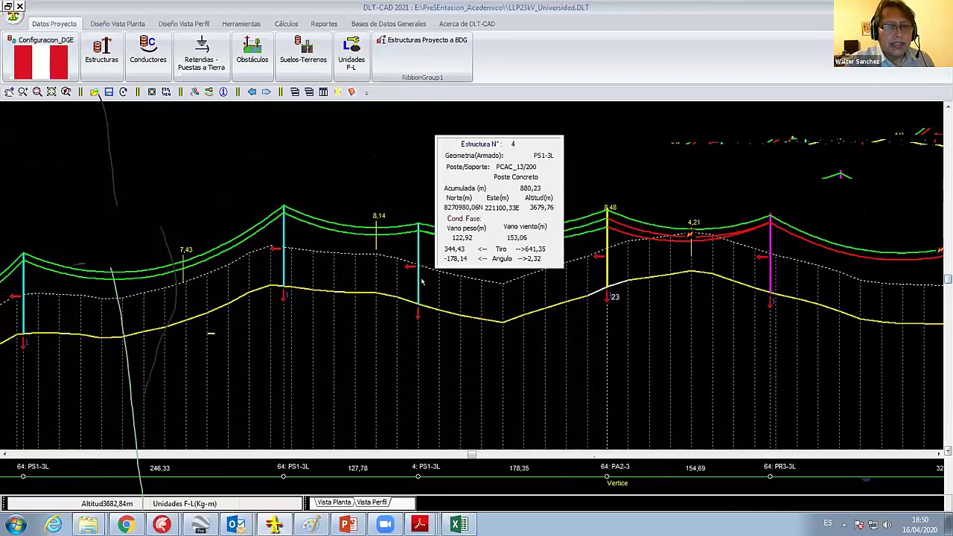
{"action": "scroll", "coordinate": [421, 281], "scroll_direction": "down", "scroll_amount": 2}
{"action": "scroll", "coordinate": [462, 272], "scroll_direction": "down", "scroll_amount": 1}
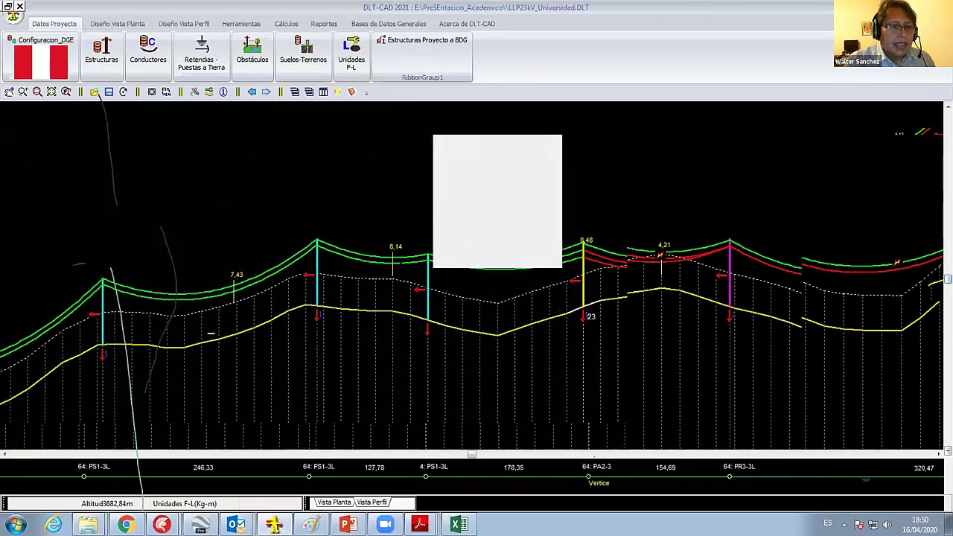
{"action": "scroll", "coordinate": [489, 265], "scroll_direction": "down", "scroll_amount": 1}
{"action": "mouse_move", "coordinate": [312, 254]}
{"action": "left_mouse_down"}
{"action": "mouse_move", "coordinate": [289, 273]}
{"action": "mouse_move", "coordinate": [431, 290]}
{"action": "left_mouse_up"}
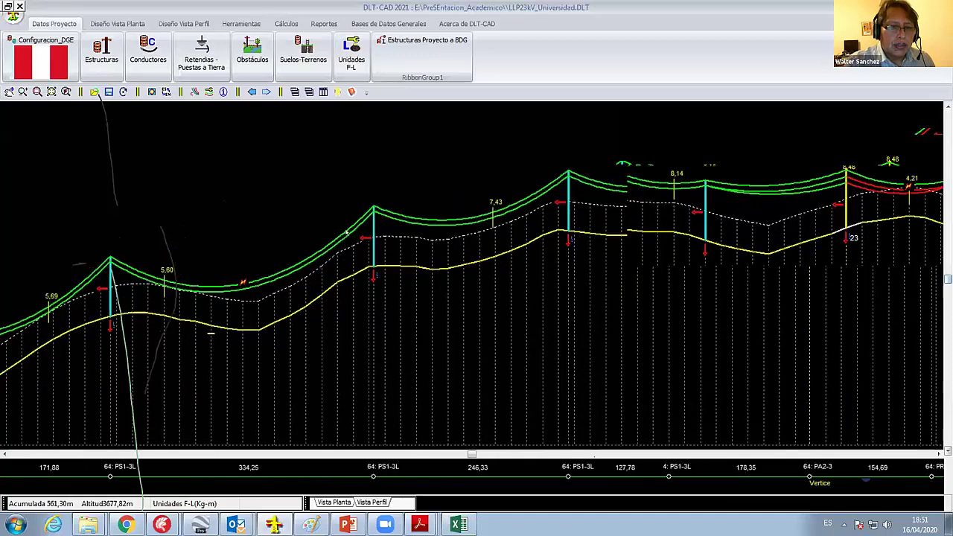
{"action": "middle_click_drag", "start_coordinate": [359, 262], "coordinate": [220, 280]}
Drag a support slightly left, updating the adjacent spans and sags.
{"action": "right_click", "coordinate": [347, 230]}
{"action": "left_click", "coordinate": [498, 326]}
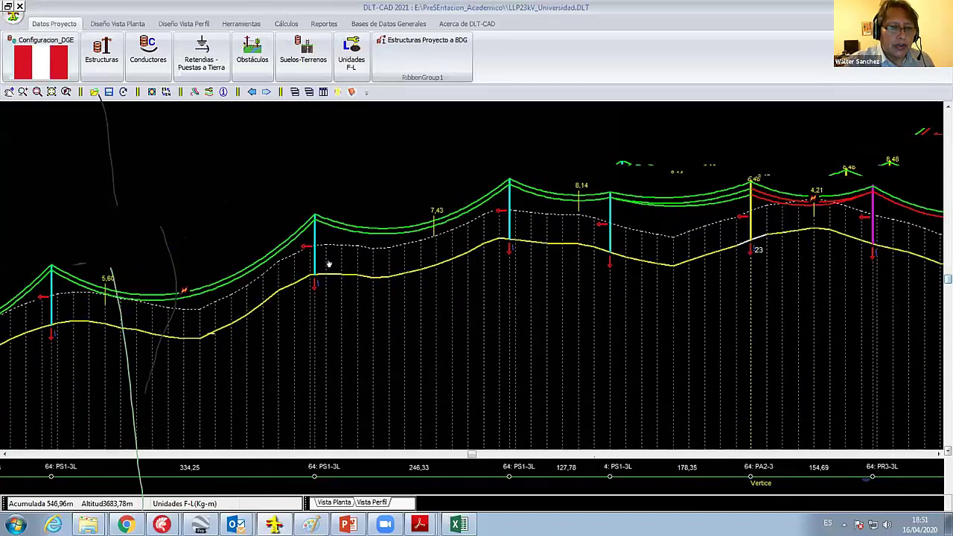
{"action": "left_click_drag", "start_coordinate": [319, 263], "coordinate": [307, 272]}
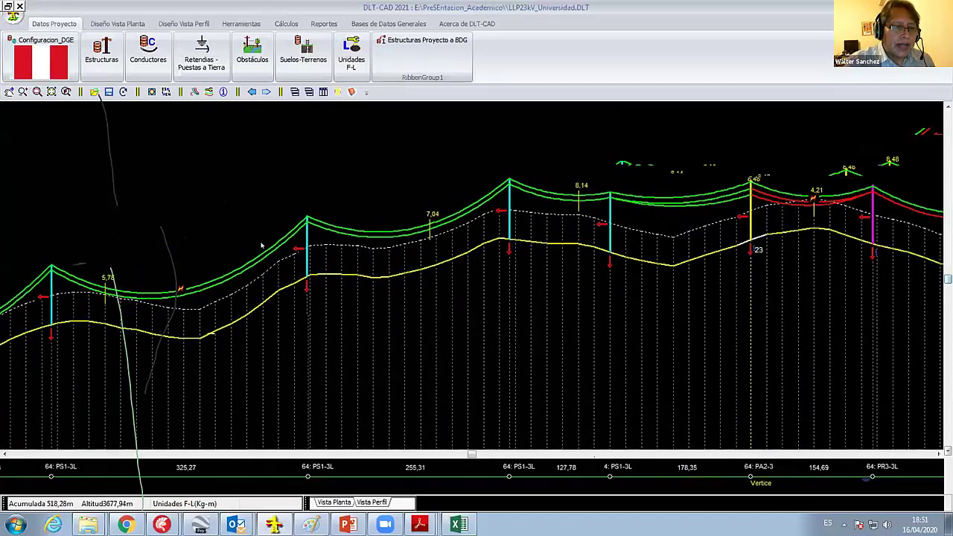
{"action": "right_click", "coordinate": [242, 170]}
{"action": "left_click", "coordinate": [334, 308]}
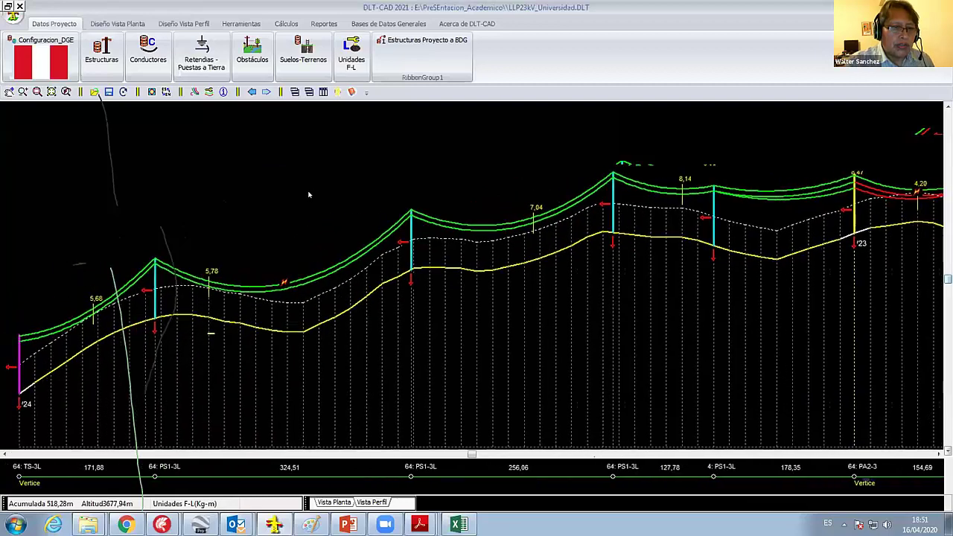
Change structure 64's main armado geometry to PSH-3.
{"action": "right_click", "coordinate": [253, 188]}
{"action": "left_click", "coordinate": [315, 191]}
{"action": "right_click", "coordinate": [347, 169]}
{"action": "left_click", "coordinate": [411, 251]}
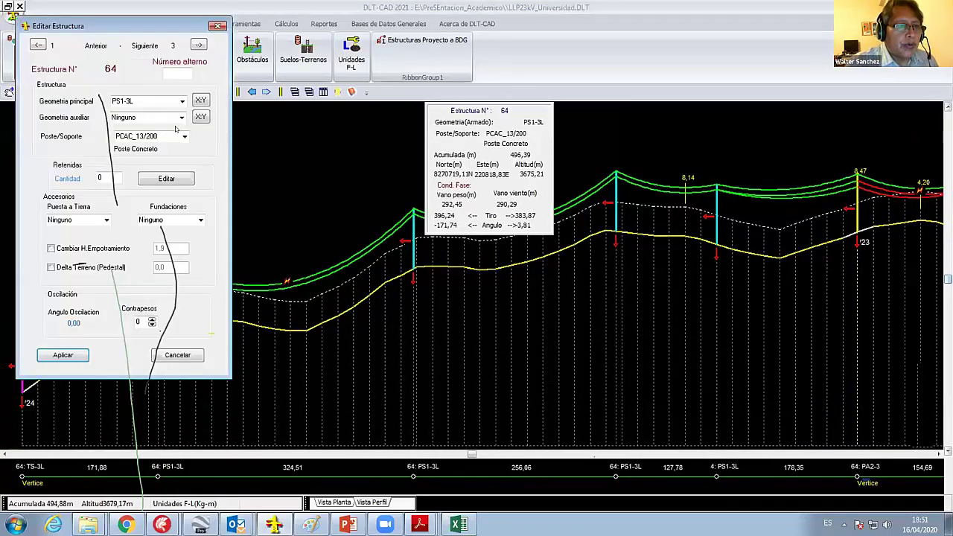
{"action": "left_click_drag", "start_coordinate": [176, 130], "coordinate": [375, 139]}
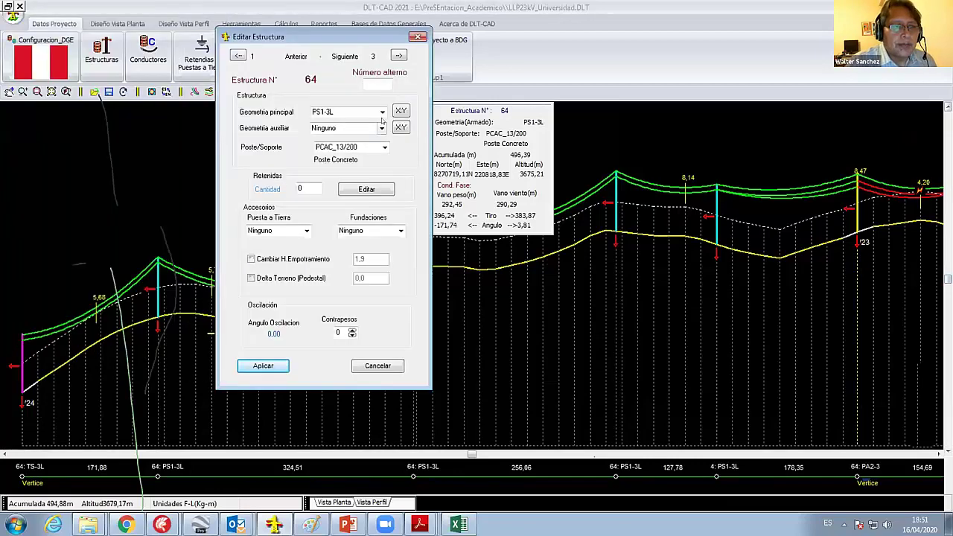
{"action": "left_click", "coordinate": [382, 111]}
{"action": "left_click", "coordinate": [328, 169]}
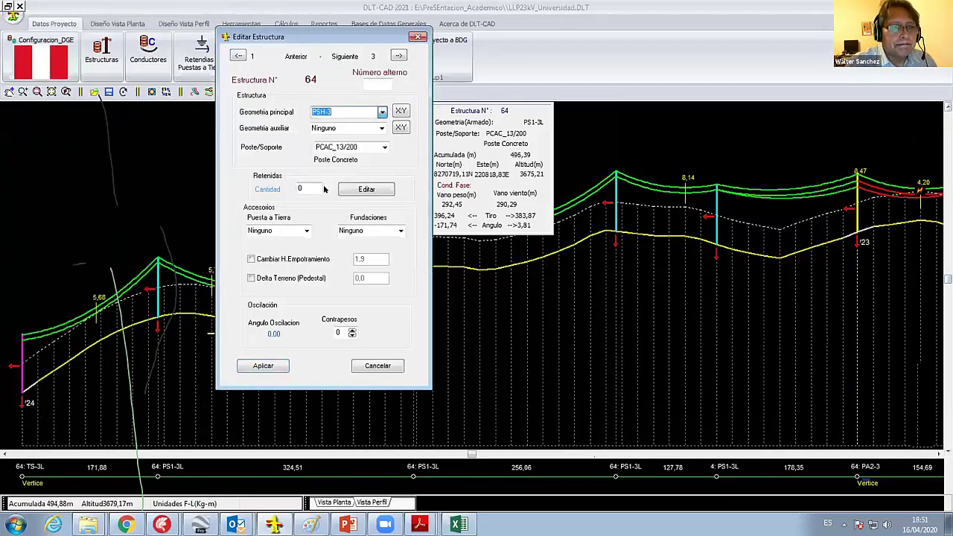
{"action": "left_click", "coordinate": [262, 365]}
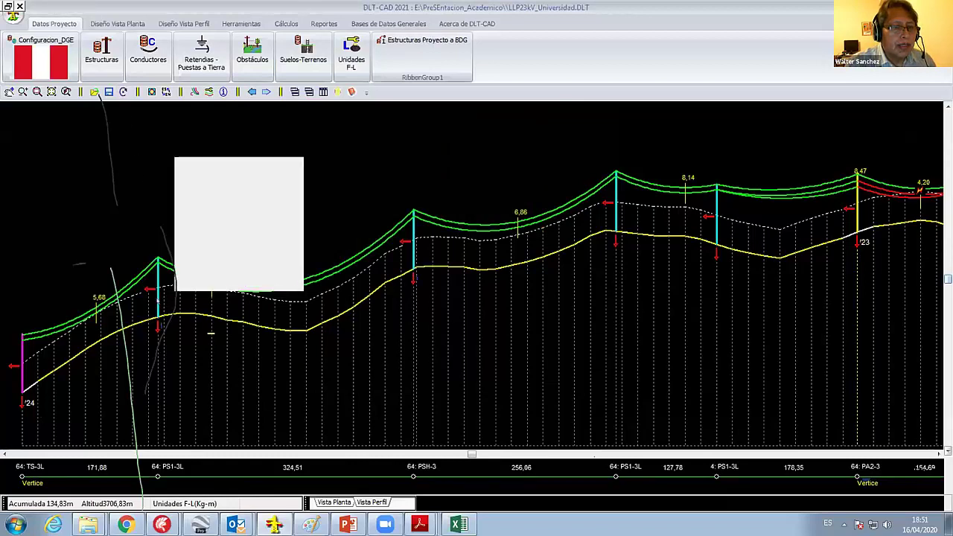
Set the left PS1-3L structure's main armado geometry to PRH-3.
{"action": "double_click", "coordinate": [148, 237]}
{"action": "left_click", "coordinate": [149, 101]}
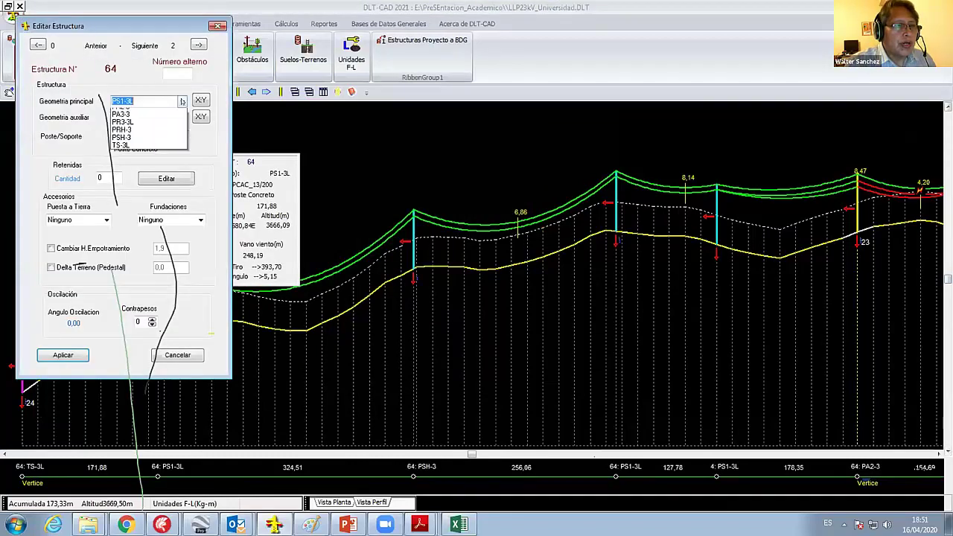
{"action": "left_click", "coordinate": [138, 151]}
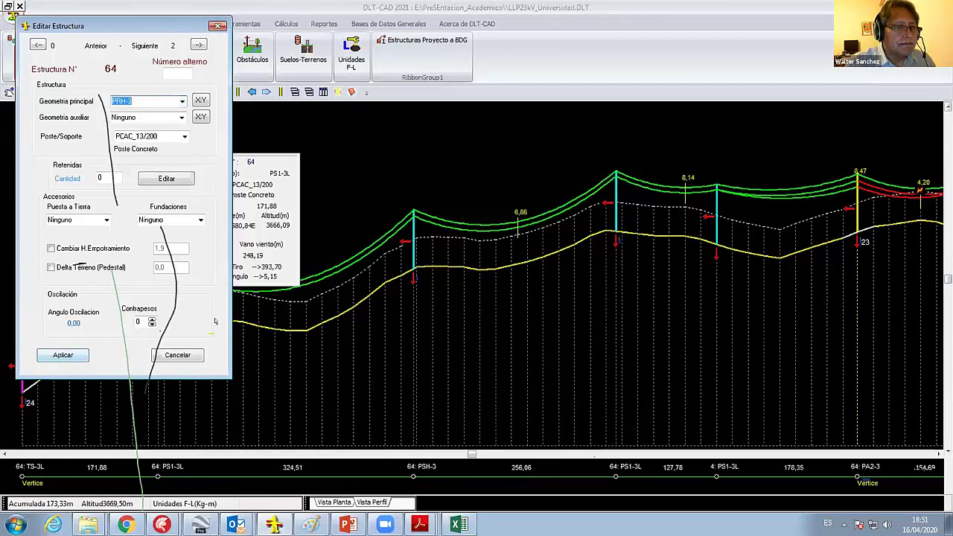
{"action": "left_click", "coordinate": [63, 354]}
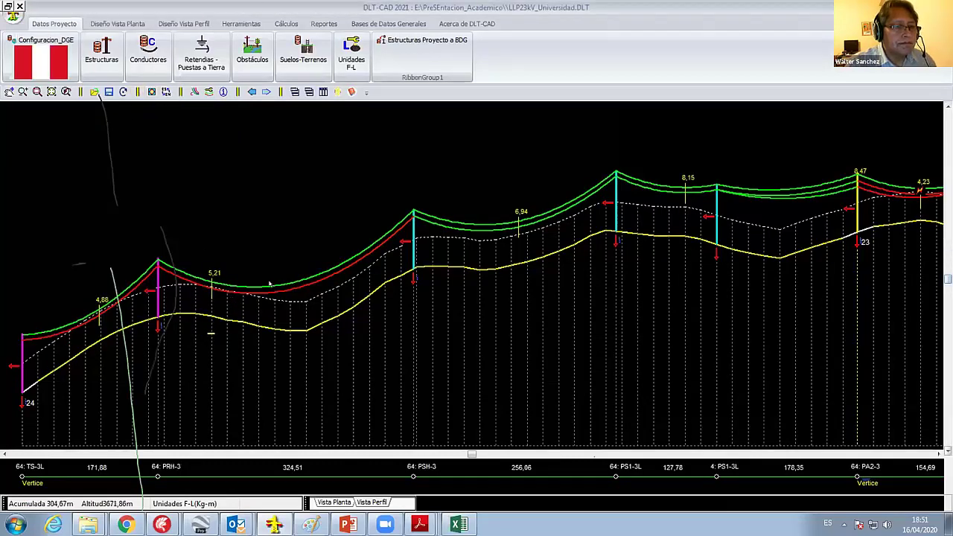
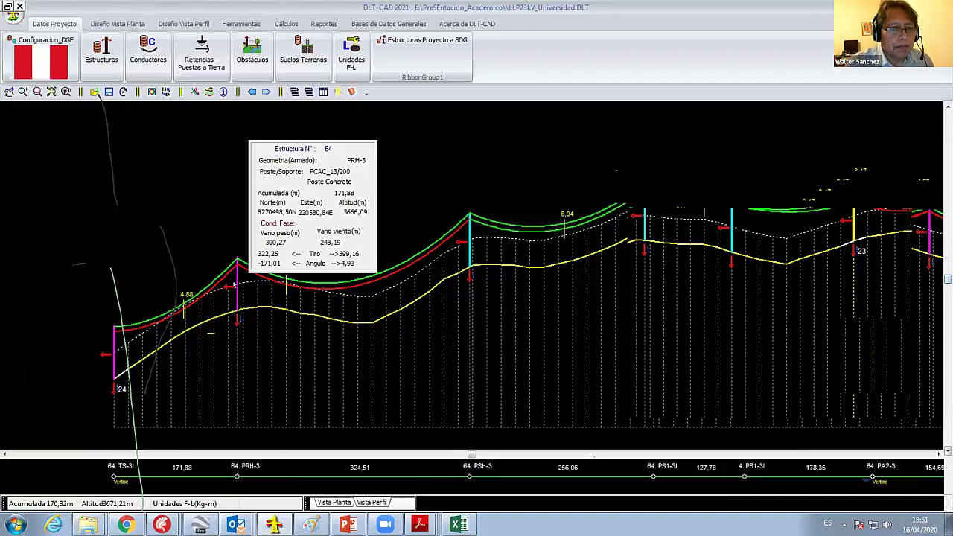
Open BD Estructuras from Bases de Datos Generales and resume past the debugger exception.
{"action": "left_click", "coordinate": [184, 24]}
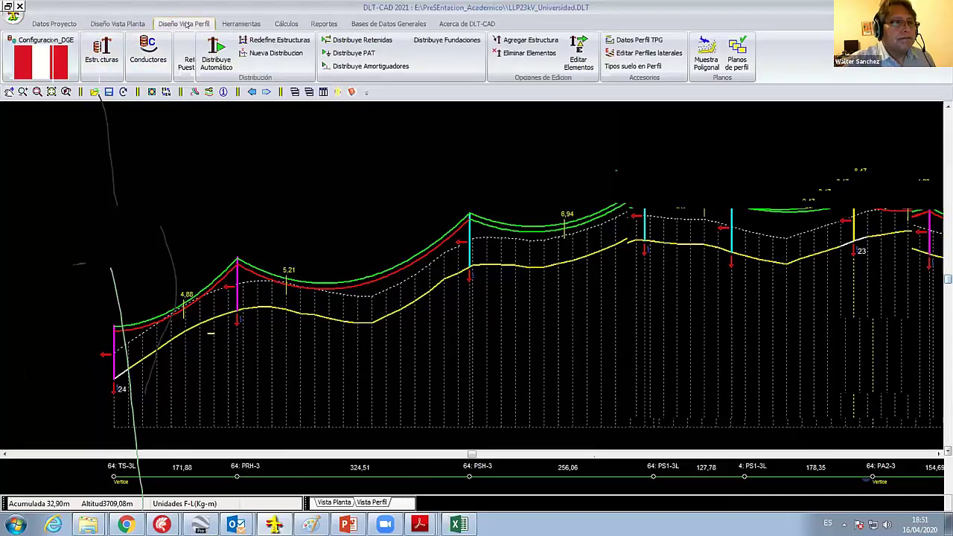
{"action": "left_click", "coordinate": [388, 24]}
{"action": "left_click", "coordinate": [46, 53]}
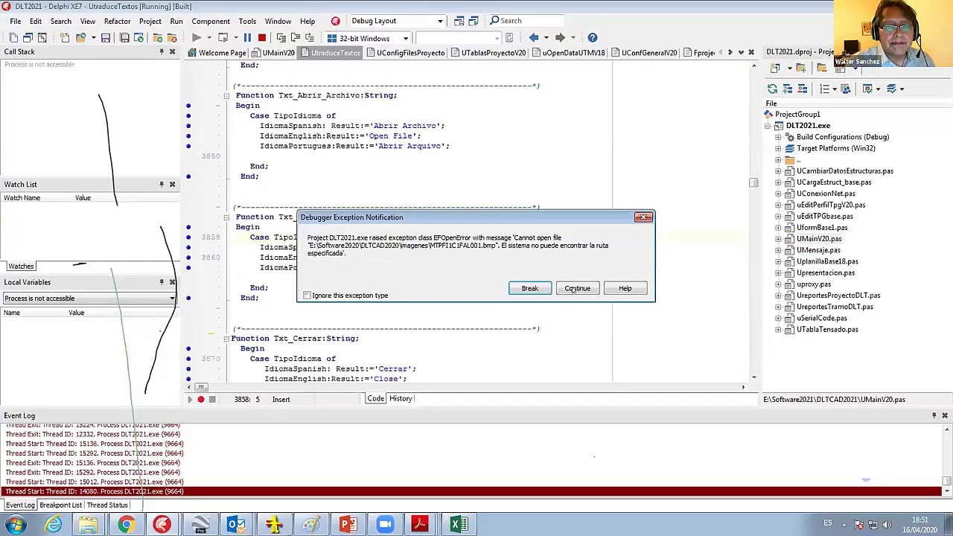
{"action": "left_click", "coordinate": [577, 289]}
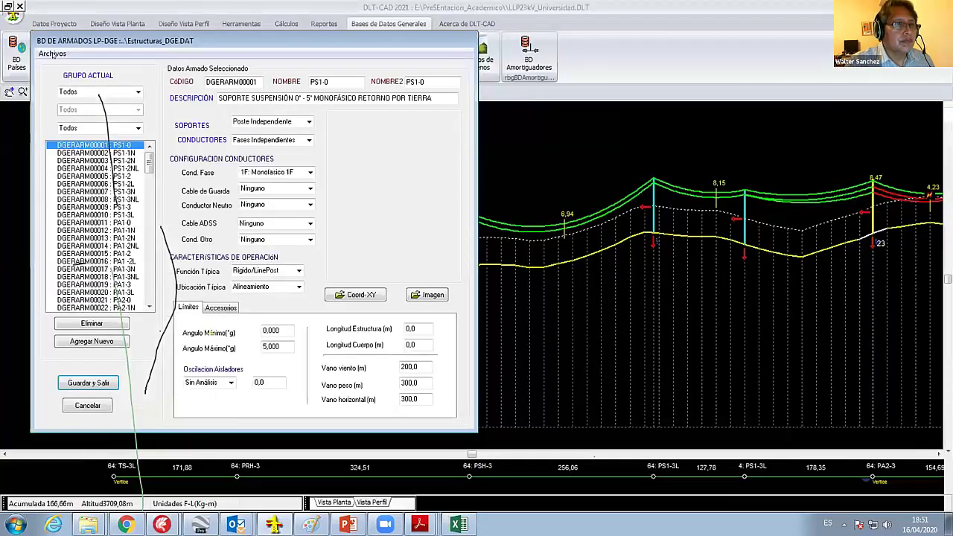
Show the Archivos menu and scroll through the DGE assembly list from PS1-0.
{"action": "key", "text": "alt+a"}
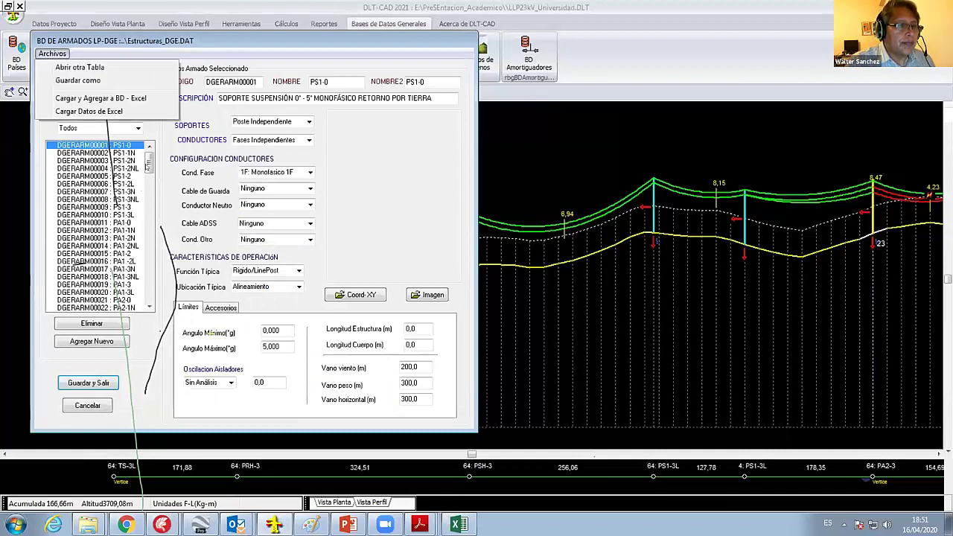
{"action": "scroll", "coordinate": [115, 199], "scroll_direction": "down", "scroll_amount": 1}
{"action": "scroll", "coordinate": [115, 200], "scroll_direction": "down", "scroll_amount": 1}
{"action": "scroll", "coordinate": [115, 199], "scroll_direction": "down", "scroll_amount": 3}
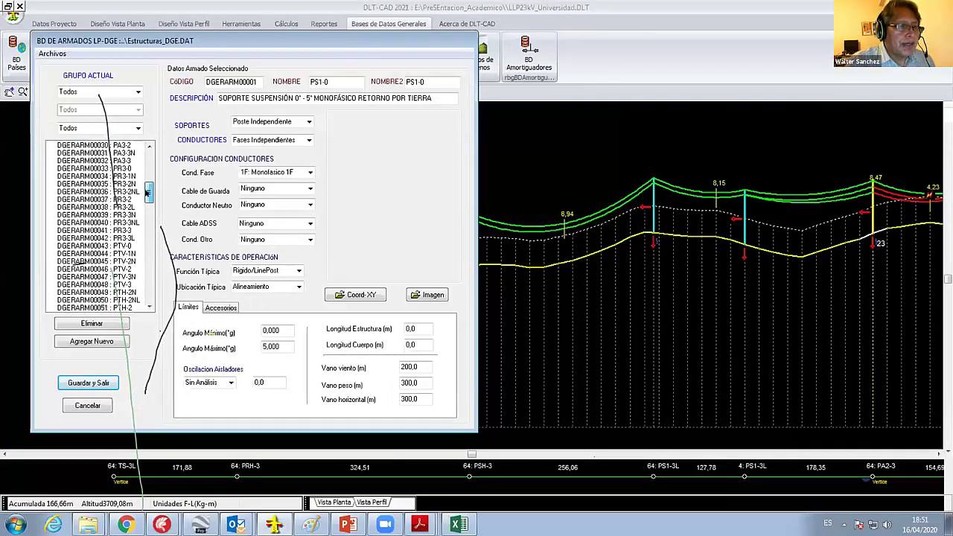
{"action": "scroll", "coordinate": [115, 199], "scroll_direction": "down", "scroll_amount": 3}
{"action": "scroll", "coordinate": [116, 200], "scroll_direction": "down", "scroll_amount": 4}
{"action": "scroll", "coordinate": [116, 200], "scroll_direction": "down", "scroll_amount": 3}
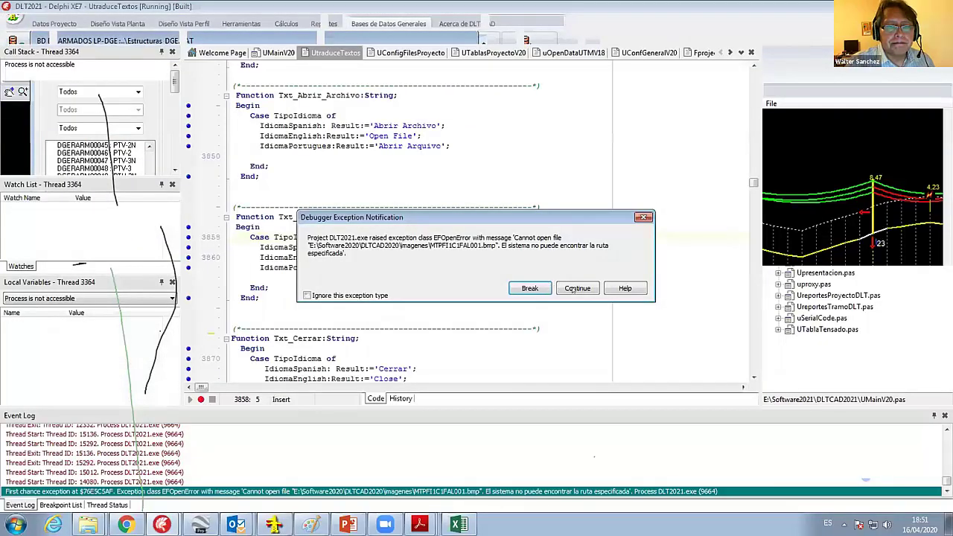
Continue past the repeated missing-image EFOpenError notices, then break into System.Classes at TFileStream.Create.
{"action": "left_click", "coordinate": [576, 290]}
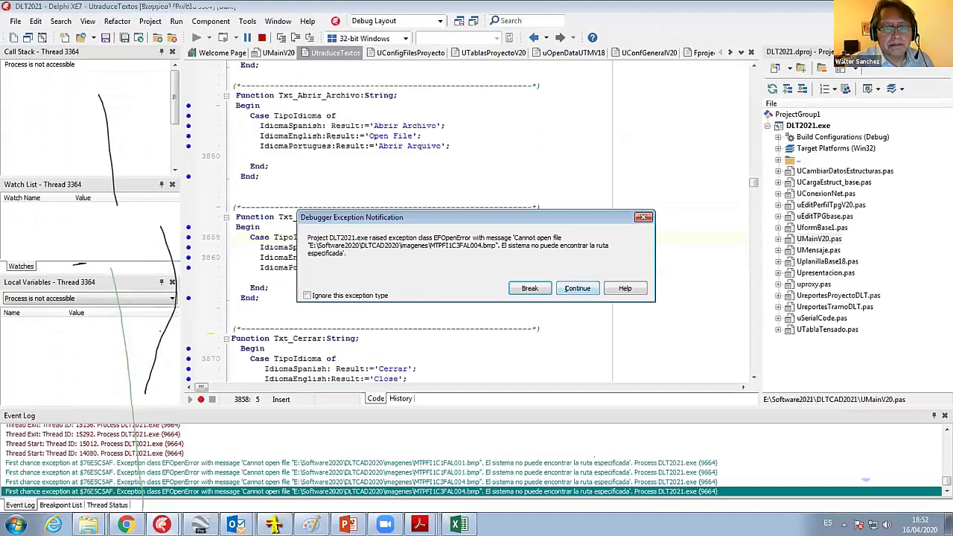
{"action": "left_click", "coordinate": [565, 289]}
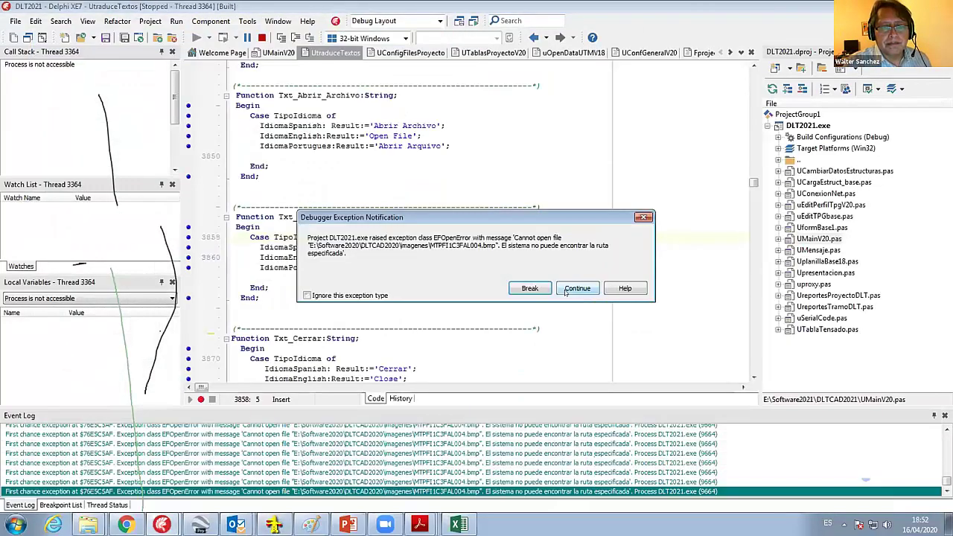
{"action": "left_click", "coordinate": [566, 291]}
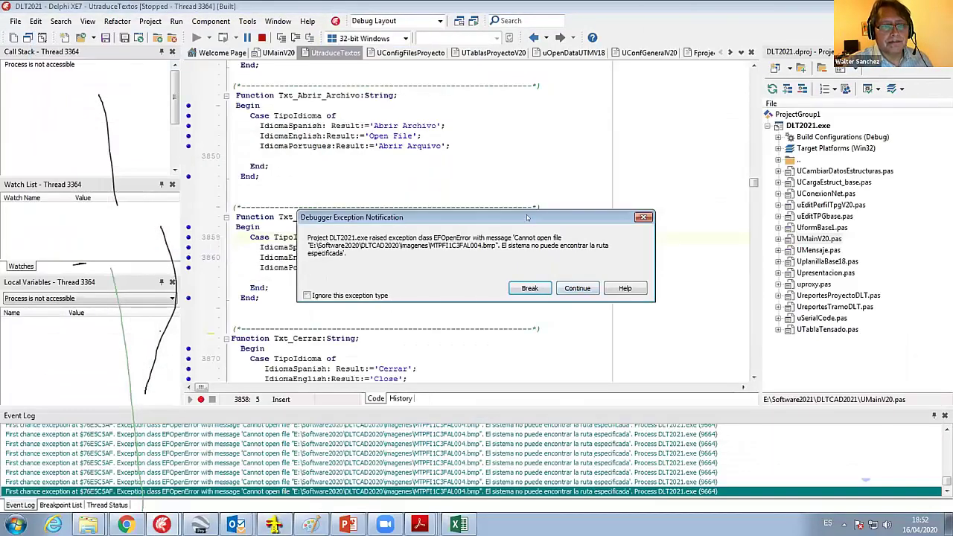
{"action": "left_click_drag", "start_coordinate": [526, 217], "coordinate": [347, 168]}
{"action": "left_click", "coordinate": [399, 240]}
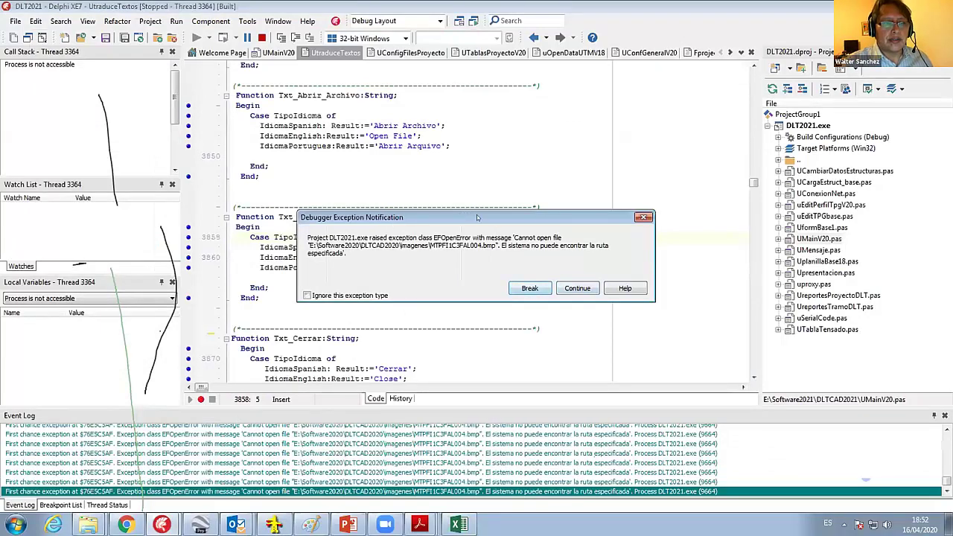
{"action": "left_click", "coordinate": [577, 288]}
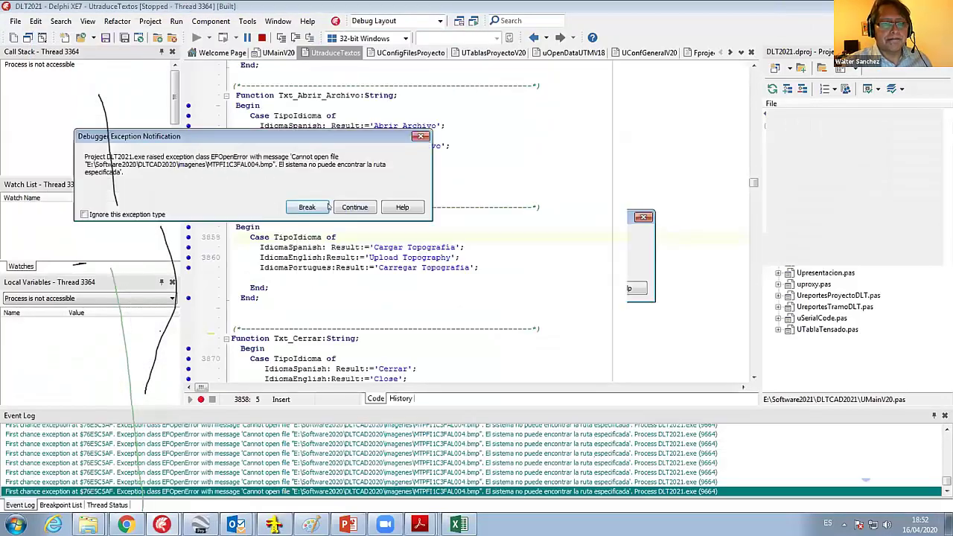
{"action": "left_click", "coordinate": [350, 207]}
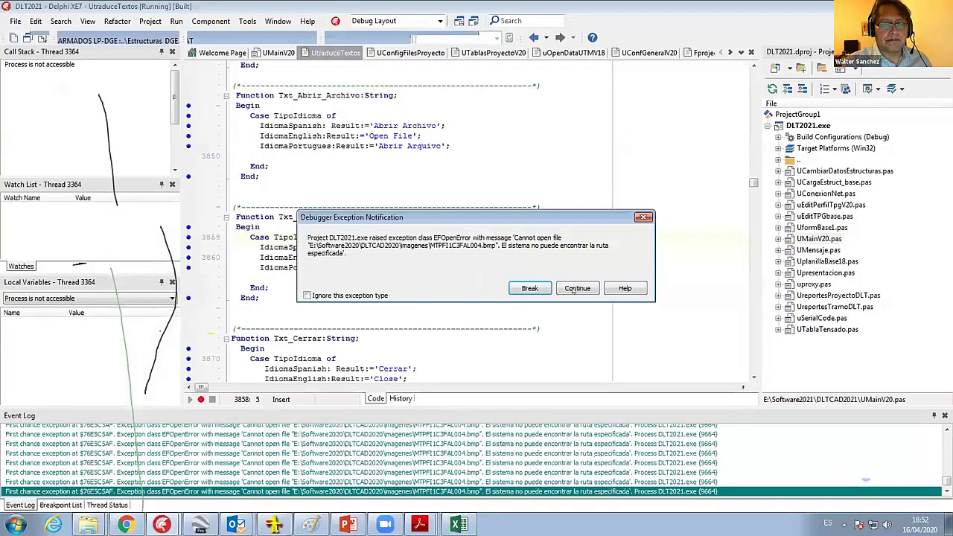
{"action": "left_click", "coordinate": [572, 290]}
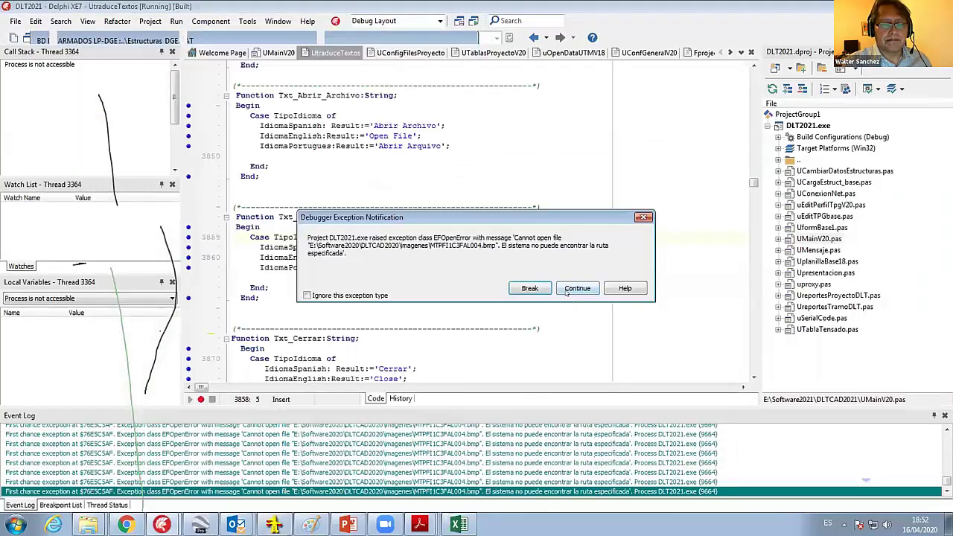
{"action": "left_click", "coordinate": [565, 290]}
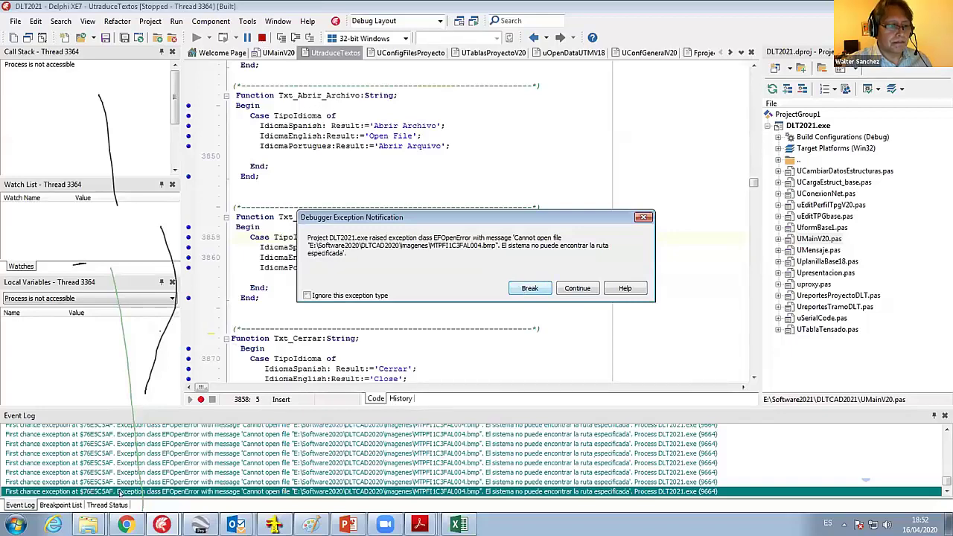
{"action": "key", "text": "Return"}
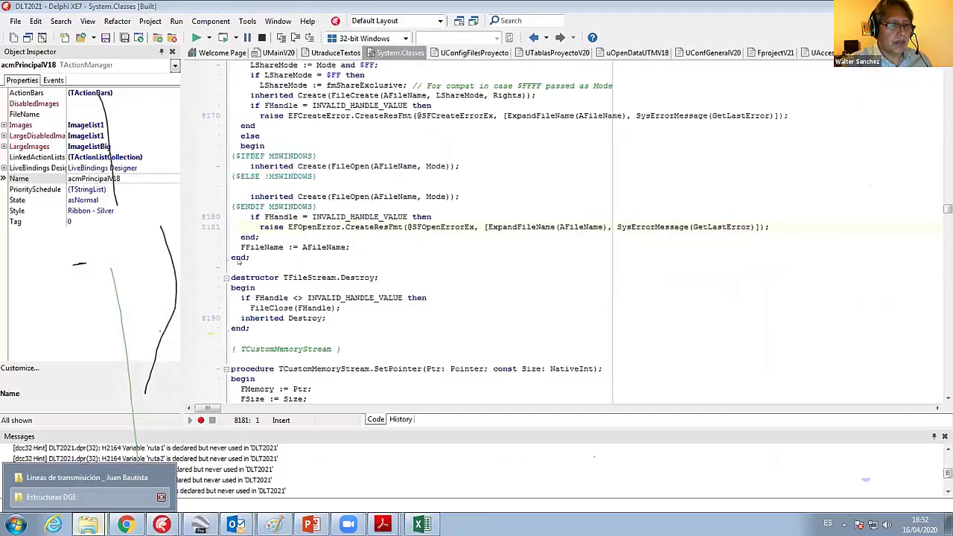
Launch DLT2020 from E:\Software2021\DLTCAD2021 in Windows Explorer.
{"action": "left_click", "coordinate": [88, 525]}
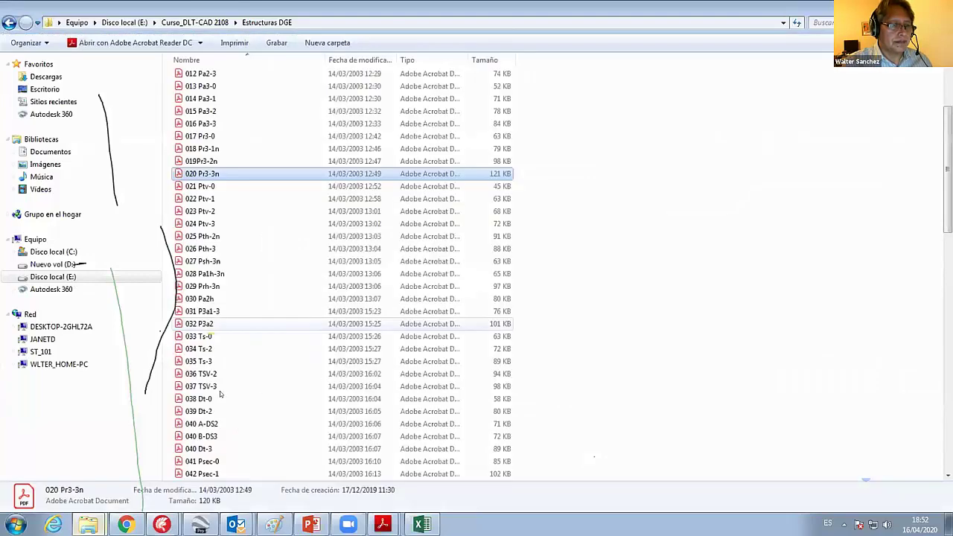
{"action": "key", "text": "BackSpace"}
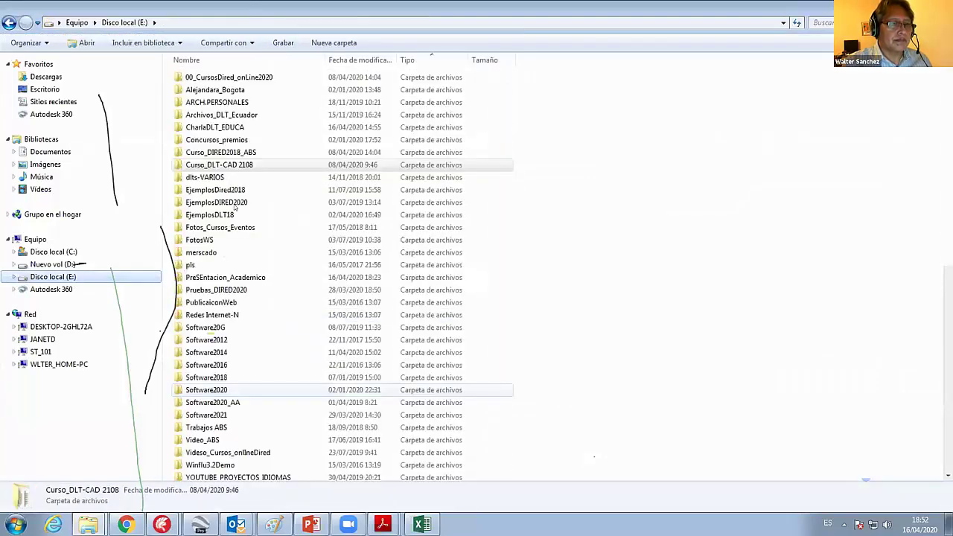
{"action": "double_click", "coordinate": [206, 415]}
{"action": "double_click", "coordinate": [216, 252]}
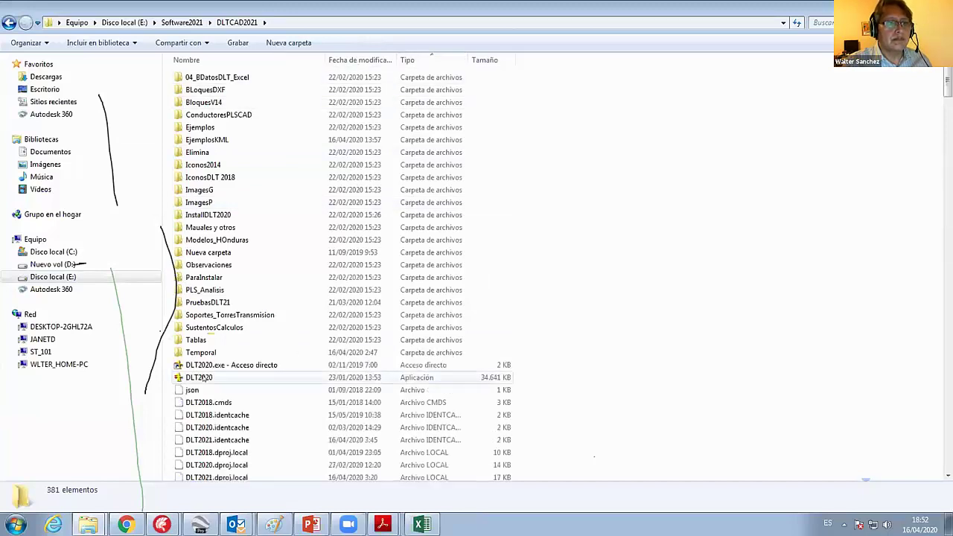
{"action": "double_click", "coordinate": [211, 377]}
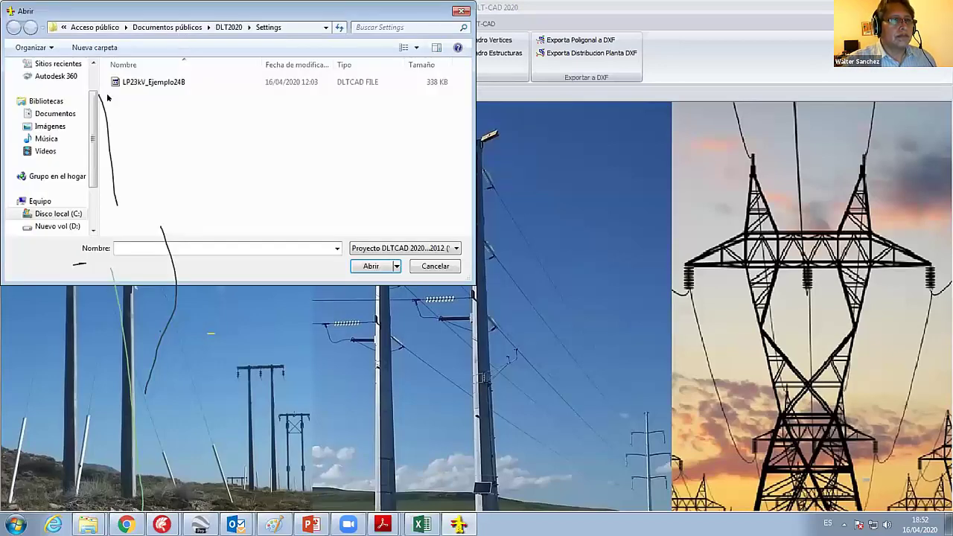
Open the LLP23kV_Universidad project from E:\PreSEntacion_Academico.
{"action": "left_click", "coordinate": [154, 82]}
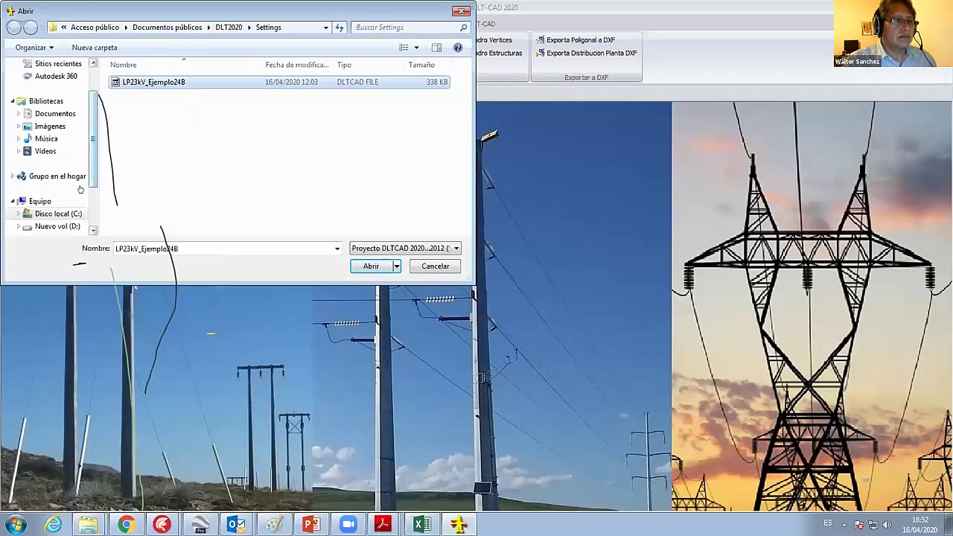
{"action": "scroll", "coordinate": [80, 189], "scroll_direction": "down", "scroll_amount": 2}
{"action": "left_click", "coordinate": [75, 189]}
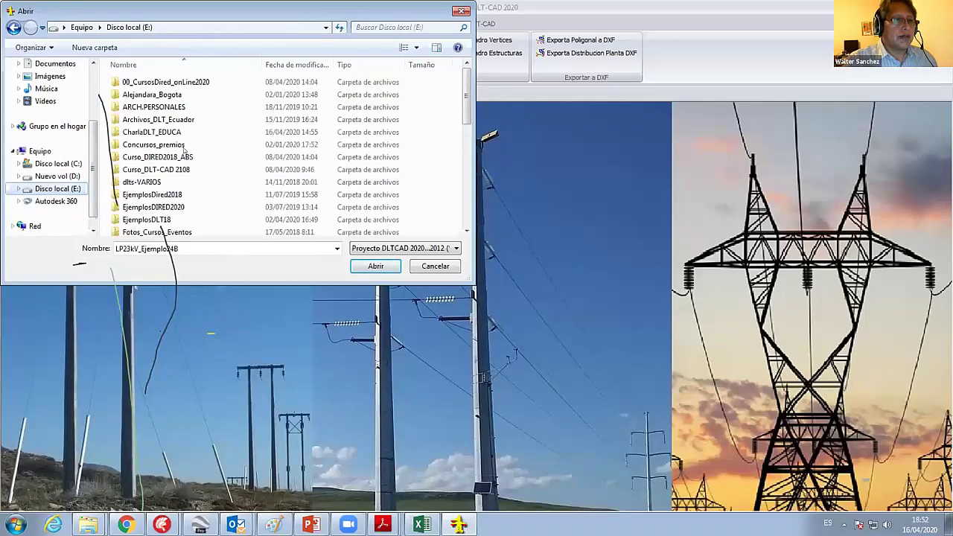
{"action": "scroll", "coordinate": [183, 150], "scroll_direction": "down", "scroll_amount": 3}
{"action": "double_click", "coordinate": [164, 156]}
{"action": "left_click", "coordinate": [160, 94]}
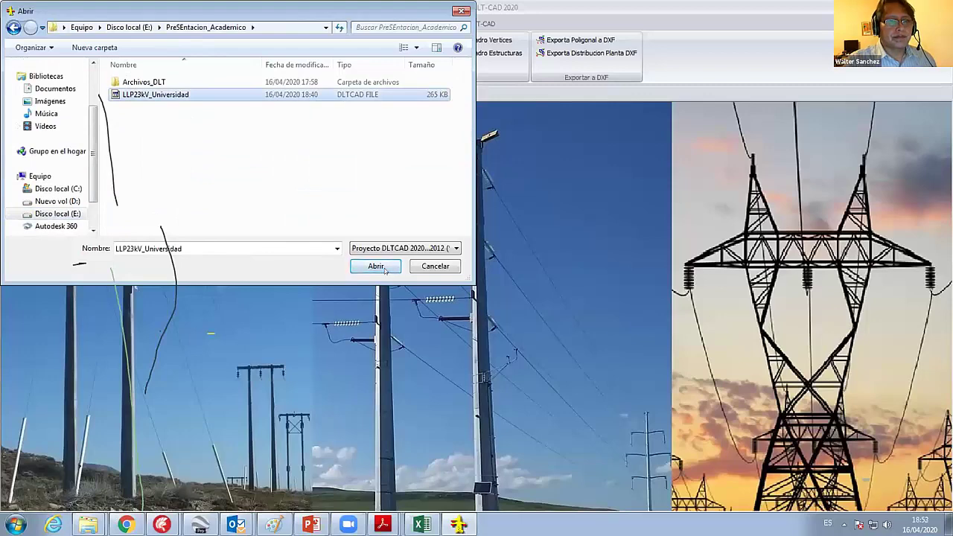
{"action": "left_click", "coordinate": [385, 269]}
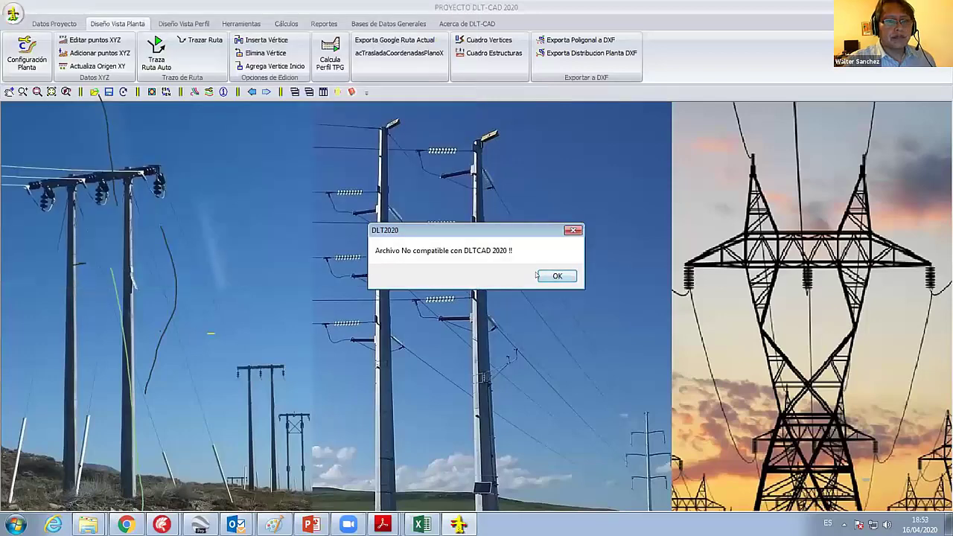
Acknowledge the incompatible-file error and quit with Salir de DLT-CAD.
{"action": "left_click", "coordinate": [552, 275]}
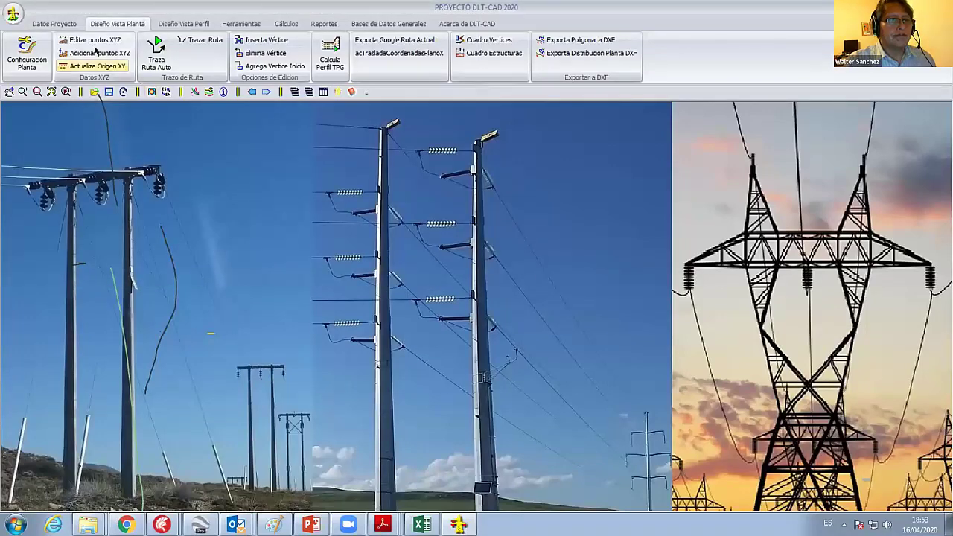
{"action": "left_click", "coordinate": [13, 15]}
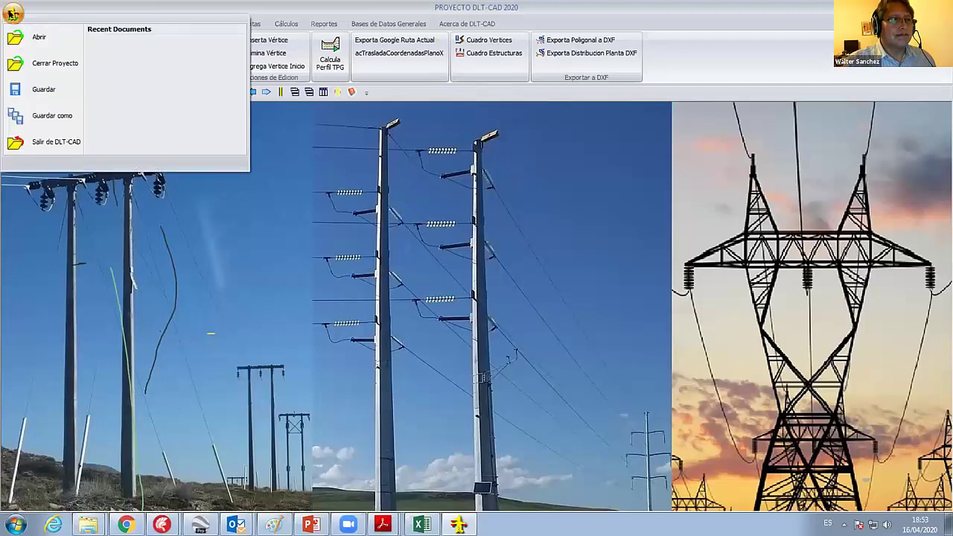
{"action": "left_click", "coordinate": [39, 37]}
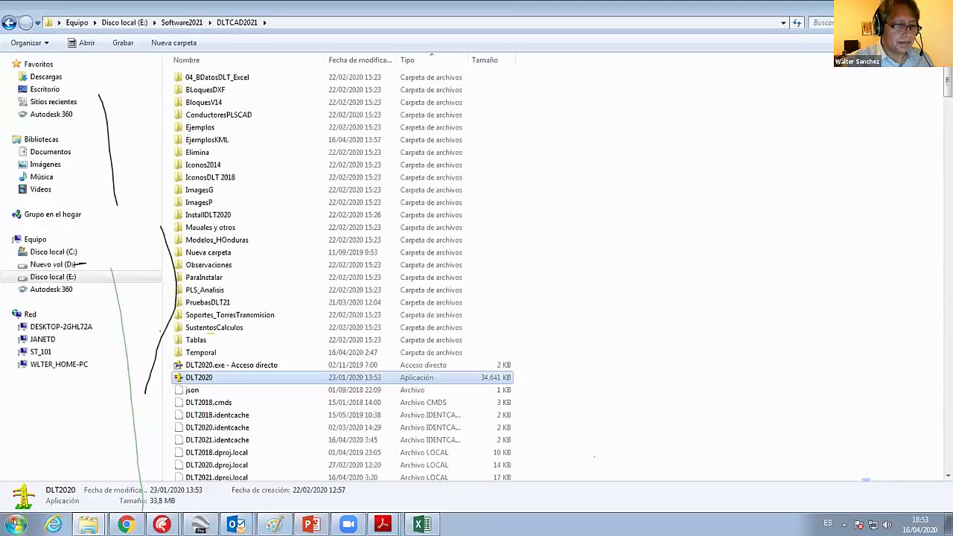
Check the Start list, then bring the DLT2018 Delphi project forward.
{"action": "left_click", "coordinate": [16, 523]}
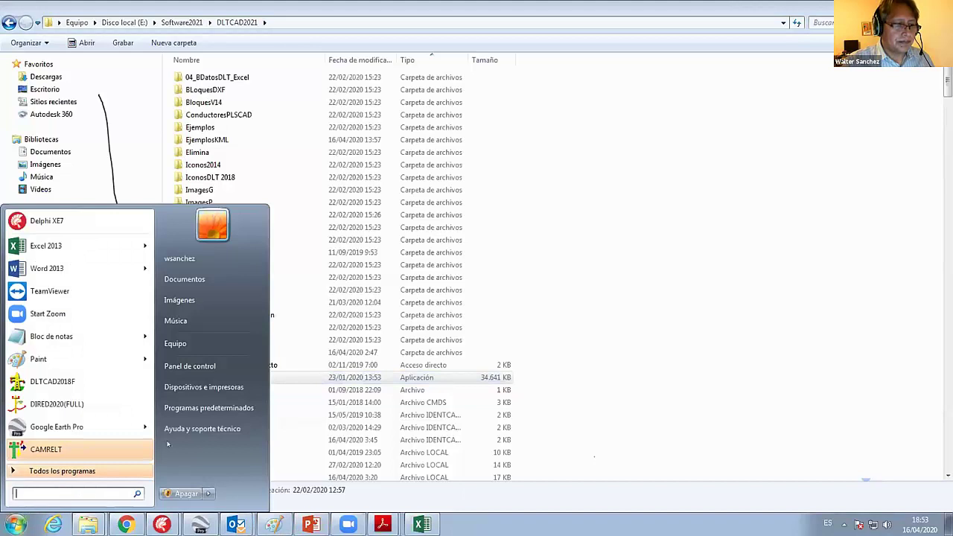
{"action": "left_click", "coordinate": [536, 377]}
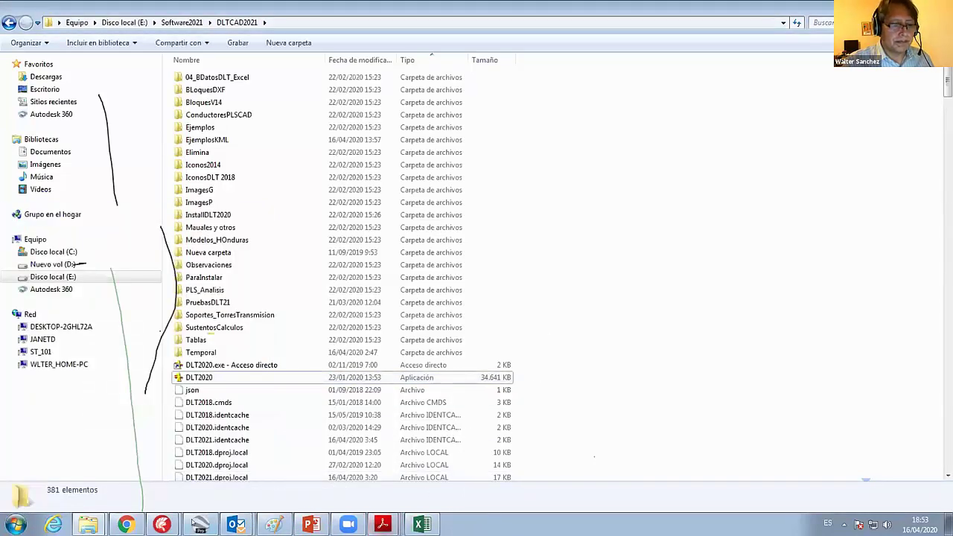
{"action": "left_click", "coordinate": [161, 525]}
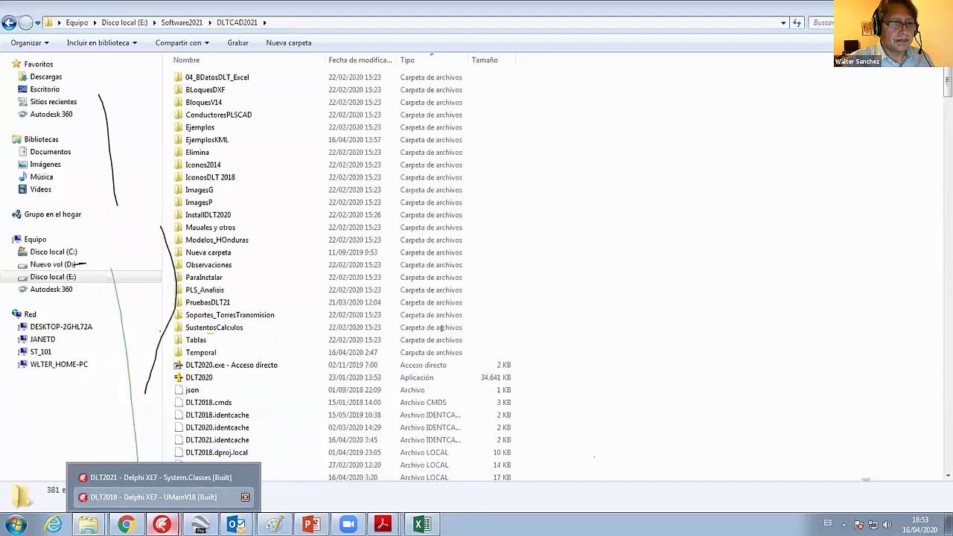
{"action": "left_click", "coordinate": [153, 496]}
{"action": "scroll", "coordinate": [415, 318], "scroll_direction": "up", "scroll_amount": 9}
{"action": "scroll", "coordinate": [414, 317], "scroll_direction": "up", "scroll_amount": 10}
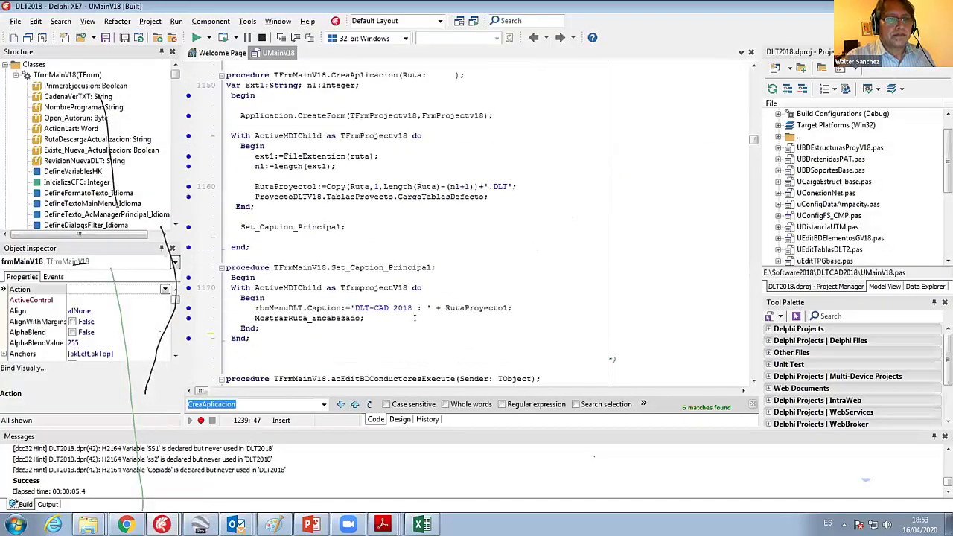
{"action": "scroll", "coordinate": [414, 318], "scroll_direction": "up", "scroll_amount": 1}
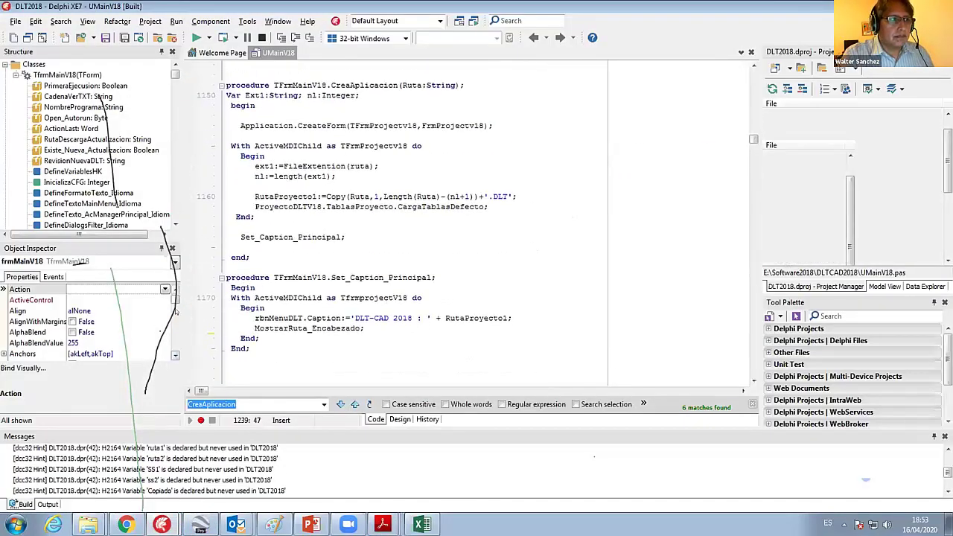
Switch to the DLT2021 Delphi project and compile and run it.
{"action": "left_click", "coordinate": [162, 525]}
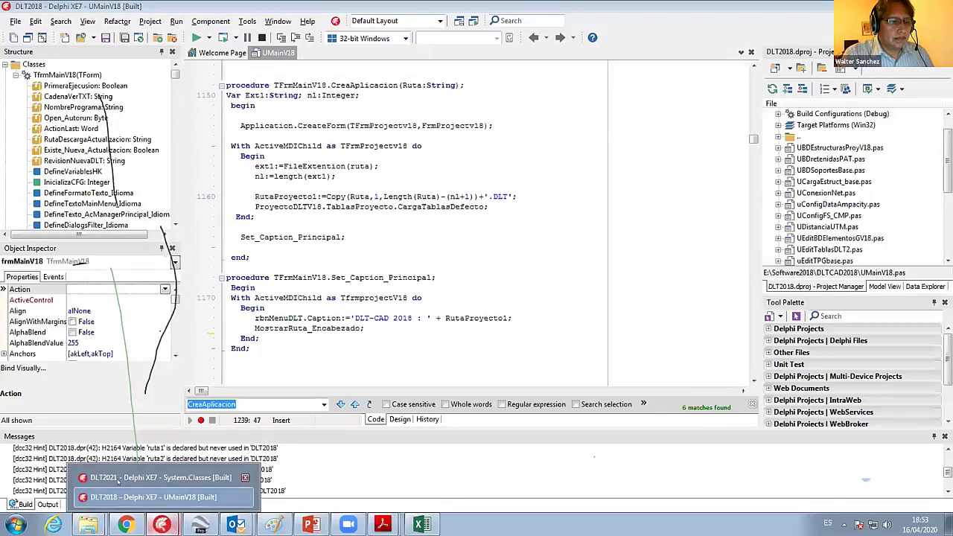
{"action": "left_click", "coordinate": [149, 492]}
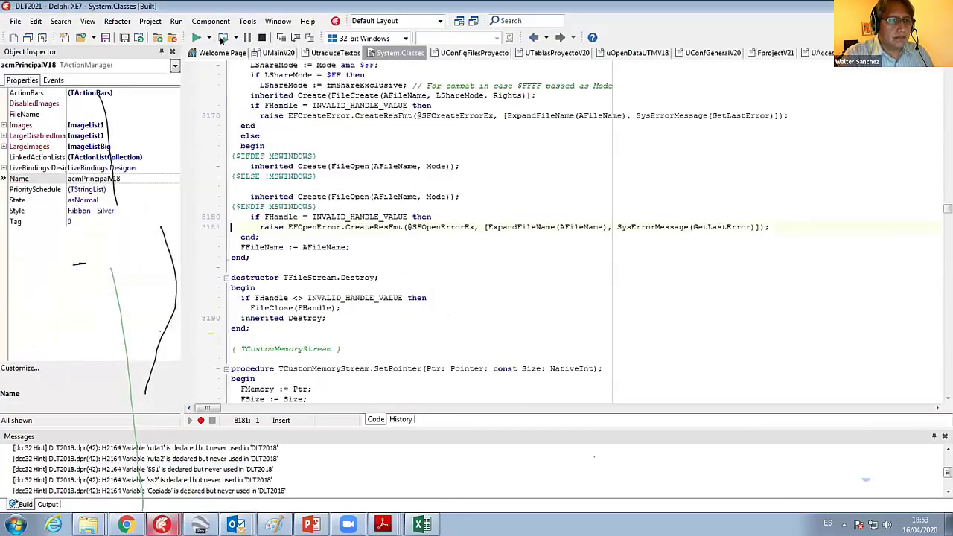
{"action": "left_click", "coordinate": [222, 38]}
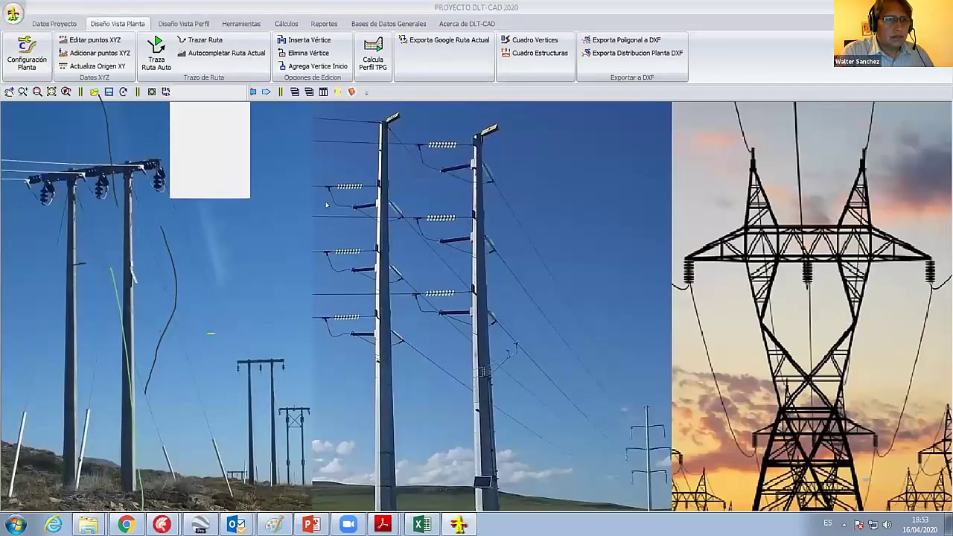
Open LLP23kV_Universidad.DLT and set the profile hypothesis H to Maxima Flecha.
{"action": "left_click", "coordinate": [169, 95]}
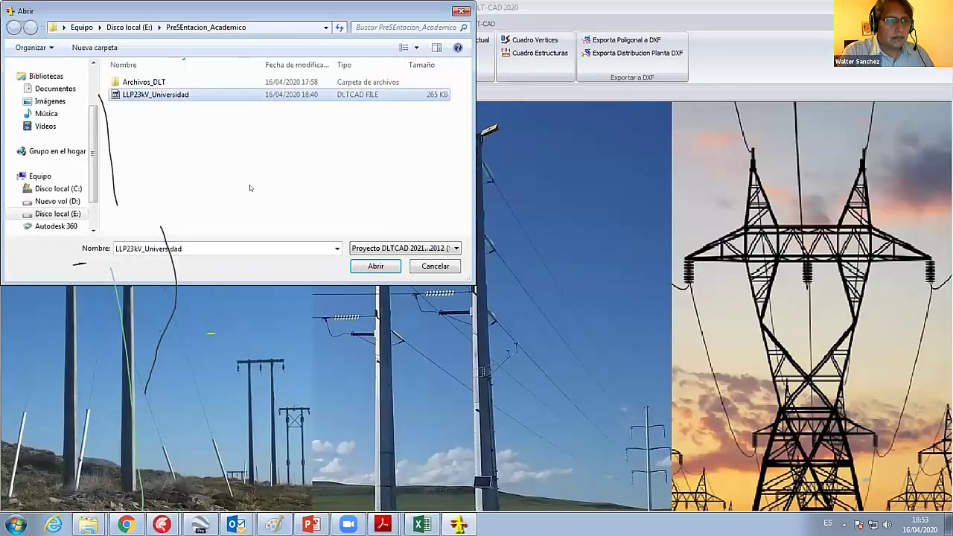
{"action": "left_click", "coordinate": [368, 266]}
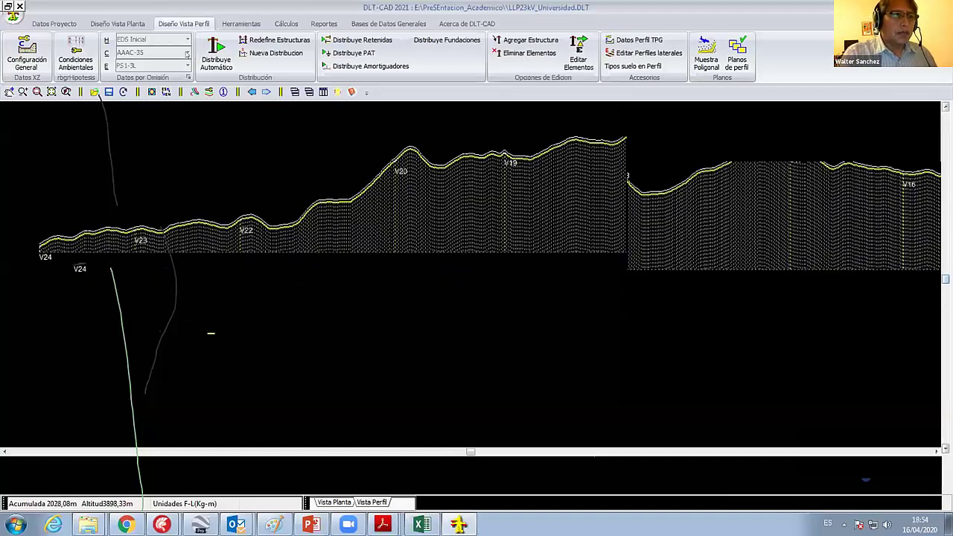
{"action": "left_click", "coordinate": [186, 39]}
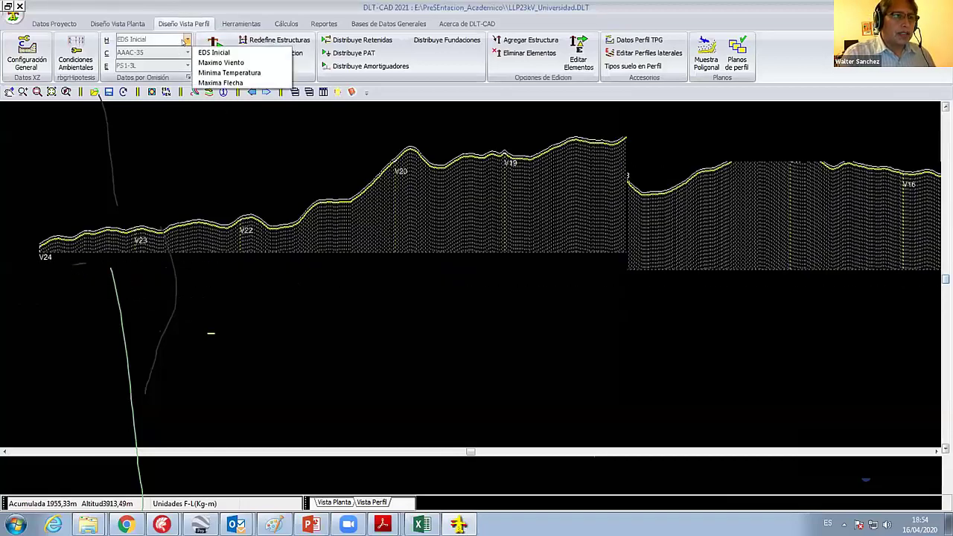
{"action": "left_click", "coordinate": [221, 82]}
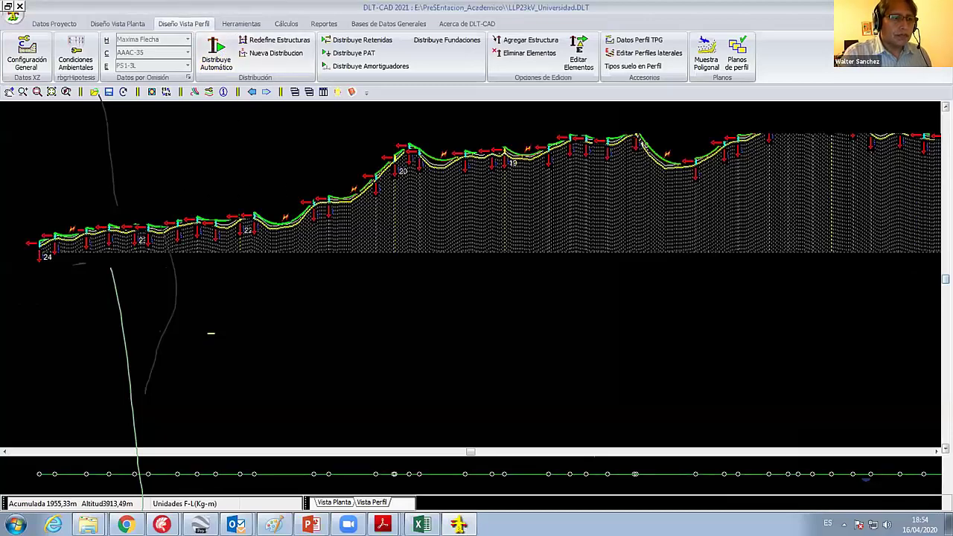
In Nueva Distribucion, enable Fin de Linea and set the anchor Armado to PR3-3L.
{"action": "left_click", "coordinate": [265, 53]}
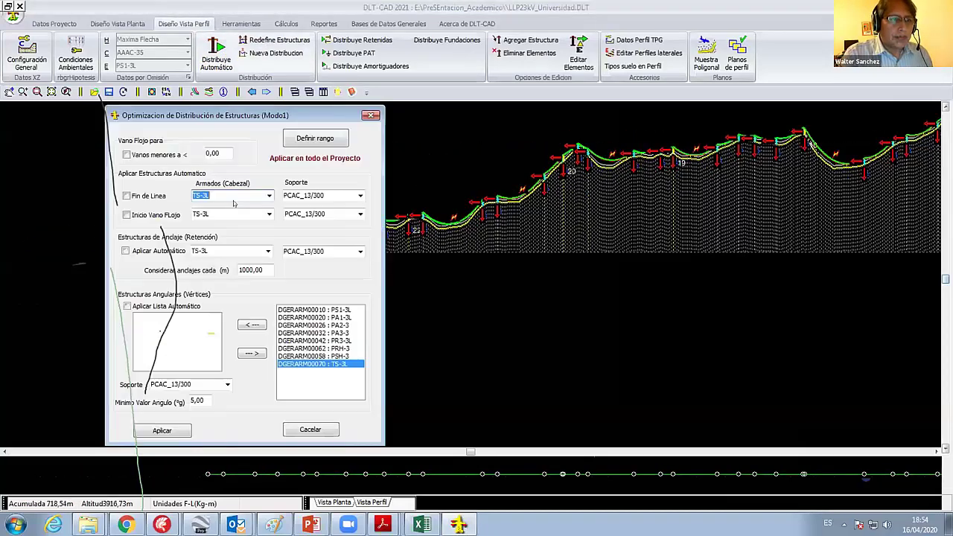
{"action": "left_click_drag", "start_coordinate": [238, 115], "coordinate": [336, 69]}
{"action": "left_click", "coordinate": [224, 149]}
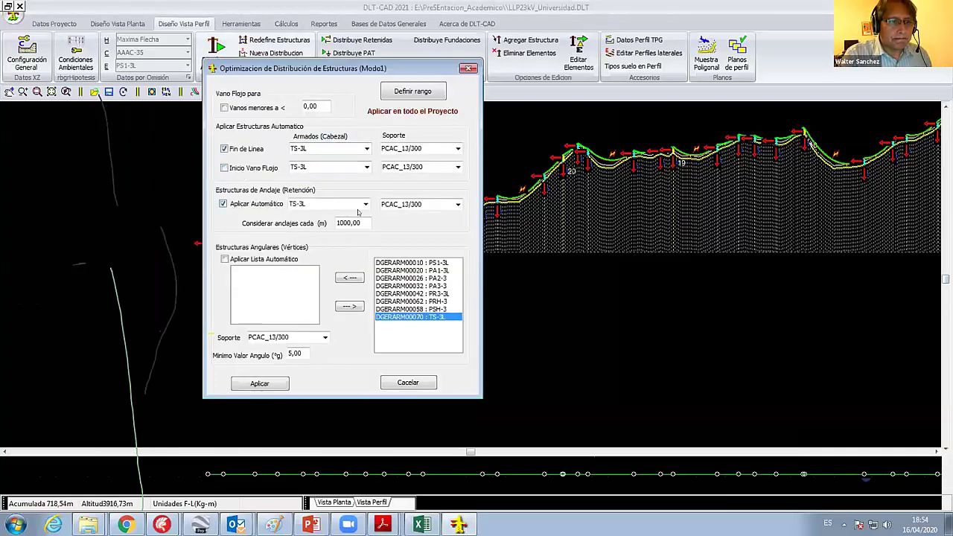
{"action": "left_click", "coordinate": [365, 204]}
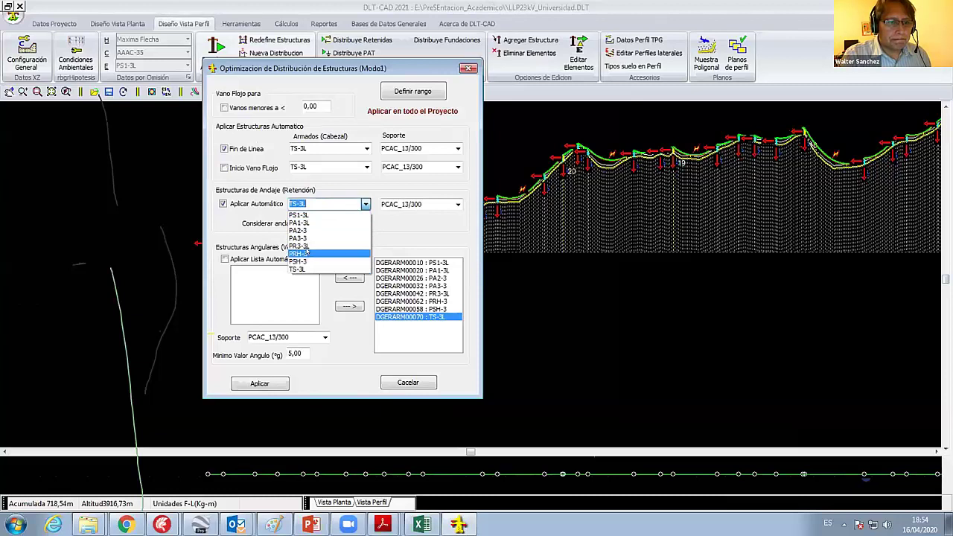
{"action": "left_click", "coordinate": [458, 204]}
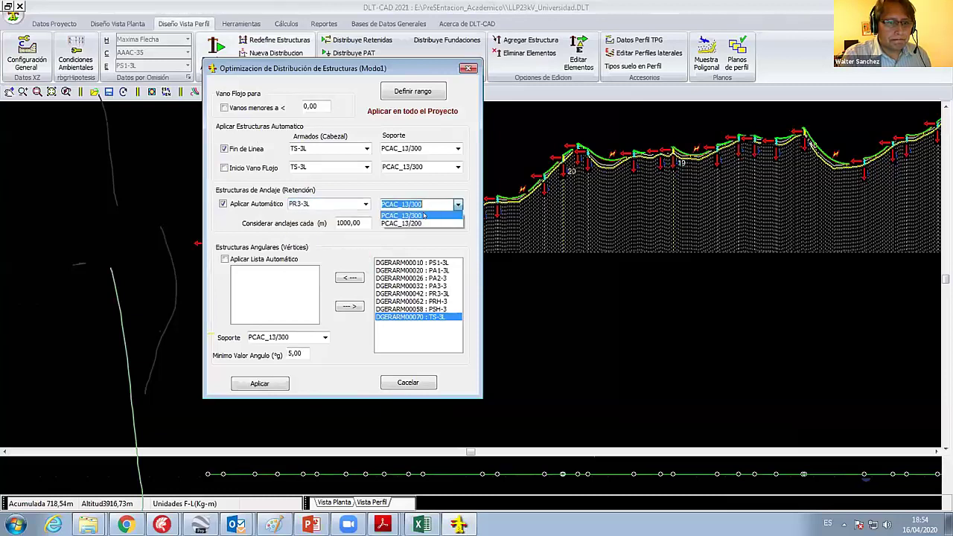
{"action": "left_click", "coordinate": [458, 204]}
Enable the automatic angle list with PA1-3L, PA2-3 and PA3-3, and apply the redistribution.
{"action": "left_click", "coordinate": [224, 259]}
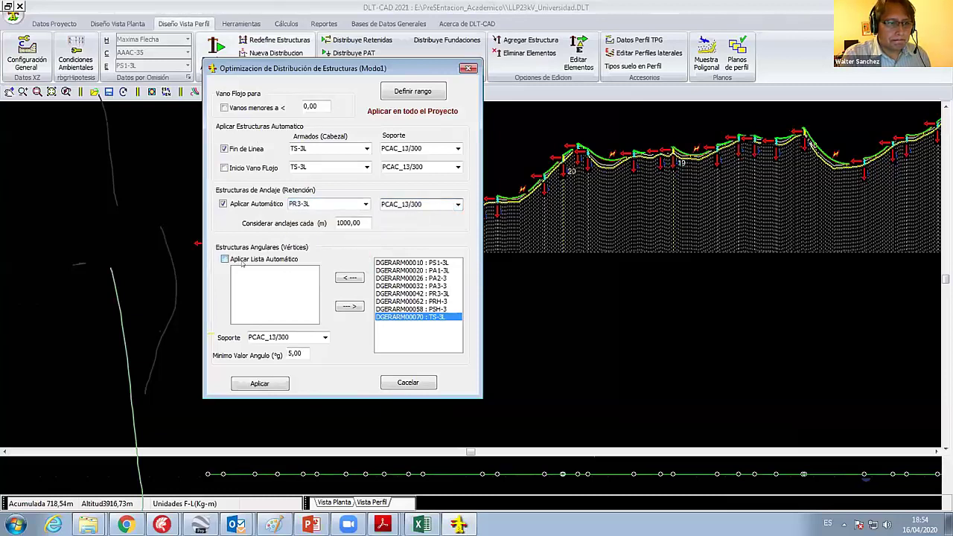
{"action": "left_click", "coordinate": [417, 270]}
{"action": "left_click", "coordinate": [347, 278]}
{"action": "left_click", "coordinate": [344, 280]}
{"action": "left_click", "coordinate": [401, 287]}
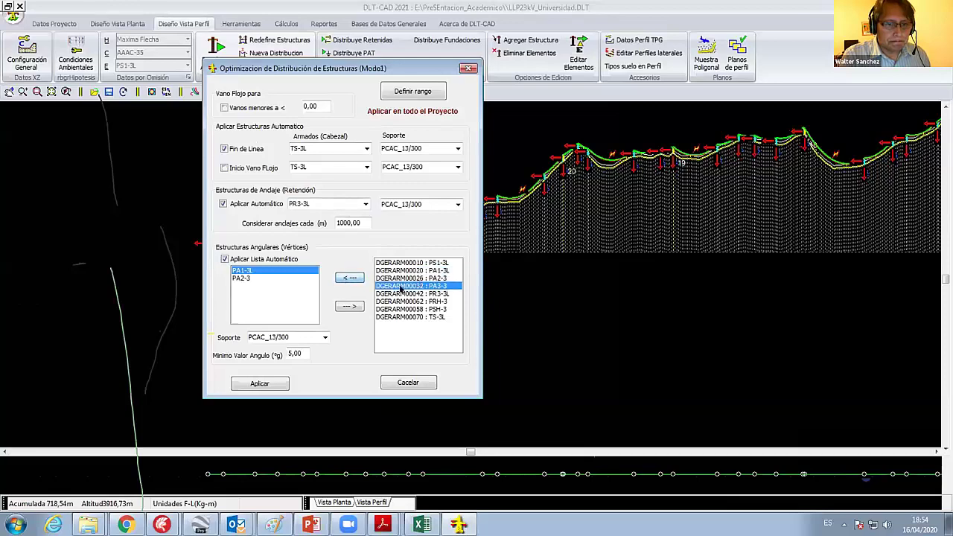
{"action": "left_click", "coordinate": [344, 280]}
{"action": "left_click", "coordinate": [259, 383]}
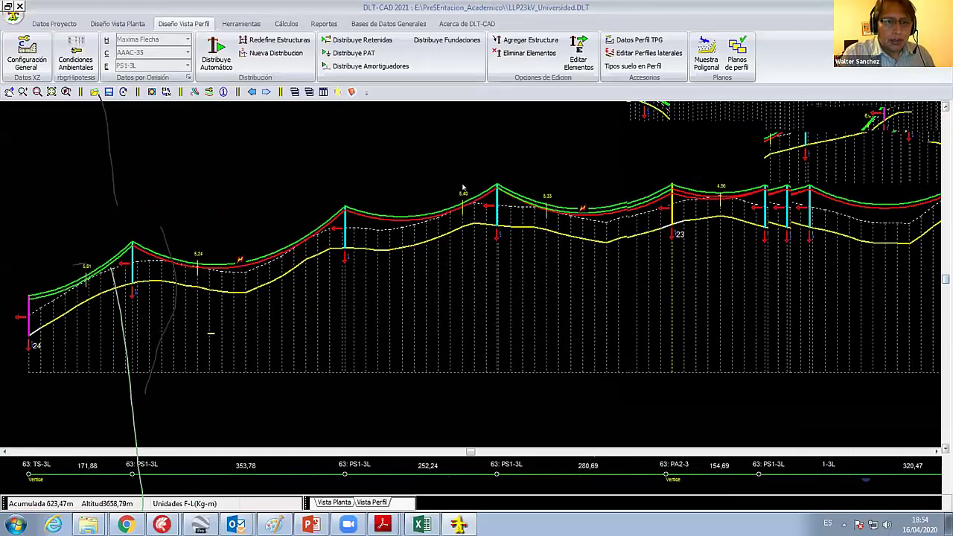
{"action": "right_click", "coordinate": [425, 156]}
Shift a support slightly left along the profile.
{"action": "left_click", "coordinate": [585, 248]}
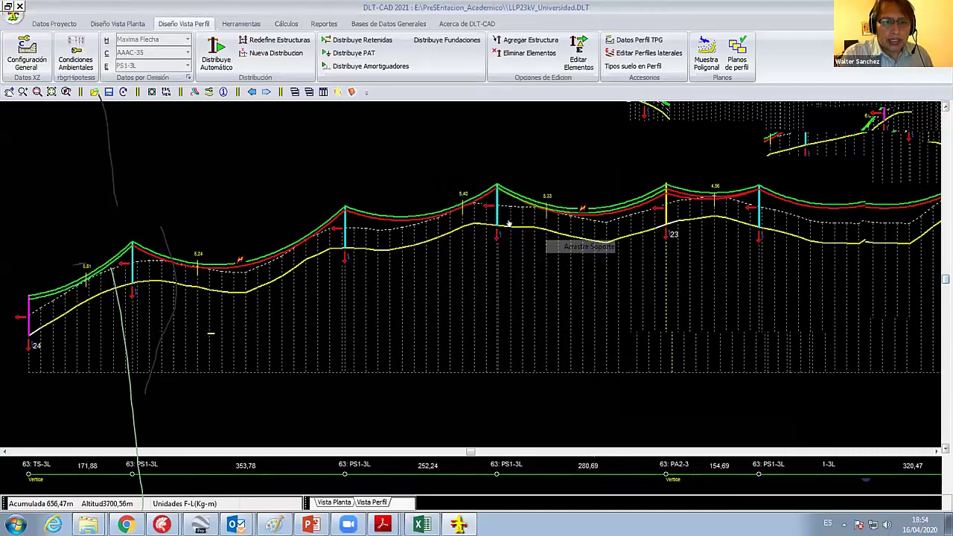
{"action": "left_click", "coordinate": [484, 223]}
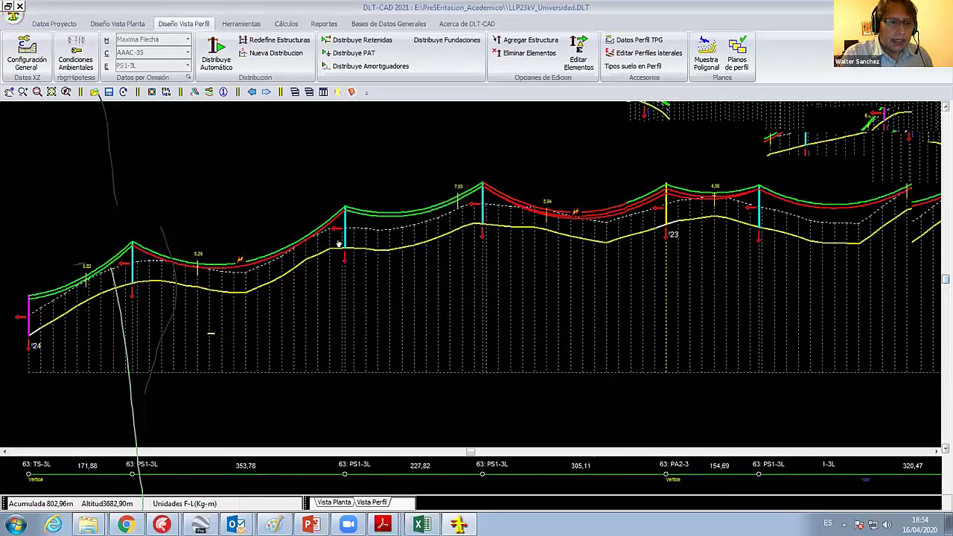
{"action": "left_click_drag", "start_coordinate": [339, 244], "coordinate": [321, 245]}
{"action": "right_click", "coordinate": [151, 170]}
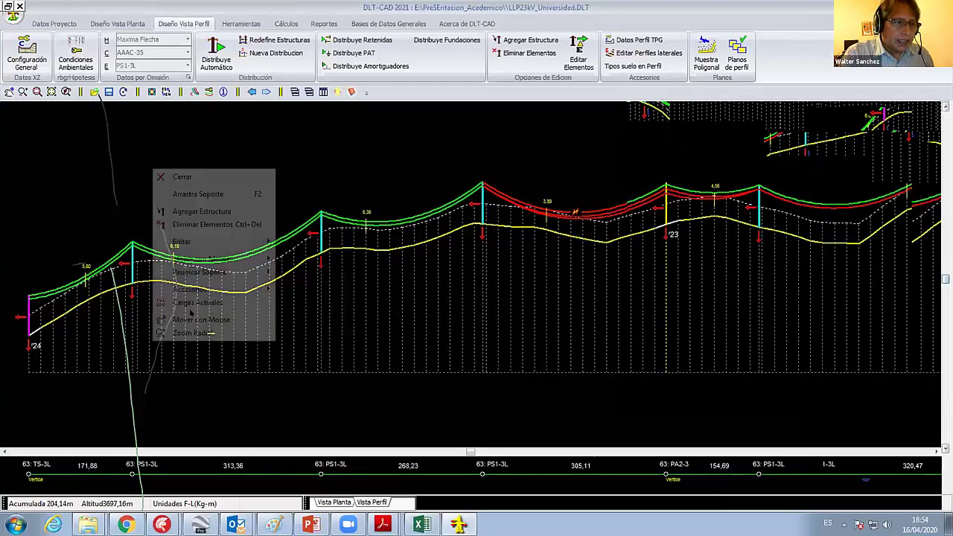
{"action": "left_click", "coordinate": [199, 319]}
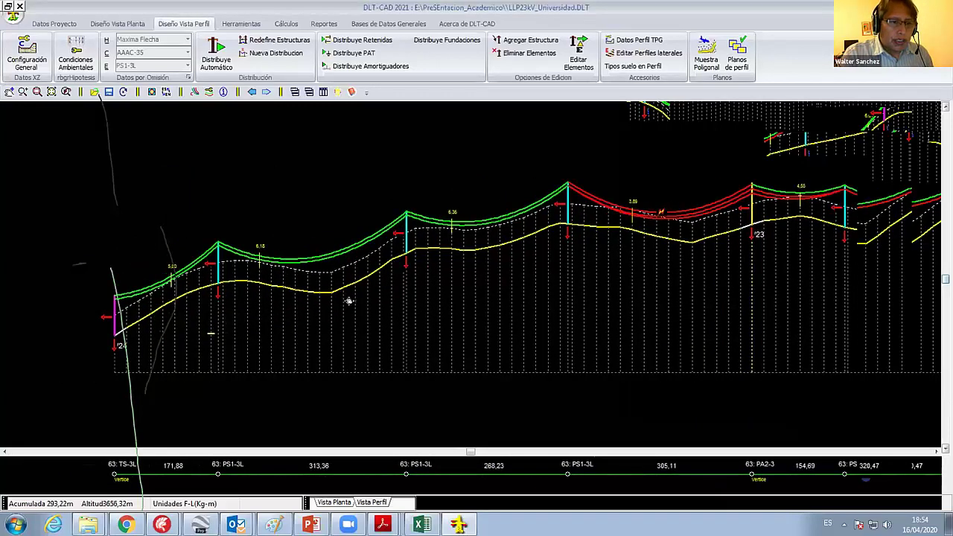
{"action": "right_click", "coordinate": [262, 281]}
{"action": "left_click", "coordinate": [298, 289]}
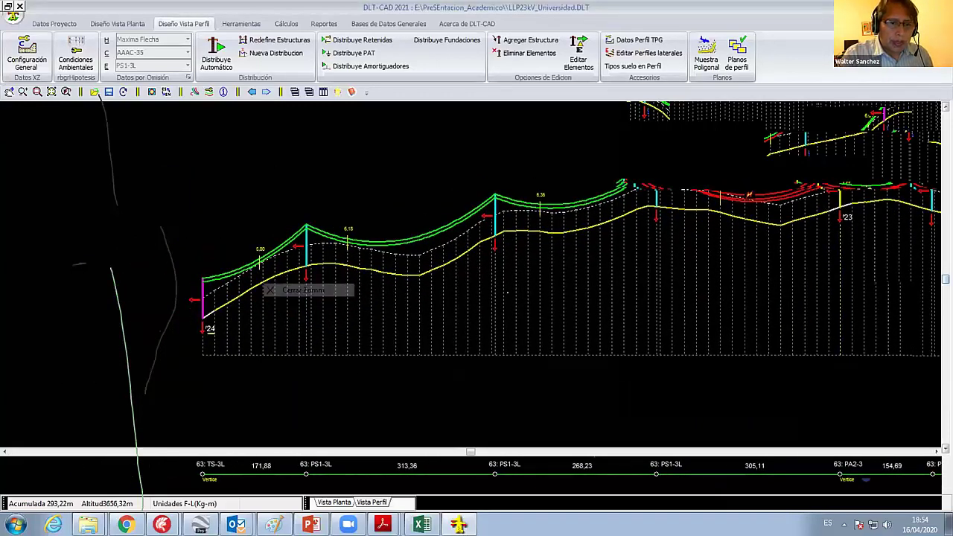
{"action": "right_click", "coordinate": [445, 279]}
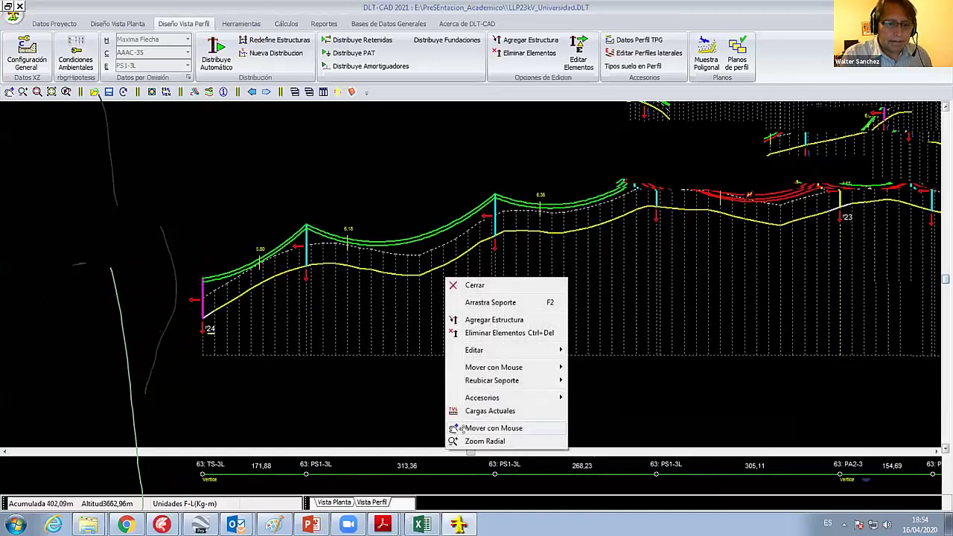
{"action": "left_click", "coordinate": [463, 428]}
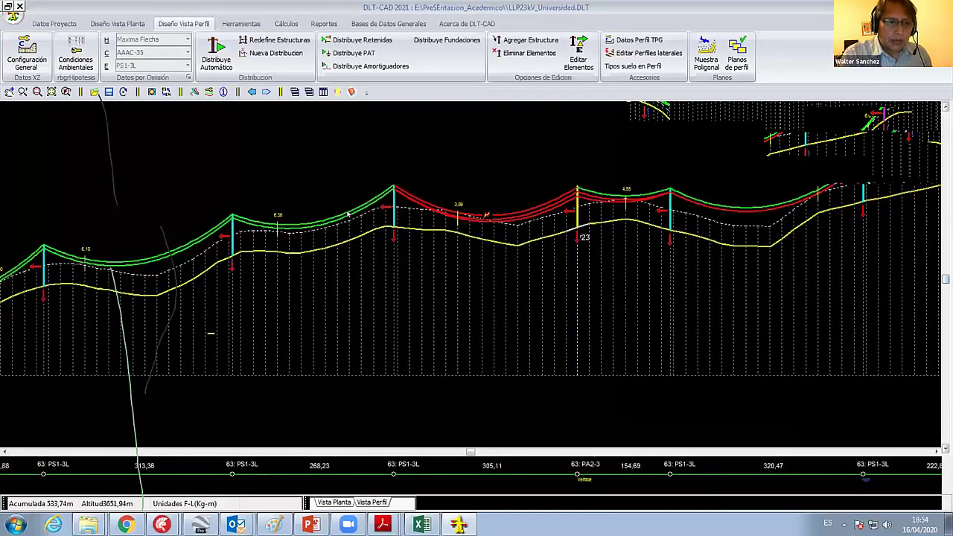
Add a new structure to the profile from the structure editing options.
{"action": "right_click", "coordinate": [363, 188]}
{"action": "left_click", "coordinate": [411, 228]}
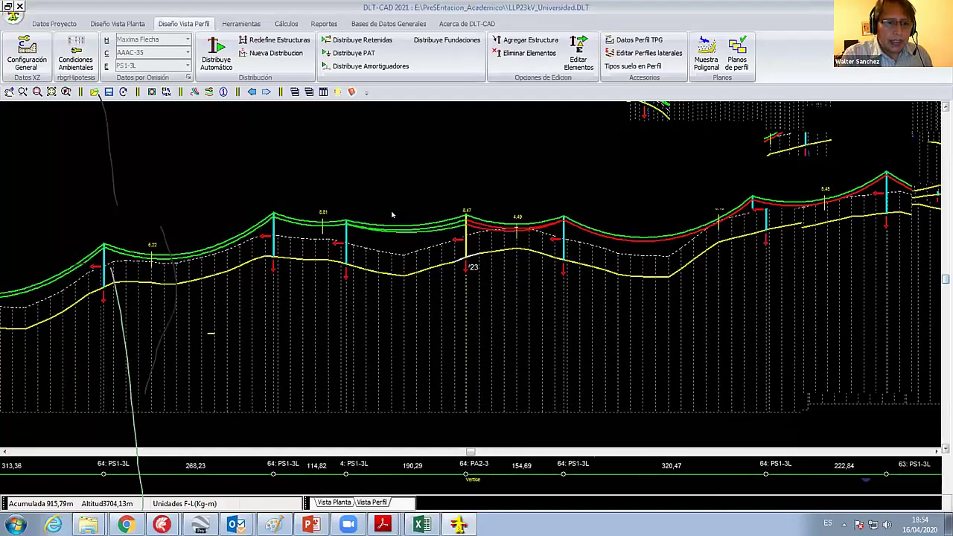
{"action": "right_click", "coordinate": [391, 214]}
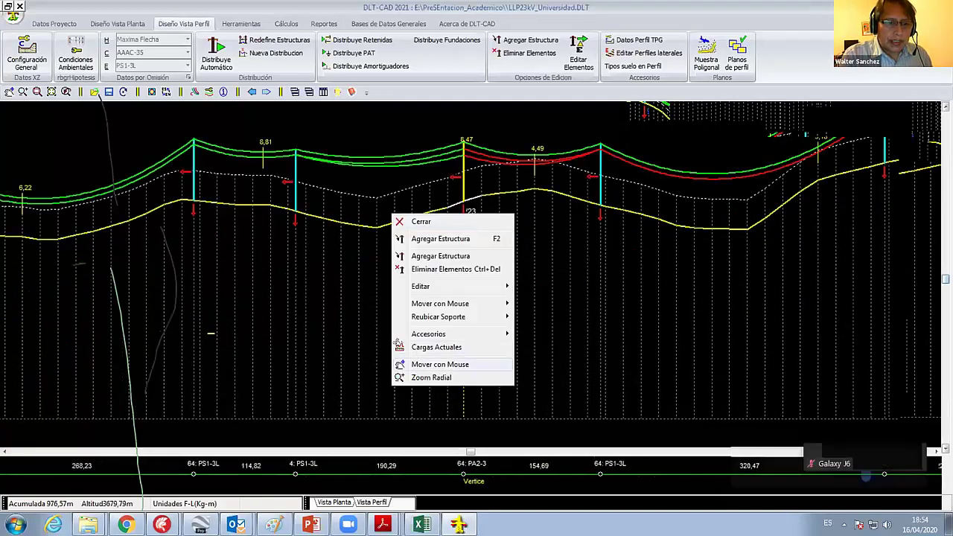
{"action": "left_click", "coordinate": [381, 294]}
{"action": "mouse_move", "coordinate": [439, 364]}
{"action": "right_click", "coordinate": [240, 159]}
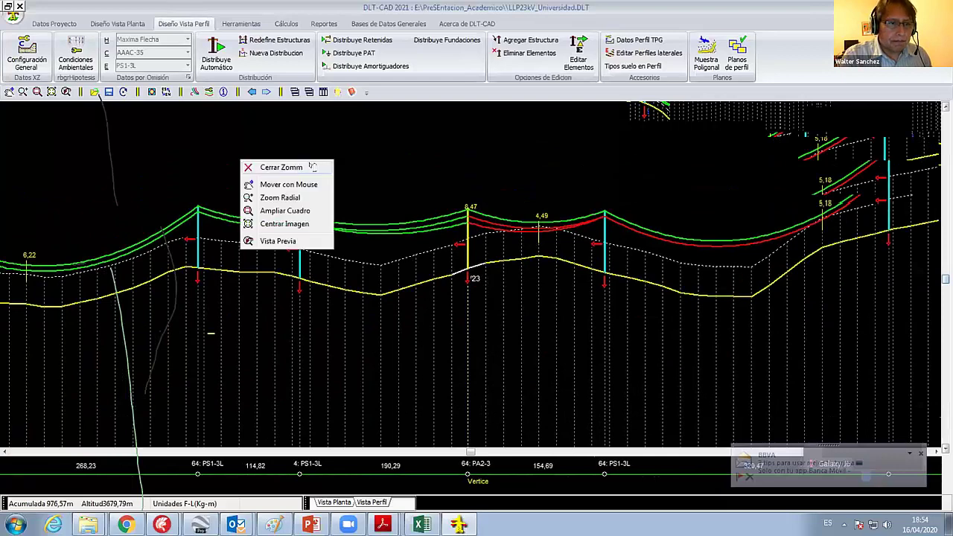
{"action": "right_click", "coordinate": [313, 164]}
Move the support past pole 23 back along the line, shortening that span from 328,54 to 310,86 m.
{"action": "left_click", "coordinate": [466, 254]}
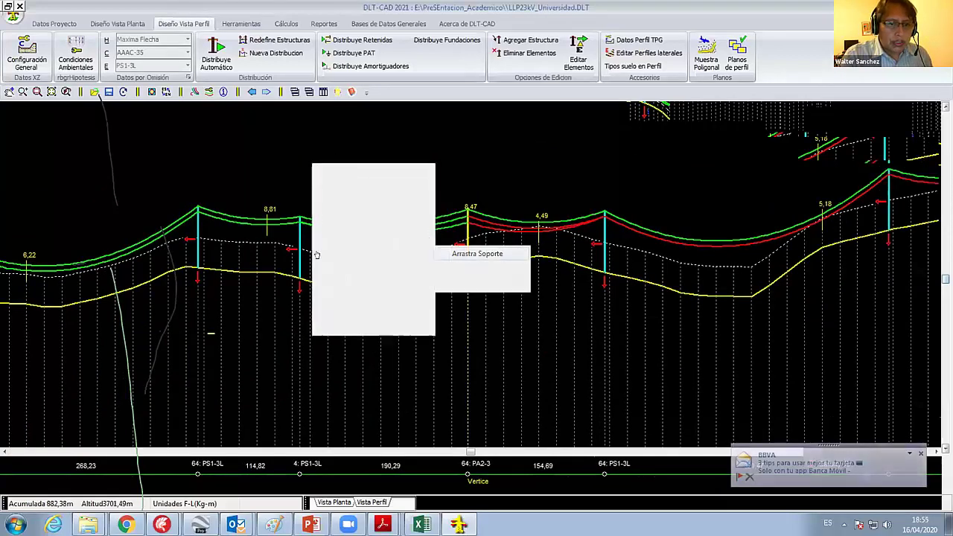
{"action": "left_click", "coordinate": [187, 263]}
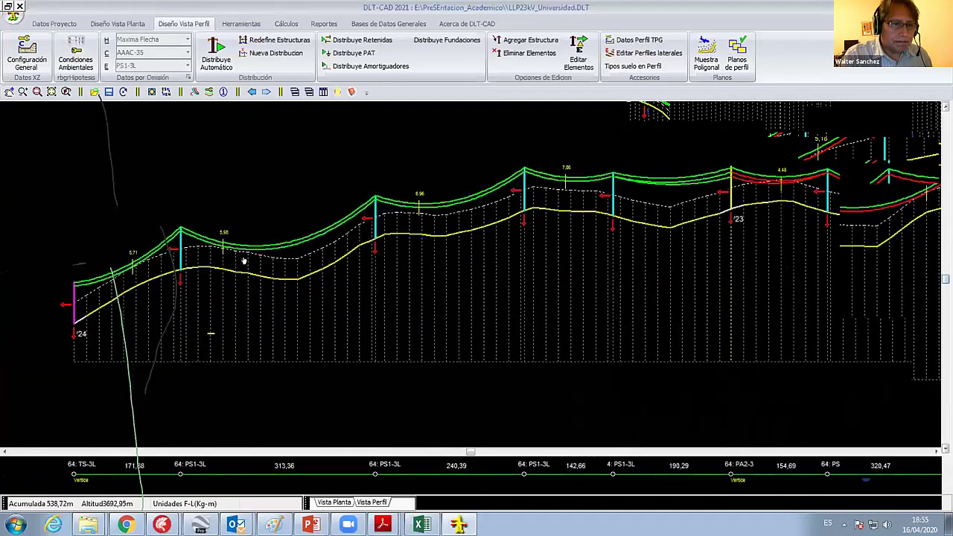
{"action": "scroll", "coordinate": [451, 274], "scroll_direction": "down", "scroll_amount": 1}
{"action": "scroll", "coordinate": [454, 254], "scroll_direction": "down", "scroll_amount": 1}
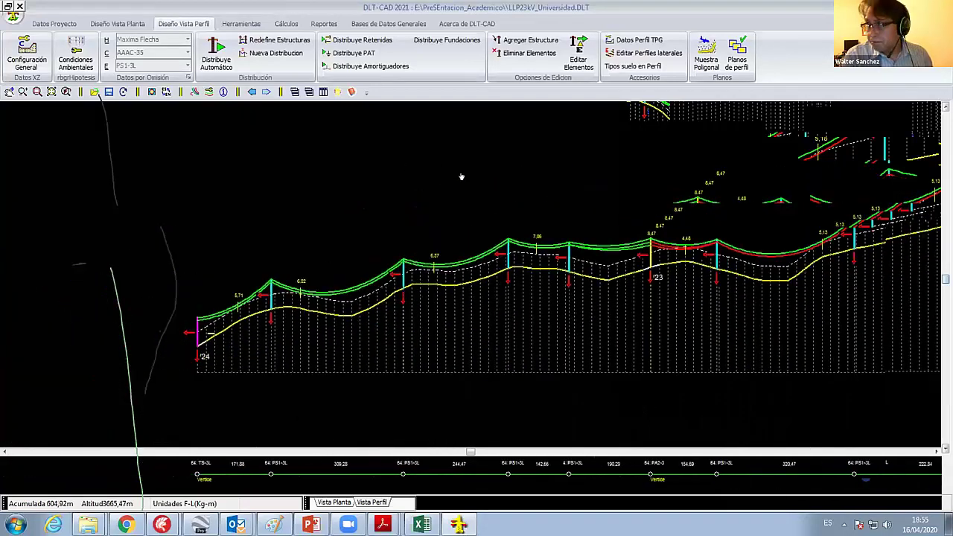
{"action": "middle_click_drag", "start_coordinate": [472, 158], "coordinate": [369, 246]}
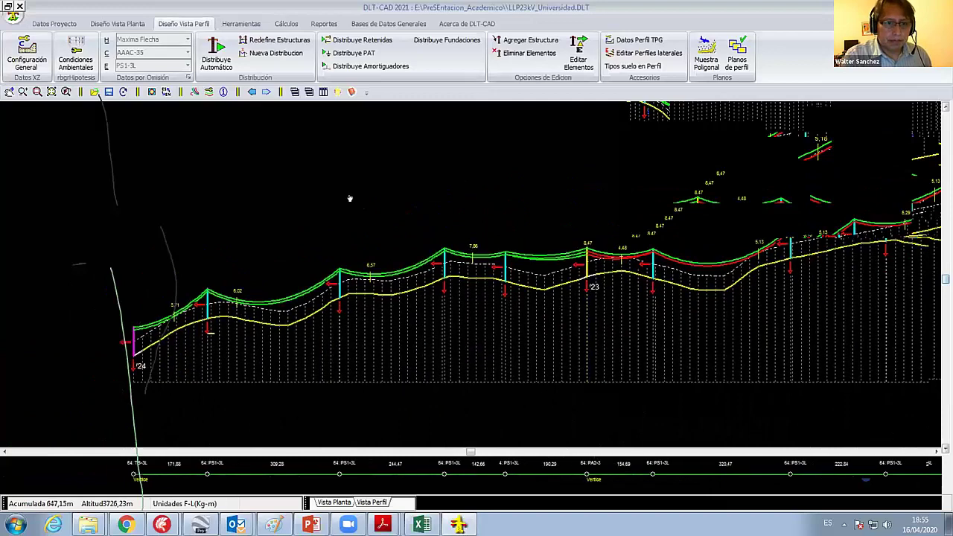
{"action": "scroll", "coordinate": [368, 246], "scroll_direction": "up", "scroll_amount": 3}
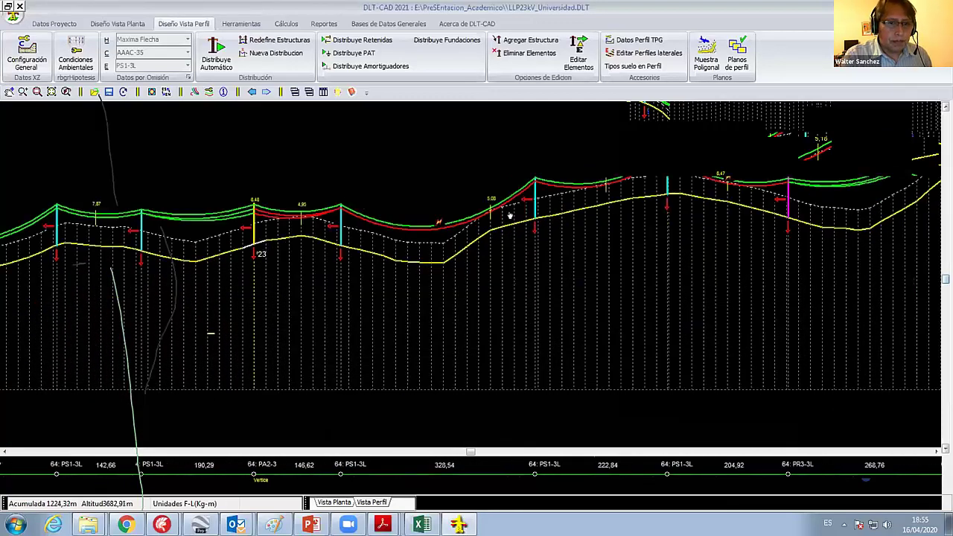
{"action": "key", "text": "Left"}
{"action": "key", "text": "Left"}
{"action": "key", "text": "Left"}
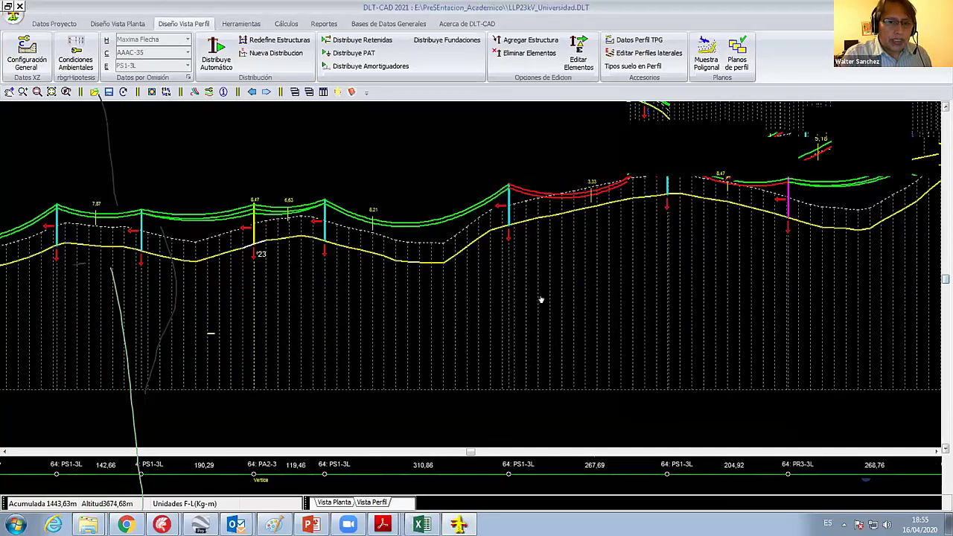
{"action": "scroll", "coordinate": [541, 300], "scroll_direction": "down", "scroll_amount": 2}
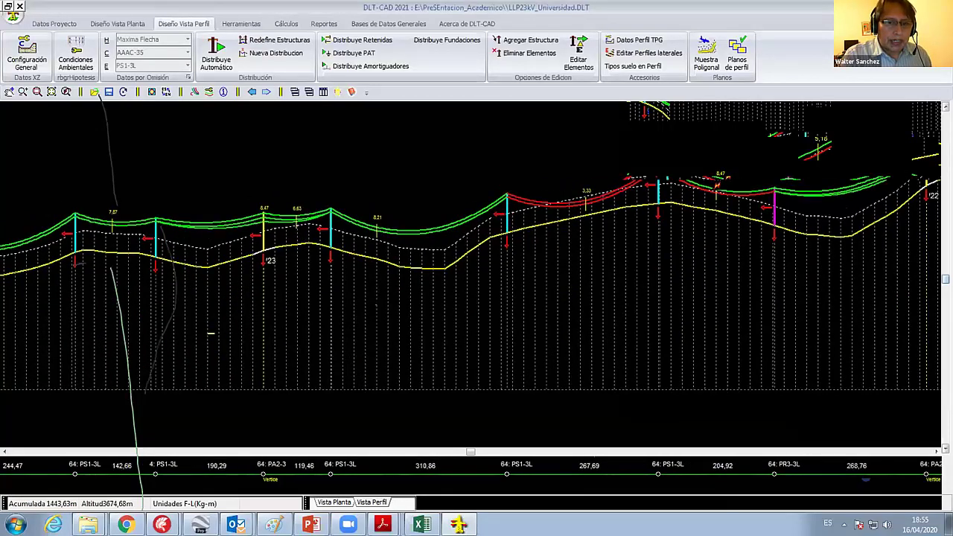
Drag a support pole between poles 23 and 22, giving spans 143,98, 168,12 and 160,51.
{"action": "right_click", "coordinate": [334, 167]}
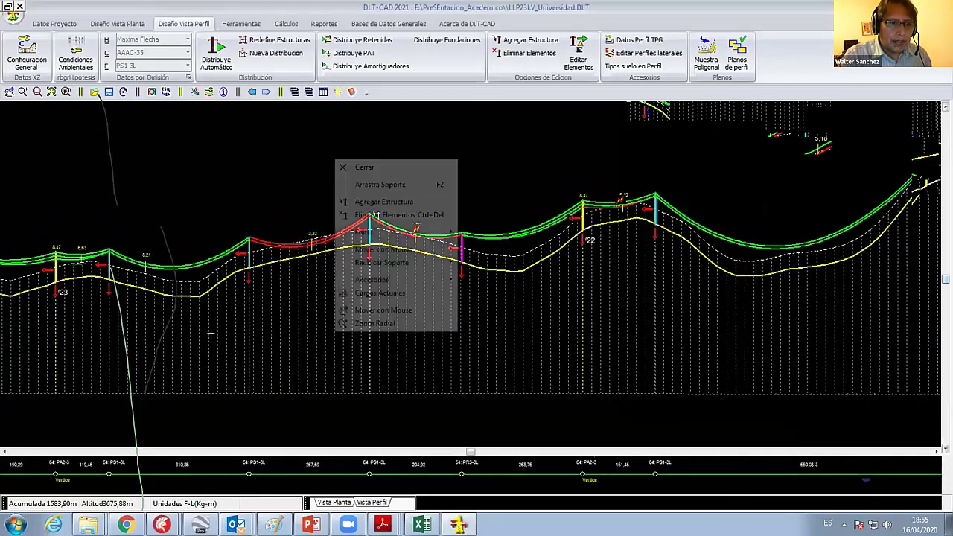
{"action": "right_click", "coordinate": [388, 161]}
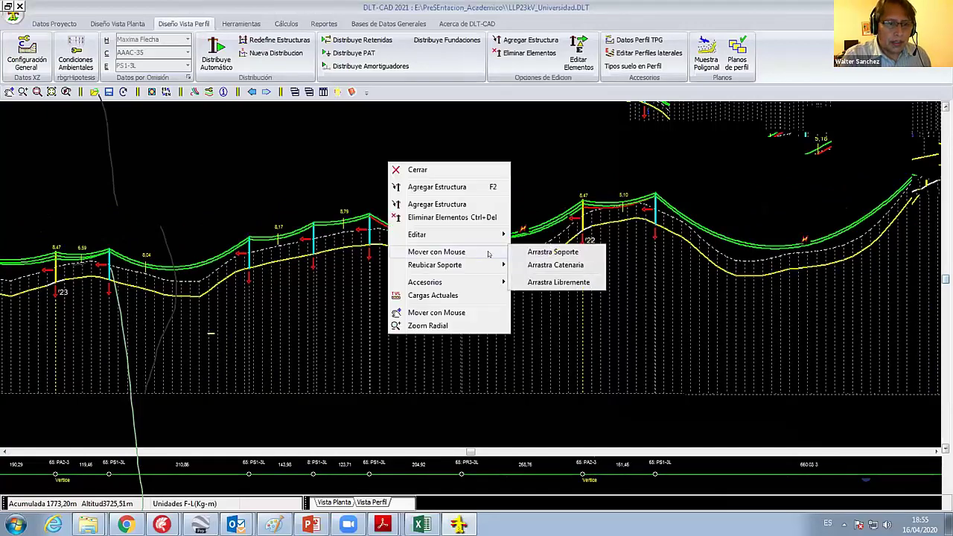
{"action": "left_click", "coordinate": [551, 251]}
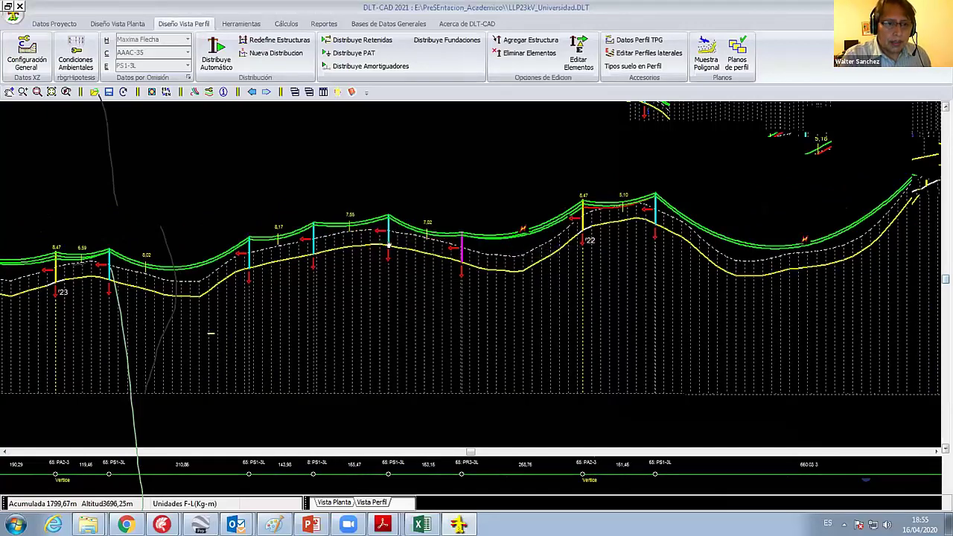
Pan the profile back to pole 24 at the line start to review the new spans.
{"action": "middle_click_drag", "start_coordinate": [339, 293], "coordinate": [450, 312]}
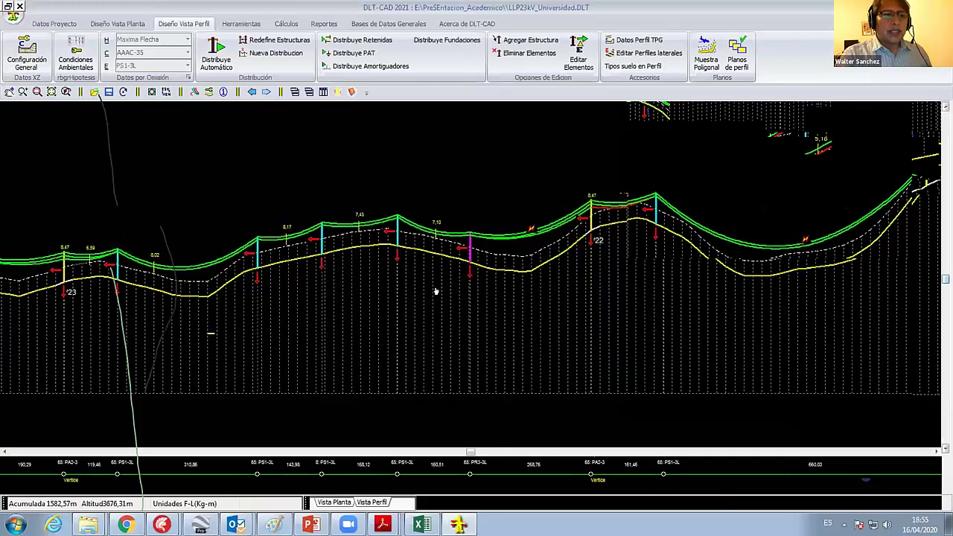
{"action": "scroll", "coordinate": [450, 312], "scroll_direction": "left", "scroll_amount": 2}
{"action": "scroll", "coordinate": [330, 286], "scroll_direction": "left", "scroll_amount": 5}
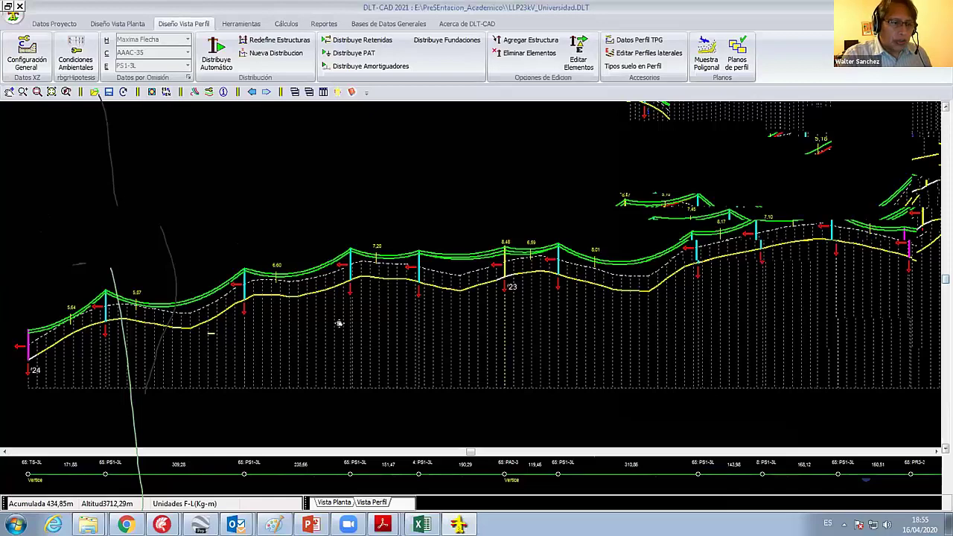
{"action": "middle_click_drag", "start_coordinate": [334, 313], "coordinate": [405, 319]}
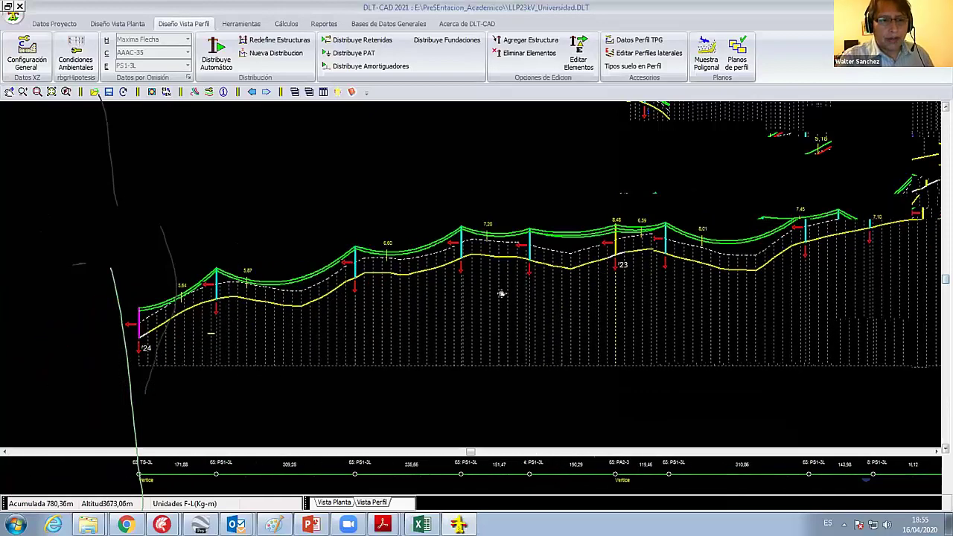
{"action": "scroll", "coordinate": [425, 298], "scroll_direction": "right", "scroll_amount": 2}
{"action": "scroll", "coordinate": [428, 277], "scroll_direction": "right", "scroll_amount": 1}
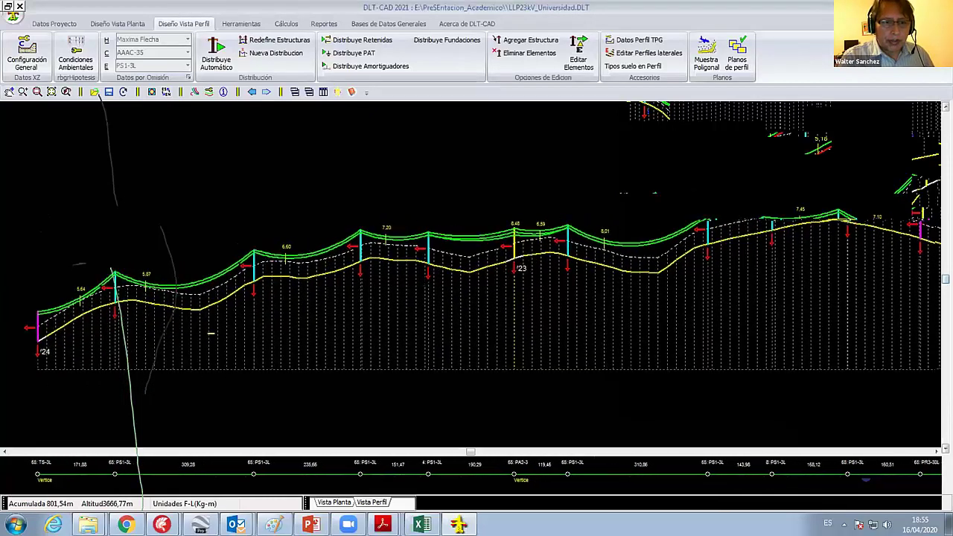
{"action": "scroll", "coordinate": [401, 301], "scroll_direction": "up", "scroll_amount": 1}
{"action": "scroll", "coordinate": [373, 238], "scroll_direction": "up", "scroll_amount": 1}
{"action": "scroll", "coordinate": [347, 177], "scroll_direction": "up", "scroll_amount": 1}
{"action": "right_click", "coordinate": [275, 171]}
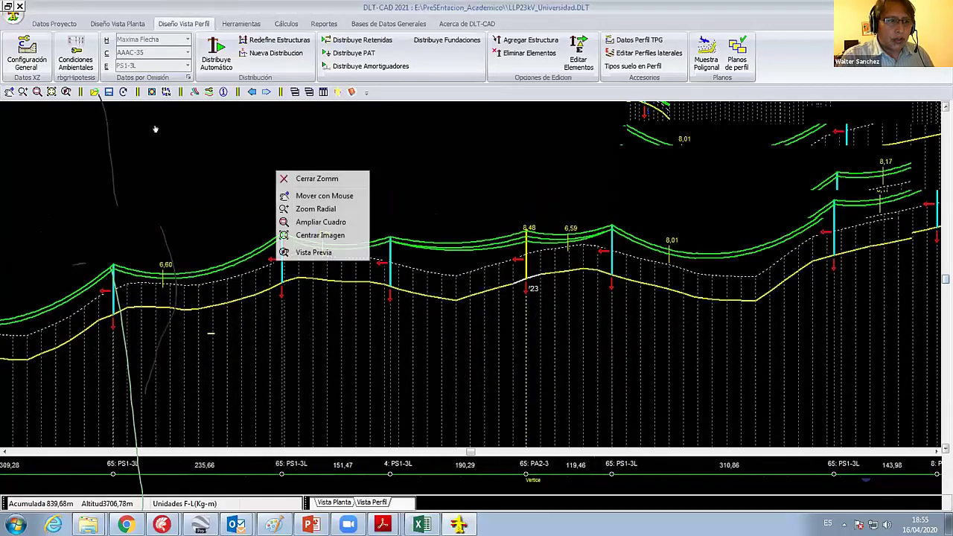
{"action": "right_click", "coordinate": [318, 180]}
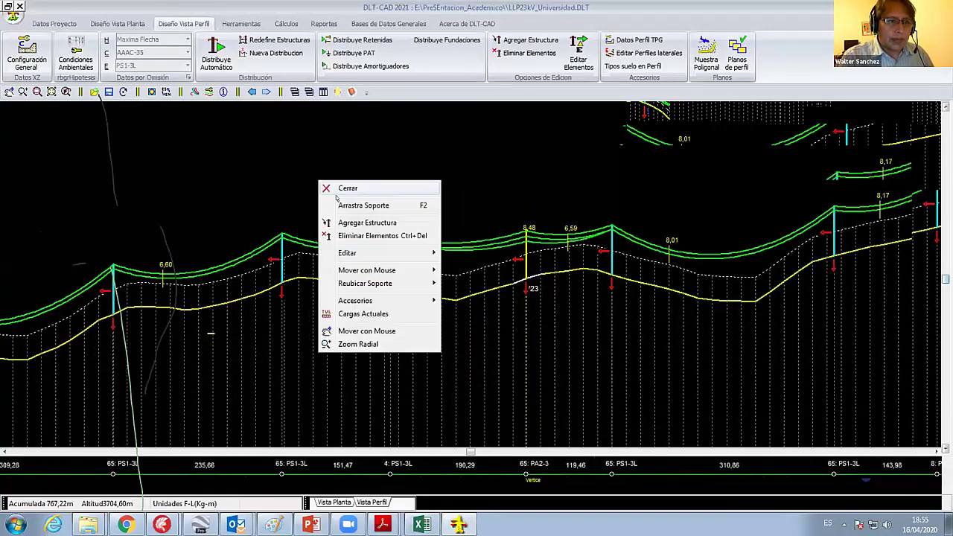
{"action": "key", "text": "Escape"}
{"action": "scroll", "coordinate": [439, 321], "scroll_direction": "down", "scroll_amount": 1}
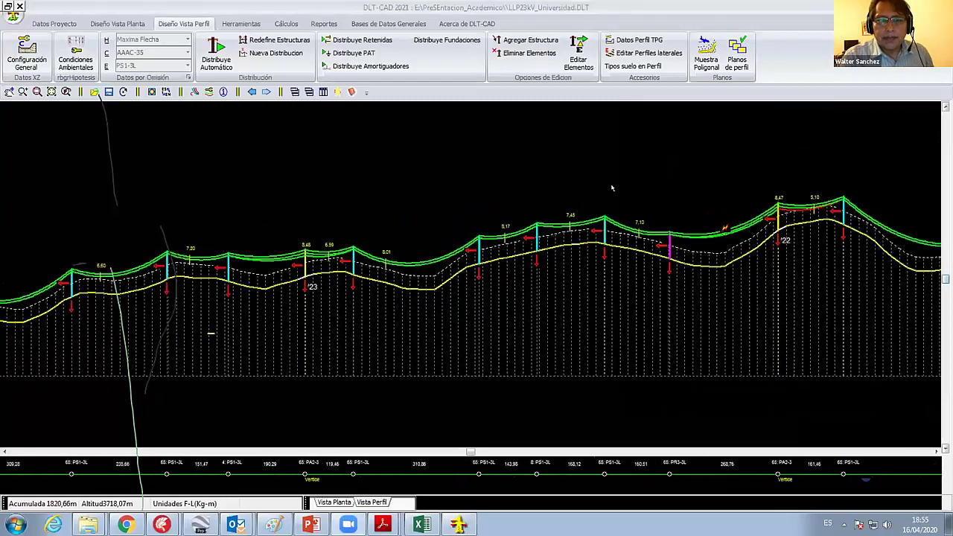
Open the transverse structure mechanical report via Cálculos > CM Soportes CA.
{"action": "left_click", "coordinate": [320, 24]}
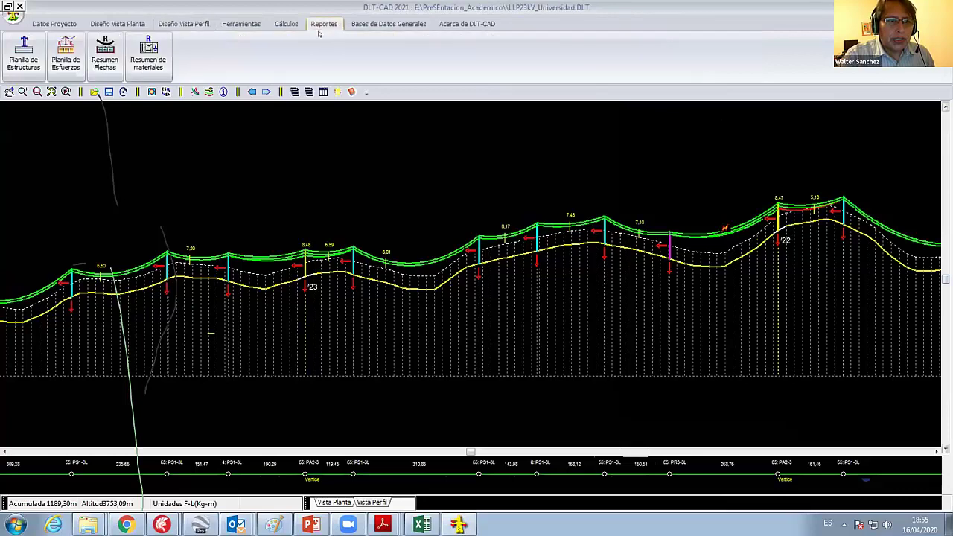
{"action": "left_click", "coordinate": [286, 23]}
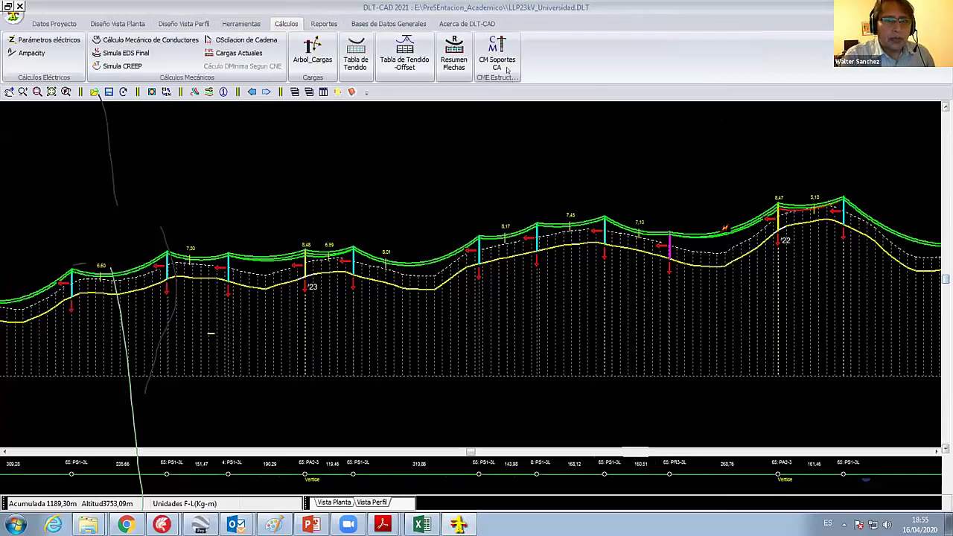
{"action": "left_click", "coordinate": [497, 60]}
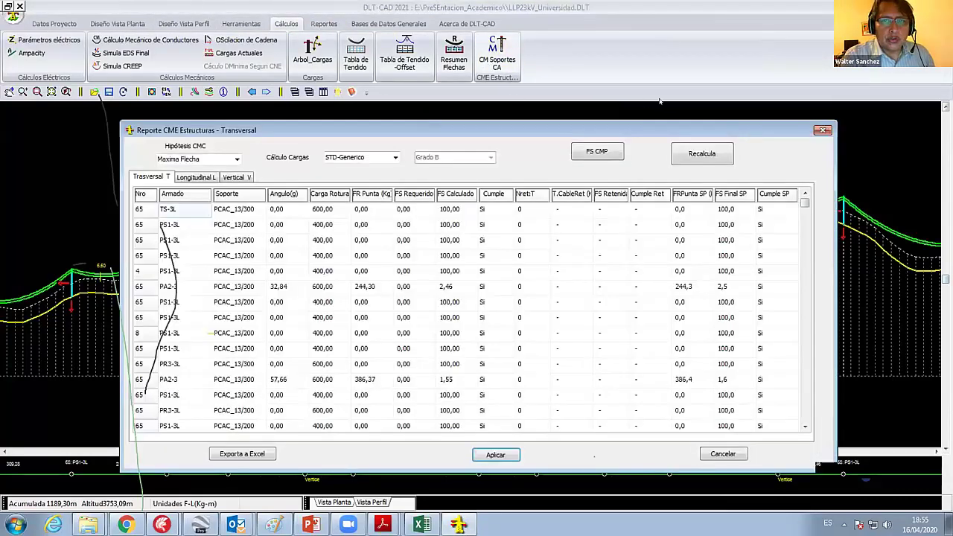
{"action": "left_click_drag", "start_coordinate": [670, 130], "coordinate": [670, 76]}
{"action": "left_click", "coordinate": [414, 216]}
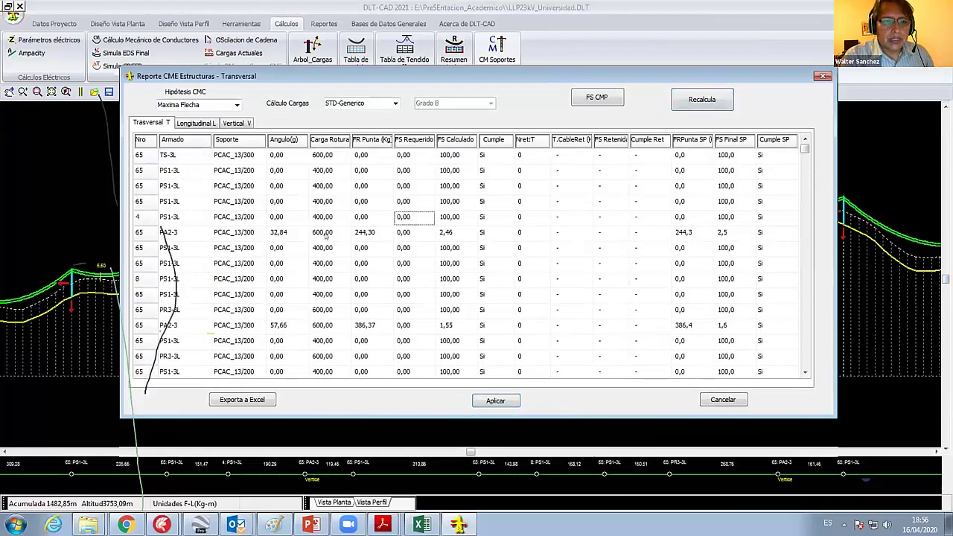
{"action": "key", "text": "Up"}
{"action": "key", "text": "Up"}
Set Hipótesis CMC to Maximo Viento and recalculate the report.
{"action": "left_click", "coordinate": [237, 105]}
{"action": "left_click", "coordinate": [222, 126]}
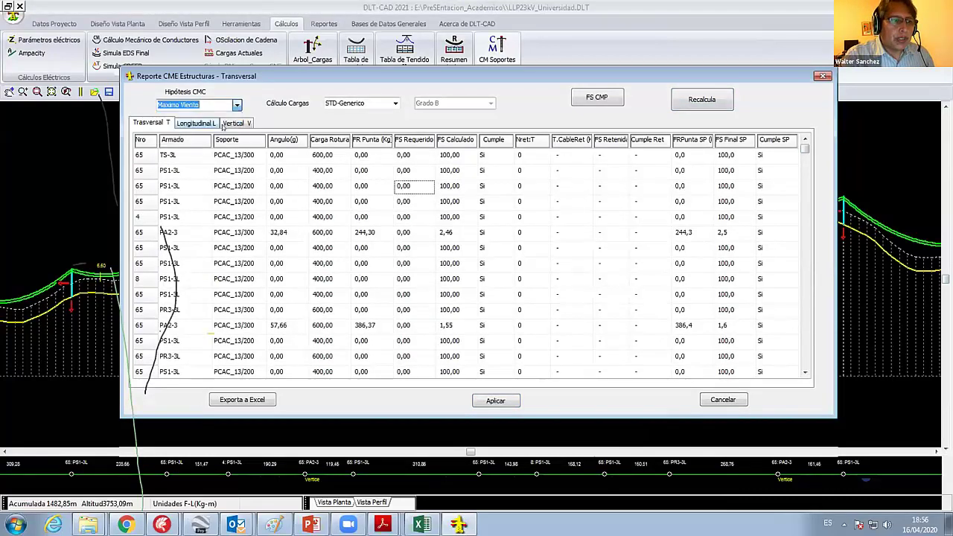
{"action": "left_click", "coordinate": [698, 102]}
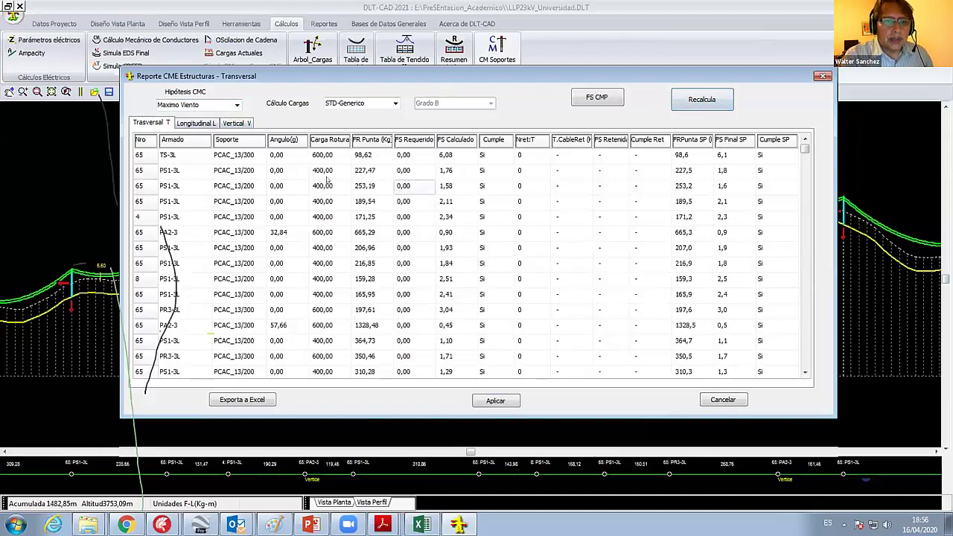
Review calculated safety factors 6,08, 1,76, 1,58 and 2,34, then open the FS CMP factors.
{"action": "left_click_drag", "start_coordinate": [268, 76], "coordinate": [279, 36]}
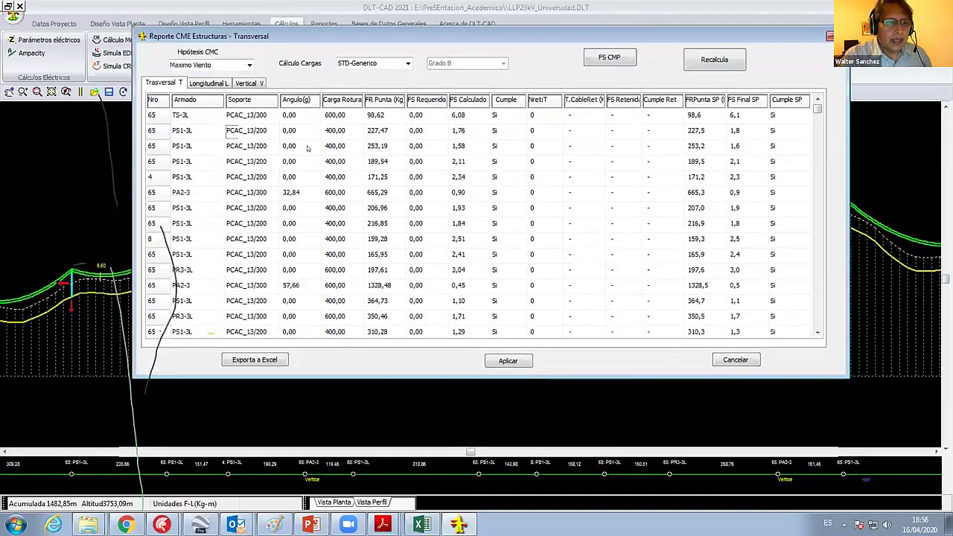
{"action": "left_click", "coordinate": [460, 117]}
{"action": "left_click", "coordinate": [461, 134]}
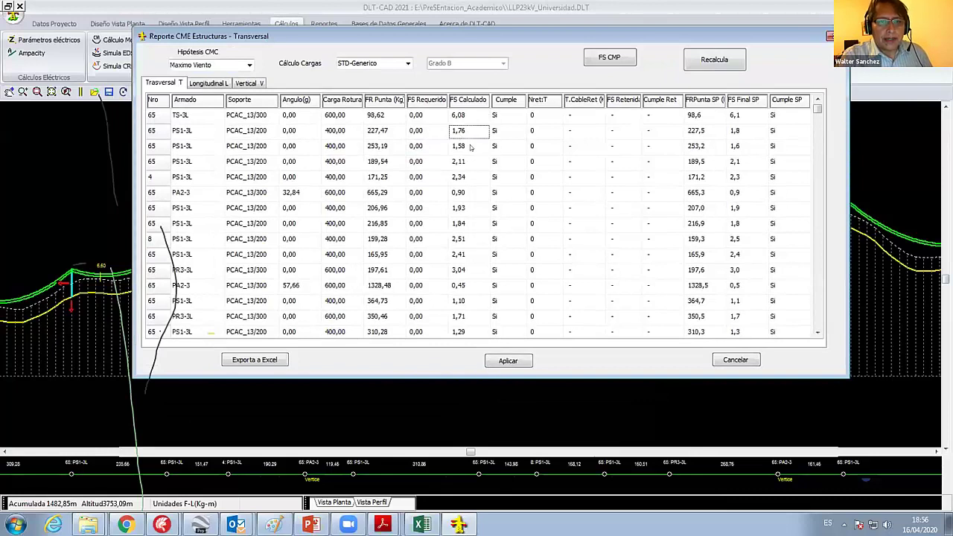
{"action": "left_click", "coordinate": [462, 146]}
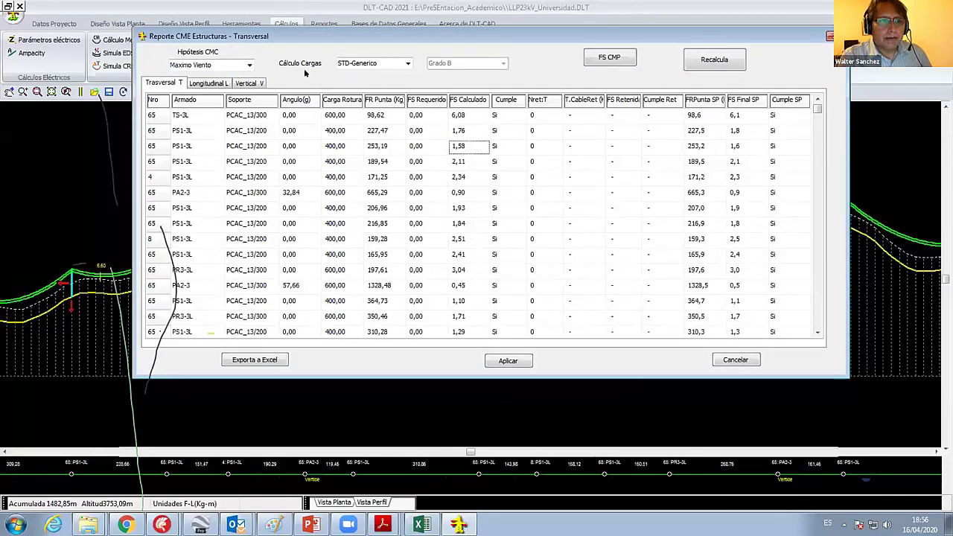
{"action": "left_click", "coordinate": [476, 178]}
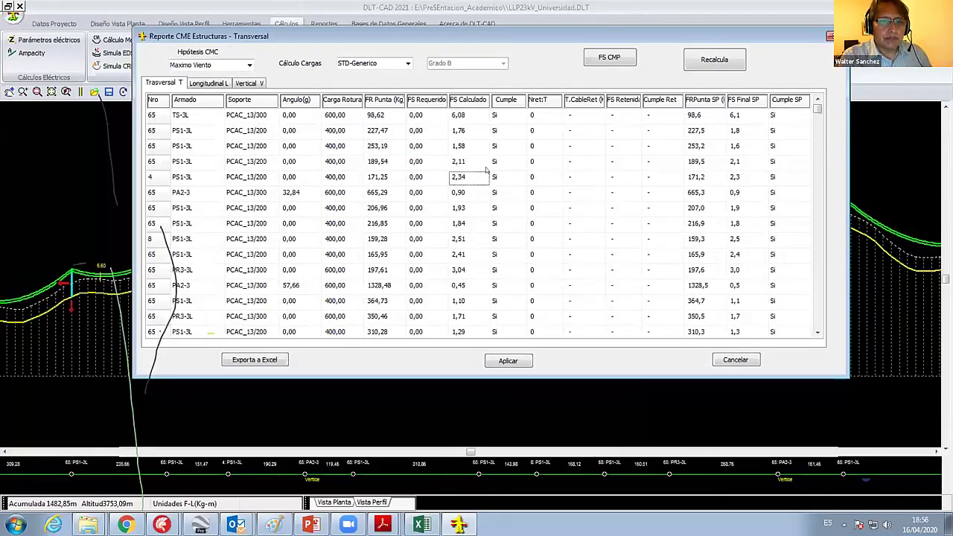
{"action": "key", "text": "Up"}
{"action": "key", "text": "Up"}
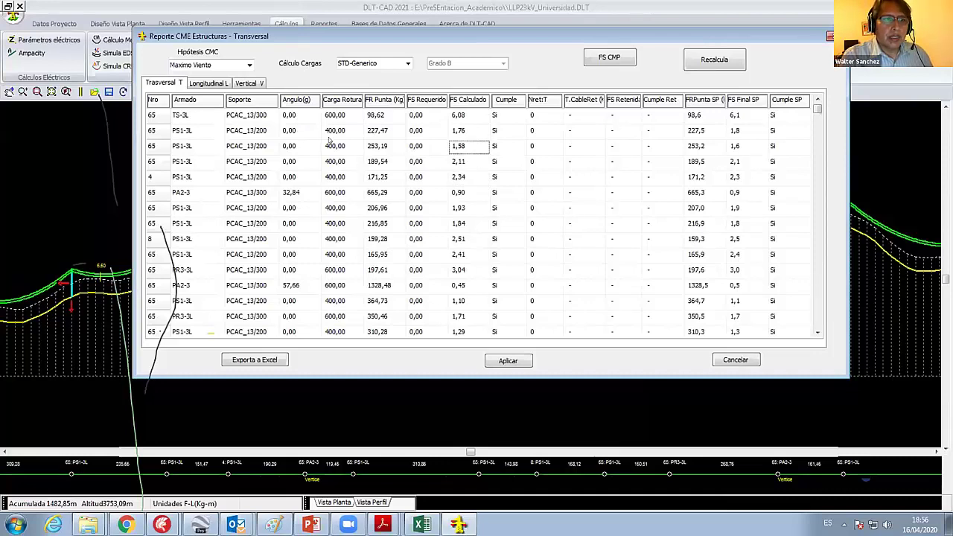
{"action": "left_click", "coordinate": [602, 60]}
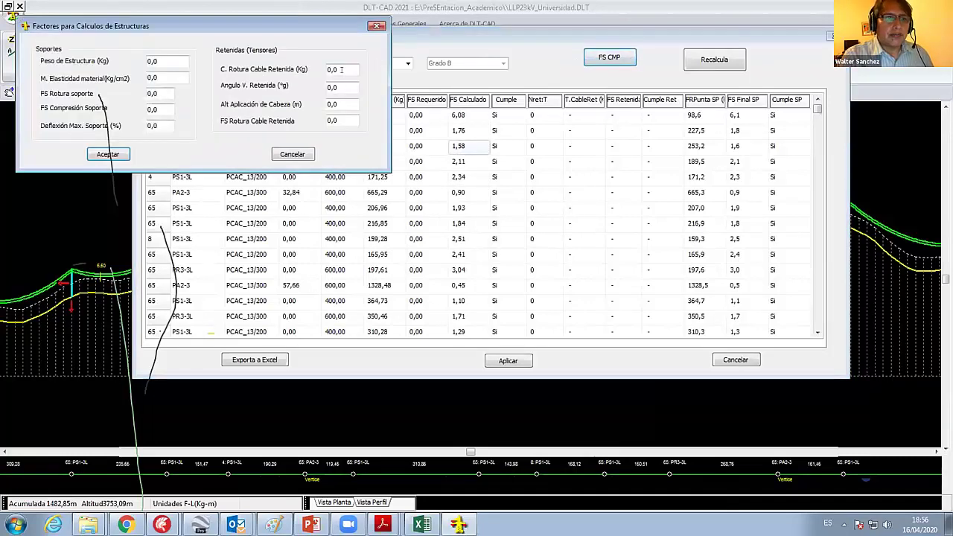
Enter a guy breaking load of 5040 kg, guy angle 37, and structure weight 800 kg.
{"action": "left_click_drag", "start_coordinate": [341, 70], "coordinate": [285, 85]}
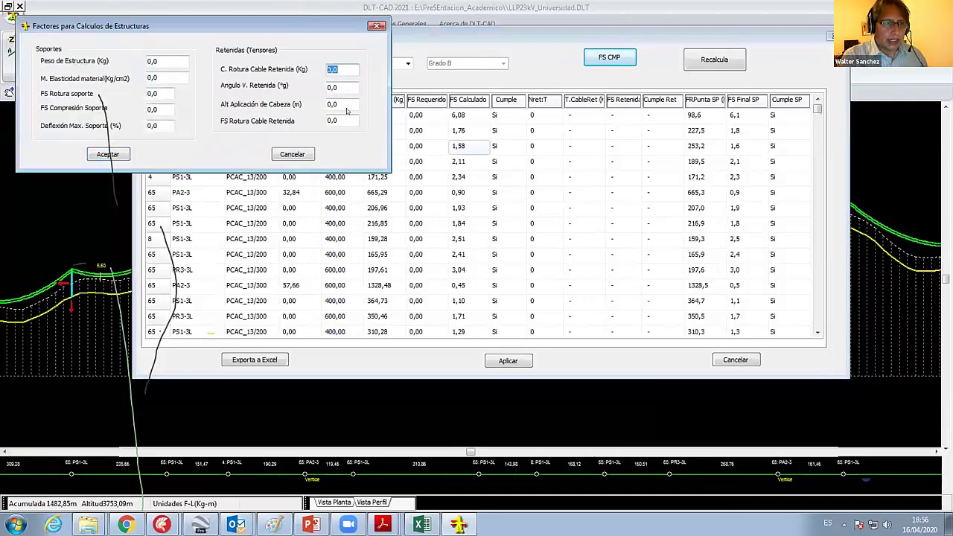
{"action": "type", "text": "2"}
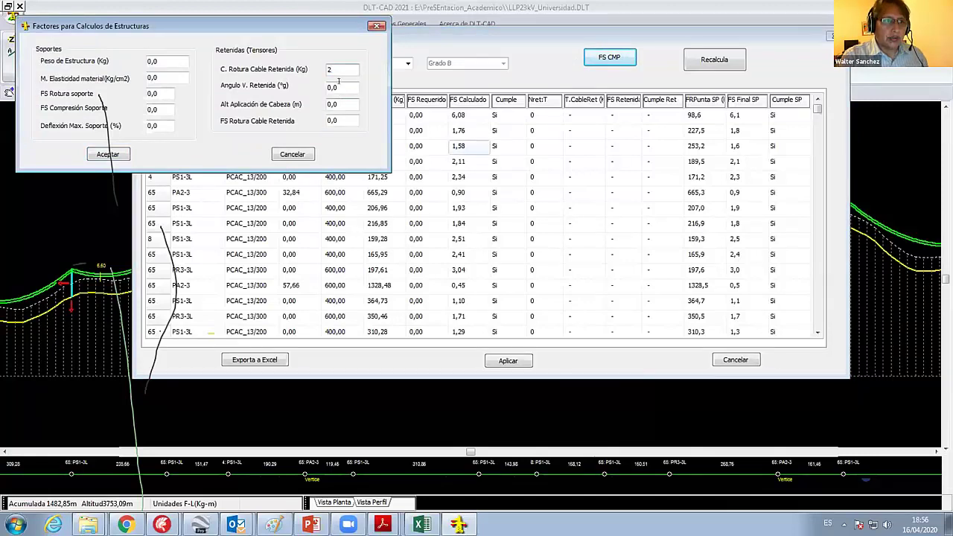
{"action": "key", "text": "Tab"}
{"action": "type", "text": "37"}
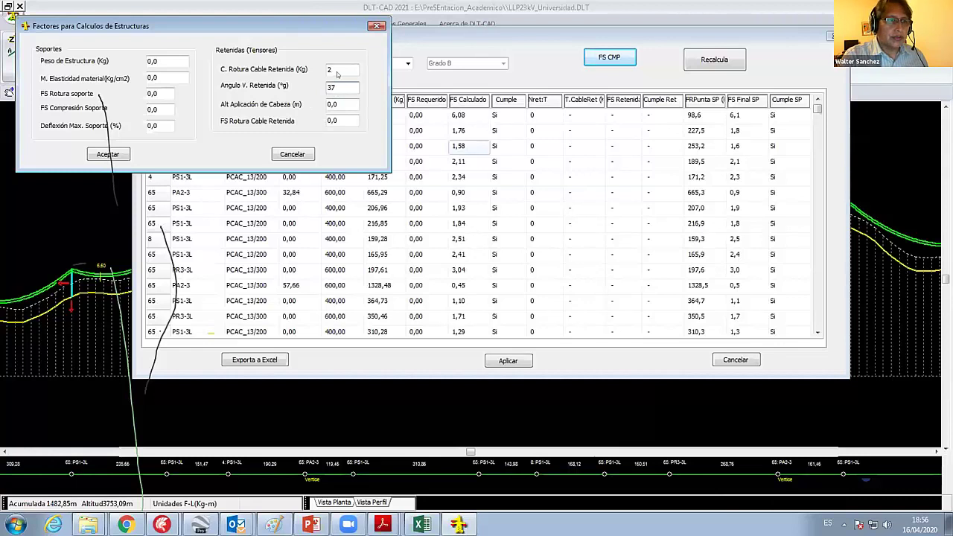
{"action": "key", "text": "shift+Tab"}
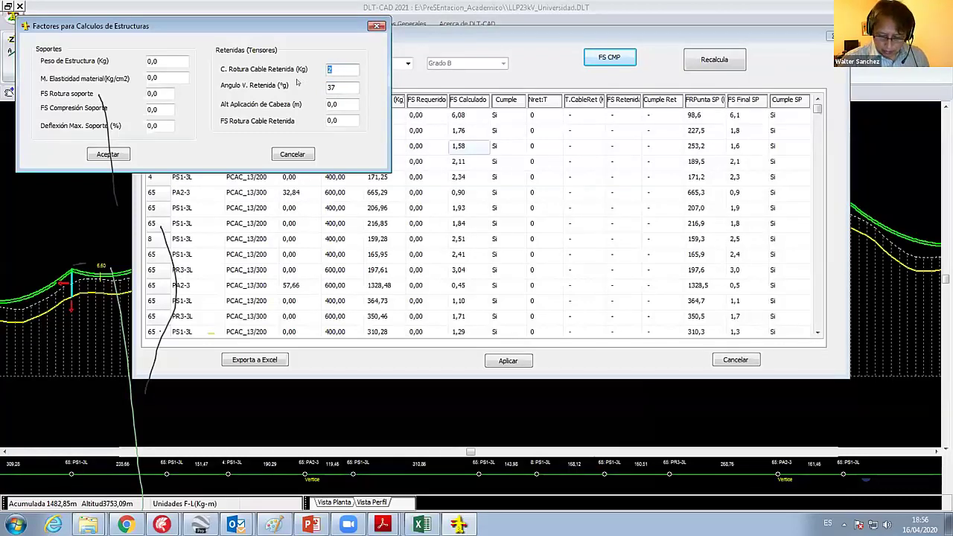
{"action": "type", "text": "2"}
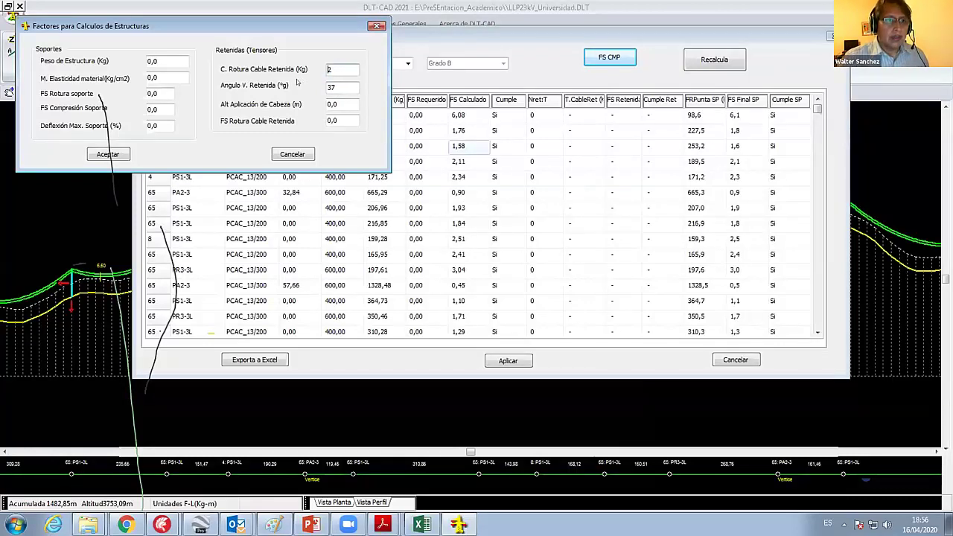
{"action": "type", "text": "5040"}
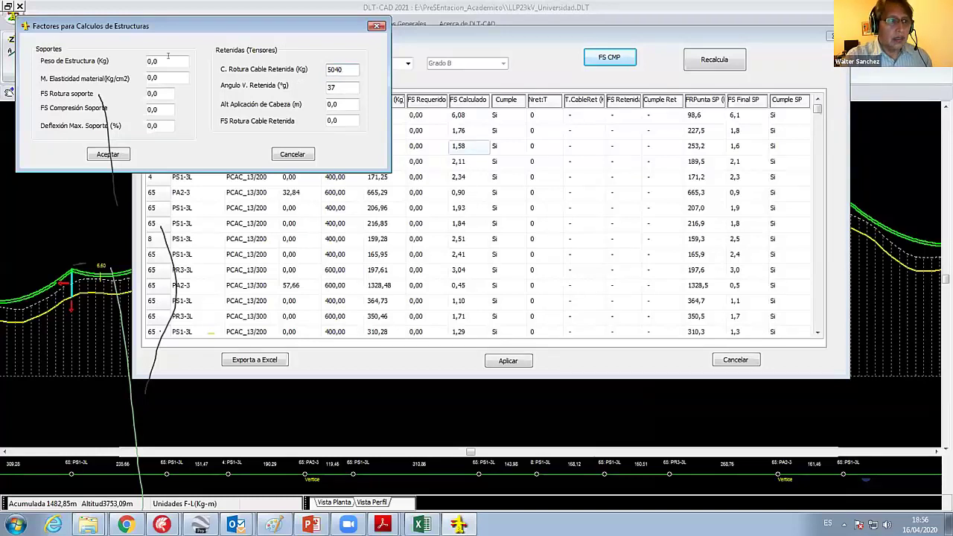
{"action": "key", "text": "Tab"}
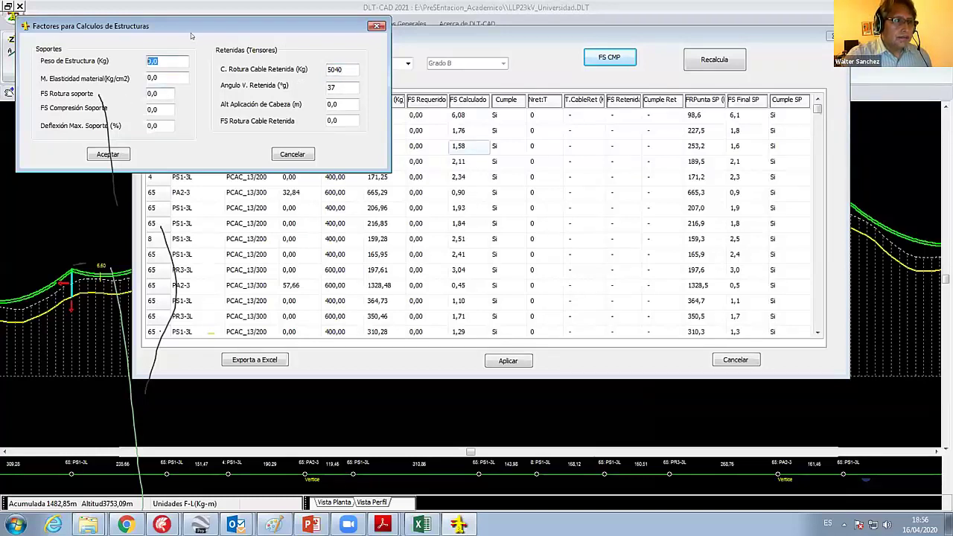
{"action": "left_click_drag", "start_coordinate": [196, 25], "coordinate": [310, 37]}
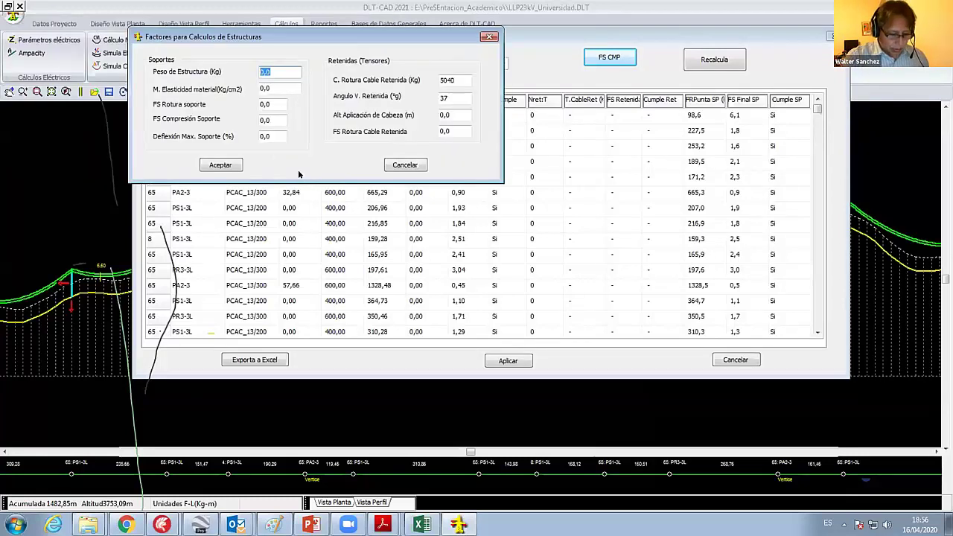
{"action": "type", "text": "3000"}
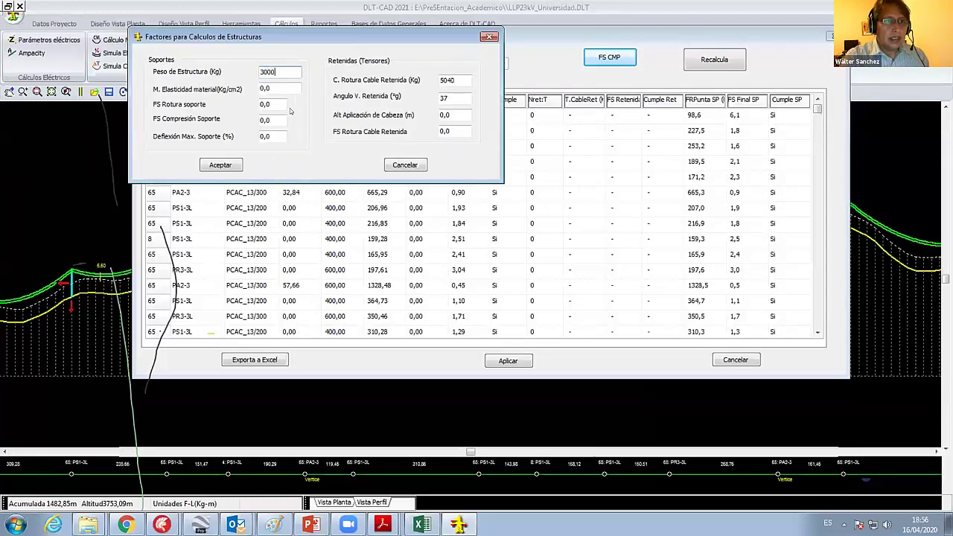
{"action": "key", "text": "BackSpace"}
{"action": "key", "text": "BackSpace"}
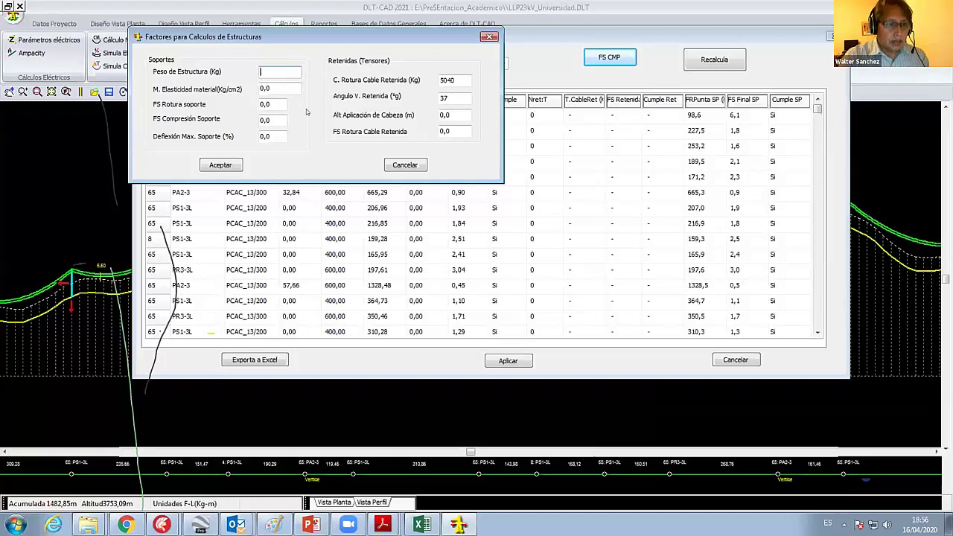
{"action": "type", "text": "800"}
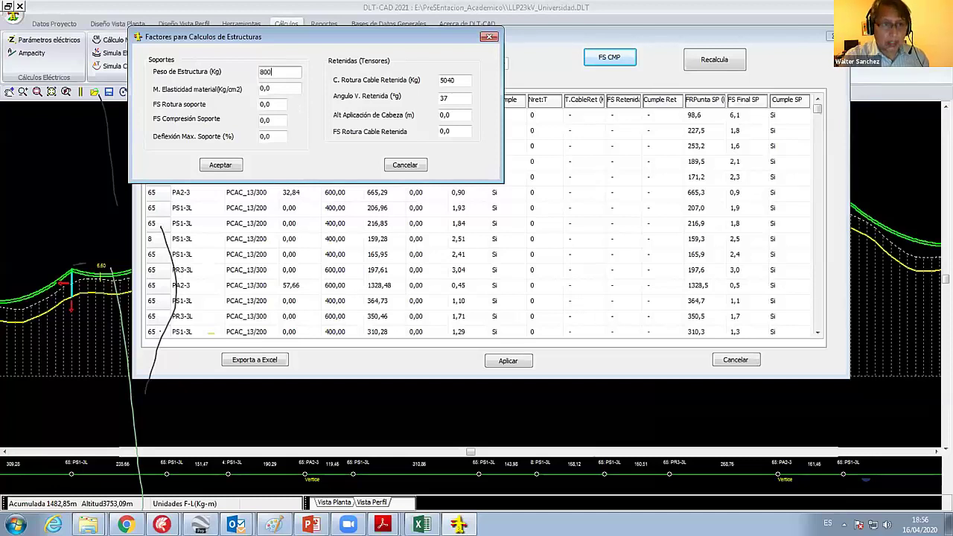
Set elasticity 300000, both support safety factors to 2, and maximum deflection 4%, then accept.
{"action": "key", "text": "Tab"}
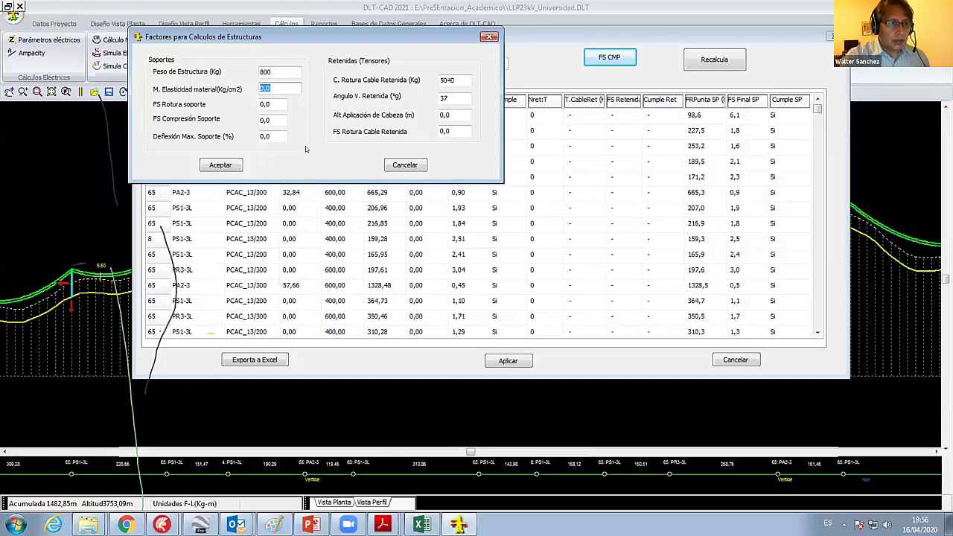
{"action": "type", "text": "3"}
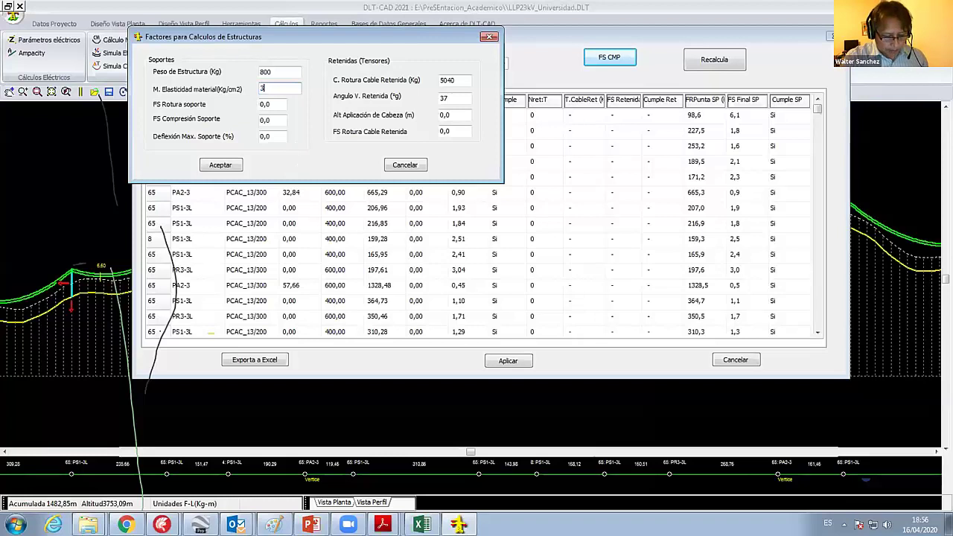
{"action": "type", "text": "00000"}
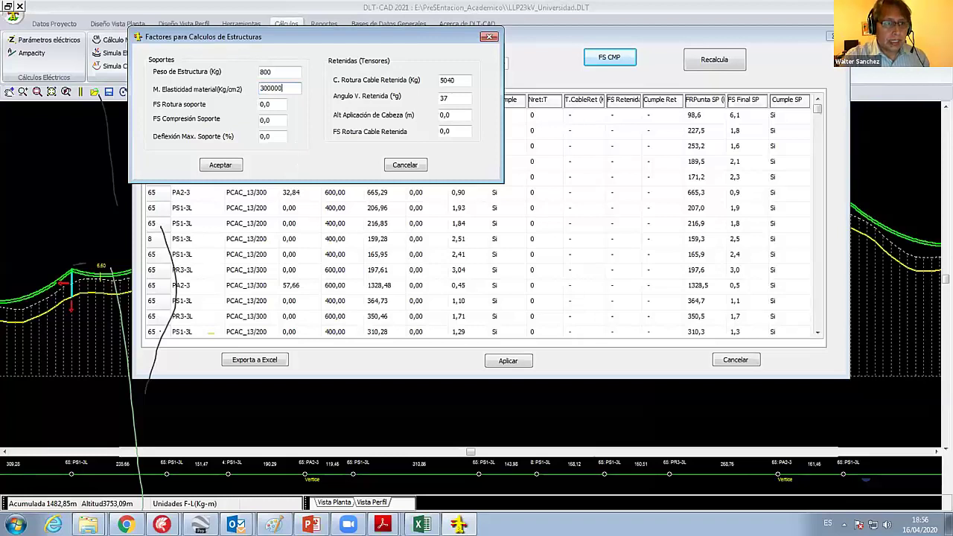
{"action": "key", "text": "Tab"}
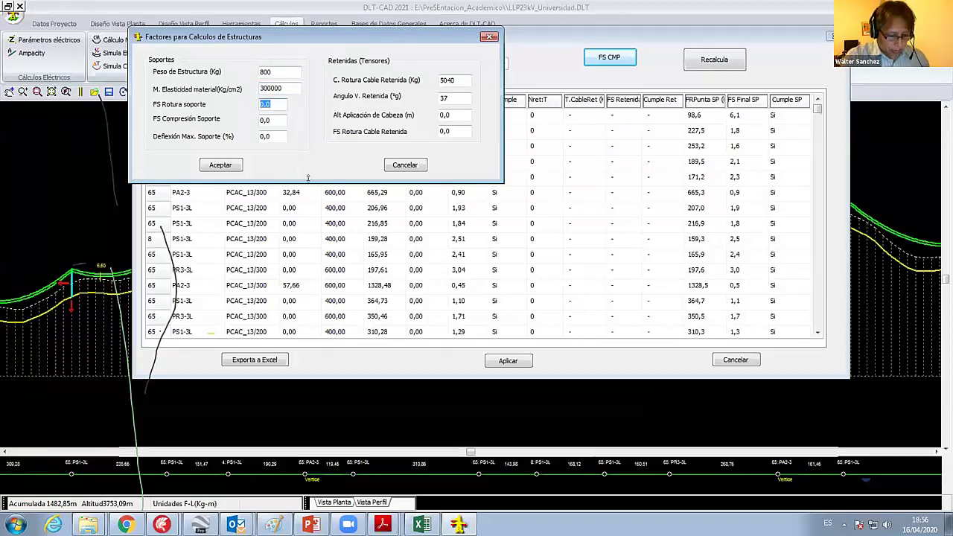
{"action": "type", "text": "2"}
{"action": "key", "text": "Tab"}
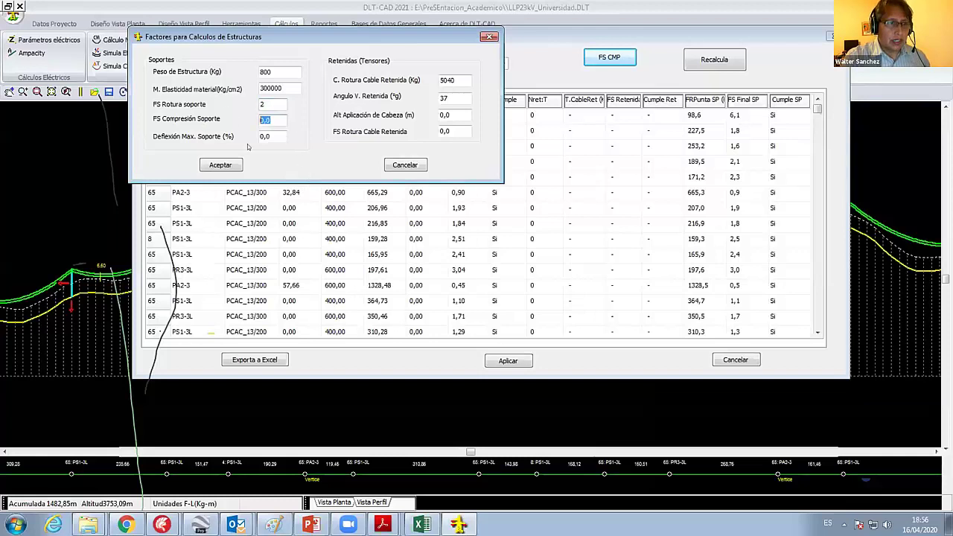
{"action": "type", "text": "2"}
{"action": "key", "text": "Tab"}
{"action": "type", "text": "4"}
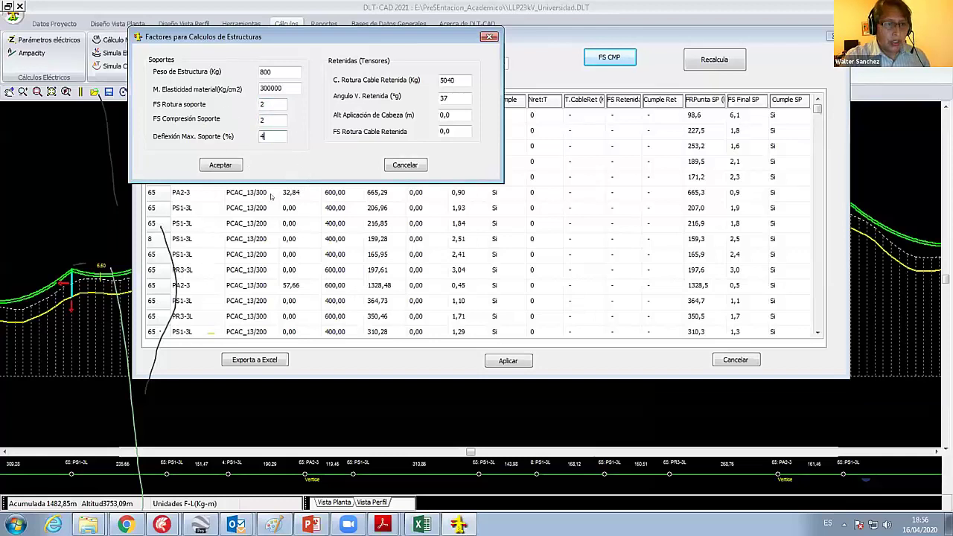
{"action": "left_click", "coordinate": [224, 165]}
Recalculate the structure report and inspect calculated safety factors such as 2,51, 1,84 and 2,34.
{"action": "left_click", "coordinate": [706, 59]}
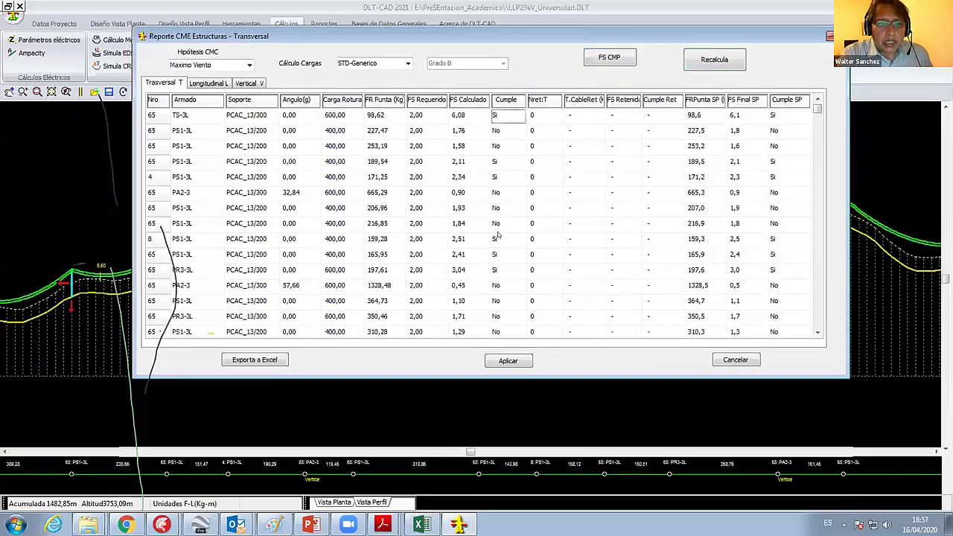
{"action": "left_click", "coordinate": [462, 116]}
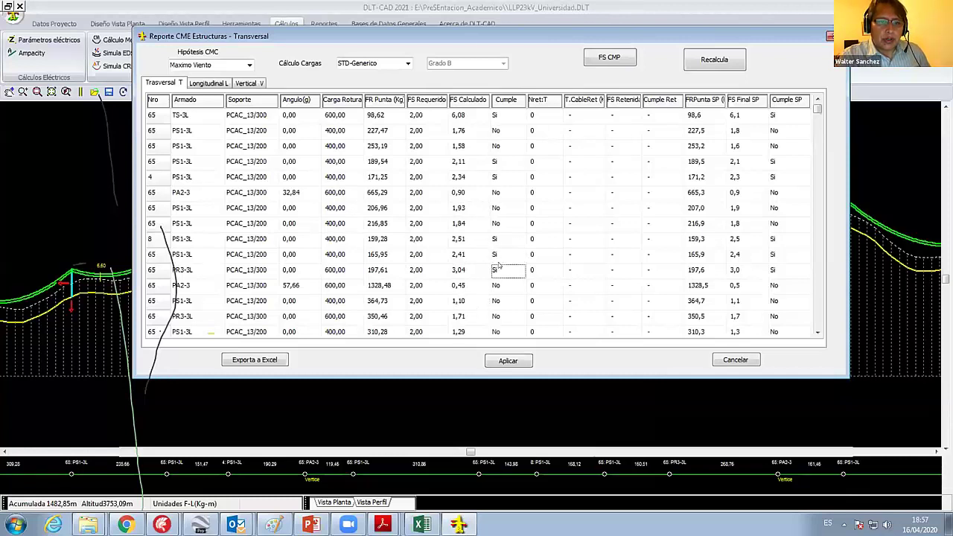
{"action": "scroll", "coordinate": [495, 254], "scroll_direction": "down", "scroll_amount": 1}
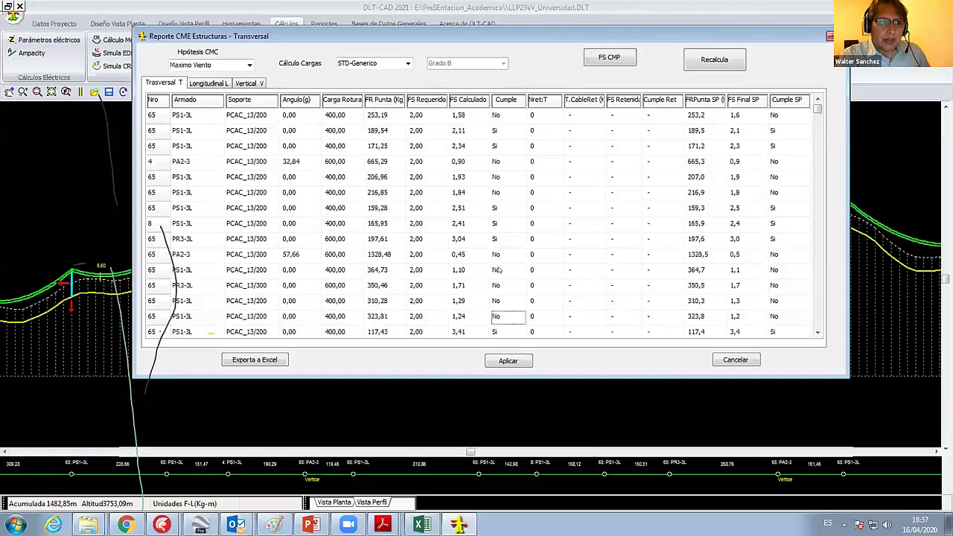
{"action": "left_click", "coordinate": [462, 212]}
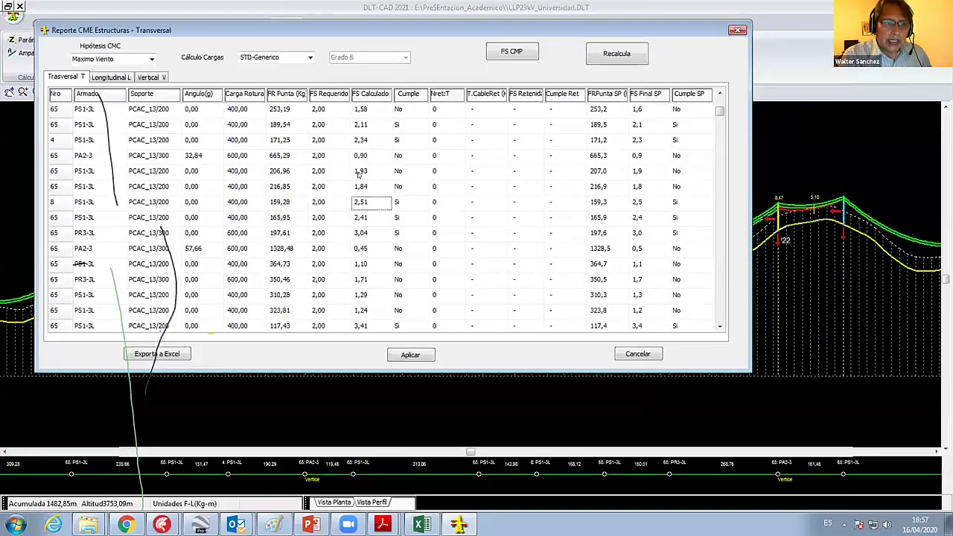
{"action": "left_click", "coordinate": [360, 188]}
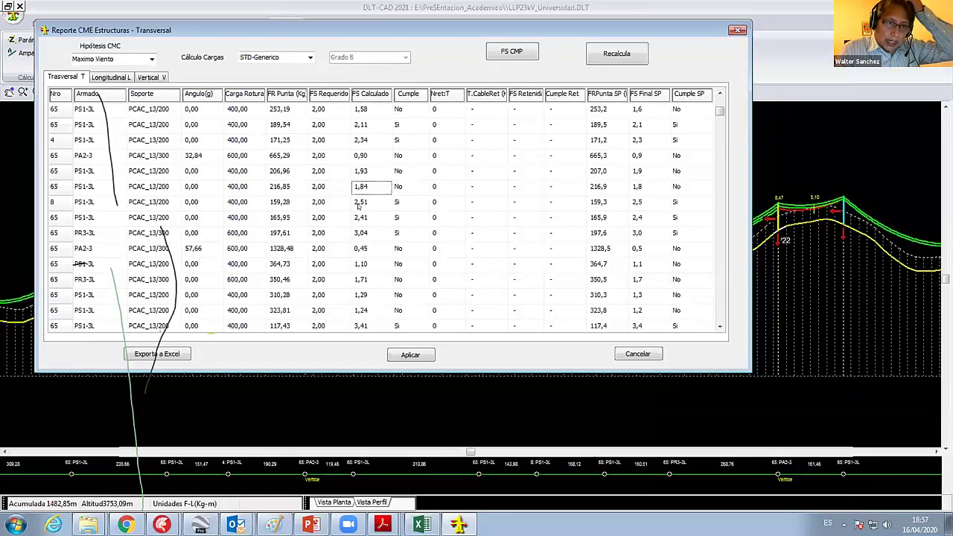
{"action": "left_click", "coordinate": [361, 186]}
{"action": "left_click", "coordinate": [358, 146]}
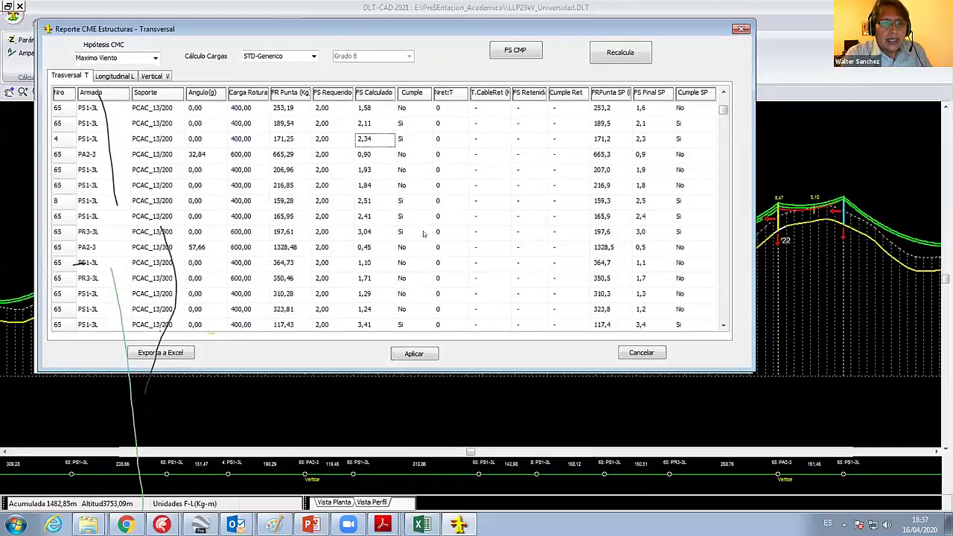
Page through the remaining structures down to TS-3L and apply the report results.
{"action": "key", "text": "Page_Down"}
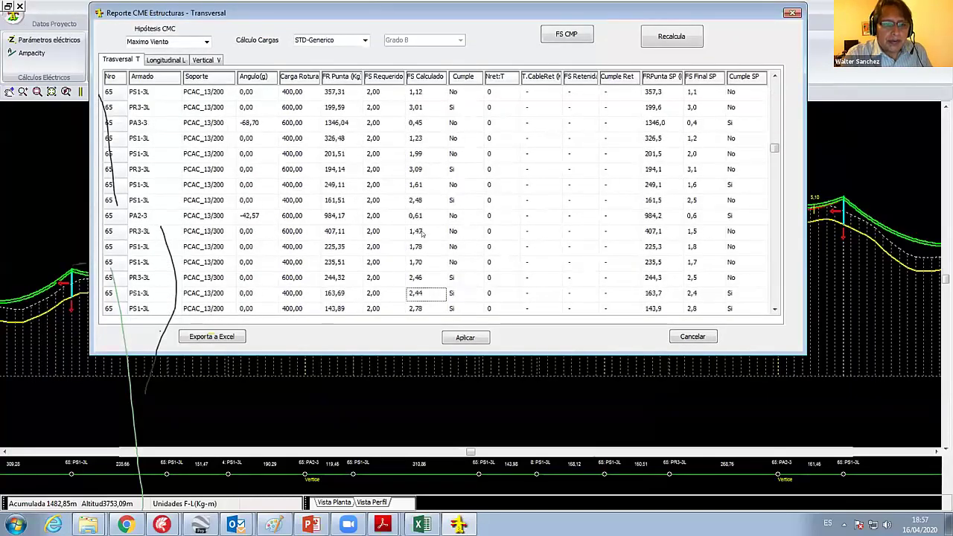
{"action": "key", "text": "Down"}
{"action": "key", "text": "Down"}
{"action": "key", "text": "Down"}
{"action": "key", "text": "Down"}
{"action": "key", "text": "Down"}
{"action": "key", "text": "Down"}
{"action": "key", "text": "Down"}
{"action": "key", "text": "Down"}
{"action": "key", "text": "Down"}
{"action": "key", "text": "Down"}
{"action": "key", "text": "Down"}
{"action": "key", "text": "Down"}
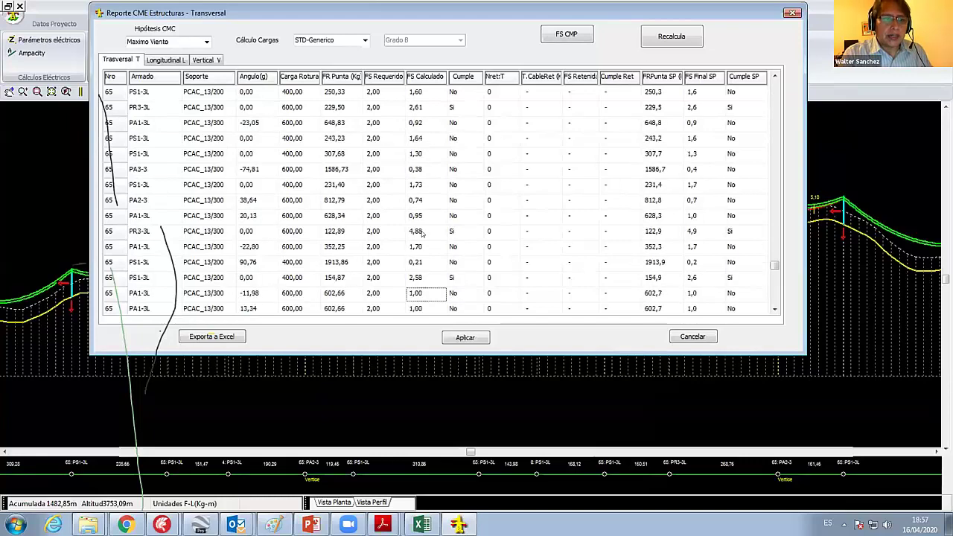
{"action": "key", "text": "Down"}
{"action": "key", "text": "Down"}
{"action": "key", "text": "Down"}
{"action": "key", "text": "Up"}
{"action": "key", "text": "Up"}
{"action": "key", "text": "Up"}
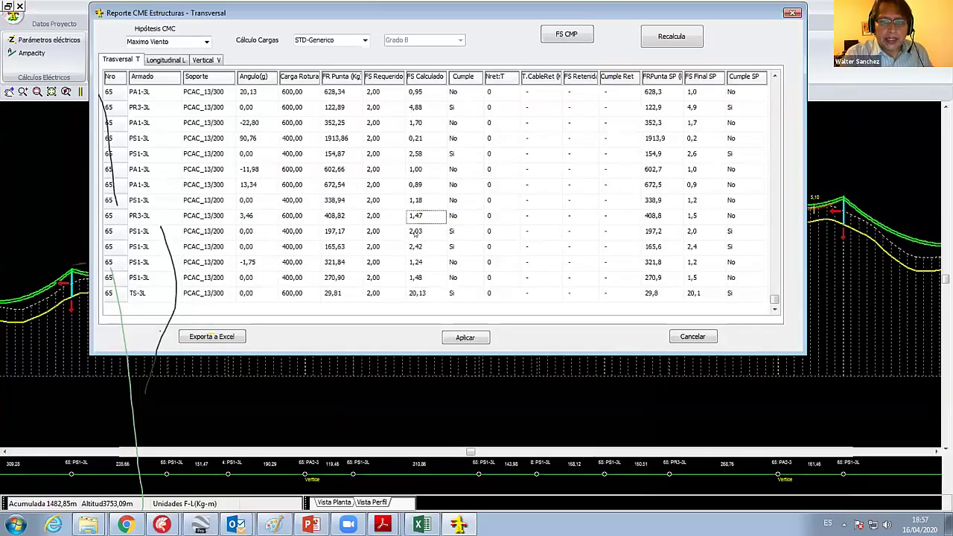
{"action": "key", "text": "Up"}
{"action": "key", "text": "Up"}
{"action": "key", "text": "Up"}
{"action": "key", "text": "Up"}
{"action": "key", "text": "Up"}
{"action": "key", "text": "Up"}
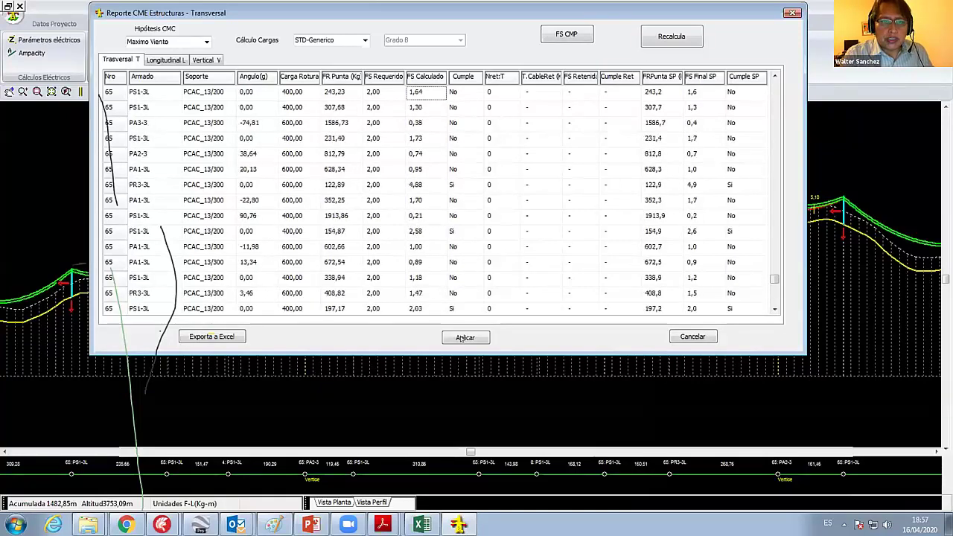
{"action": "left_click", "coordinate": [465, 337]}
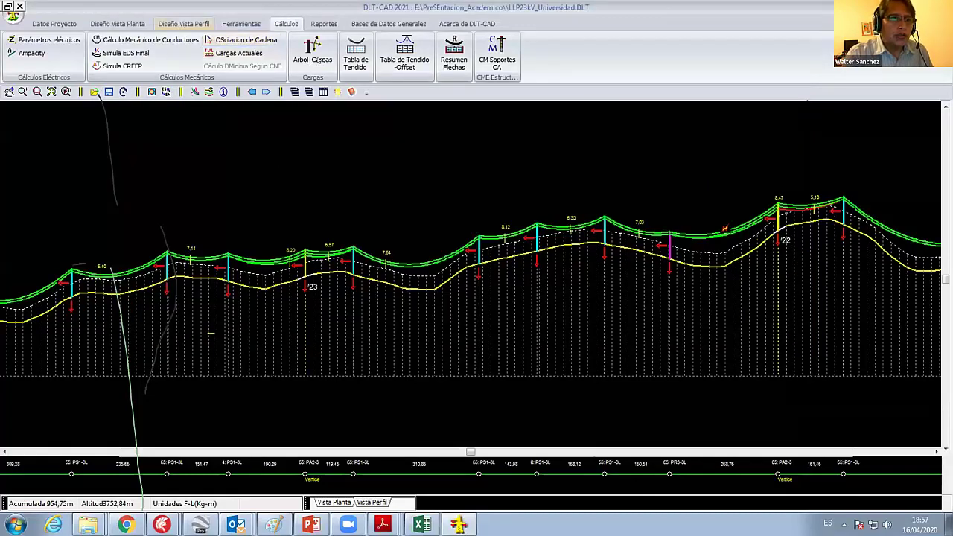
Auto-distribute RI guys including retention and angle structures, then display the route's plan view.
{"action": "left_click", "coordinate": [178, 24]}
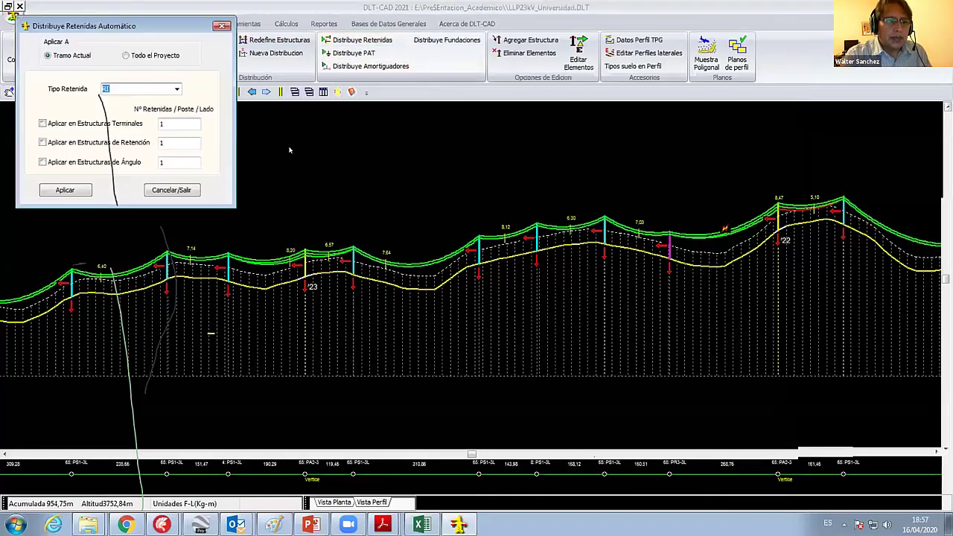
{"action": "left_click", "coordinate": [417, 157]}
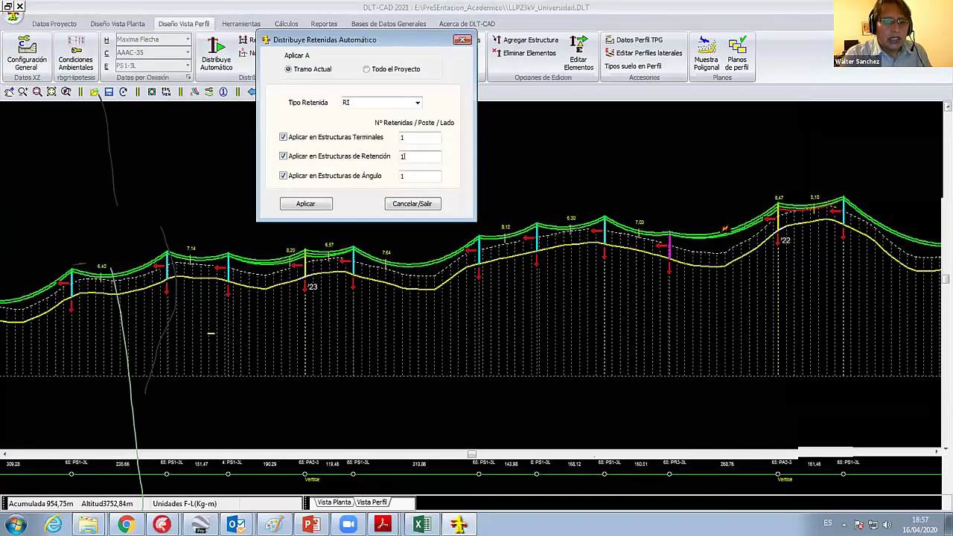
{"action": "left_click", "coordinate": [305, 203]}
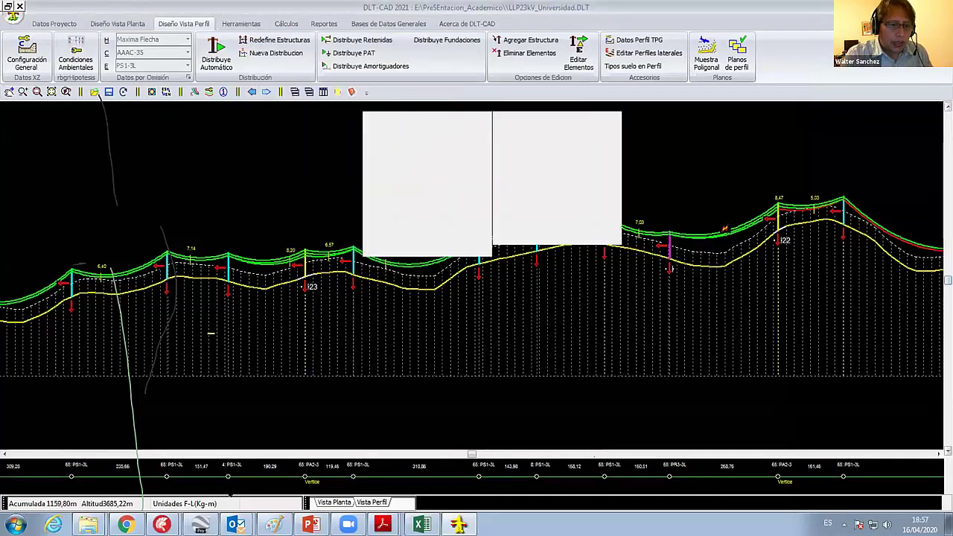
{"action": "left_click", "coordinate": [334, 503]}
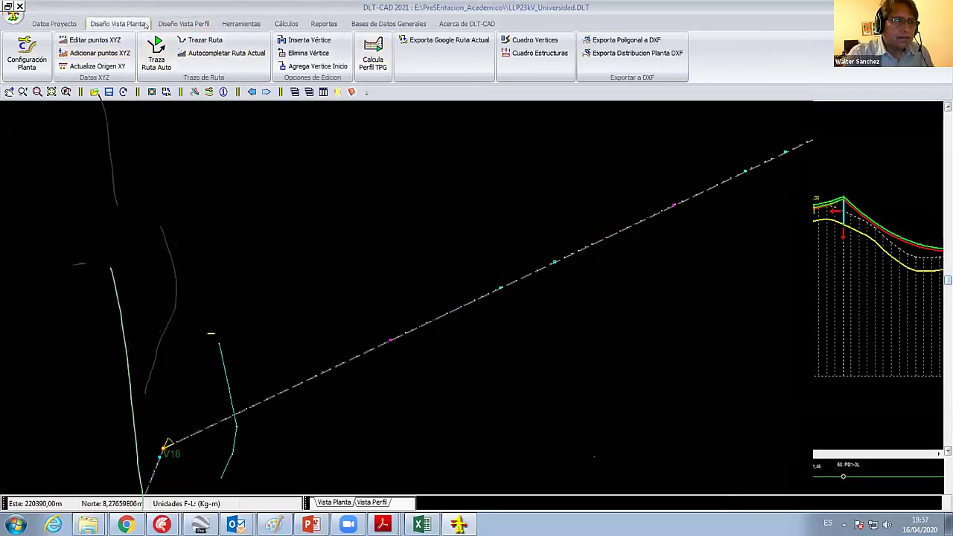
Tick Datos de Estructuras, Retenidas y Puestas a Tierra and Proyección de Conductores in the plan Gráficos settings.
{"action": "left_click", "coordinate": [211, 91]}
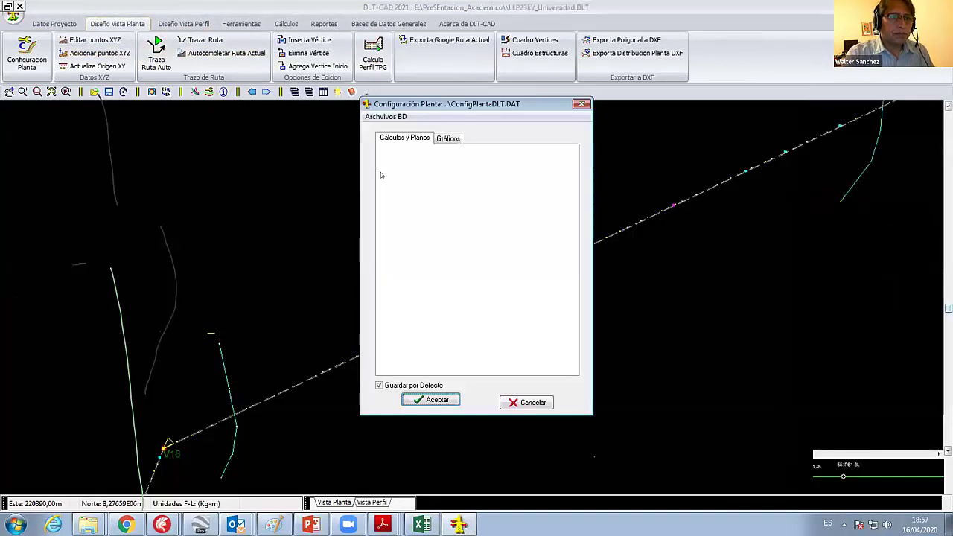
{"action": "left_click", "coordinate": [447, 138]}
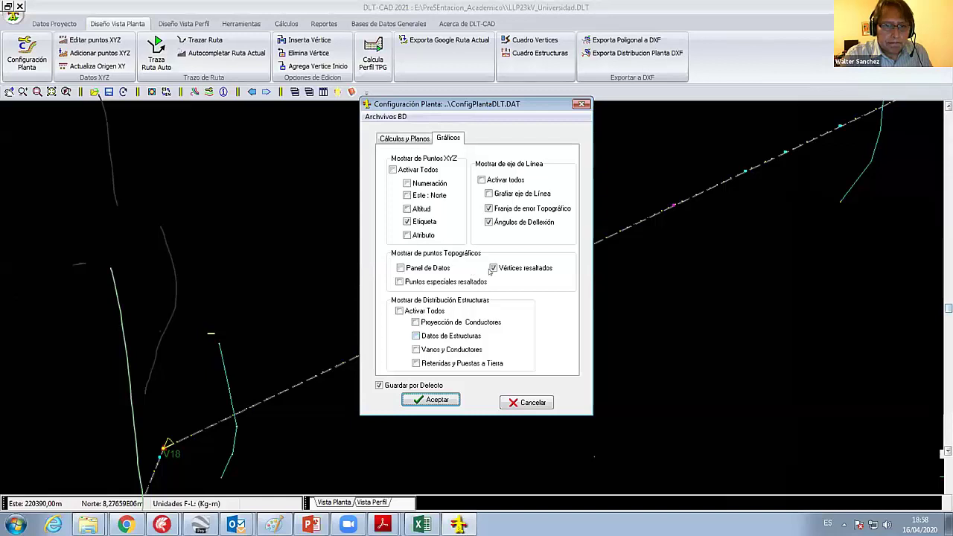
{"action": "left_click", "coordinate": [415, 336]}
{"action": "left_click", "coordinate": [416, 363]}
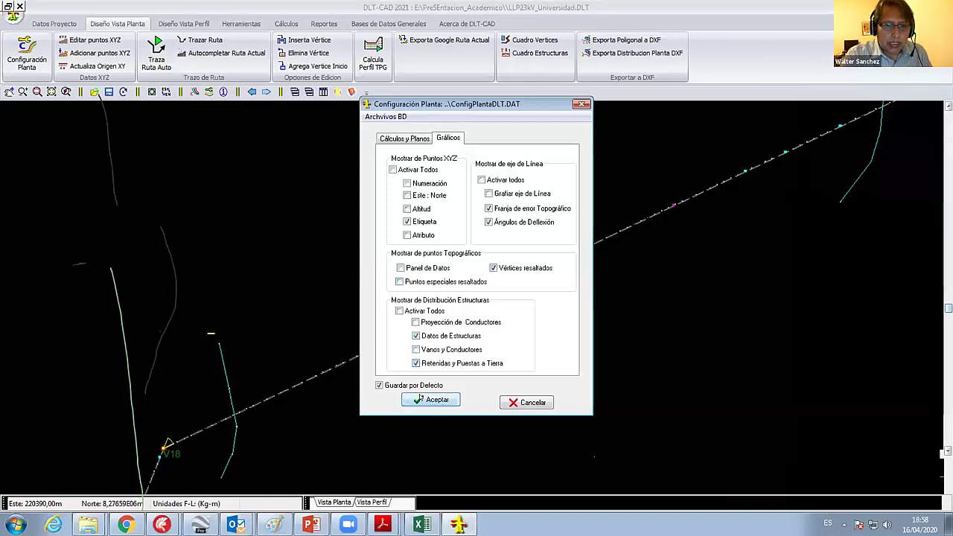
{"action": "left_click", "coordinate": [419, 399]}
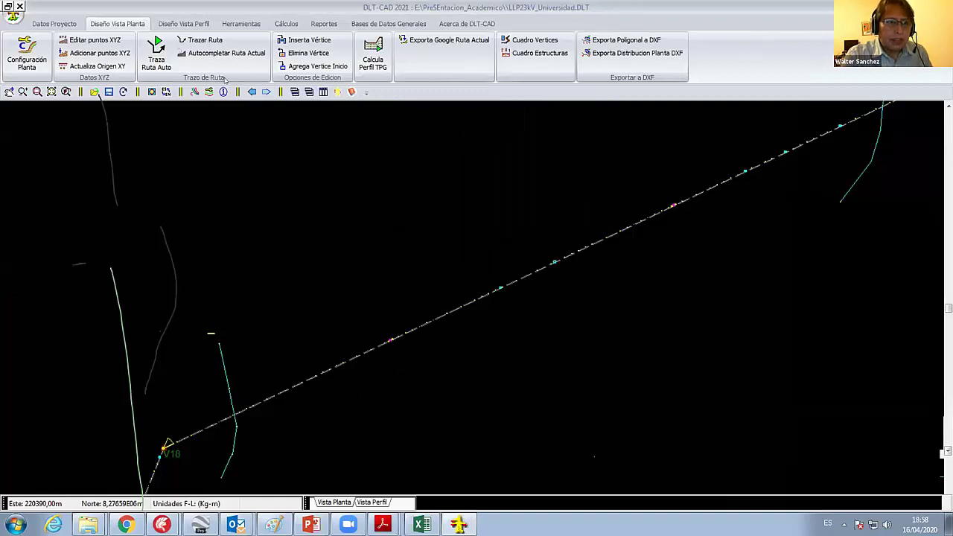
{"action": "double_click", "coordinate": [514, 204]}
{"action": "left_click", "coordinate": [415, 322]}
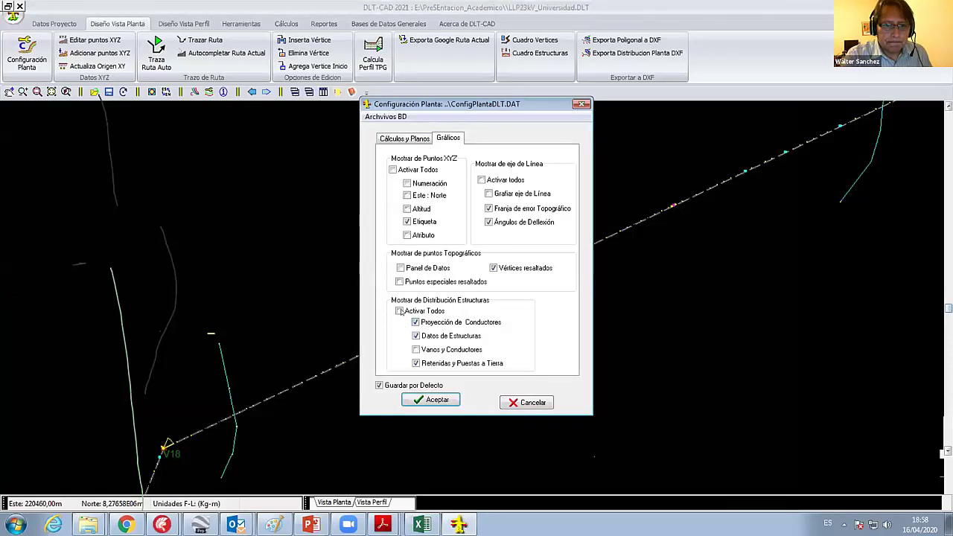
Apply the plan settings so the route redraws with green conductors, zooming in near vertex V18.
{"action": "left_click", "coordinate": [431, 396]}
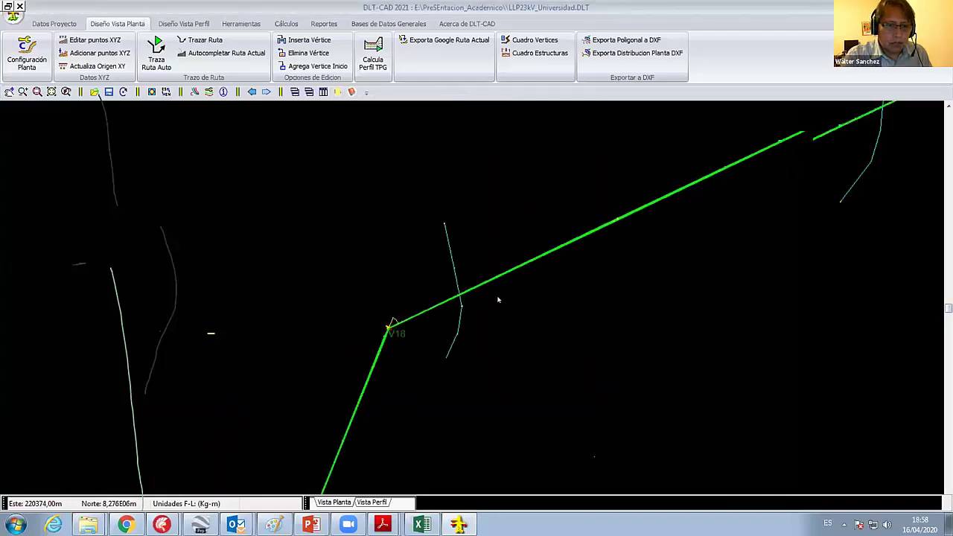
{"action": "right_click", "coordinate": [477, 191]}
{"action": "right_click", "coordinate": [387, 216]}
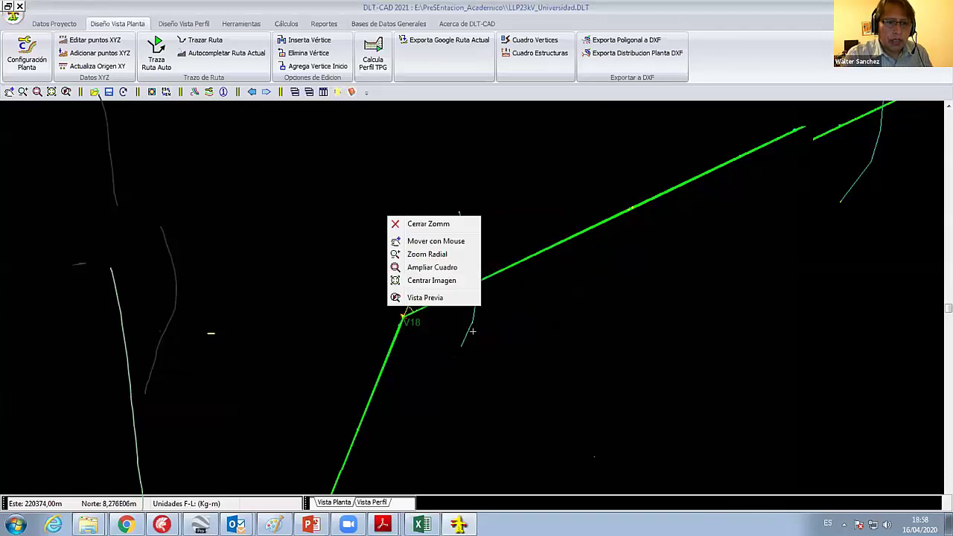
{"action": "scroll", "coordinate": [472, 247], "scroll_direction": "up", "scroll_amount": 1}
{"action": "scroll", "coordinate": [431, 301], "scroll_direction": "up", "scroll_amount": 1}
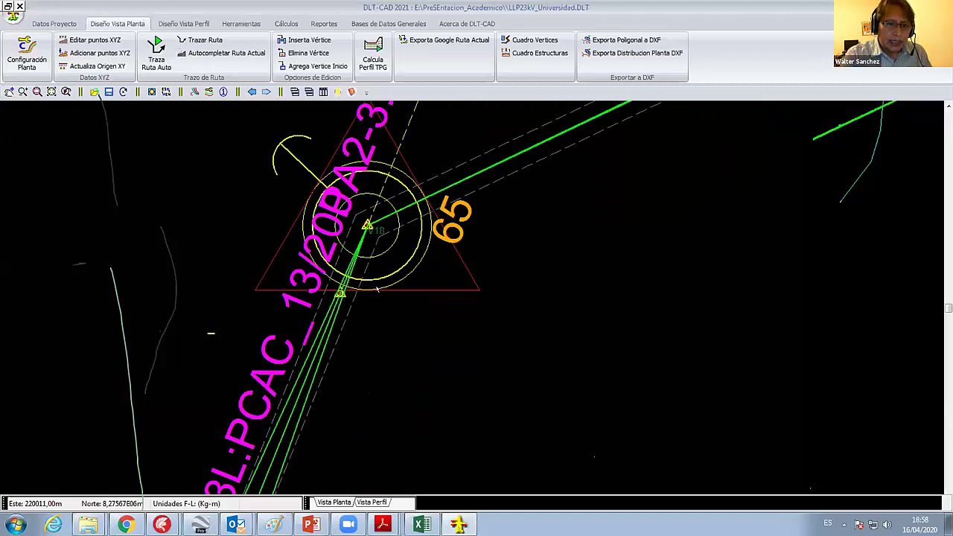
Zoom and pan along the route to centre structure PR3-3L:PCAC_13/300.
{"action": "scroll", "coordinate": [470, 332], "scroll_direction": "down", "scroll_amount": 2}
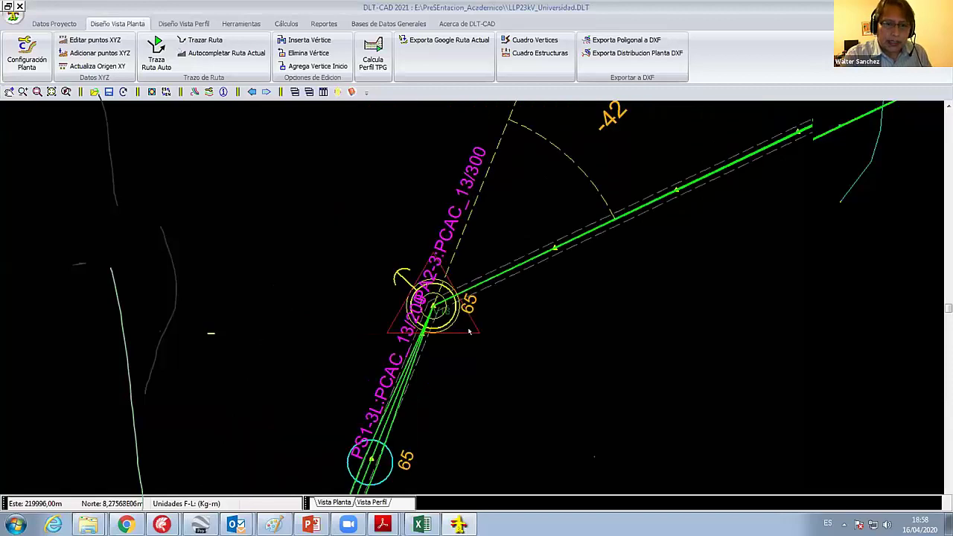
{"action": "scroll", "coordinate": [473, 327], "scroll_direction": "down", "scroll_amount": 1}
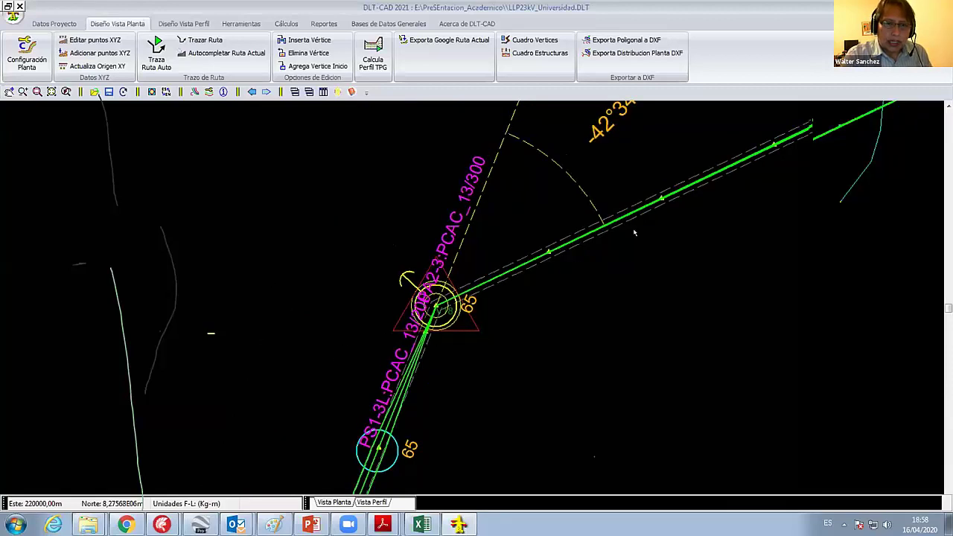
{"action": "scroll", "coordinate": [520, 300], "scroll_direction": "down", "scroll_amount": 2}
{"action": "middle_click_drag", "start_coordinate": [520, 300], "coordinate": [375, 263]}
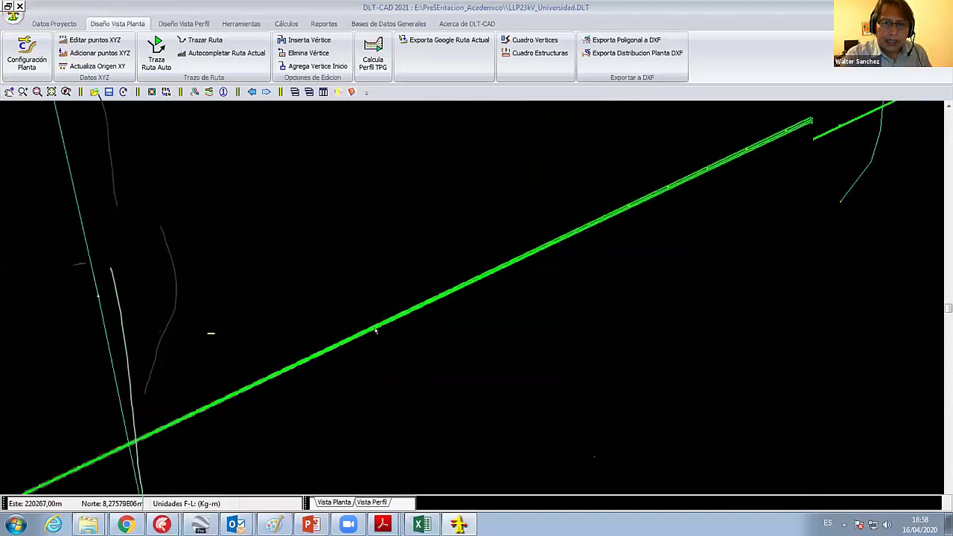
{"action": "scroll", "coordinate": [301, 299], "scroll_direction": "down", "scroll_amount": 1}
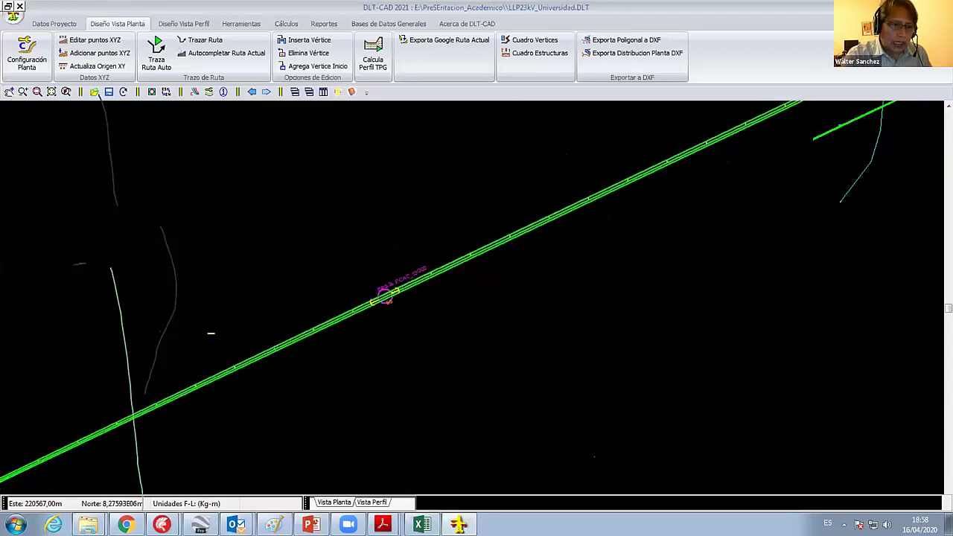
{"action": "scroll", "coordinate": [301, 299], "scroll_direction": "up", "scroll_amount": 3}
{"action": "scroll", "coordinate": [451, 289], "scroll_direction": "up", "scroll_amount": 2}
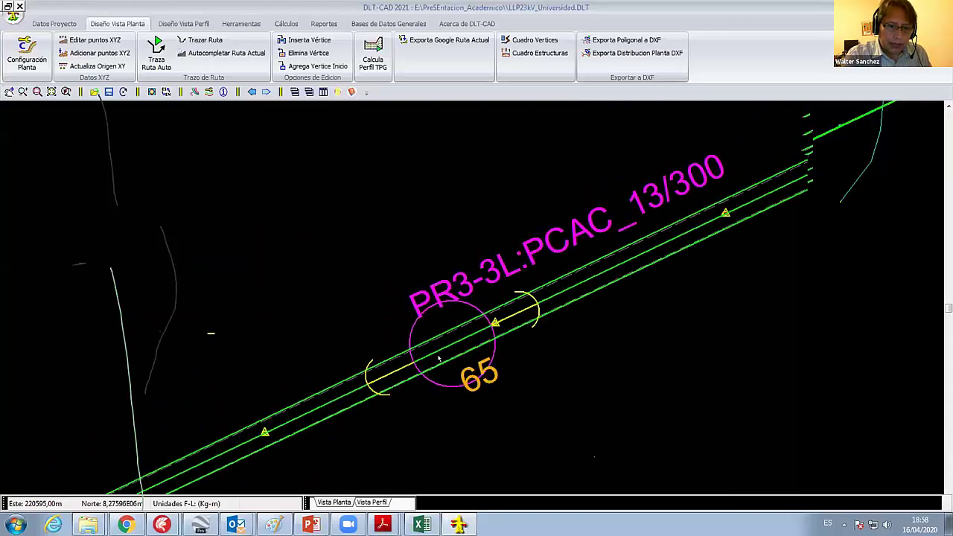
{"action": "middle_click_drag", "start_coordinate": [287, 454], "coordinate": [291, 445]}
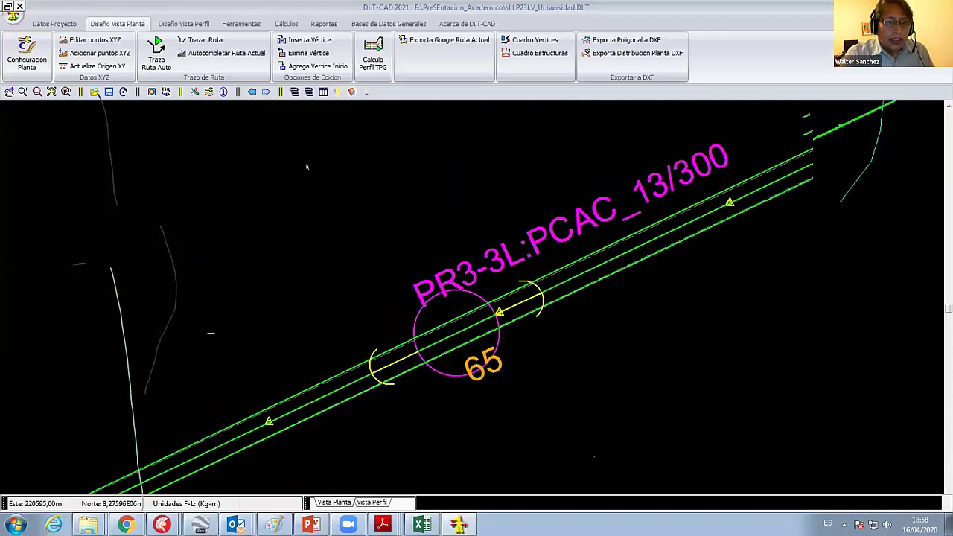
{"action": "middle_click_drag", "start_coordinate": [306, 167], "coordinate": [317, 105]}
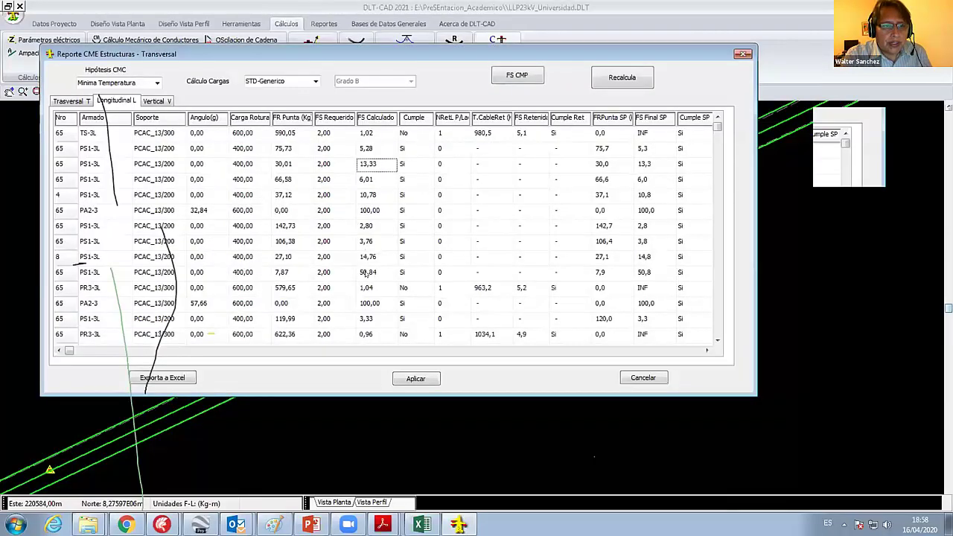
Step through the longitudinal FS Calculado (1,04) and FS Retenida (5,2) values, then apply the report.
{"action": "key", "text": "Down"}
{"action": "key", "text": "Down"}
{"action": "key", "text": "Down"}
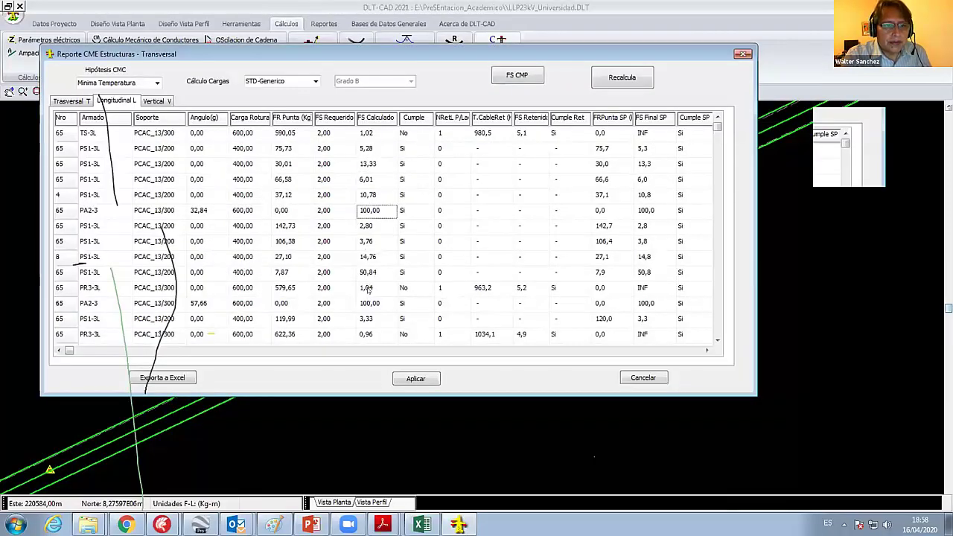
{"action": "left_click", "coordinate": [375, 289]}
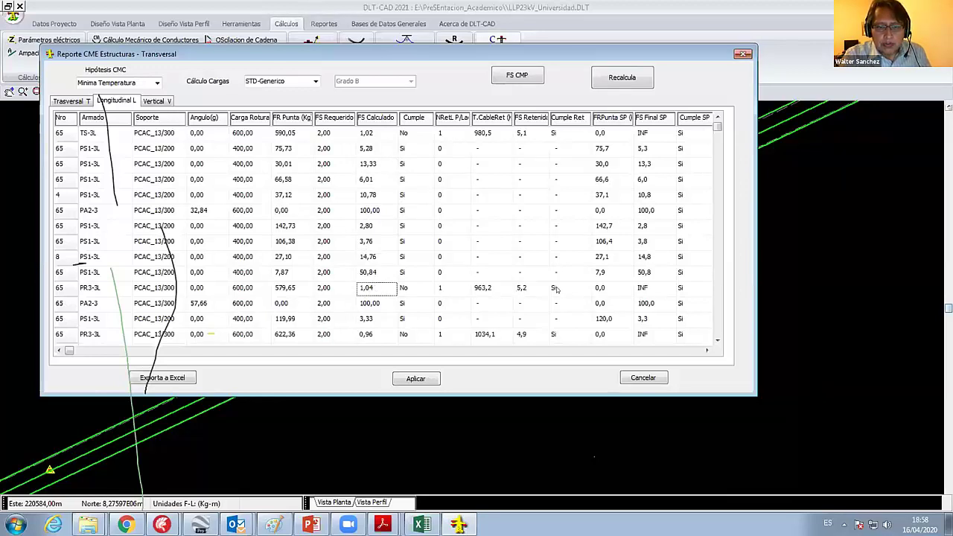
{"action": "left_click", "coordinate": [525, 291]}
{"action": "left_click", "coordinate": [530, 289]}
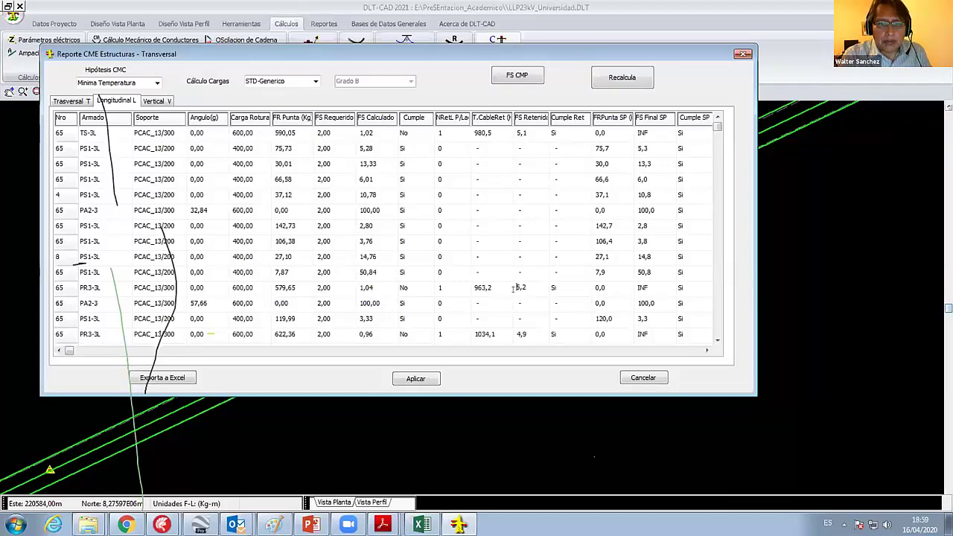
{"action": "key", "text": "Up"}
{"action": "key", "text": "Up"}
{"action": "key", "text": "Up"}
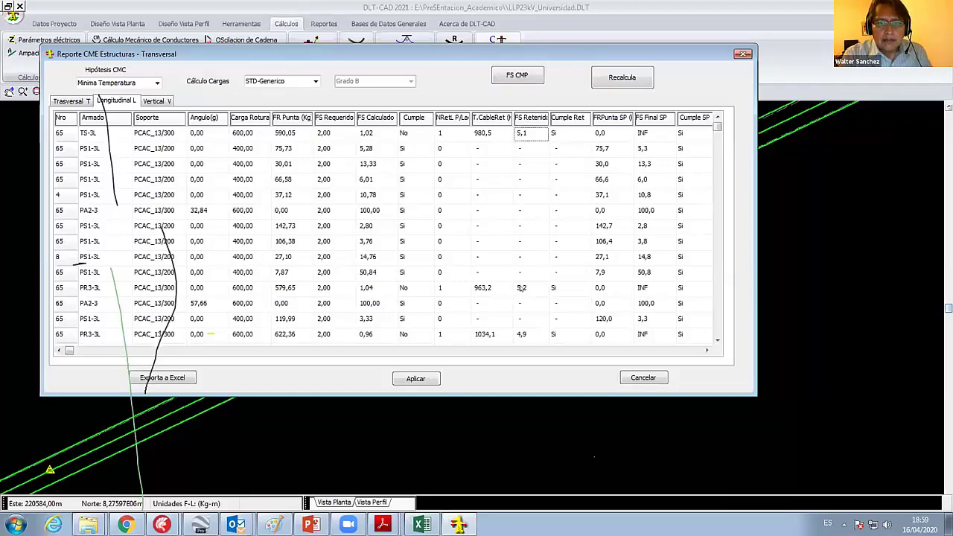
{"action": "key", "text": "Down"}
{"action": "key", "text": "Down"}
{"action": "key", "text": "Down"}
{"action": "key", "text": "Down"}
{"action": "key", "text": "Down"}
{"action": "key", "text": "Down"}
{"action": "key", "text": "Down"}
{"action": "key", "text": "Down"}
{"action": "key", "text": "Down"}
{"action": "key", "text": "Down"}
{"action": "key", "text": "Down"}
{"action": "key", "text": "Down"}
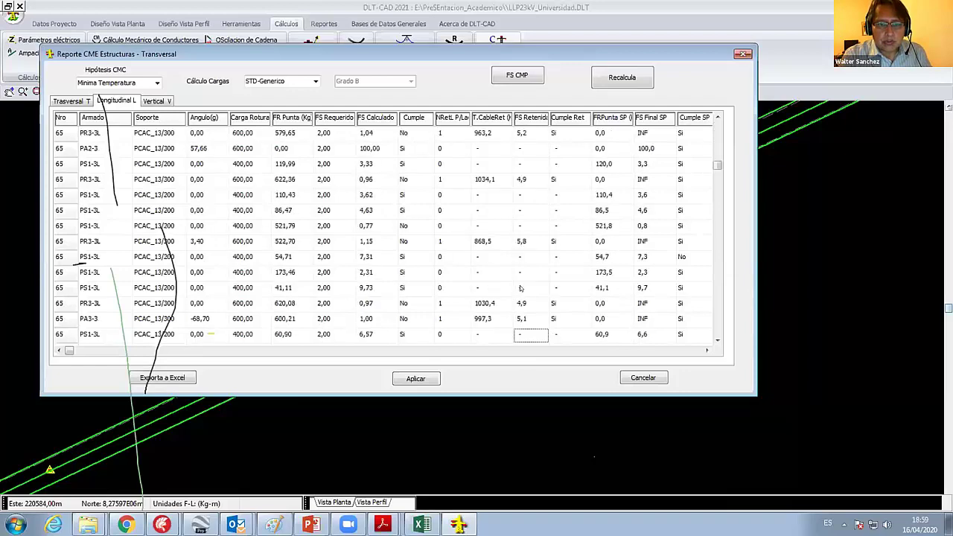
{"action": "key", "text": "Down"}
{"action": "key", "text": "Down"}
{"action": "key", "text": "Down"}
{"action": "key", "text": "Down"}
{"action": "key", "text": "Down"}
{"action": "key", "text": "Down"}
{"action": "key", "text": "Down"}
{"action": "key", "text": "Down"}
{"action": "key", "text": "Down"}
{"action": "key", "text": "Down"}
{"action": "key", "text": "Down"}
{"action": "key", "text": "Down"}
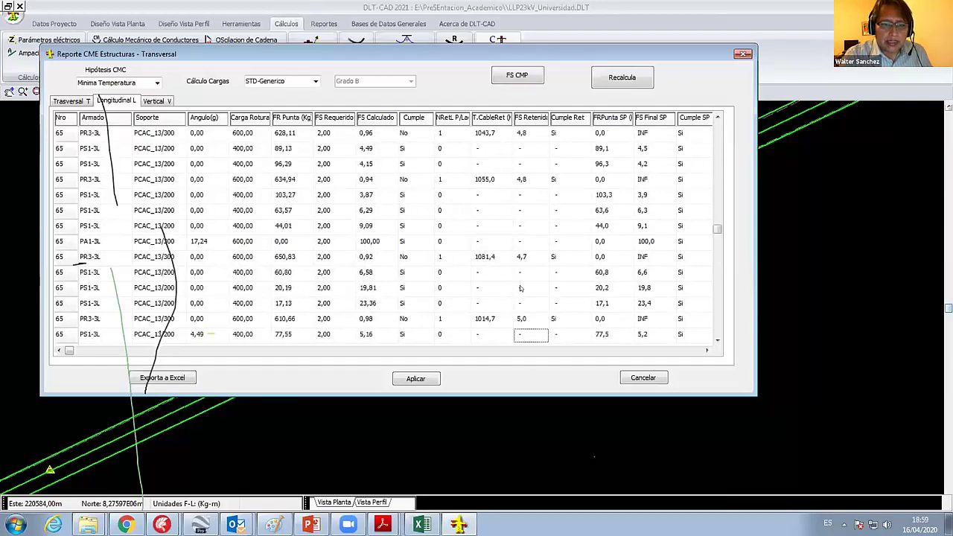
{"action": "key", "text": "Down"}
{"action": "key", "text": "Down"}
{"action": "key", "text": "Down"}
{"action": "key", "text": "Down"}
{"action": "key", "text": "Down"}
{"action": "key", "text": "Down"}
{"action": "key", "text": "Down"}
{"action": "key", "text": "Down"}
{"action": "key", "text": "Down"}
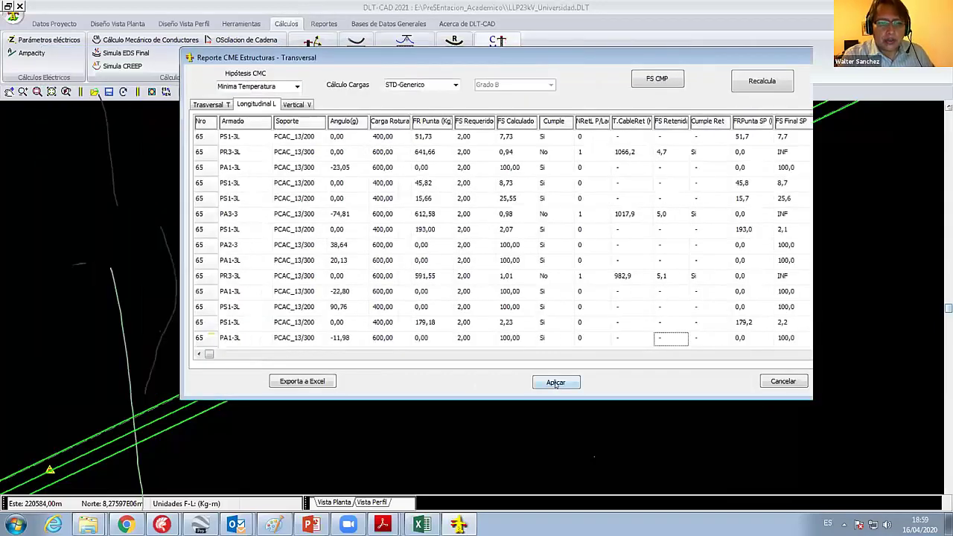
{"action": "left_click", "coordinate": [555, 383]}
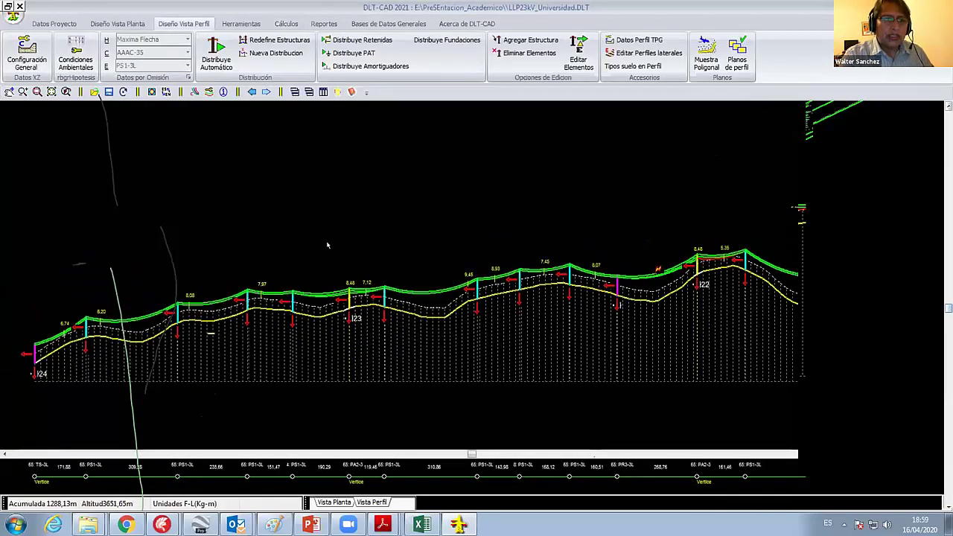
Open the profile plates window and zoom through the existing sheets.
{"action": "left_click", "coordinate": [737, 58]}
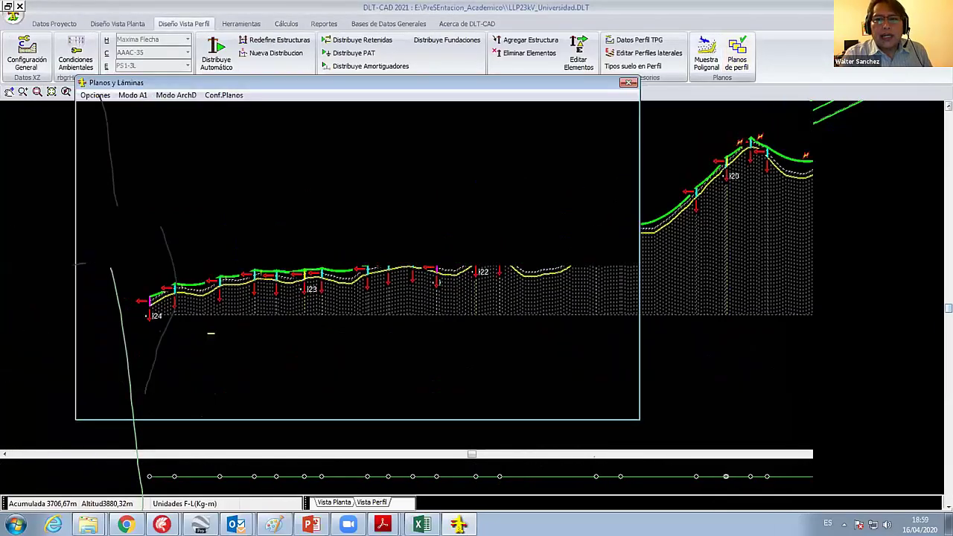
{"action": "right_click", "coordinate": [273, 160]}
{"action": "left_click", "coordinate": [319, 216]}
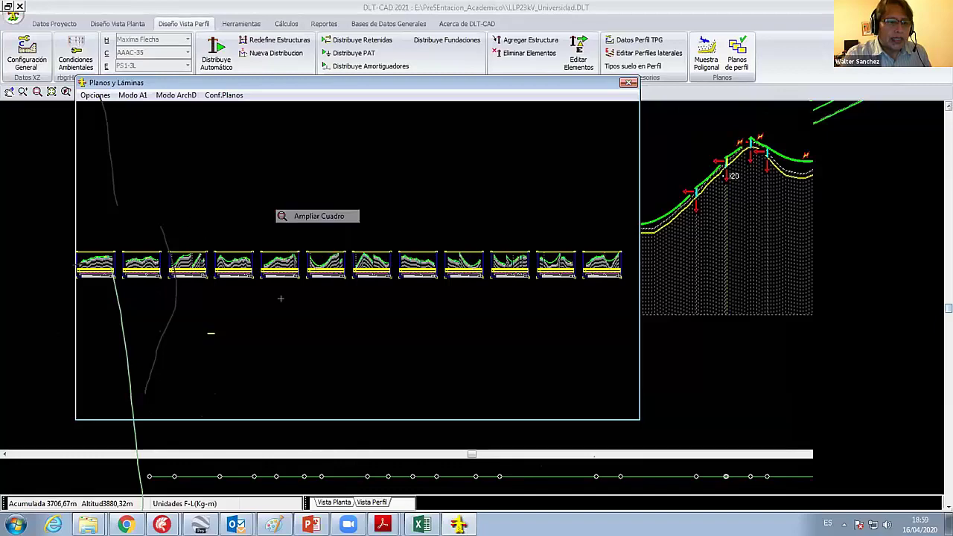
{"action": "left_click", "coordinate": [234, 264]}
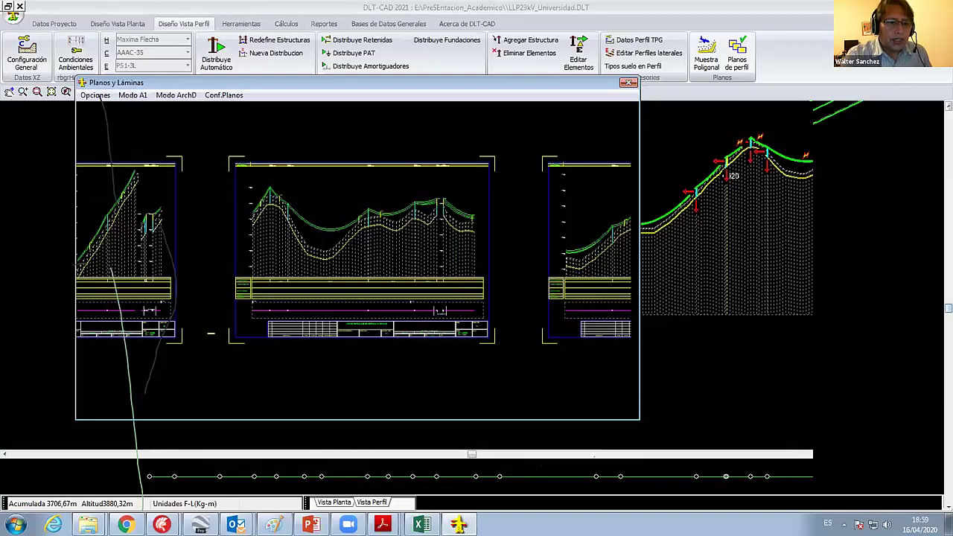
{"action": "right_click", "coordinate": [338, 232]}
{"action": "left_click", "coordinate": [381, 270]}
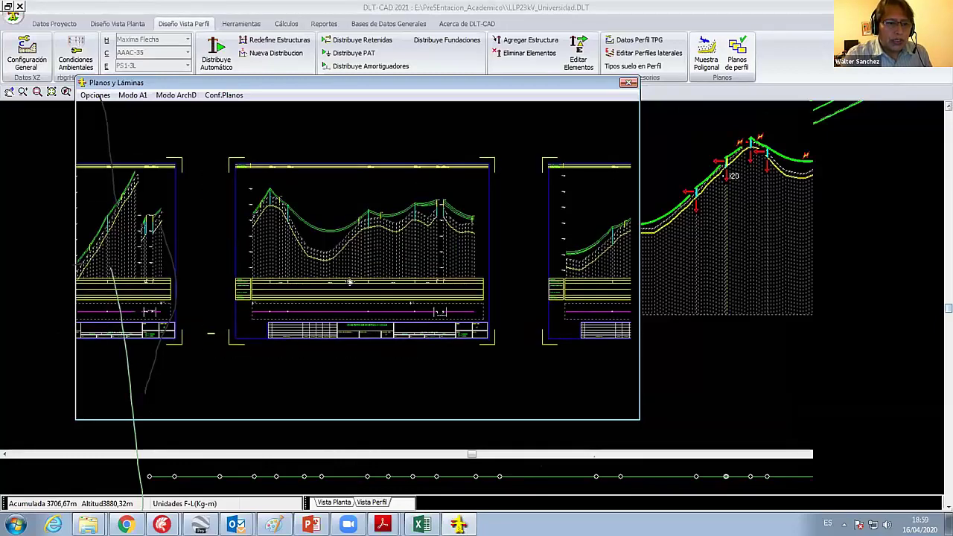
{"action": "left_click", "coordinate": [379, 275]}
{"action": "left_click", "coordinate": [313, 273]}
{"action": "left_click_drag", "start_coordinate": [371, 272], "coordinate": [626, 273]}
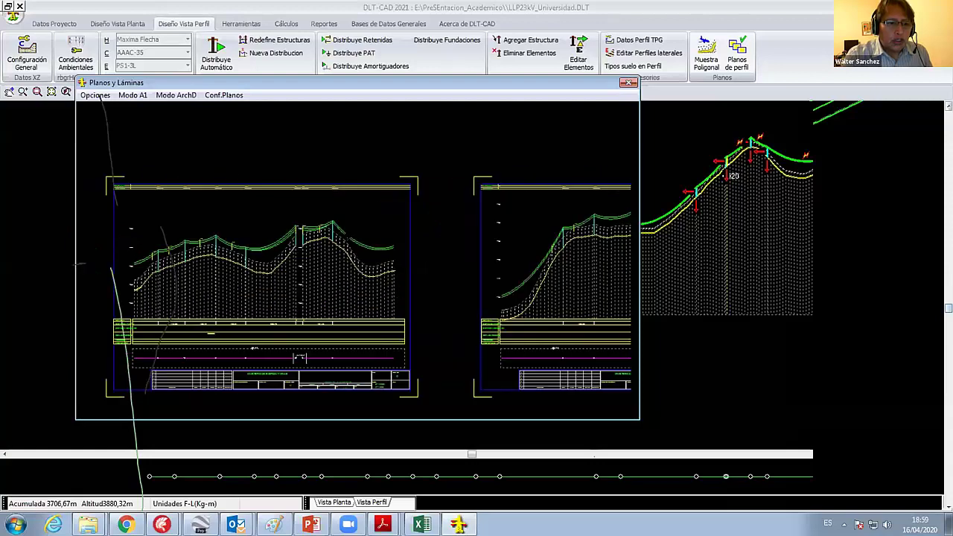
{"action": "left_click", "coordinate": [347, 234]}
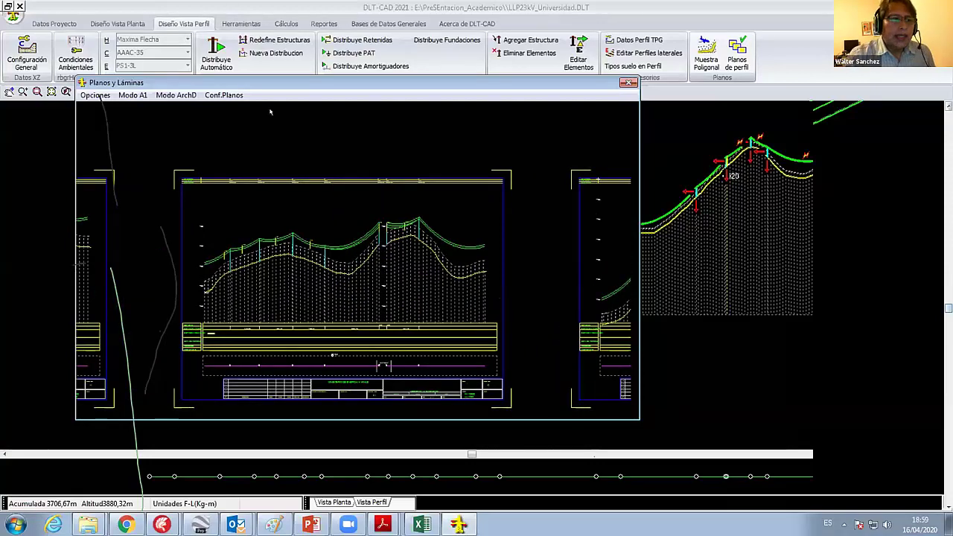
Regenerate the plates at a 1:500 vertical scale and zoom into the middle sheet.
{"action": "left_click", "coordinate": [226, 94]}
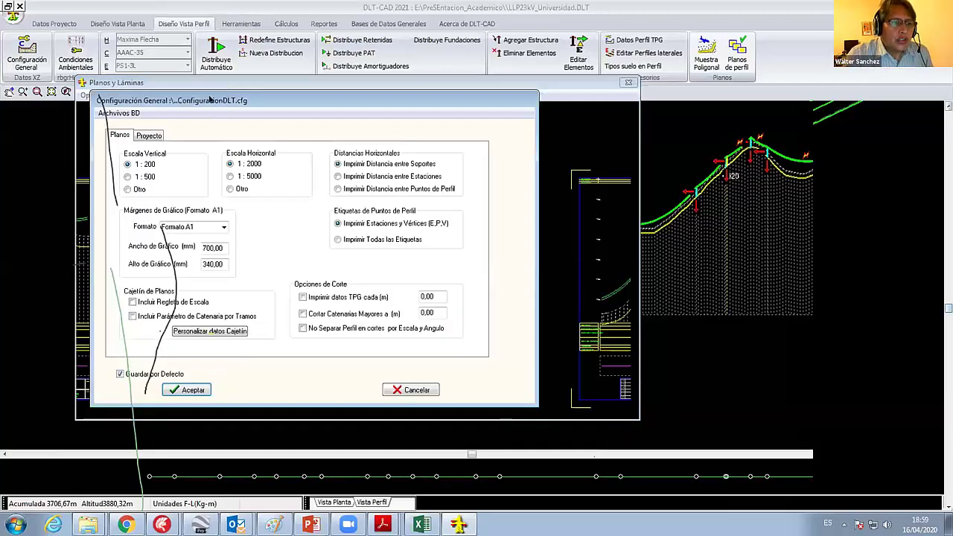
{"action": "left_click", "coordinate": [272, 169]}
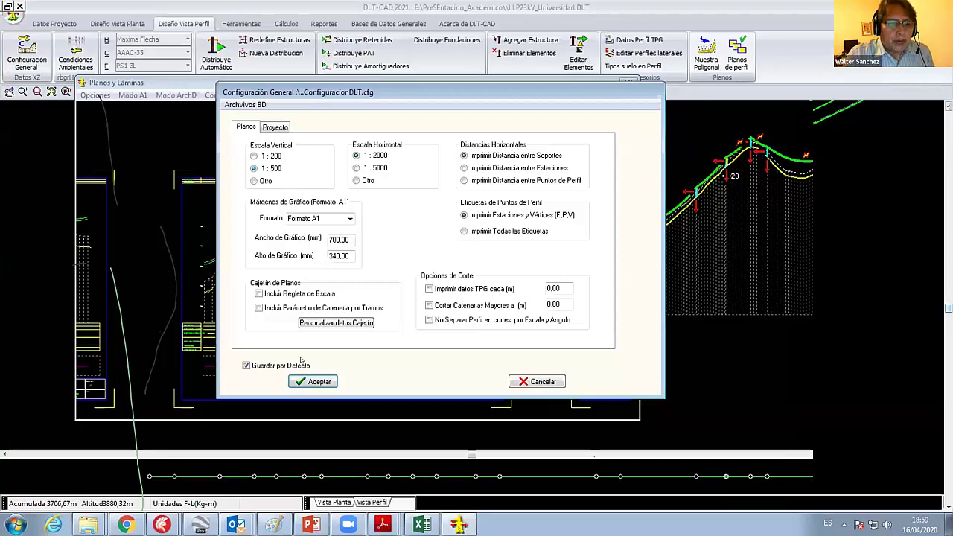
{"action": "left_click", "coordinate": [315, 382]}
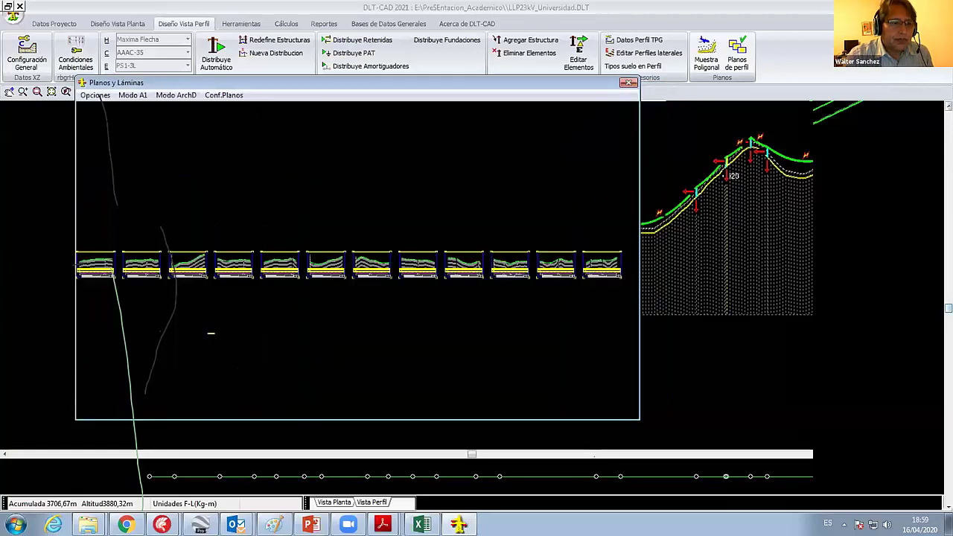
{"action": "right_click", "coordinate": [219, 168]}
{"action": "left_click", "coordinate": [250, 231]}
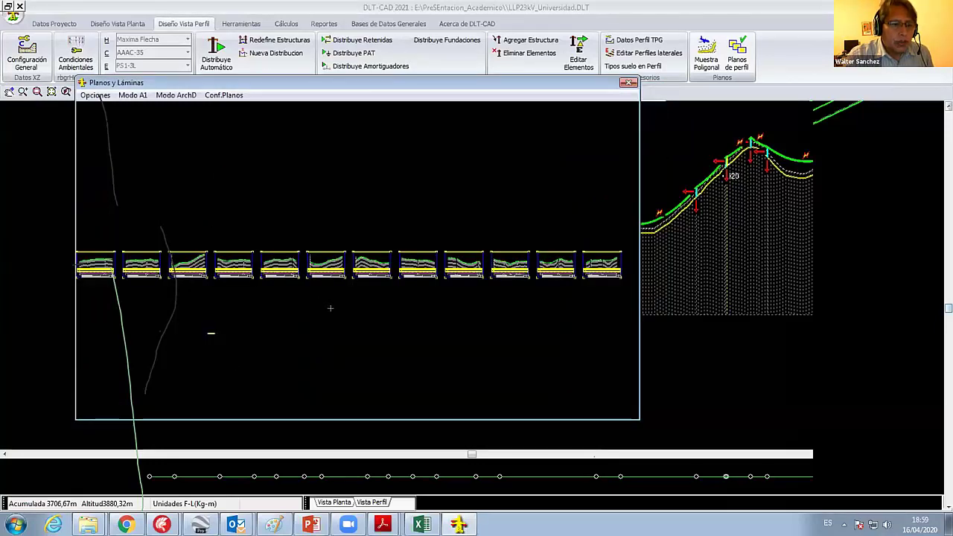
{"action": "scroll", "coordinate": [377, 213], "scroll_direction": "up", "scroll_amount": 3}
{"action": "left_click_drag", "start_coordinate": [260, 177], "coordinate": [464, 330]}
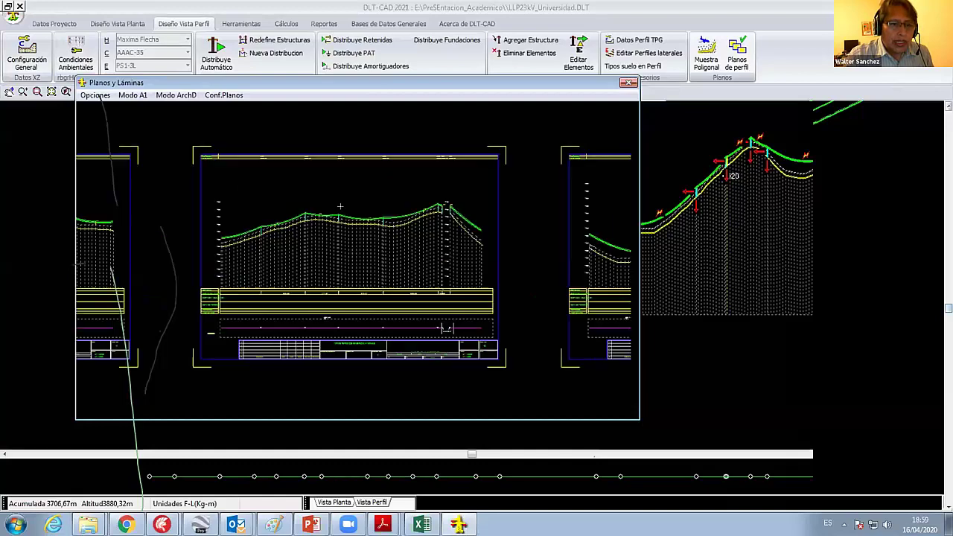
Pan to the neighbouring, flatter profile sheet and recentre it.
{"action": "right_click", "coordinate": [325, 189]}
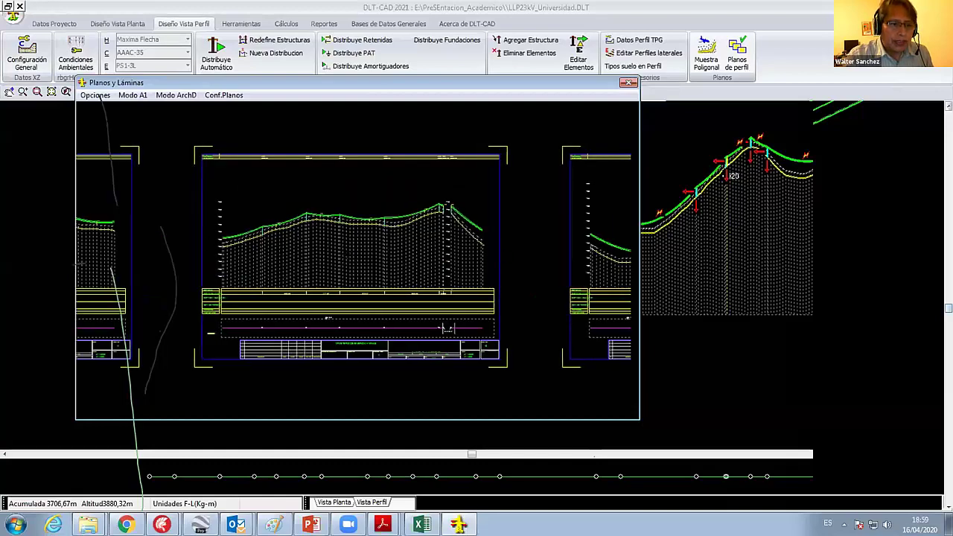
{"action": "mouse_move", "coordinate": [370, 255]}
{"action": "middle_mouse_down"}
{"action": "mouse_move", "coordinate": [481, 266]}
{"action": "mouse_move", "coordinate": [266, 266]}
{"action": "middle_mouse_up"}
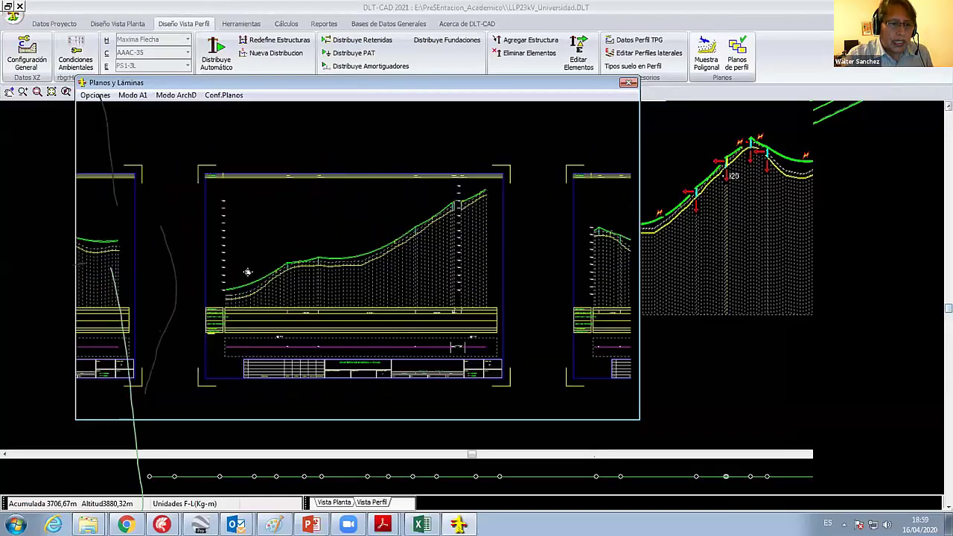
{"action": "middle_click_drag", "start_coordinate": [549, 266], "coordinate": [331, 255]}
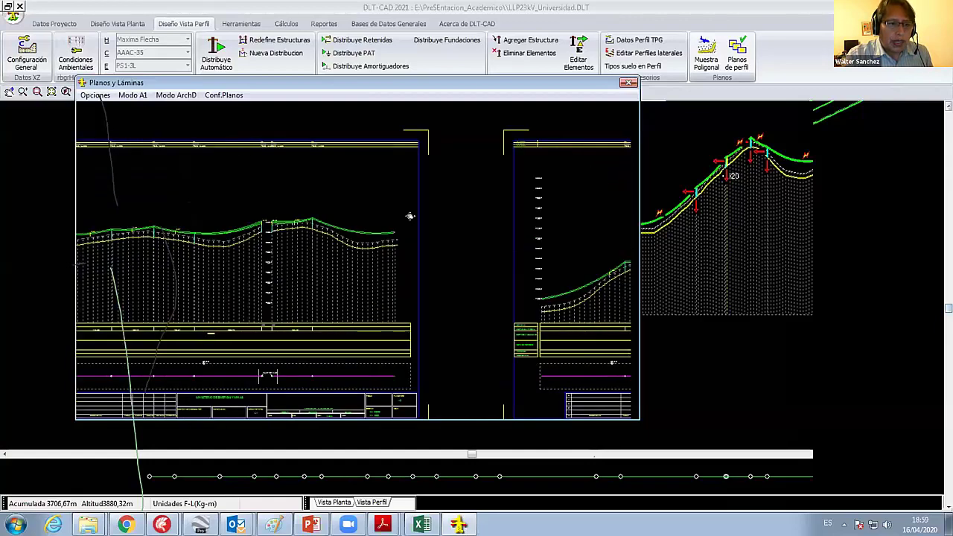
{"action": "right_click", "coordinate": [358, 166]}
{"action": "left_click", "coordinate": [385, 183]}
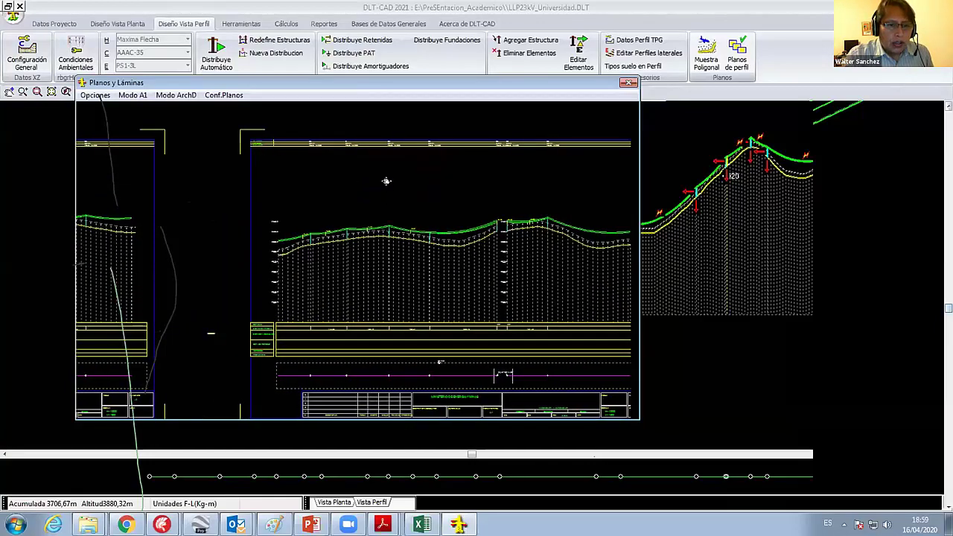
{"action": "right_click", "coordinate": [409, 159]}
{"action": "left_click", "coordinate": [424, 167]}
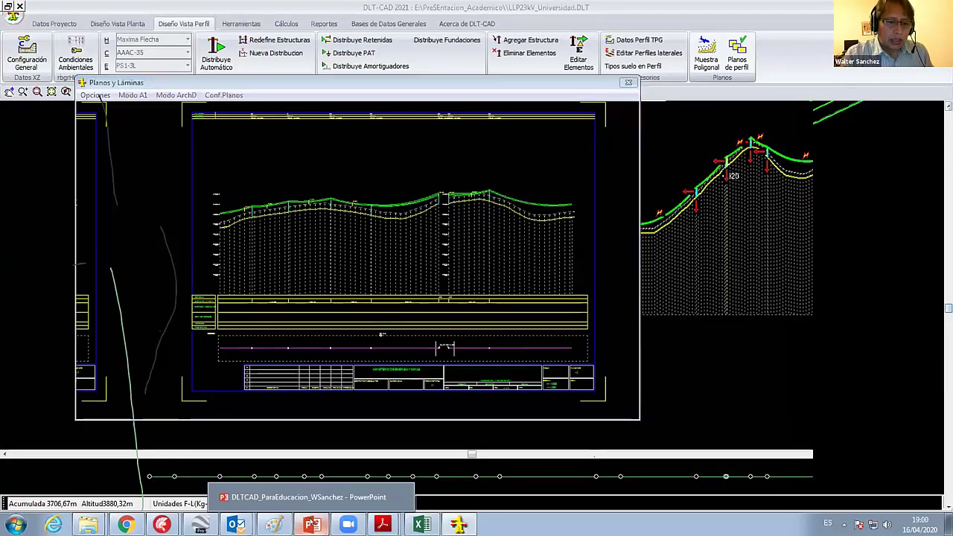
{"action": "left_click", "coordinate": [354, 443]}
{"action": "key", "text": "alt+Tab"}
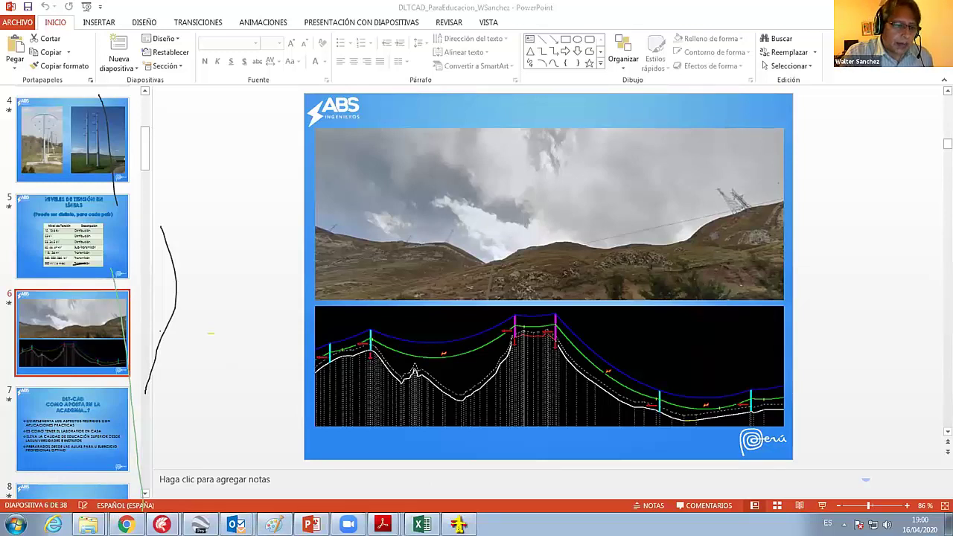
{"action": "left_click", "coordinate": [447, 525]}
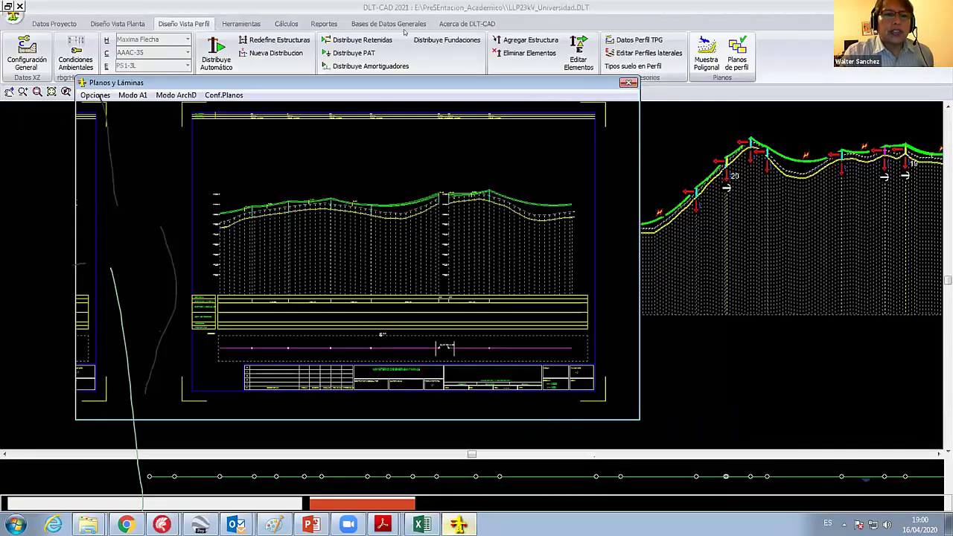
Save the Configuracion_DGE project configuration under the new name Configuracion_WS.
{"action": "left_click", "coordinate": [402, 27]}
{"action": "left_click", "coordinate": [52, 24]}
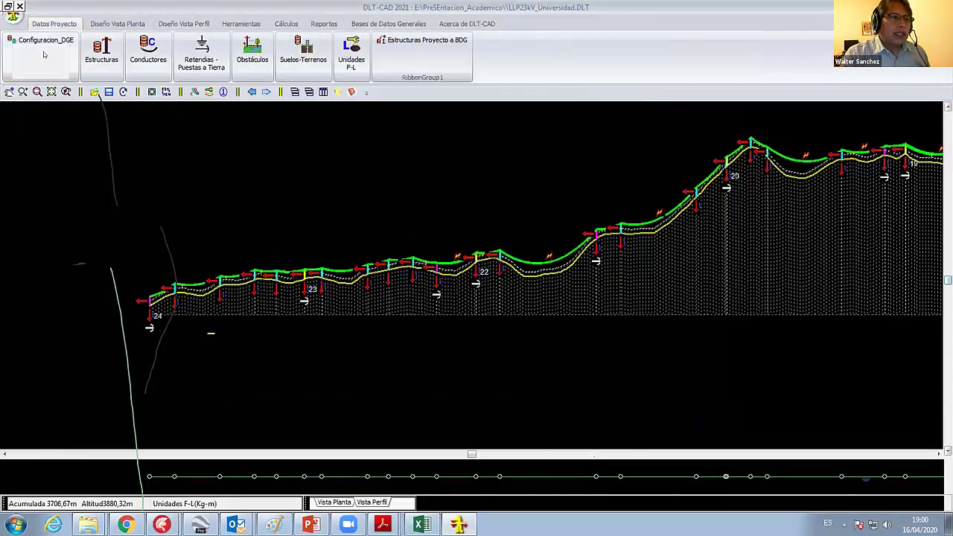
{"action": "left_click", "coordinate": [43, 55]}
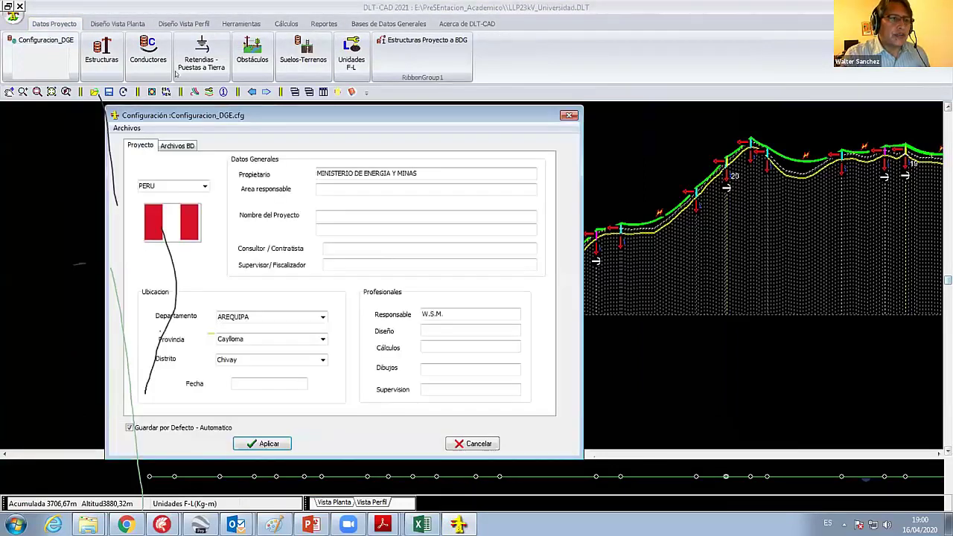
{"action": "left_click", "coordinate": [173, 93]}
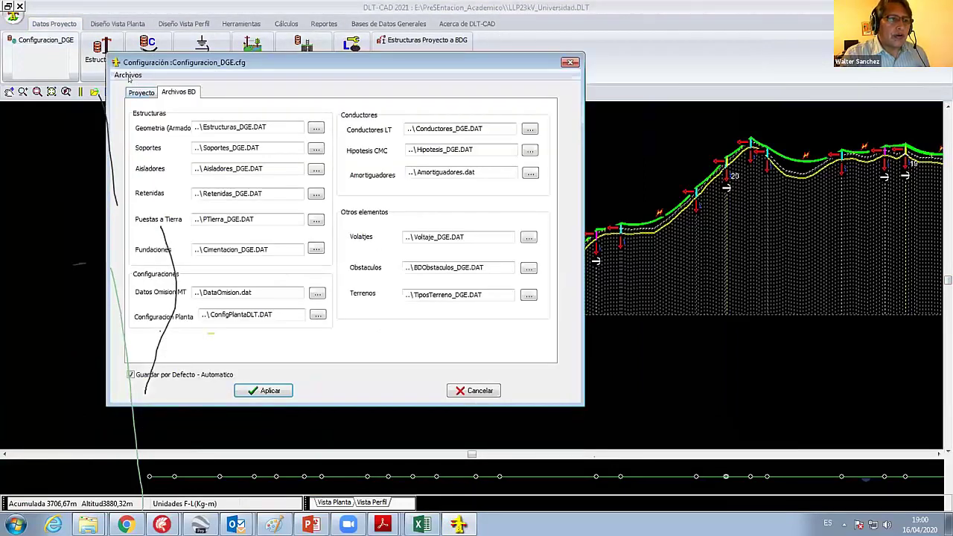
{"action": "left_click", "coordinate": [141, 93]}
{"action": "left_click", "coordinate": [128, 75]}
{"action": "left_click", "coordinate": [306, 233]}
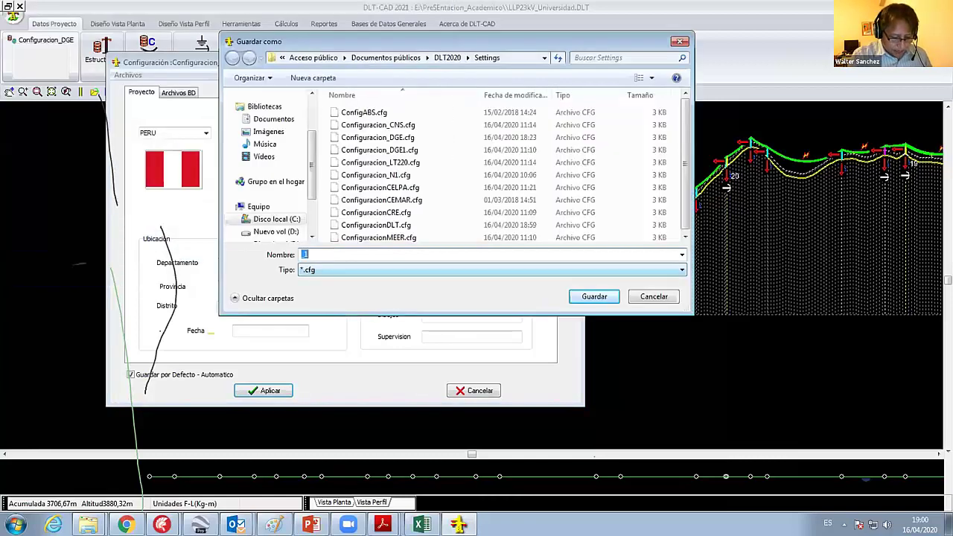
{"action": "type", "text": "Configuracion"}
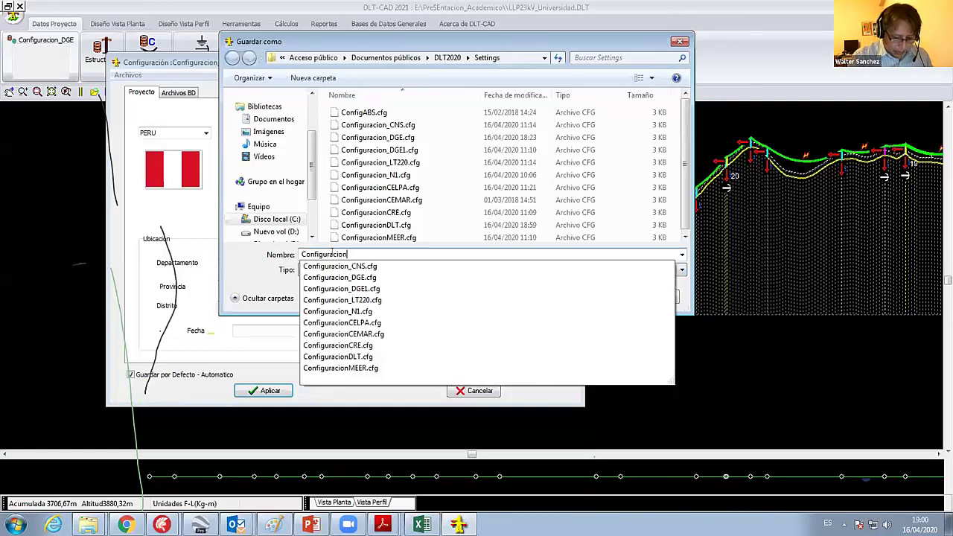
{"action": "type", "text": "_WS"}
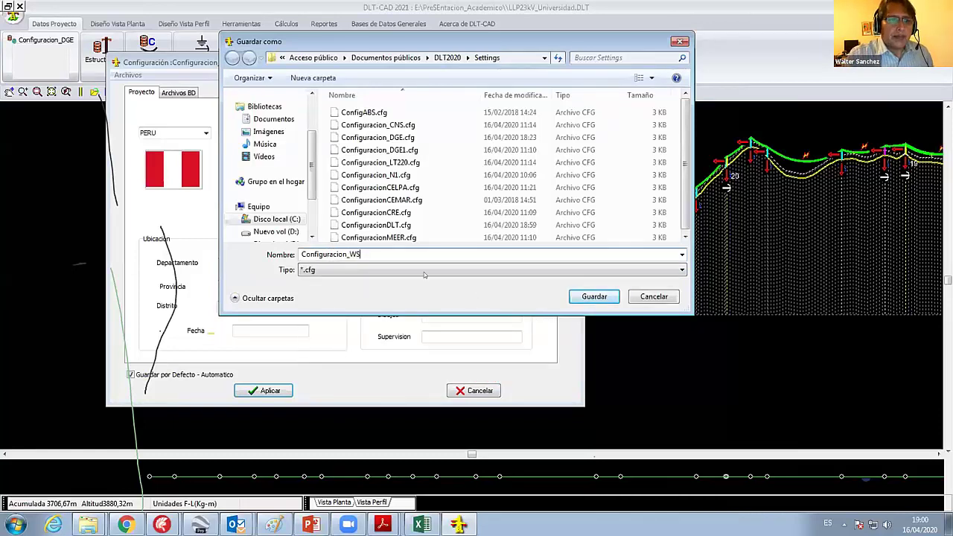
{"action": "key", "text": "Return"}
{"action": "left_click", "coordinate": [179, 91]}
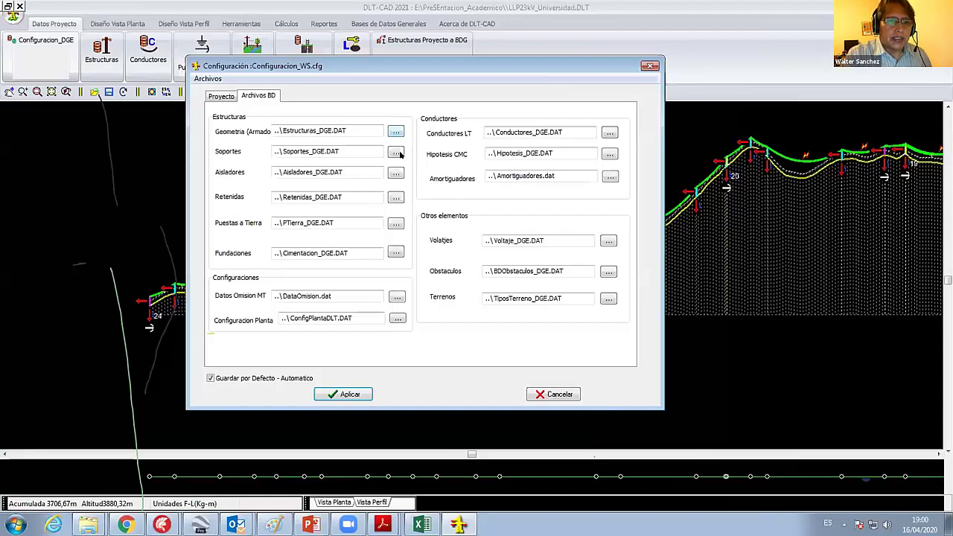
Select the 138kV structures and supports databases and the ACSR conductors database, then apply.
{"action": "left_click", "coordinate": [395, 152]}
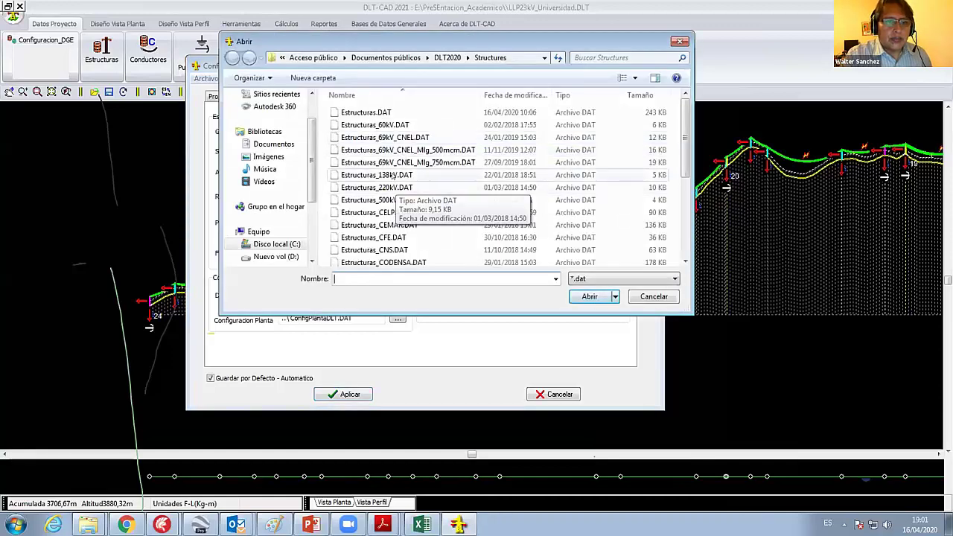
{"action": "double_click", "coordinate": [394, 174]}
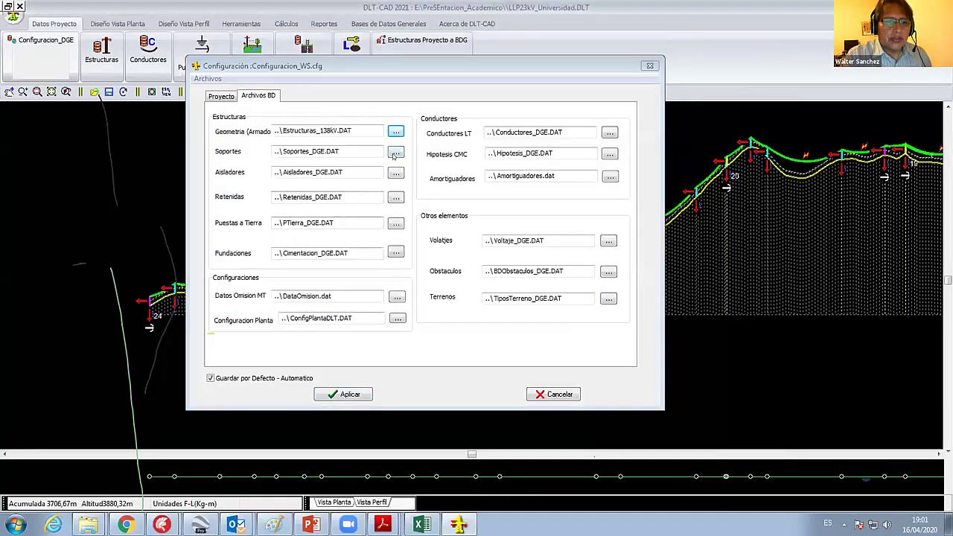
{"action": "left_click", "coordinate": [395, 152]}
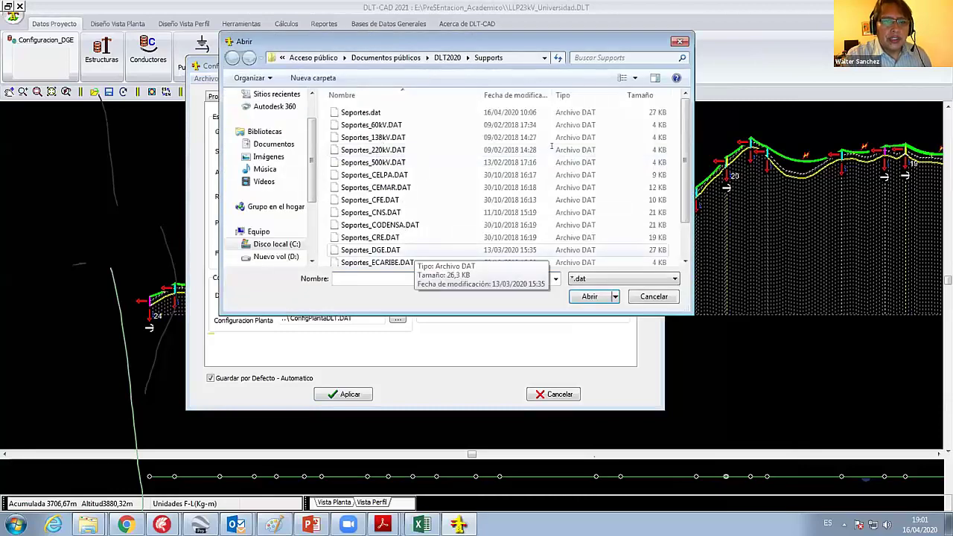
{"action": "double_click", "coordinate": [516, 137]}
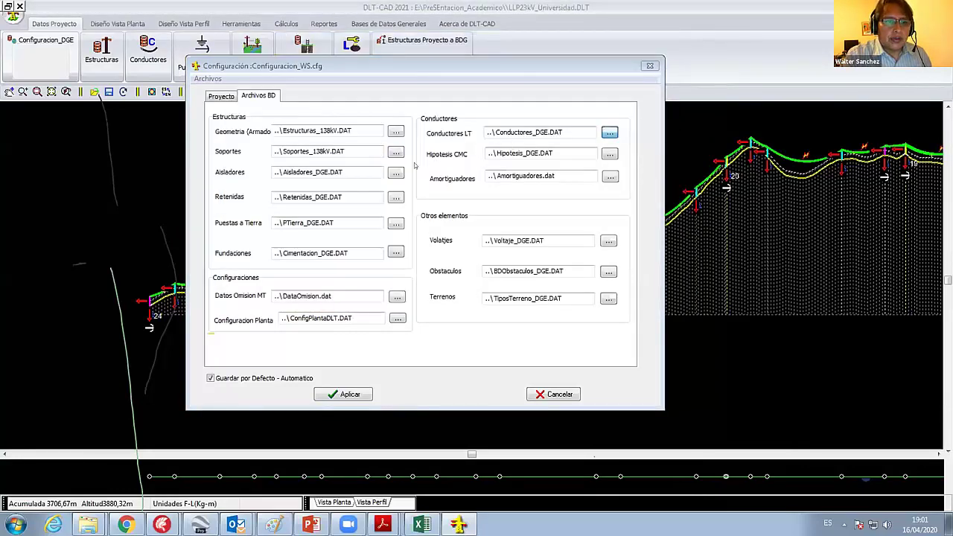
{"action": "left_click", "coordinate": [609, 133]}
{"action": "double_click", "coordinate": [365, 173]}
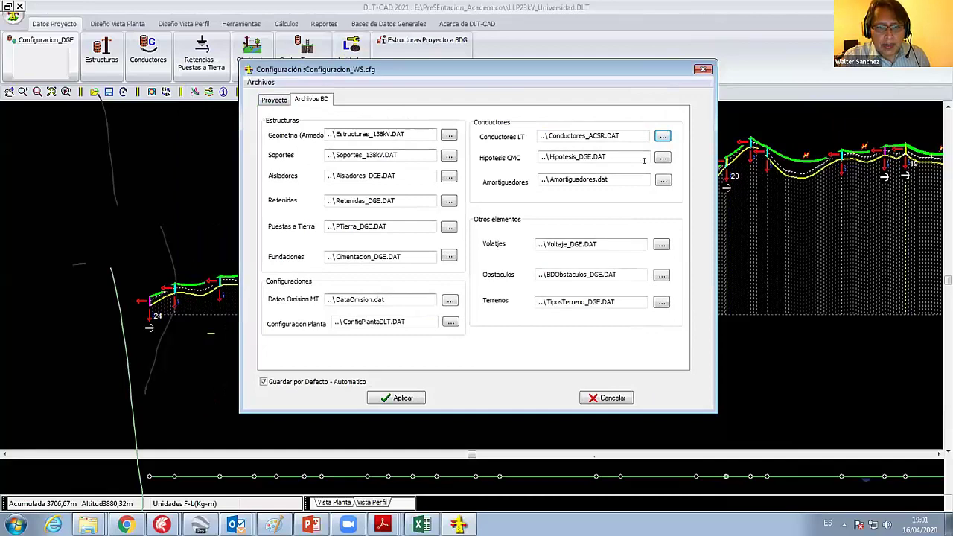
{"action": "left_click", "coordinate": [275, 99]}
{"action": "left_click", "coordinate": [415, 400]}
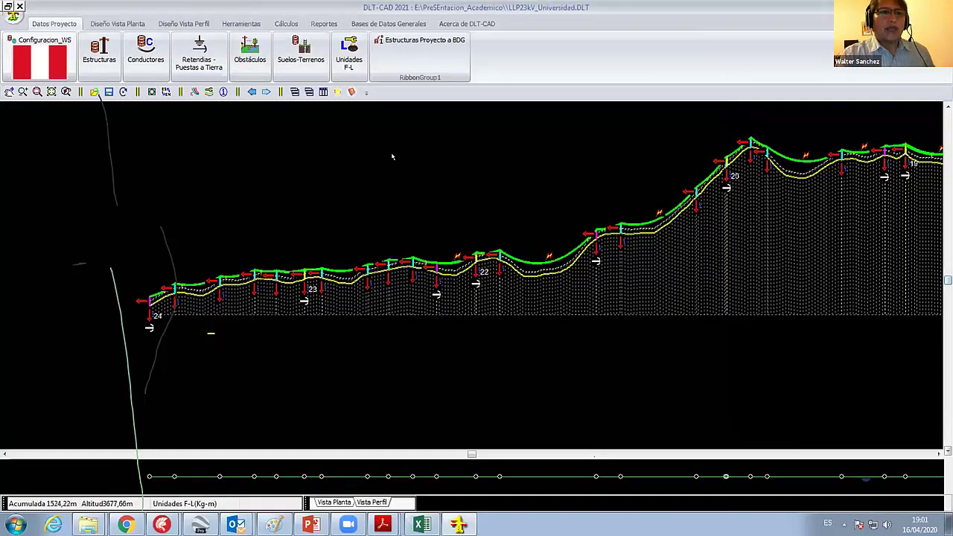
Open the Estructuras_138kV.DAT structures database past the debugger exception and close it unchanged.
{"action": "left_click", "coordinate": [384, 24]}
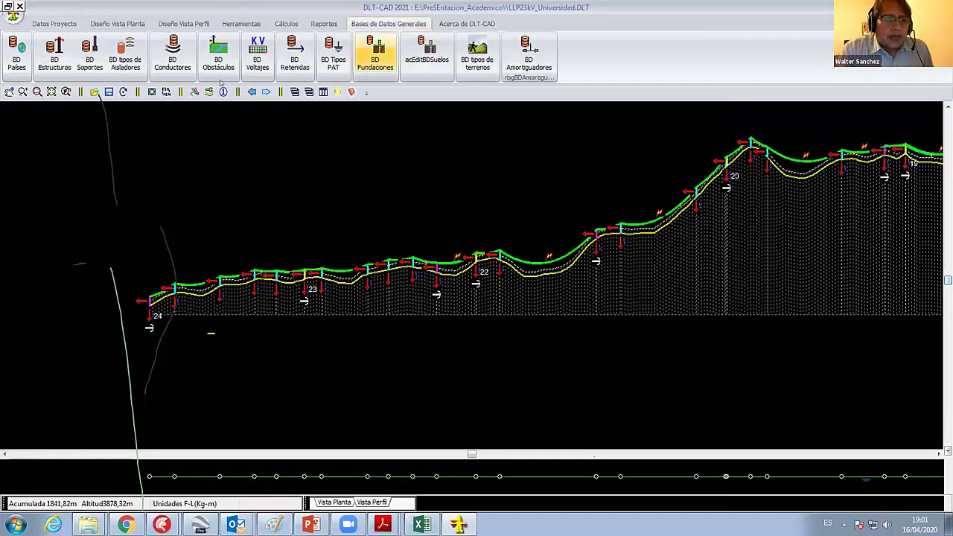
{"action": "left_click", "coordinate": [54, 56]}
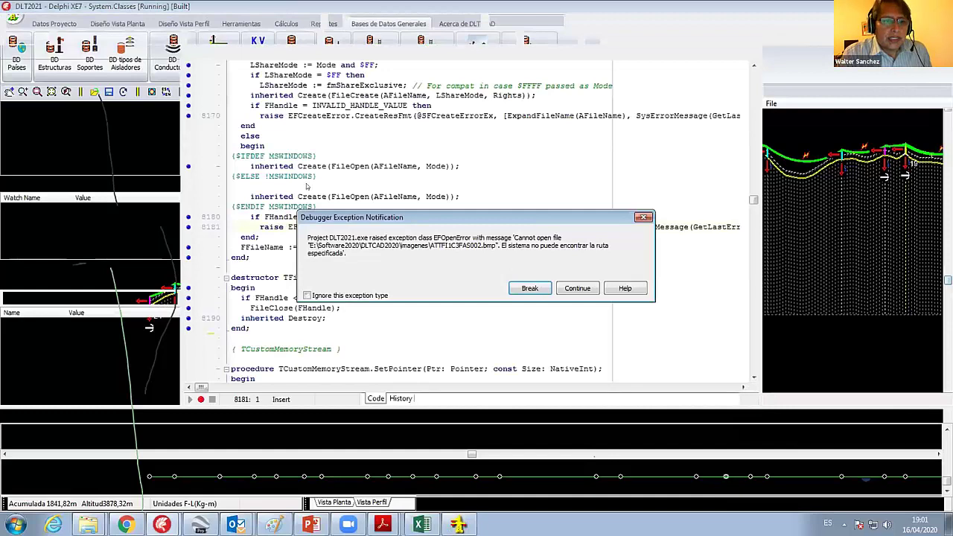
{"action": "key", "text": "Escape"}
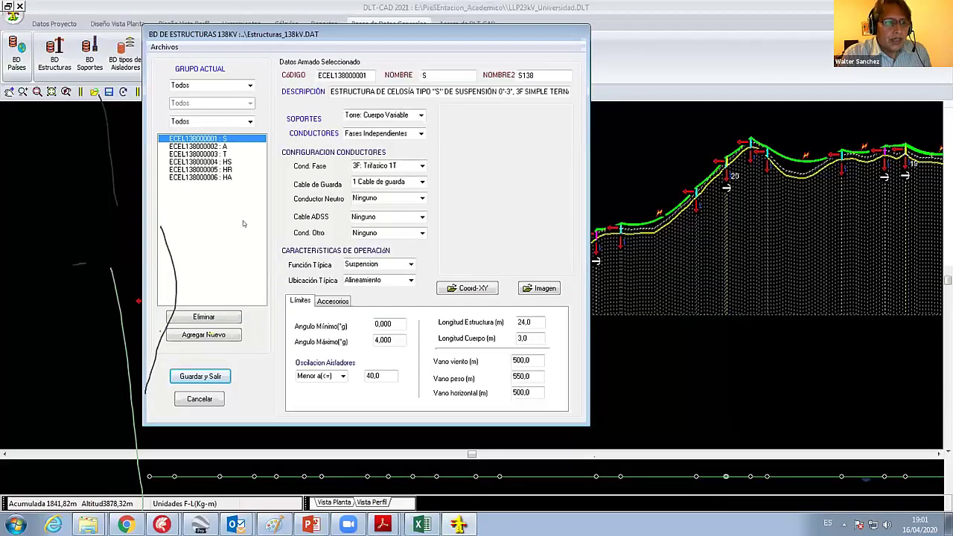
{"action": "left_click", "coordinate": [199, 399]}
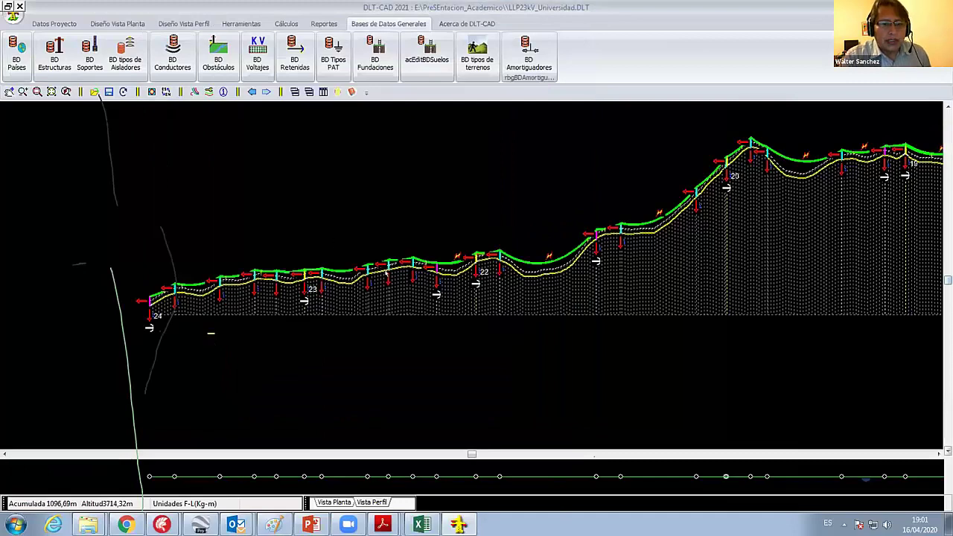
{"action": "scroll", "coordinate": [355, 250], "scroll_direction": "down", "scroll_amount": 2}
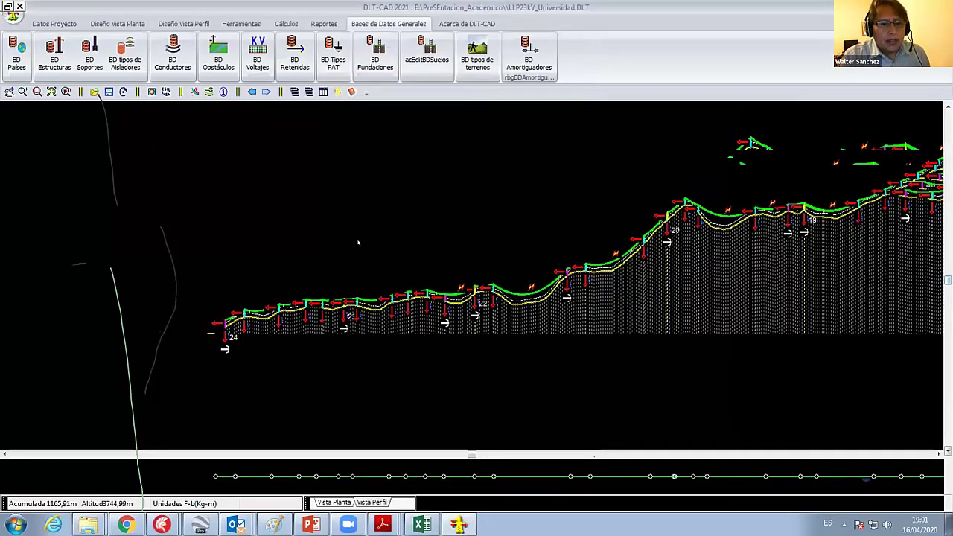
{"action": "scroll", "coordinate": [358, 243], "scroll_direction": "down", "scroll_amount": 2}
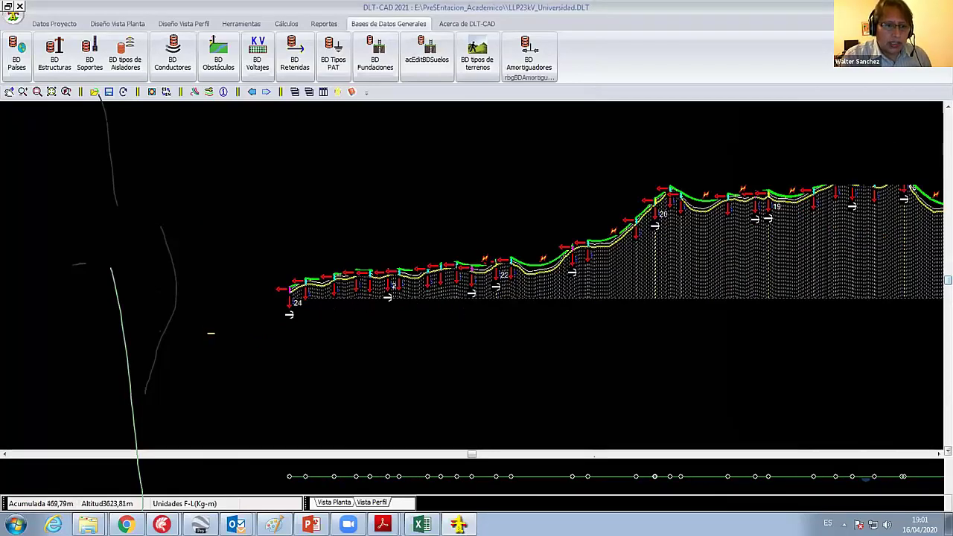
{"action": "scroll", "coordinate": [282, 262], "scroll_direction": "up", "scroll_amount": 1}
{"action": "scroll", "coordinate": [281, 262], "scroll_direction": "up", "scroll_amount": 1}
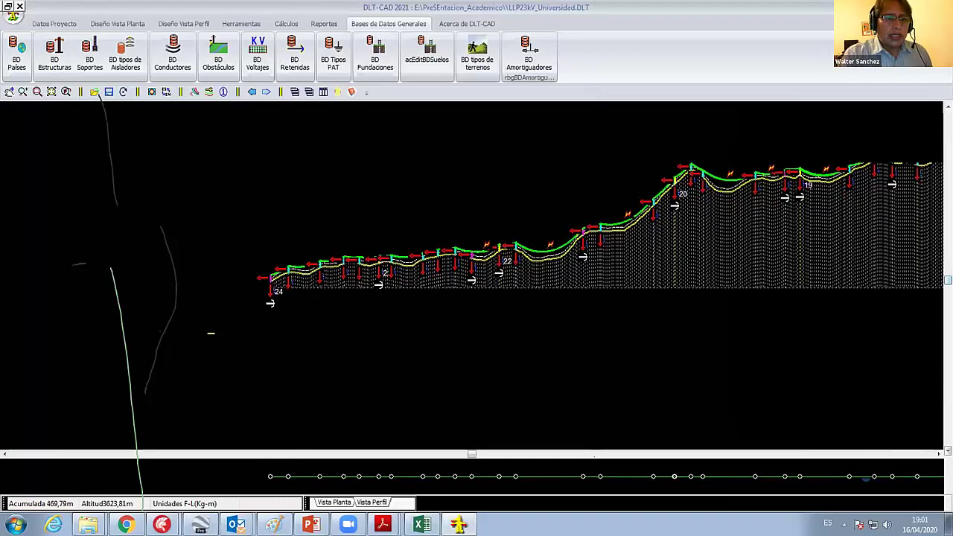
{"action": "scroll", "coordinate": [227, 183], "scroll_direction": "up", "scroll_amount": 1}
{"action": "scroll", "coordinate": [227, 182], "scroll_direction": "up", "scroll_amount": 1}
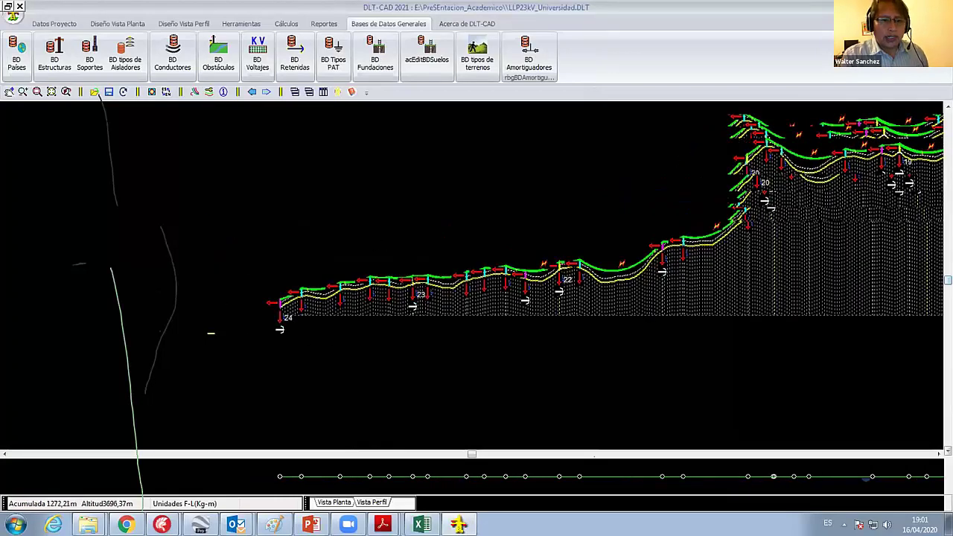
{"action": "scroll", "coordinate": [306, 261], "scroll_direction": "right", "scroll_amount": 1}
{"action": "scroll", "coordinate": [305, 261], "scroll_direction": "right", "scroll_amount": 2}
{"action": "scroll", "coordinate": [306, 261], "scroll_direction": "right", "scroll_amount": 2}
{"action": "scroll", "coordinate": [300, 261], "scroll_direction": "right", "scroll_amount": 2}
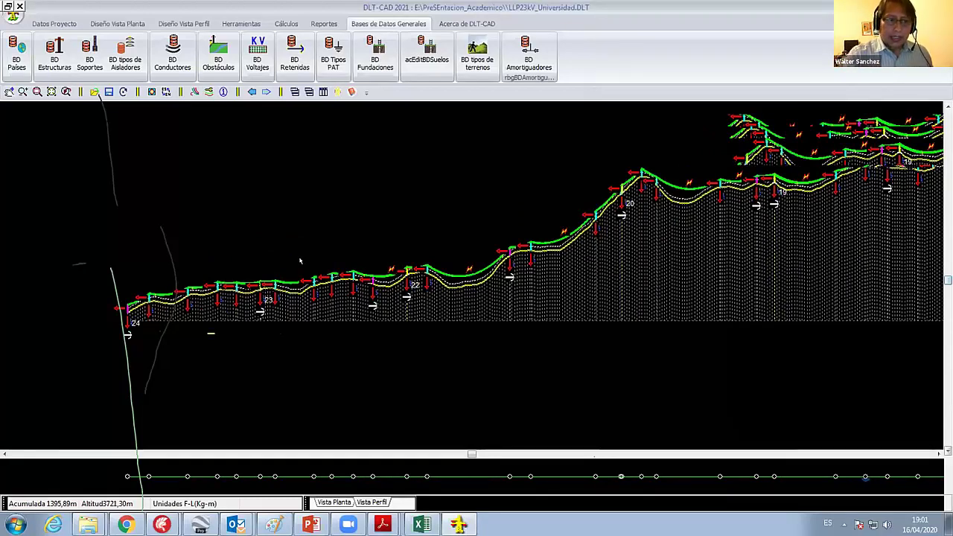
{"action": "scroll", "coordinate": [300, 260], "scroll_direction": "left", "scroll_amount": 1}
{"action": "scroll", "coordinate": [300, 260], "scroll_direction": "left", "scroll_amount": 2}
{"action": "scroll", "coordinate": [317, 273], "scroll_direction": "left", "scroll_amount": 2}
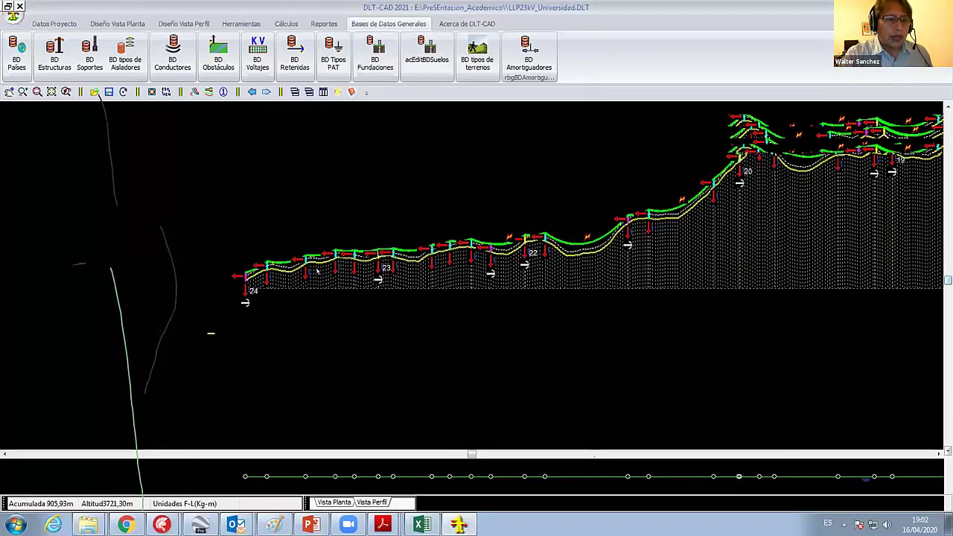
{"action": "scroll", "coordinate": [302, 268], "scroll_direction": "up", "scroll_amount": 1}
{"action": "scroll", "coordinate": [300, 270], "scroll_direction": "up", "scroll_amount": 1}
{"action": "scroll", "coordinate": [326, 300], "scroll_direction": "up", "scroll_amount": 1}
{"action": "scroll", "coordinate": [328, 310], "scroll_direction": "up", "scroll_amount": 1}
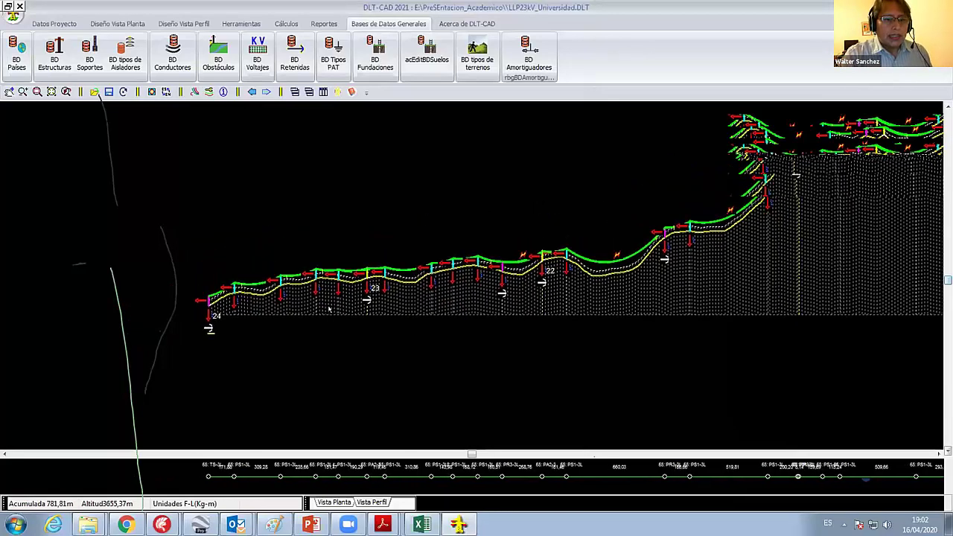
{"action": "scroll", "coordinate": [328, 310], "scroll_direction": "up", "scroll_amount": 1}
{"action": "scroll", "coordinate": [313, 302], "scroll_direction": "up", "scroll_amount": 1}
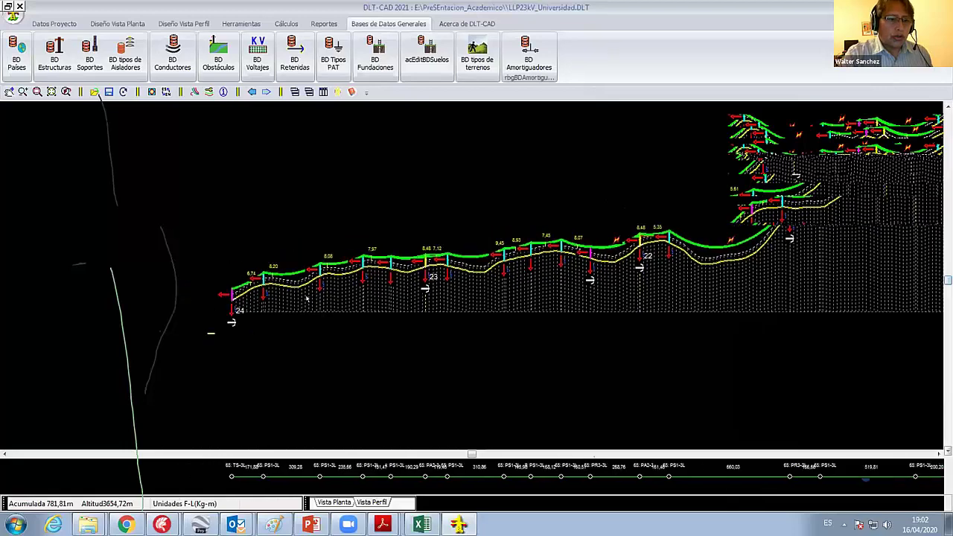
{"action": "scroll", "coordinate": [306, 299], "scroll_direction": "up", "scroll_amount": 1}
{"action": "scroll", "coordinate": [313, 287], "scroll_direction": "up", "scroll_amount": 1}
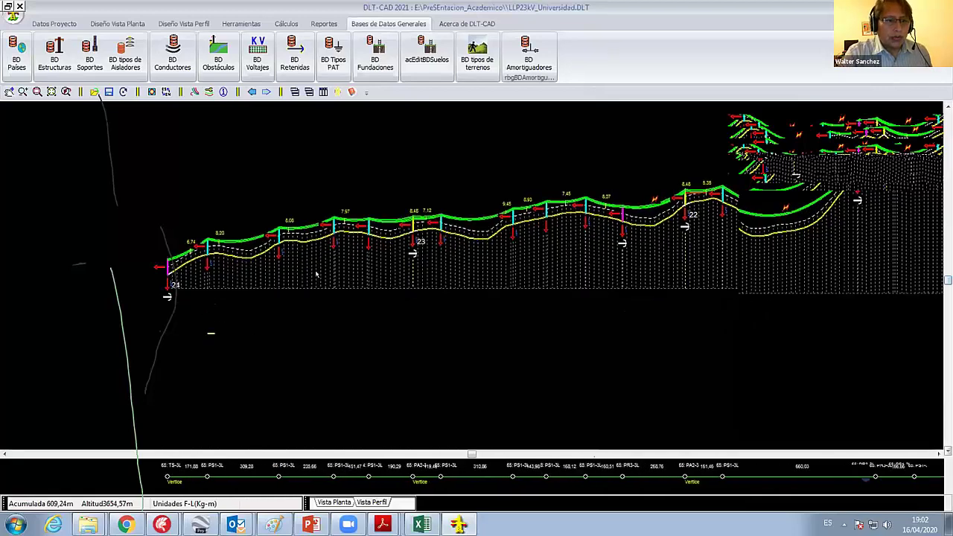
{"action": "scroll", "coordinate": [319, 277], "scroll_direction": "up", "scroll_amount": 1}
{"action": "scroll", "coordinate": [380, 312], "scroll_direction": "up", "scroll_amount": 2}
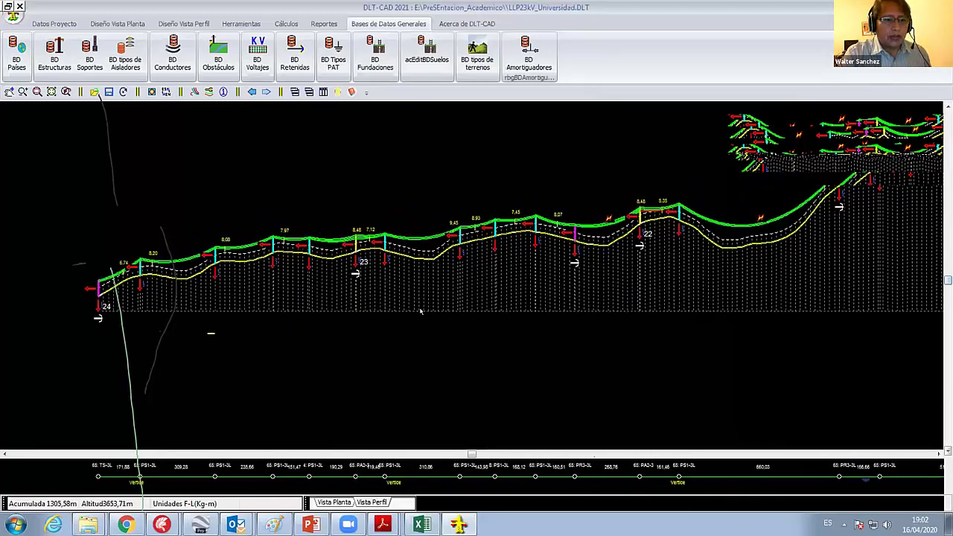
{"action": "middle_click_drag", "start_coordinate": [219, 276], "coordinate": [334, 271]}
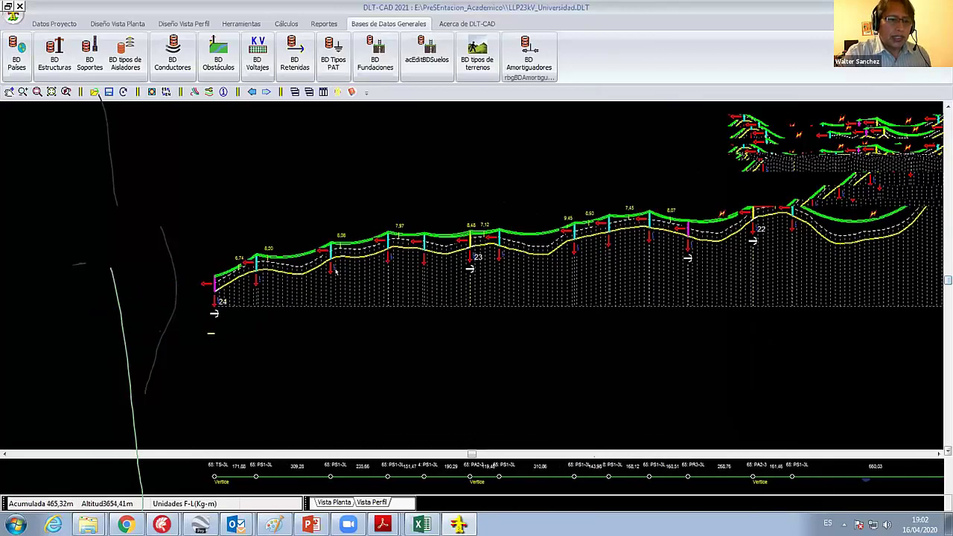
{"action": "scroll", "coordinate": [336, 272], "scroll_direction": "up", "scroll_amount": 1}
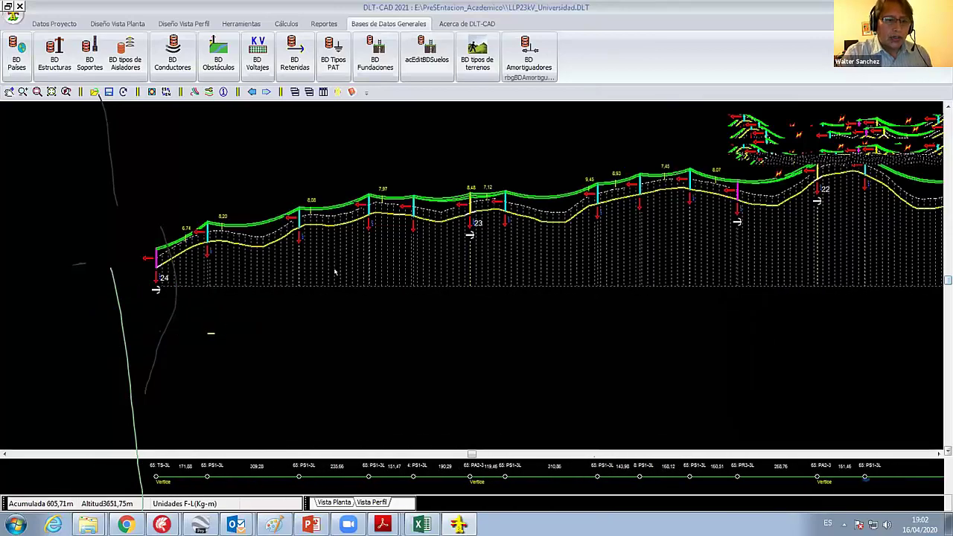
{"action": "scroll", "coordinate": [355, 315], "scroll_direction": "down", "scroll_amount": 1}
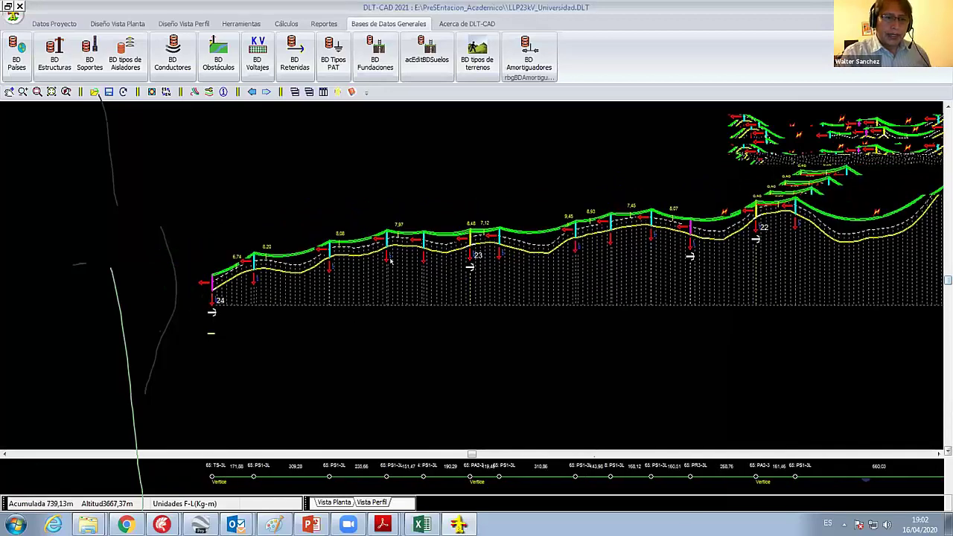
{"action": "middle_click_drag", "start_coordinate": [531, 288], "coordinate": [460, 320]}
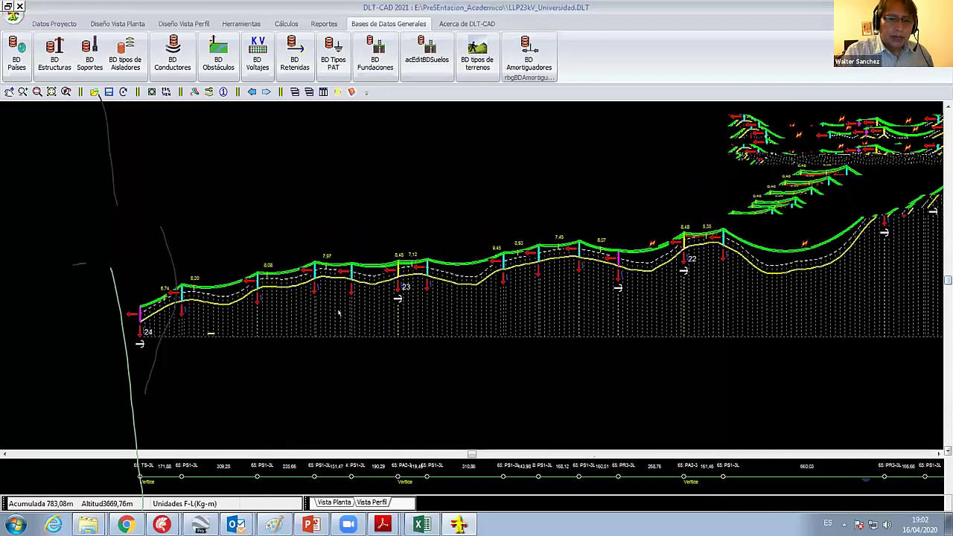
{"action": "scroll", "coordinate": [339, 313], "scroll_direction": "up", "scroll_amount": 1}
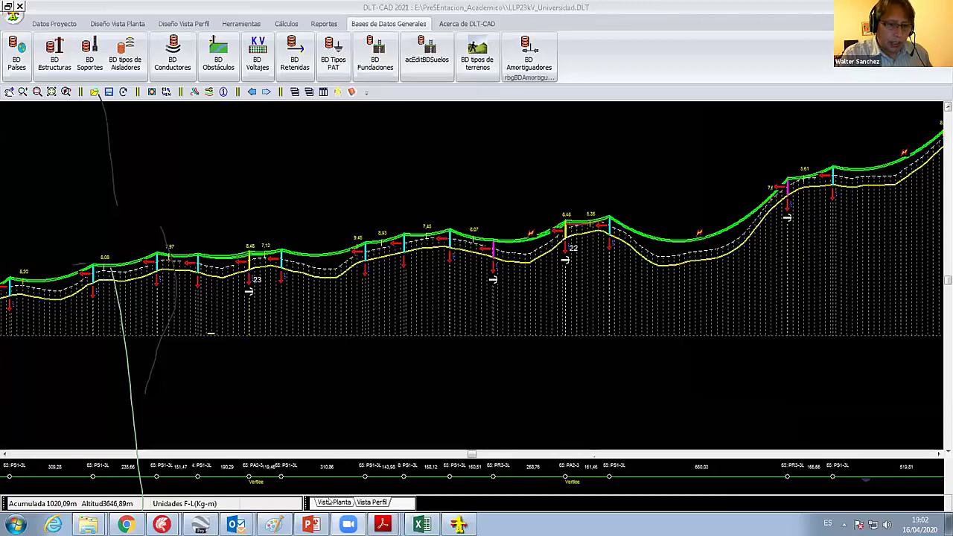
In plan view, drag route vertex V17 down and to the left.
{"action": "left_click", "coordinate": [333, 502]}
{"action": "scroll", "coordinate": [497, 320], "scroll_direction": "down", "scroll_amount": 2}
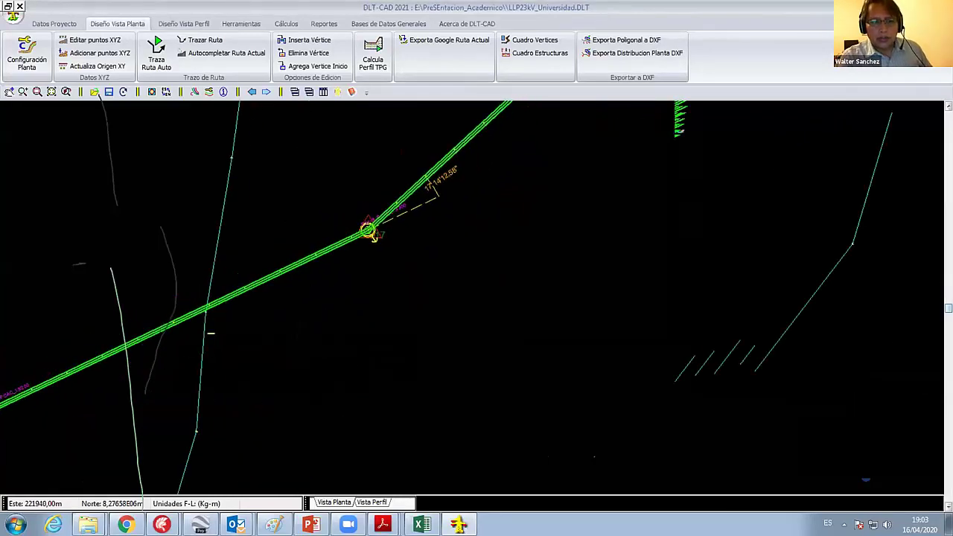
{"action": "left_click_drag", "start_coordinate": [370, 232], "coordinate": [335, 255]}
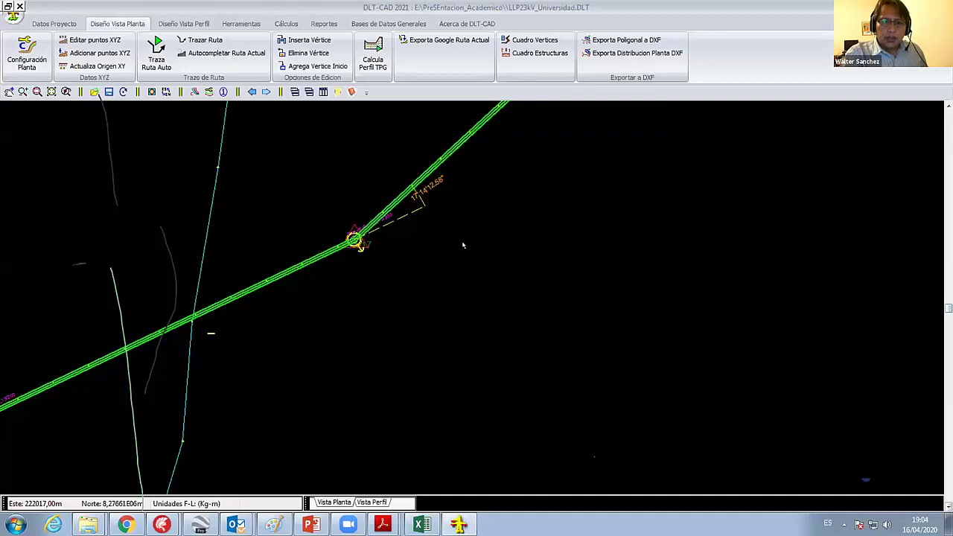
Zoom out over the rerouted line and briefly check the profile view.
{"action": "scroll", "coordinate": [463, 245], "scroll_direction": "down", "scroll_amount": 1}
{"action": "scroll", "coordinate": [463, 245], "scroll_direction": "down", "scroll_amount": 1}
{"action": "scroll", "coordinate": [477, 246], "scroll_direction": "down", "scroll_amount": 2}
{"action": "scroll", "coordinate": [491, 260], "scroll_direction": "down", "scroll_amount": 1}
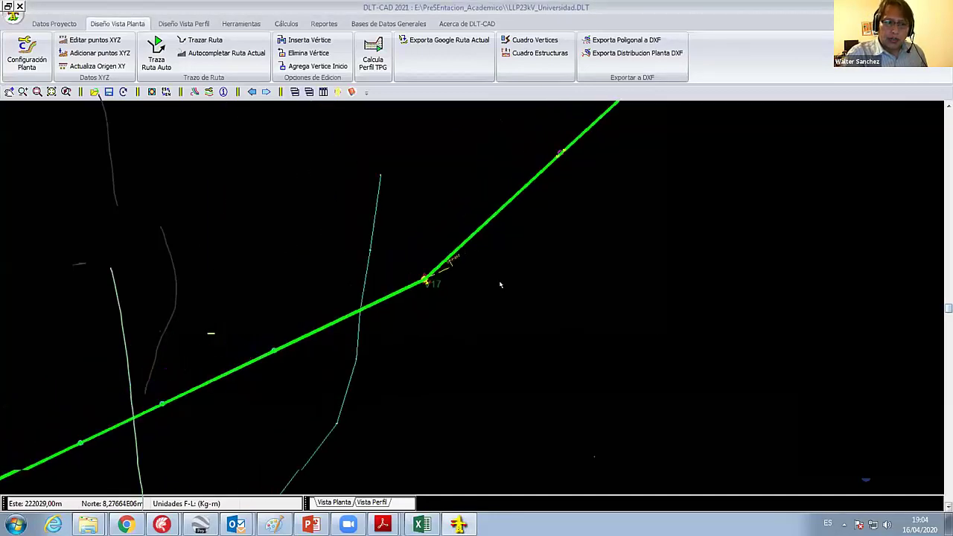
{"action": "scroll", "coordinate": [505, 279], "scroll_direction": "down", "scroll_amount": 2}
{"action": "scroll", "coordinate": [505, 280], "scroll_direction": "down", "scroll_amount": 1}
{"action": "scroll", "coordinate": [484, 275], "scroll_direction": "down", "scroll_amount": 1}
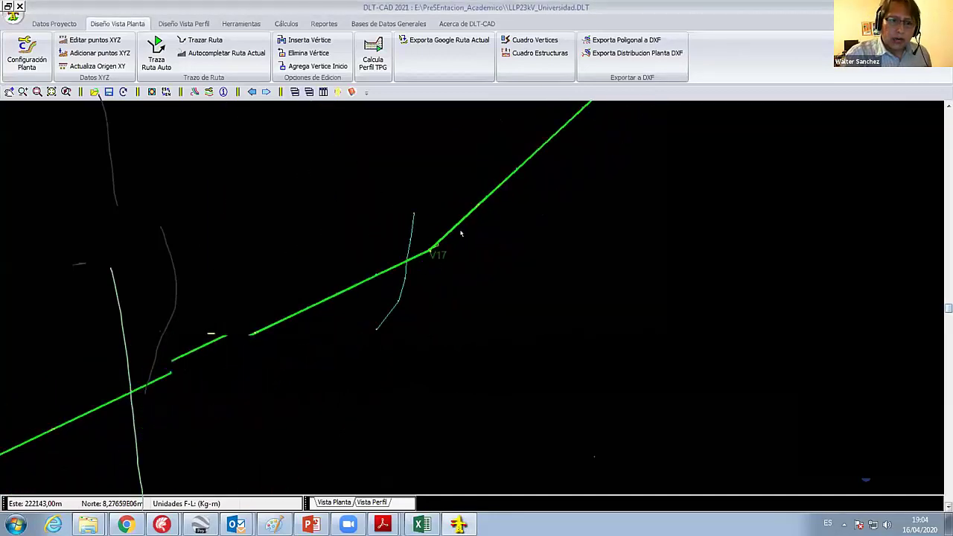
{"action": "scroll", "coordinate": [447, 246], "scroll_direction": "down", "scroll_amount": 1}
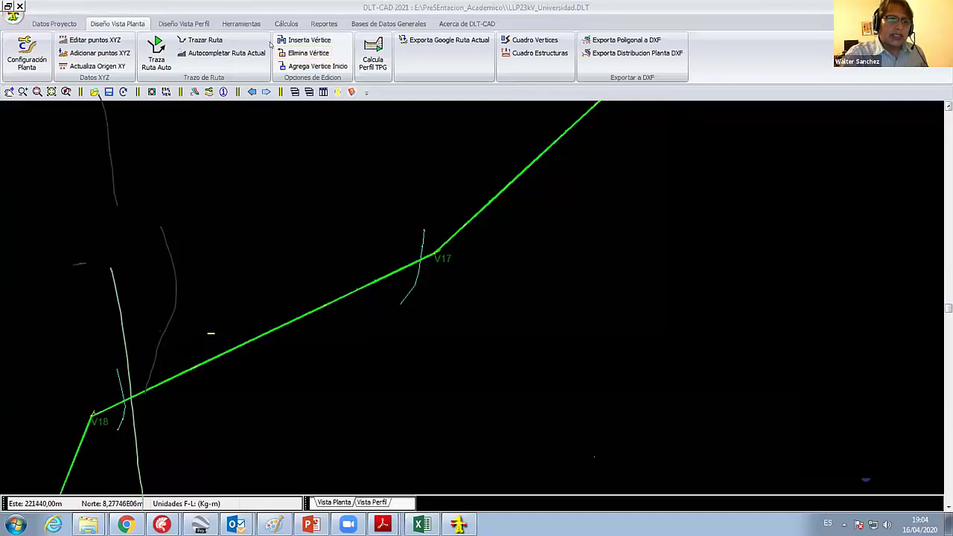
{"action": "left_click", "coordinate": [182, 23]}
From the route's plan view, start the Google Earth KML export and browse to drive E.
{"action": "left_click", "coordinate": [117, 23]}
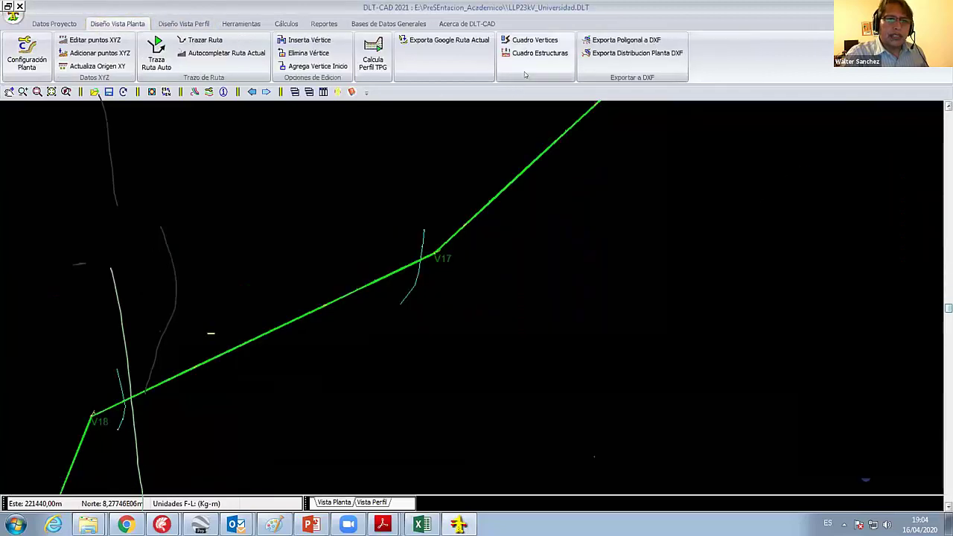
{"action": "left_click", "coordinate": [470, 41]}
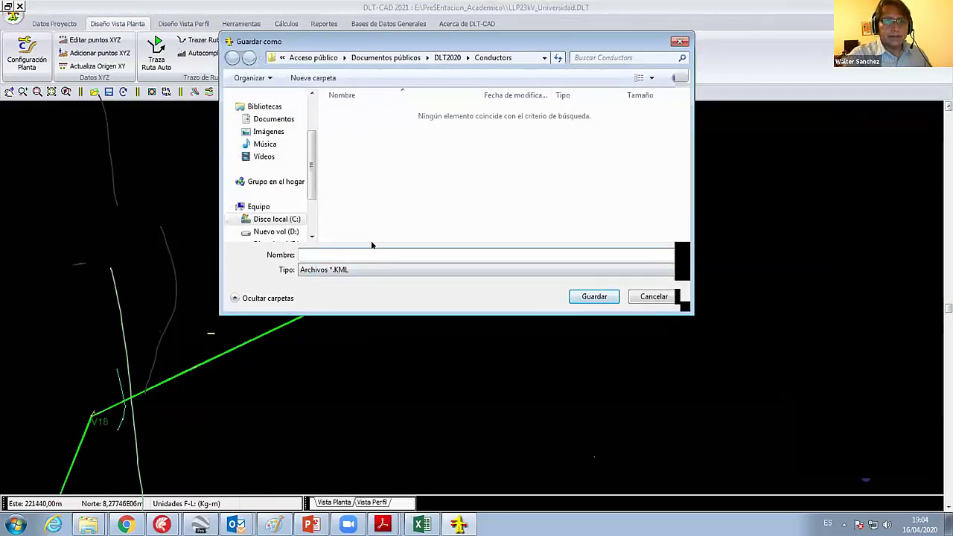
{"action": "scroll", "coordinate": [307, 208], "scroll_direction": "down", "scroll_amount": 1}
{"action": "left_click", "coordinate": [304, 207]}
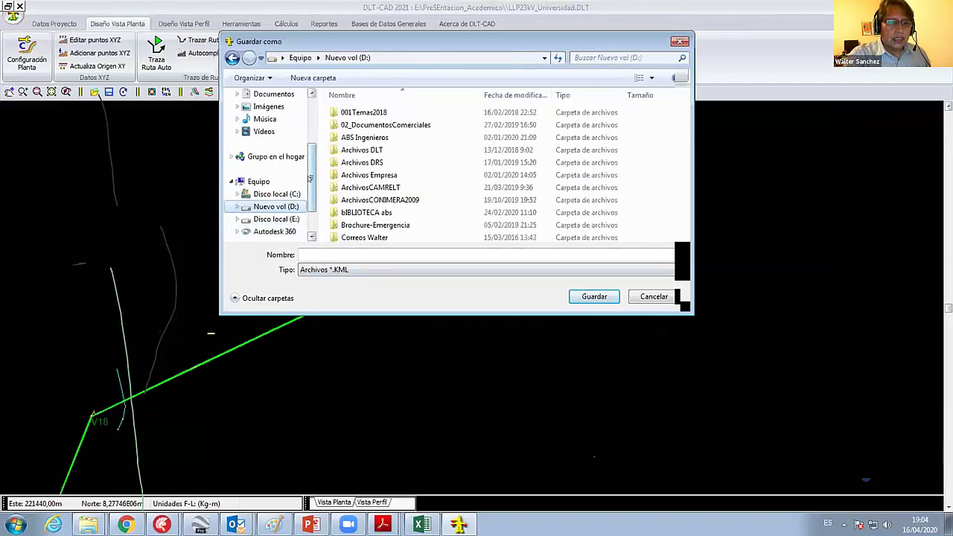
{"action": "left_click", "coordinate": [294, 219]}
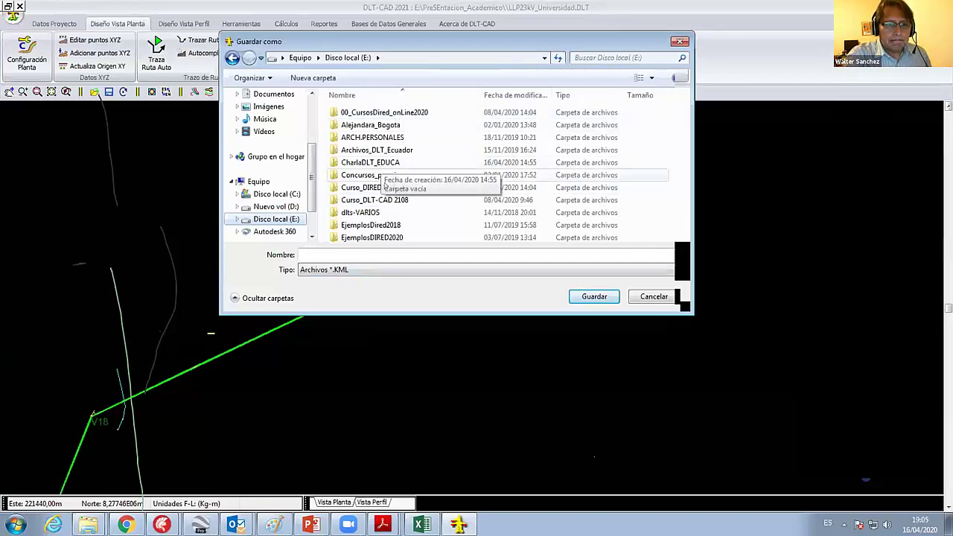
{"action": "left_click", "coordinate": [383, 187]}
Save the KML as Proyecto50 in the PreSEntacion_Academico folder.
{"action": "scroll", "coordinate": [395, 182], "scroll_direction": "down", "scroll_amount": 2}
{"action": "scroll", "coordinate": [400, 176], "scroll_direction": "down", "scroll_amount": 1}
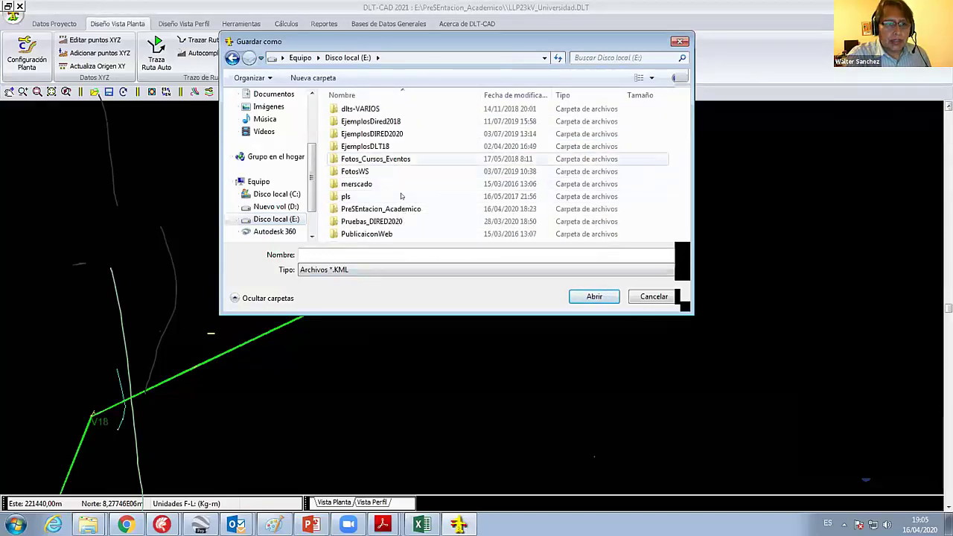
{"action": "left_click", "coordinate": [383, 209]}
{"action": "key", "text": "Return"}
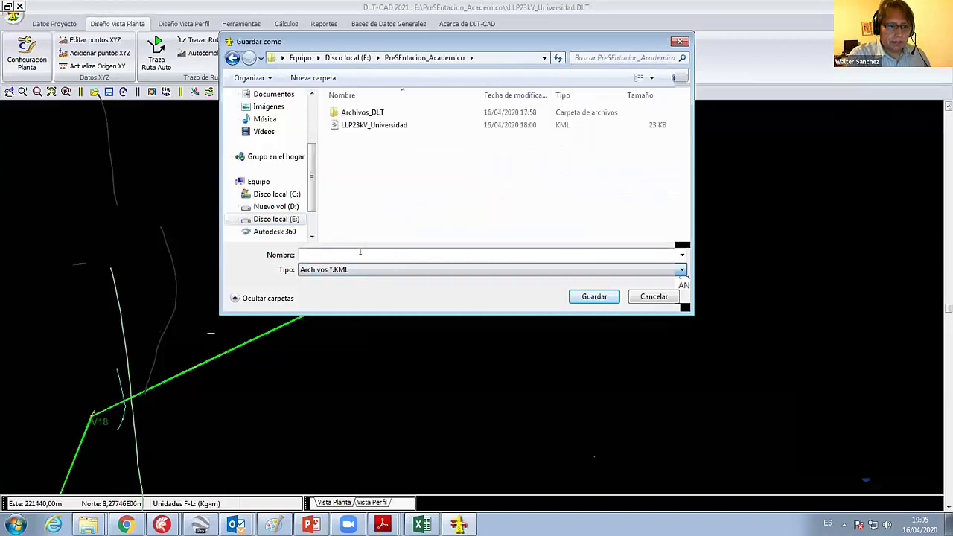
{"action": "left_click", "coordinate": [360, 254]}
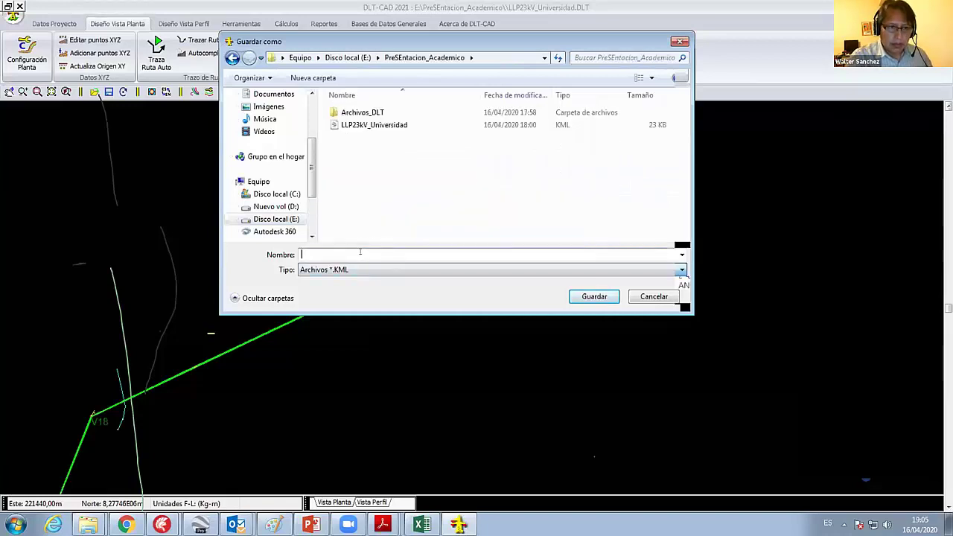
{"action": "type", "text": "Proyec"}
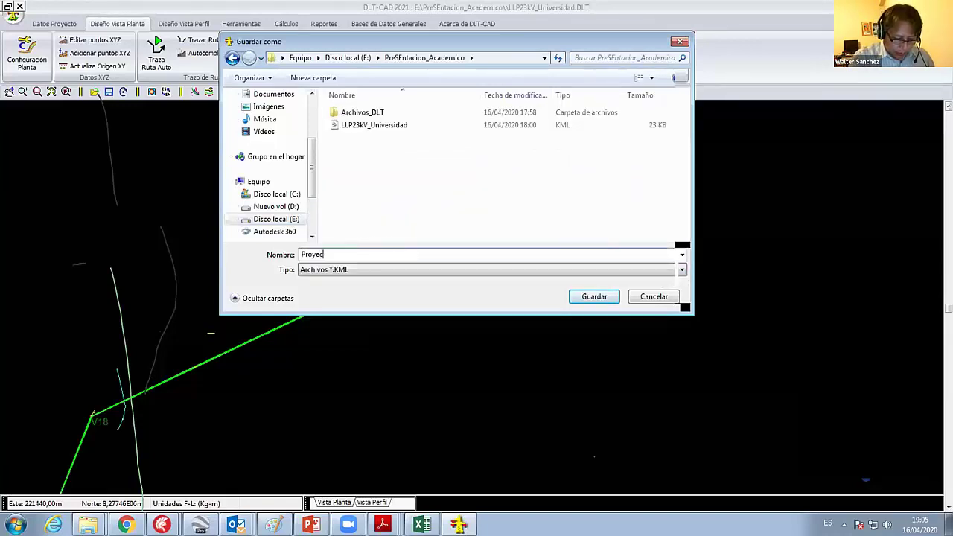
{"action": "type", "text": "to50"}
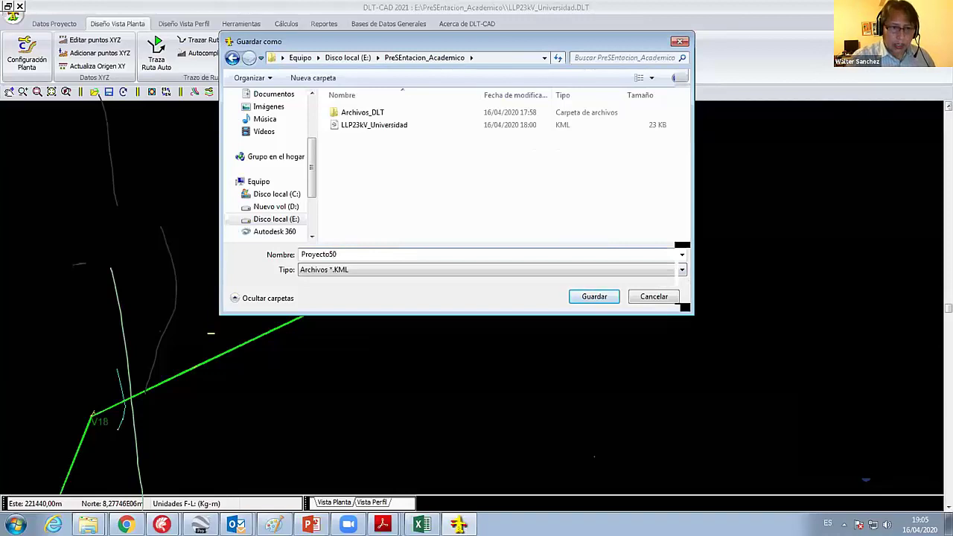
{"action": "left_click", "coordinate": [584, 298]}
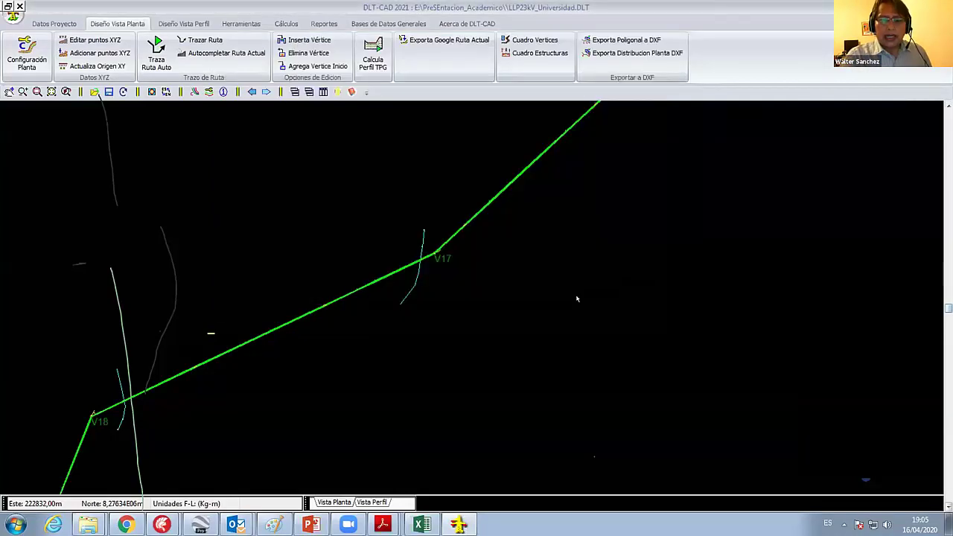
{"action": "mouse_move", "coordinate": [88, 524]}
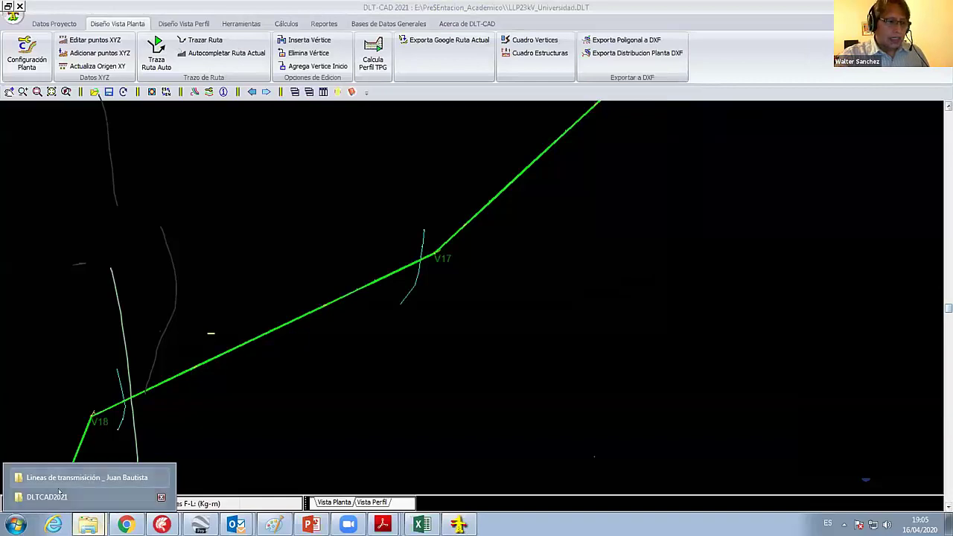
In Explorer, open Proyecto50.KML from E:\PreSEntacion_Academico so it loads in Google Earth Pro.
{"action": "left_click", "coordinate": [59, 493]}
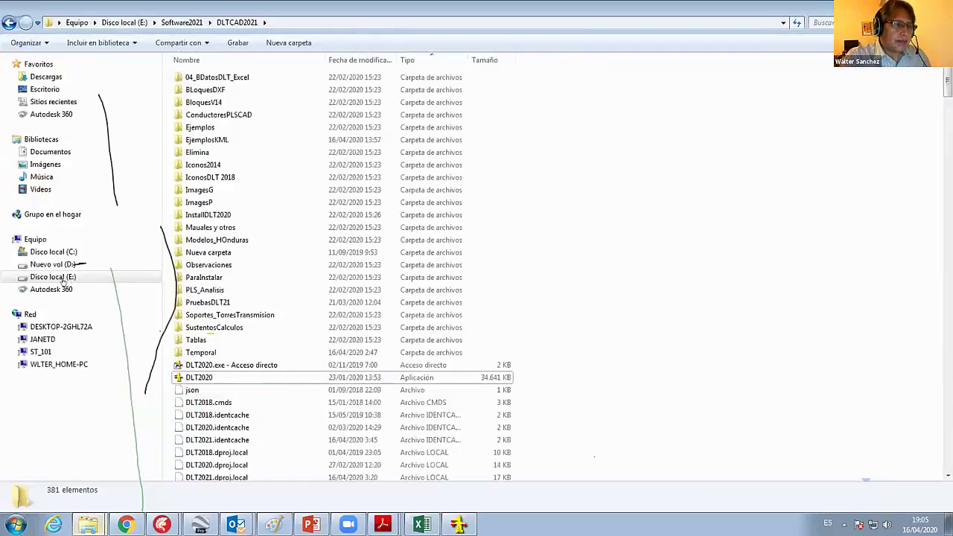
{"action": "left_click", "coordinate": [63, 279]}
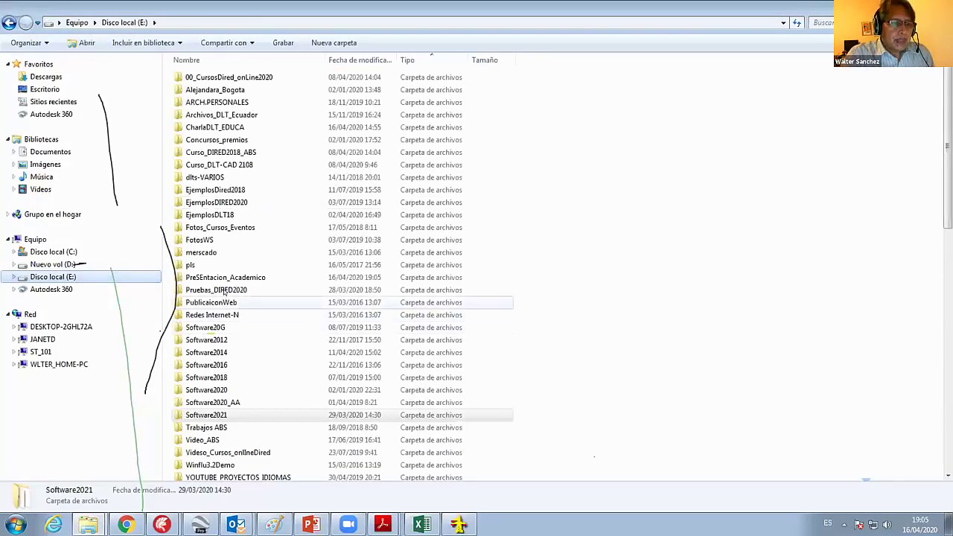
{"action": "double_click", "coordinate": [220, 279]}
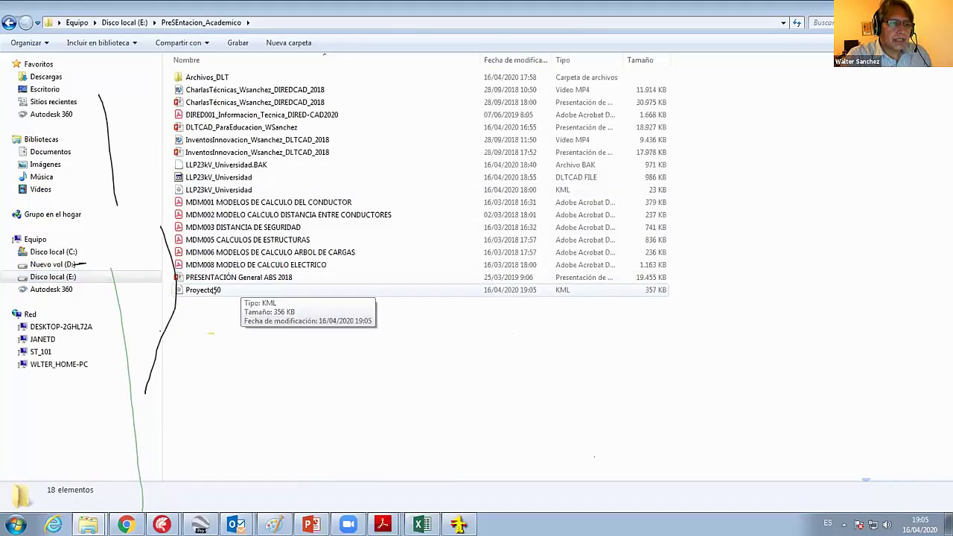
{"action": "key", "text": "alt+F4"}
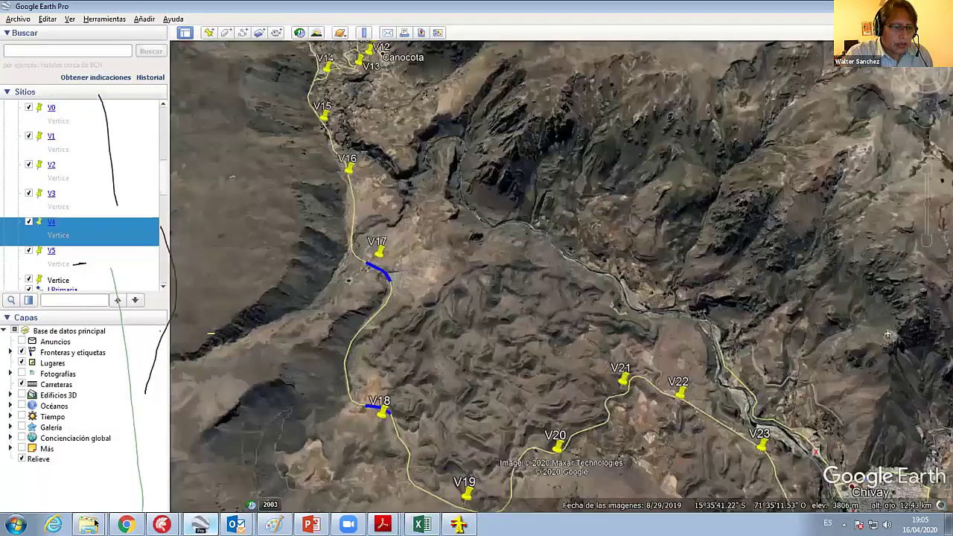
Check Proyecto50.KML in the Sitios panel and hide the older LLP23kV_Ejemplo folder.
{"action": "left_click", "coordinate": [88, 525]}
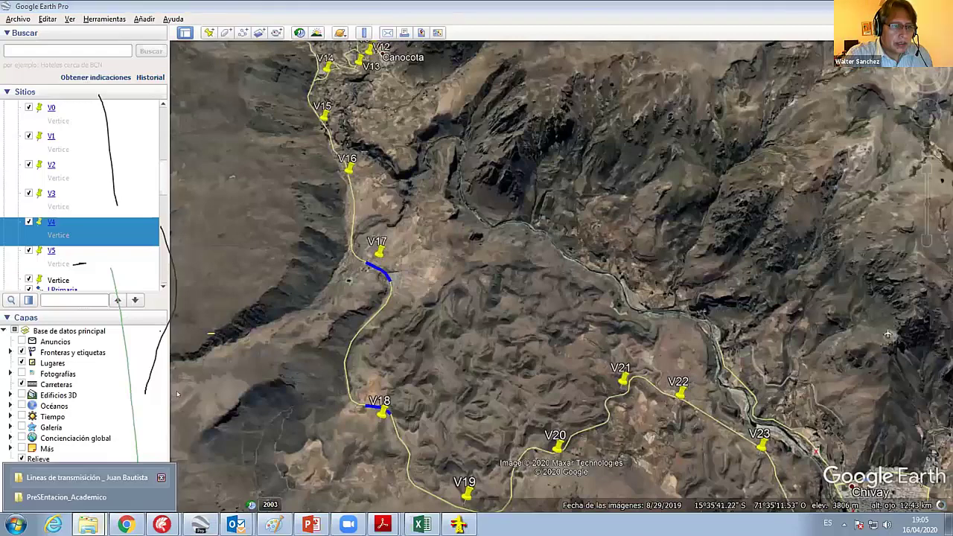
{"action": "left_click", "coordinate": [67, 496]}
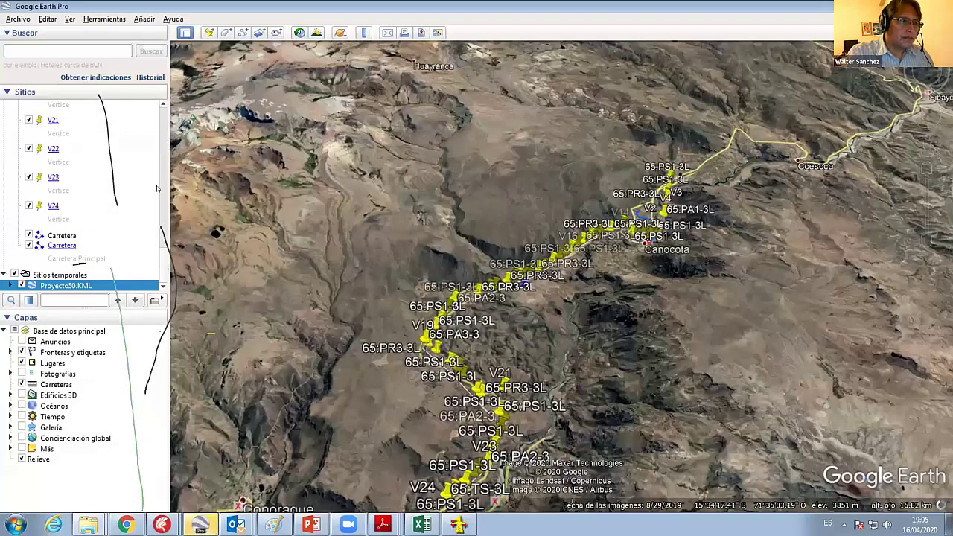
{"action": "scroll", "coordinate": [156, 185], "scroll_direction": "up", "scroll_amount": 5}
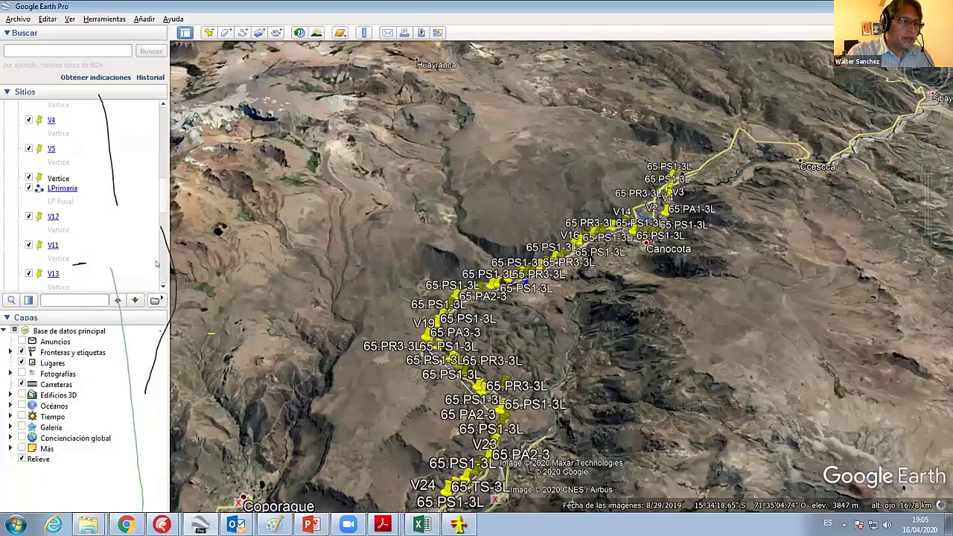
{"action": "scroll", "coordinate": [156, 274], "scroll_direction": "down", "scroll_amount": 5}
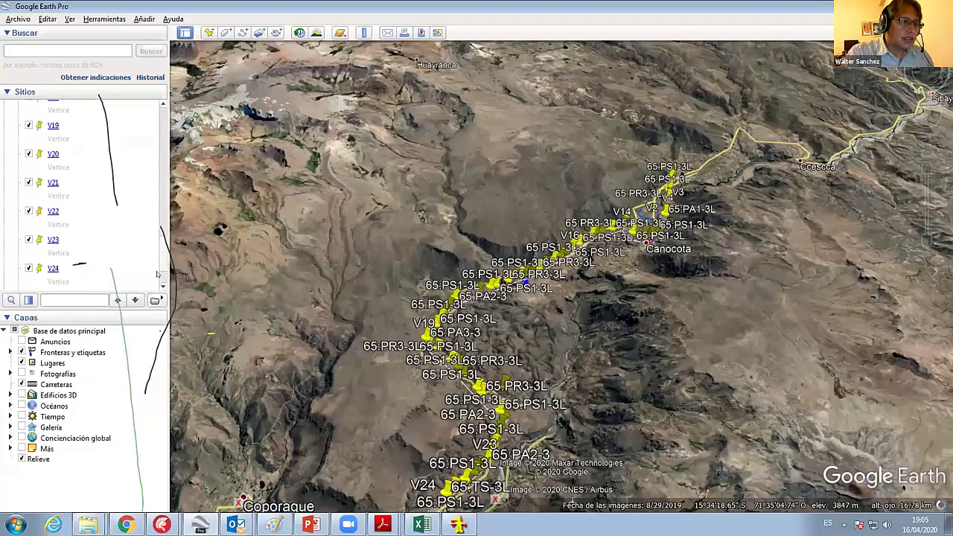
{"action": "scroll", "coordinate": [157, 269], "scroll_direction": "down", "scroll_amount": 2}
{"action": "scroll", "coordinate": [155, 149], "scroll_direction": "up", "scroll_amount": 15}
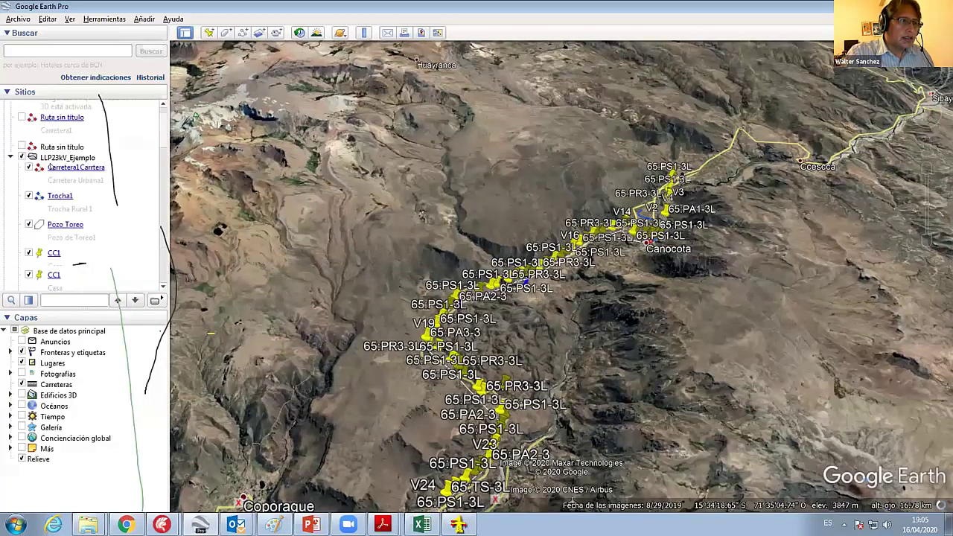
{"action": "scroll", "coordinate": [155, 148], "scroll_direction": "up", "scroll_amount": 2}
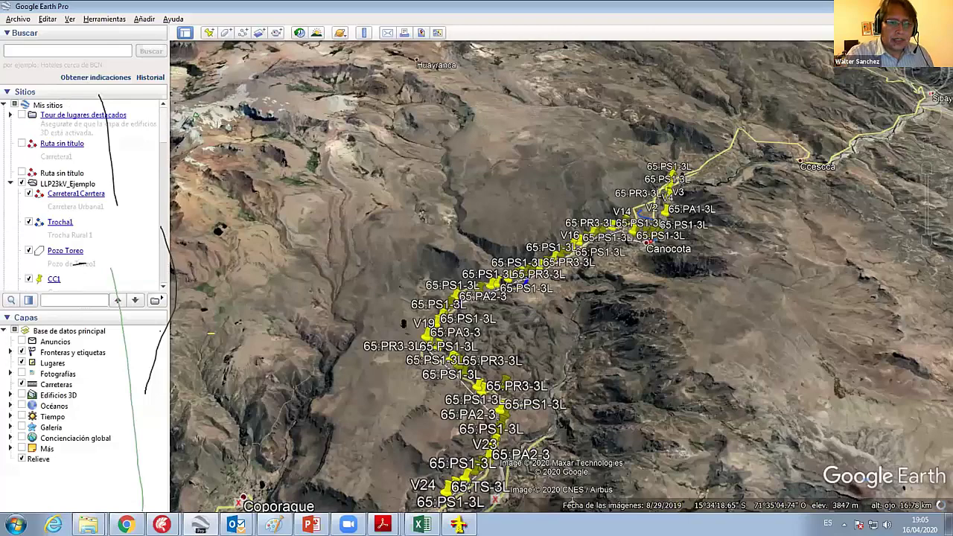
{"action": "left_click", "coordinate": [22, 183]}
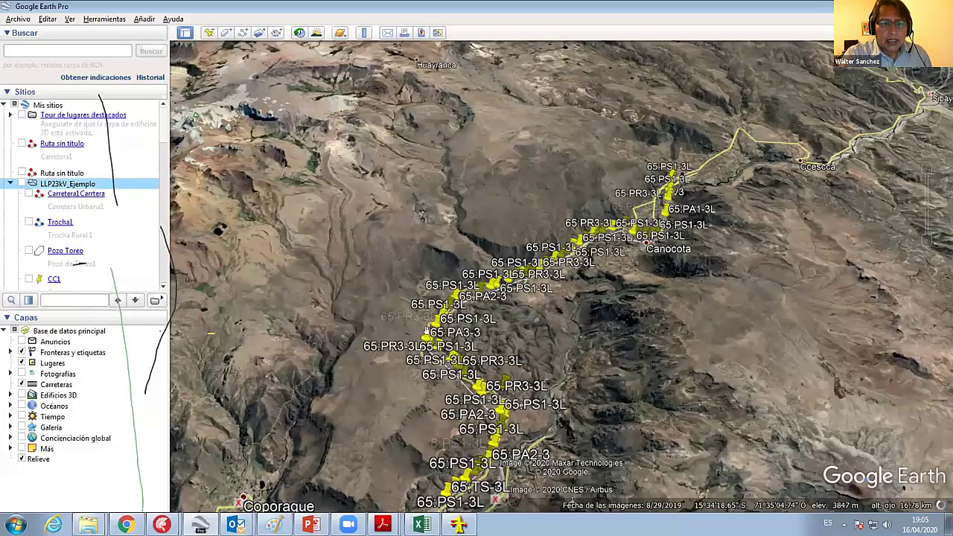
Fly down to ground level facing the 65.PR3-3L structure, then switch back to DLT-CAD.
{"action": "scroll", "coordinate": [427, 330], "scroll_direction": "up", "scroll_amount": 2}
{"action": "scroll", "coordinate": [427, 330], "scroll_direction": "up", "scroll_amount": 3}
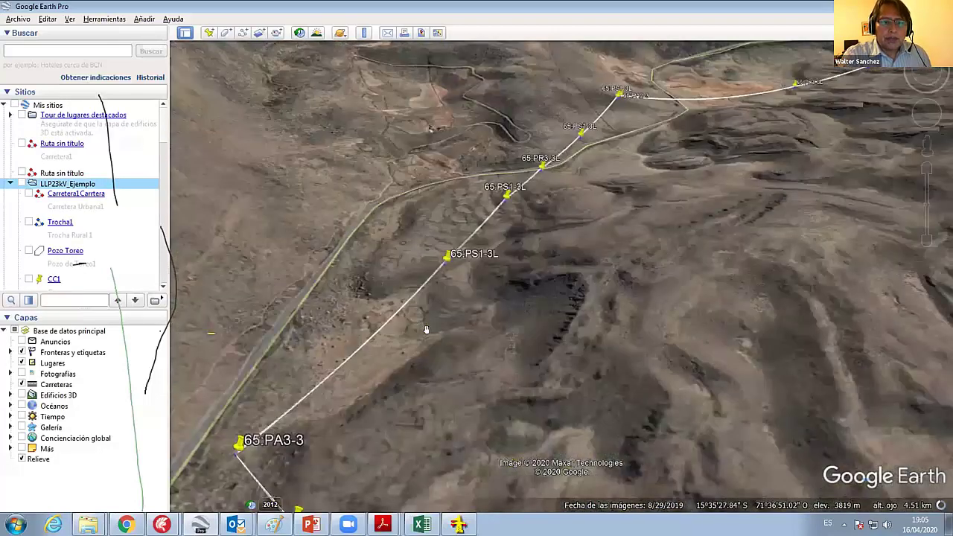
{"action": "mouse_move", "coordinate": [425, 325]}
{"action": "middle_mouse_down"}
{"action": "mouse_move", "coordinate": [415, 188]}
{"action": "mouse_move", "coordinate": [512, 254]}
{"action": "middle_mouse_up"}
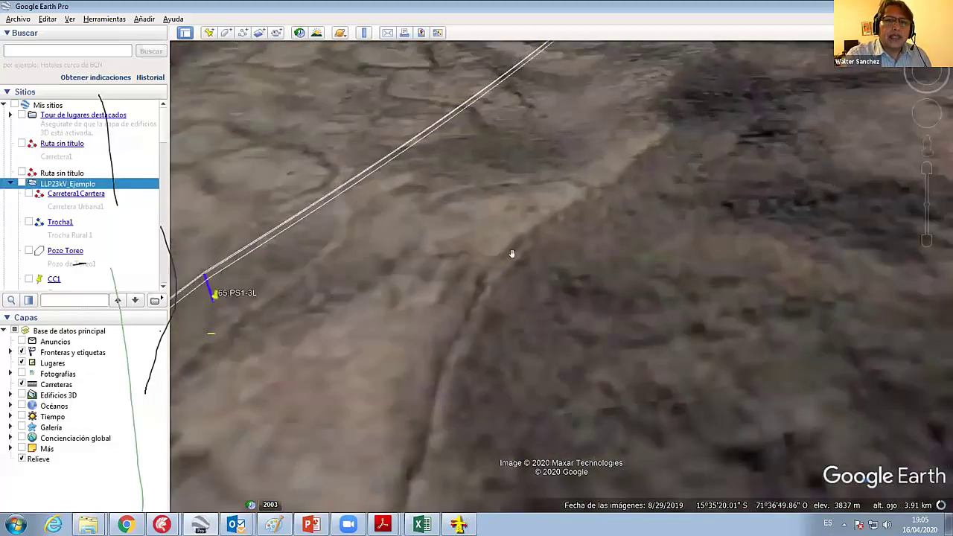
{"action": "left_click_drag", "start_coordinate": [511, 254], "coordinate": [767, 45]}
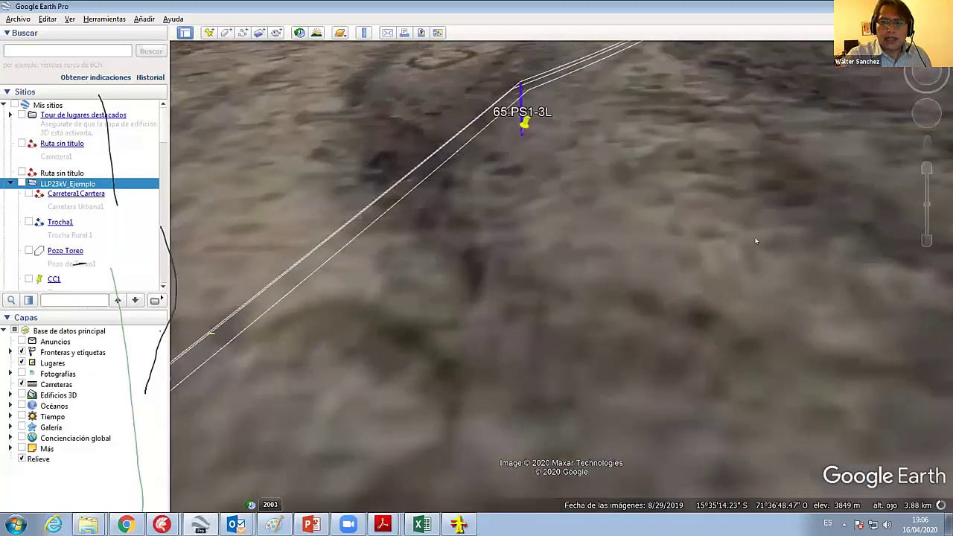
{"action": "scroll", "coordinate": [755, 241], "scroll_direction": "down", "scroll_amount": 3}
{"action": "mouse_move", "coordinate": [792, 198]}
{"action": "left_mouse_down"}
{"action": "mouse_move", "coordinate": [599, 179]}
{"action": "mouse_move", "coordinate": [707, 310]}
{"action": "left_mouse_up"}
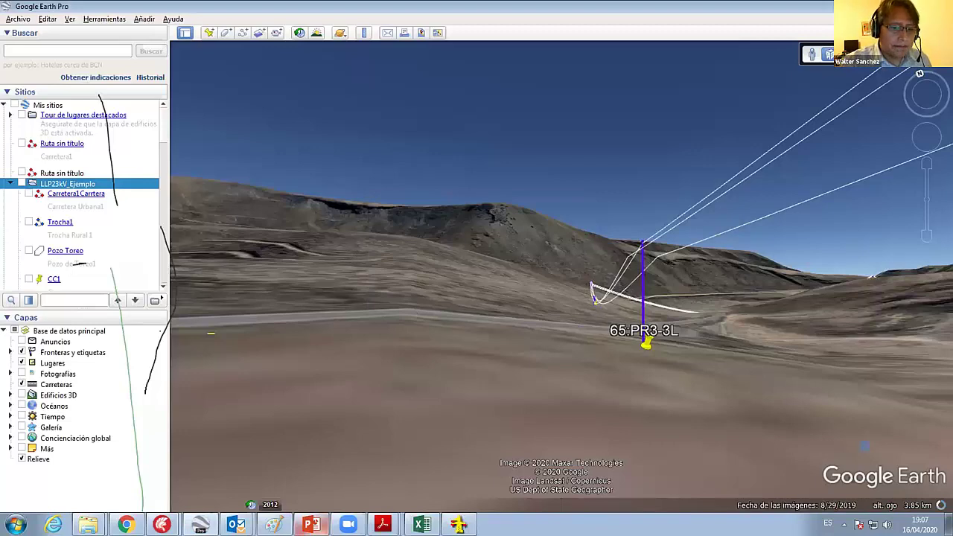
{"action": "left_click", "coordinate": [471, 522]}
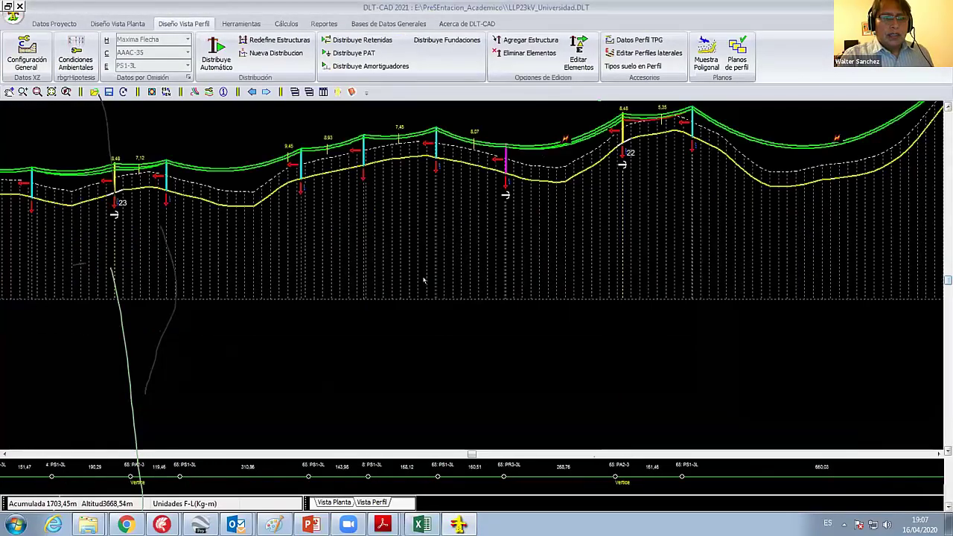
{"action": "scroll", "coordinate": [357, 179], "scroll_direction": "up", "scroll_amount": 2}
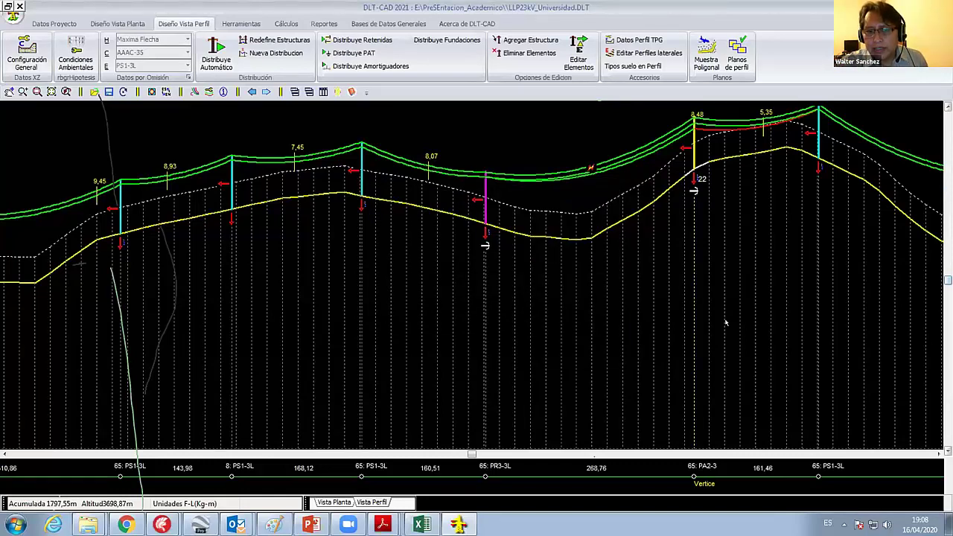
{"action": "scroll", "coordinate": [726, 322], "scroll_direction": "down", "scroll_amount": 1}
{"action": "scroll", "coordinate": [725, 322], "scroll_direction": "down", "scroll_amount": 1}
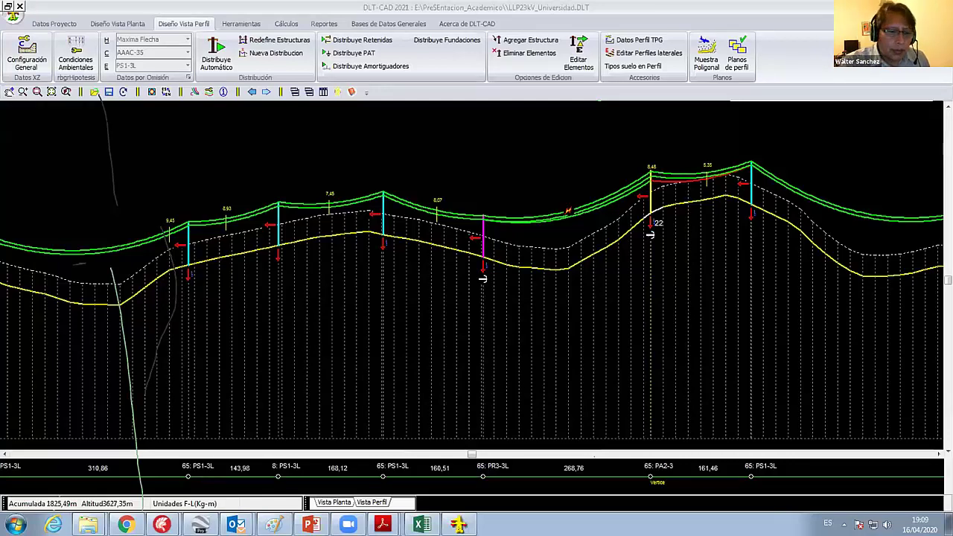
Return to Google Earth Pro's 3D view of the line near 65.PR3-3L.
{"action": "key", "text": "alt+Tab"}
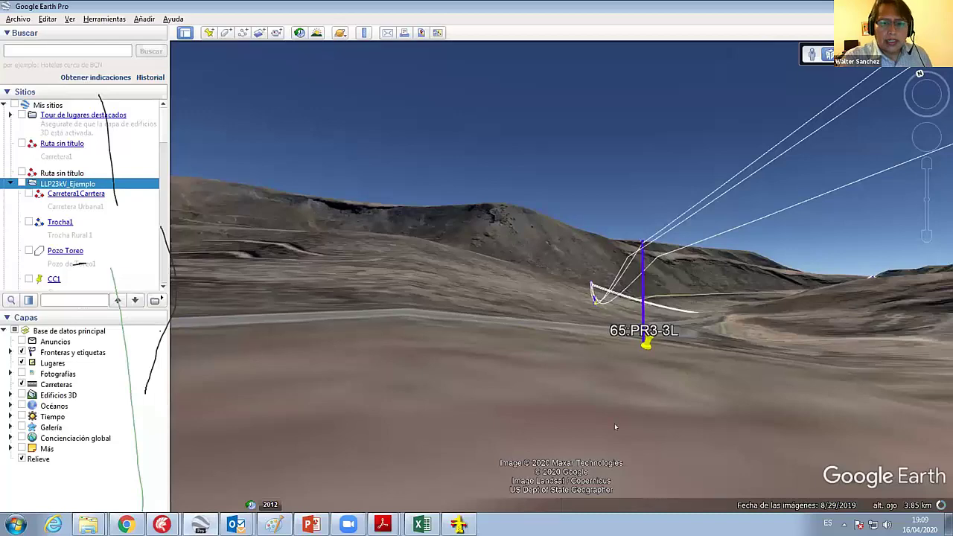
{"action": "mouse_move", "coordinate": [422, 158]}
{"action": "left_mouse_down"}
{"action": "mouse_move", "coordinate": [401, 151]}
{"action": "mouse_move", "coordinate": [458, 360]}
{"action": "mouse_move", "coordinate": [518, 254]}
{"action": "mouse_move", "coordinate": [523, 302]}
{"action": "mouse_move", "coordinate": [339, 302]}
{"action": "left_mouse_up"}
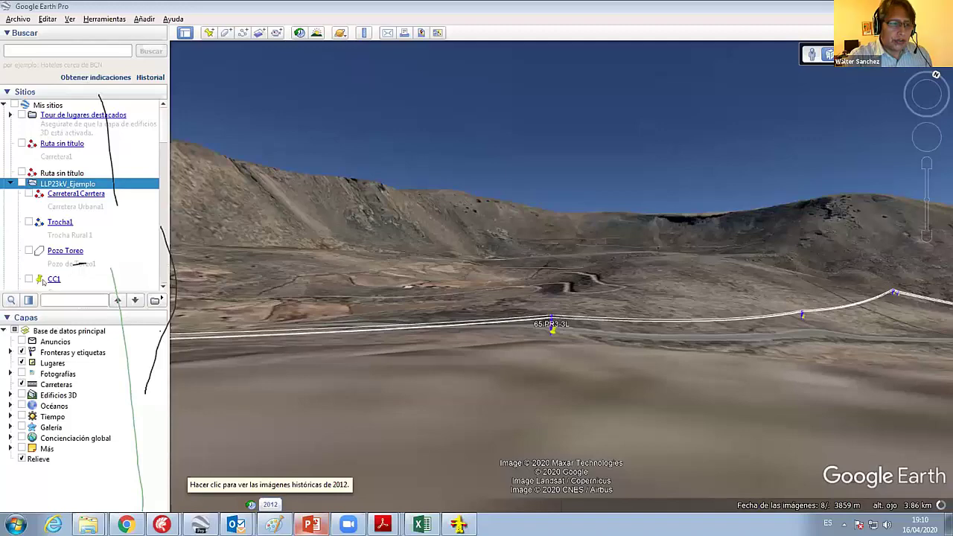
Show slide 37 of the DLTCAD_ParaEducacion deck with the Latin American university logos.
{"action": "key", "text": "alt+Tab"}
{"action": "scroll", "coordinate": [82, 332], "scroll_direction": "down", "scroll_amount": 10}
{"action": "scroll", "coordinate": [80, 332], "scroll_direction": "down", "scroll_amount": 4}
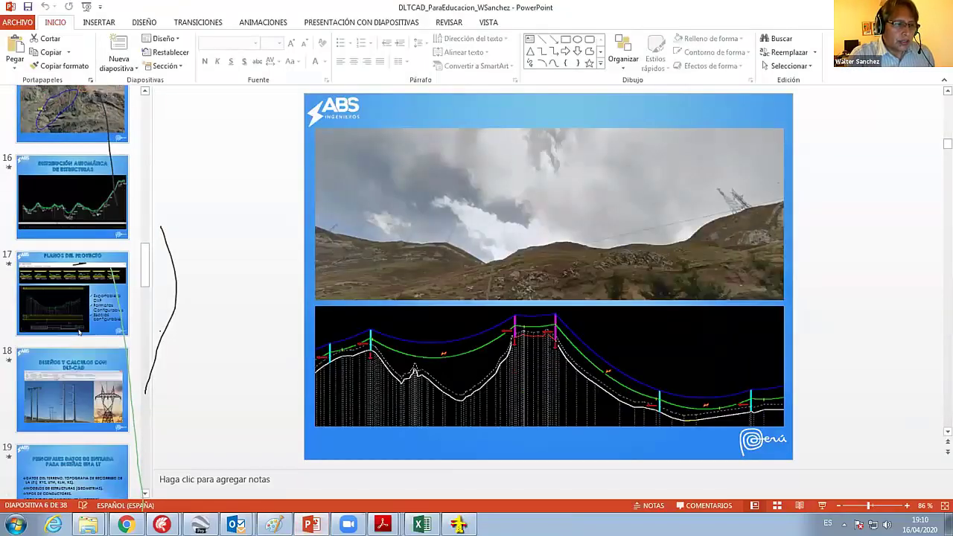
{"action": "scroll", "coordinate": [79, 332], "scroll_direction": "down", "scroll_amount": 4}
{"action": "scroll", "coordinate": [79, 332], "scroll_direction": "down", "scroll_amount": 4}
{"action": "scroll", "coordinate": [78, 332], "scroll_direction": "down", "scroll_amount": 4}
{"action": "scroll", "coordinate": [77, 332], "scroll_direction": "down", "scroll_amount": 4}
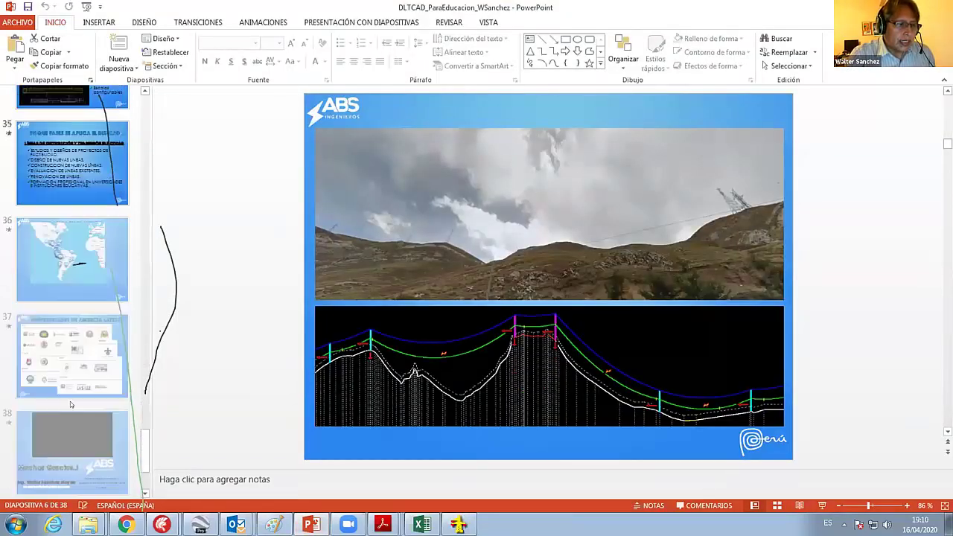
{"action": "left_click", "coordinate": [78, 332]}
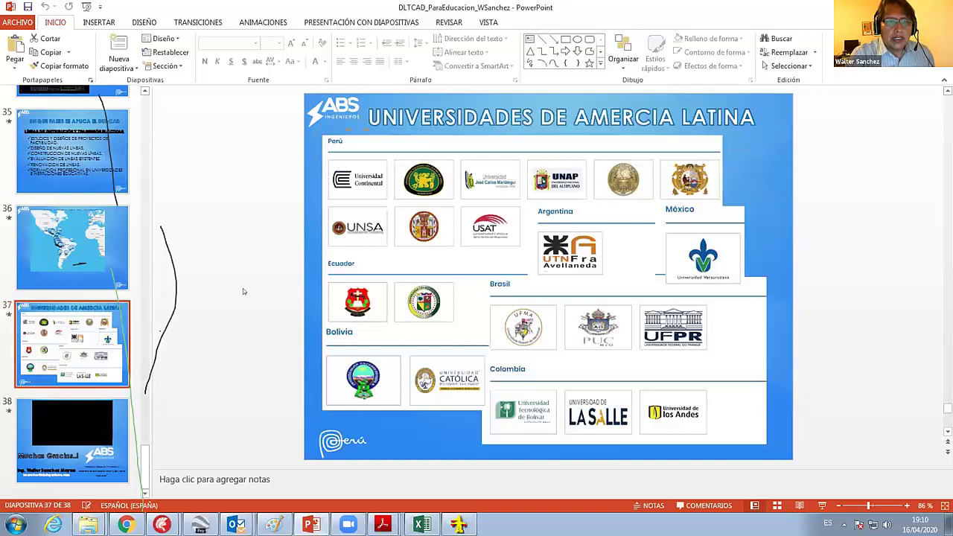